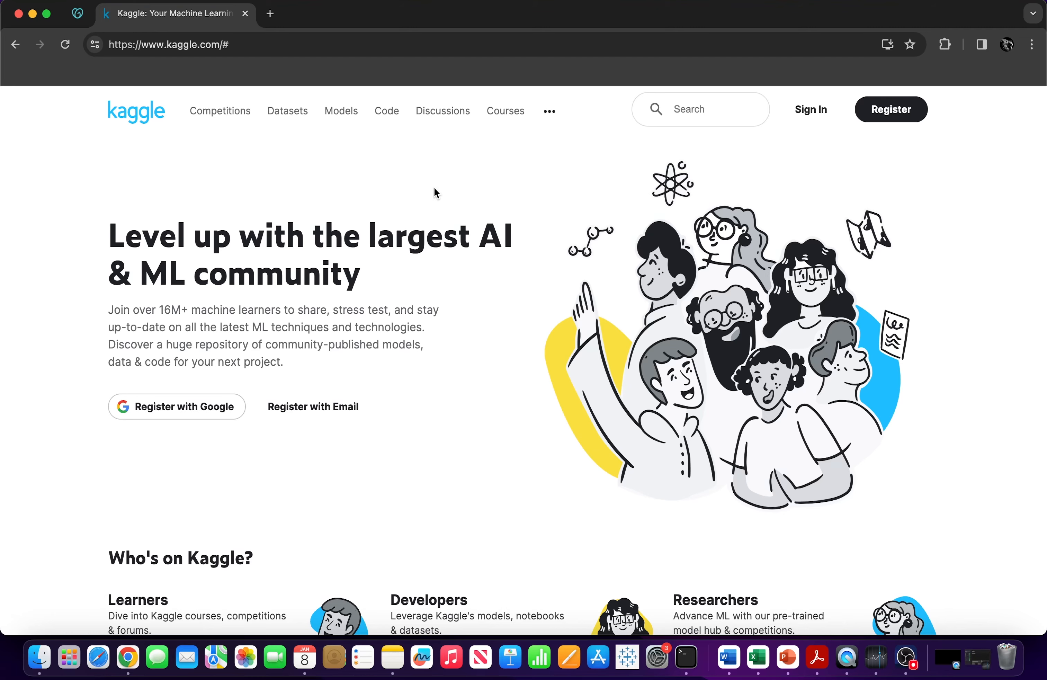
scroll(435, 191, "down", 2)
scroll(435, 190, "up", 2)
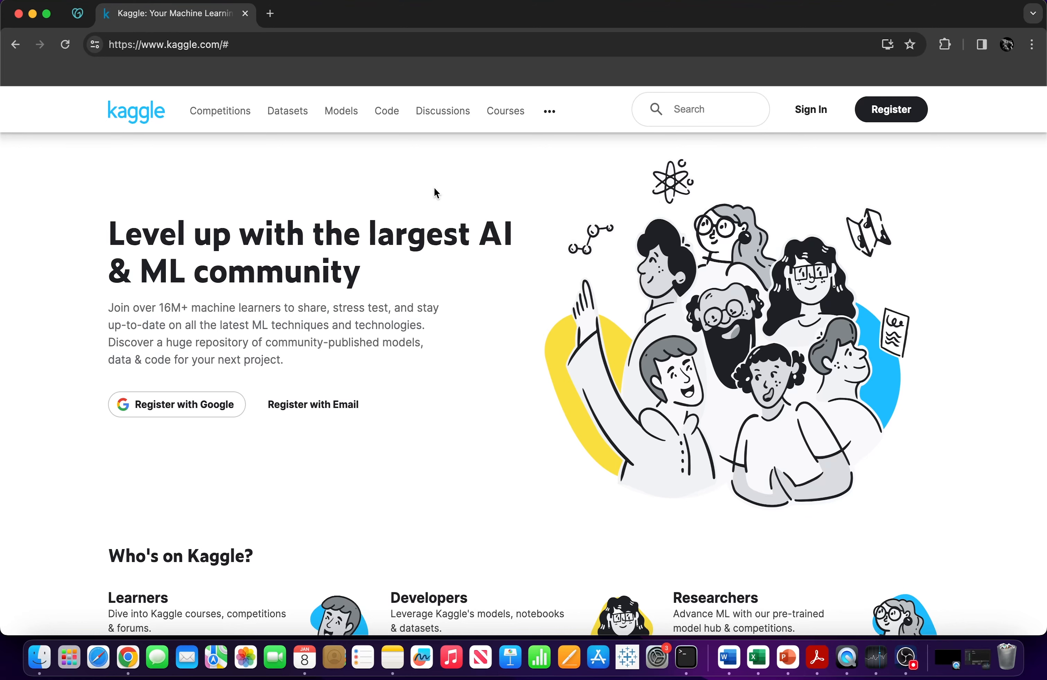
scroll(534, 430, "up", 1)
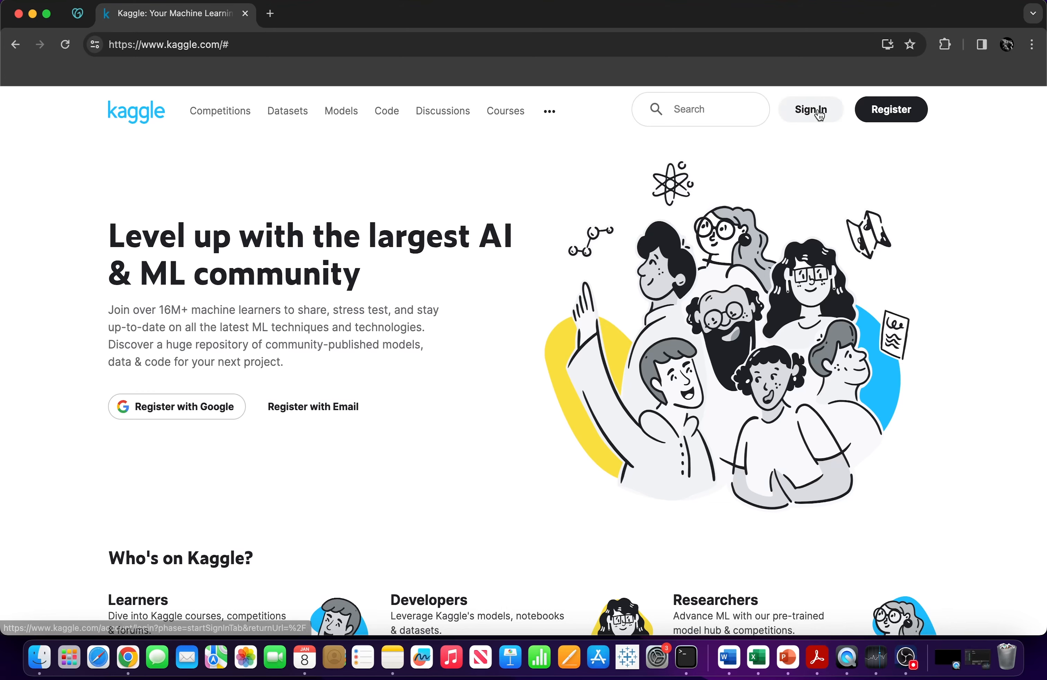
Search Kaggle for "pizza" and limit the results to datasets.
left_click(706, 109)
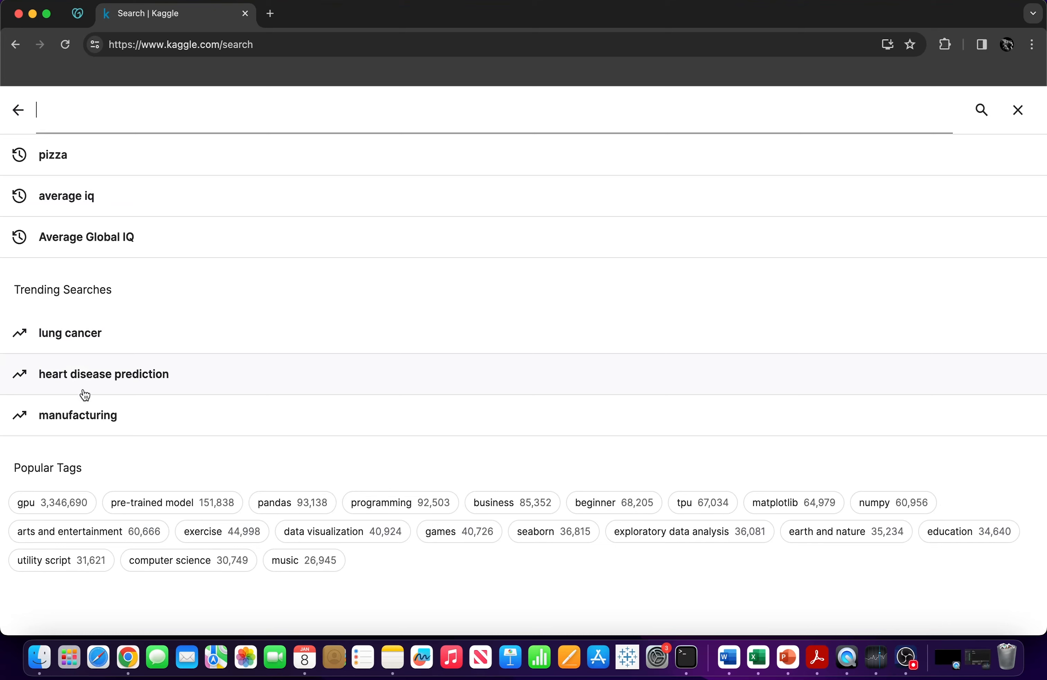
left_click(59, 163)
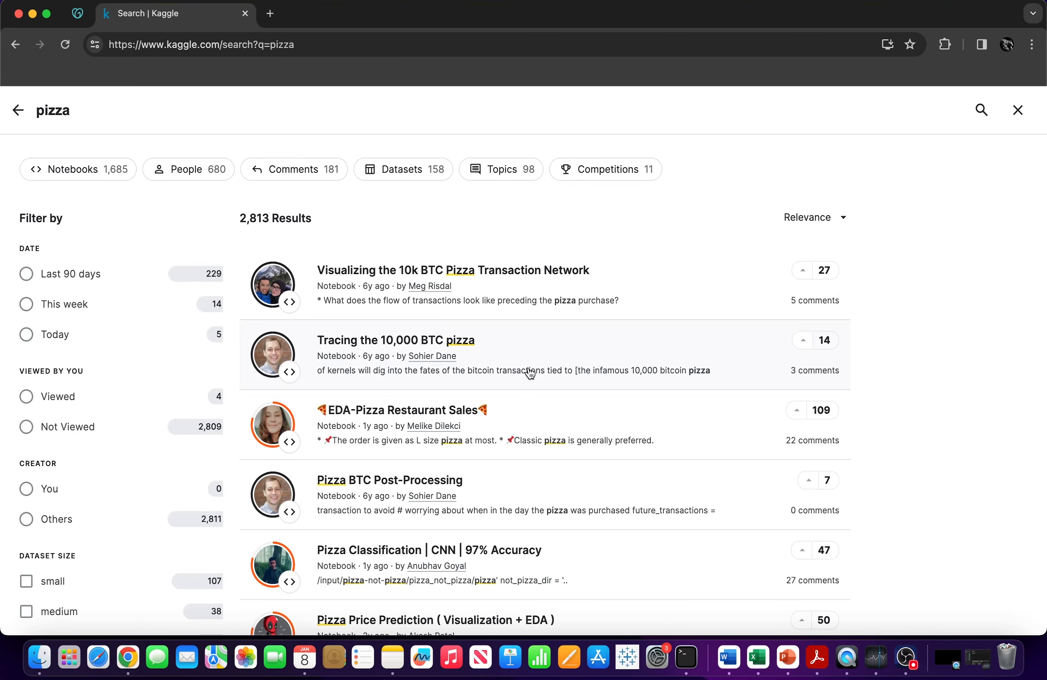
scroll(530, 373, "down", 5)
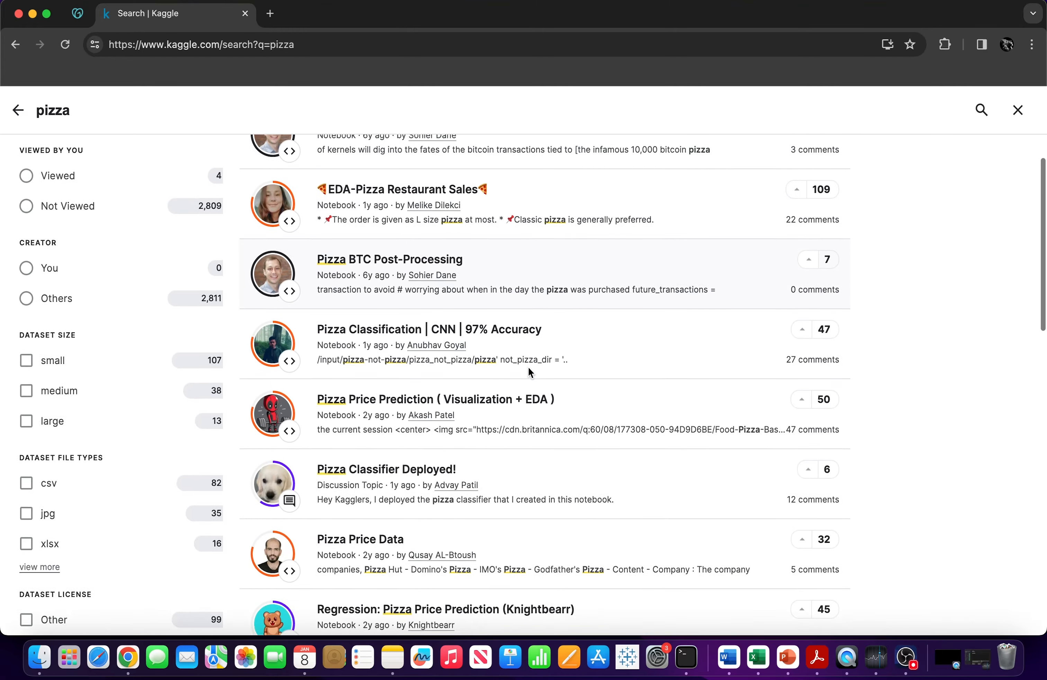
scroll(529, 370, "down", 7)
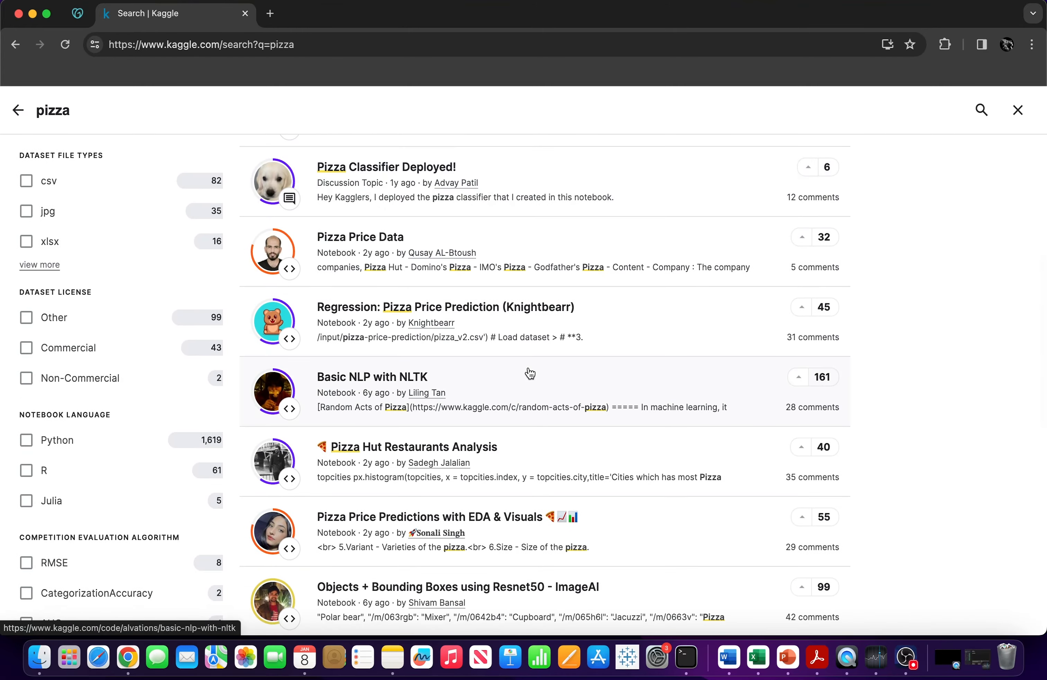
scroll(408, 460, "down", 4)
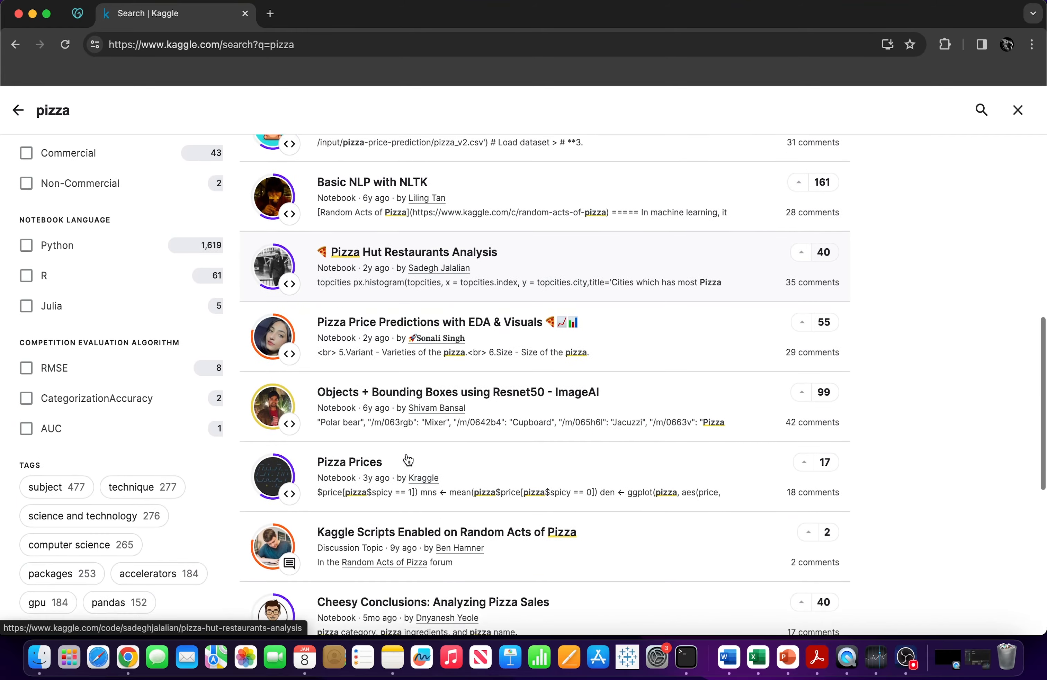
scroll(408, 460, "up", 15)
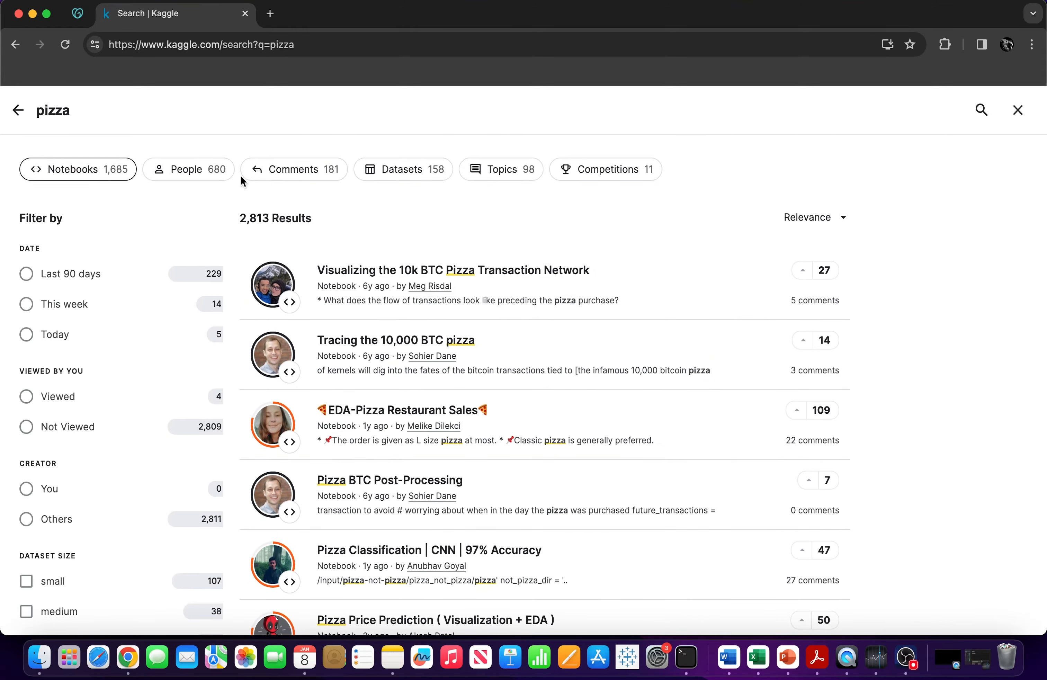
left_click(413, 171)
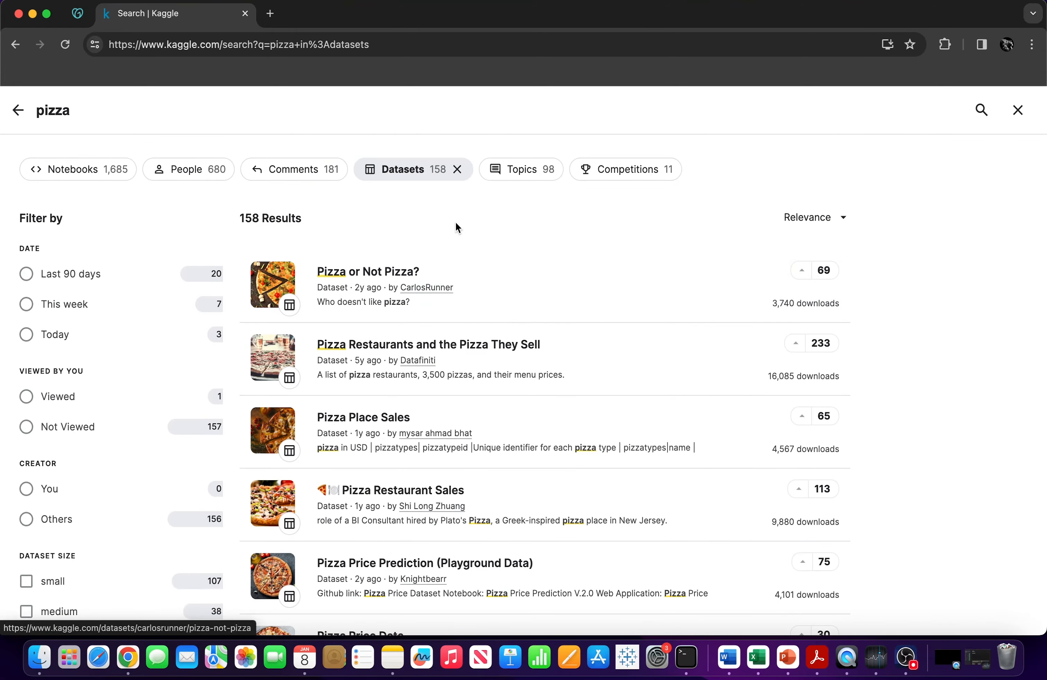
Open the Pizza Restaurant Sales dataset from the results and review its list of features.
scroll(456, 315, "down", 2)
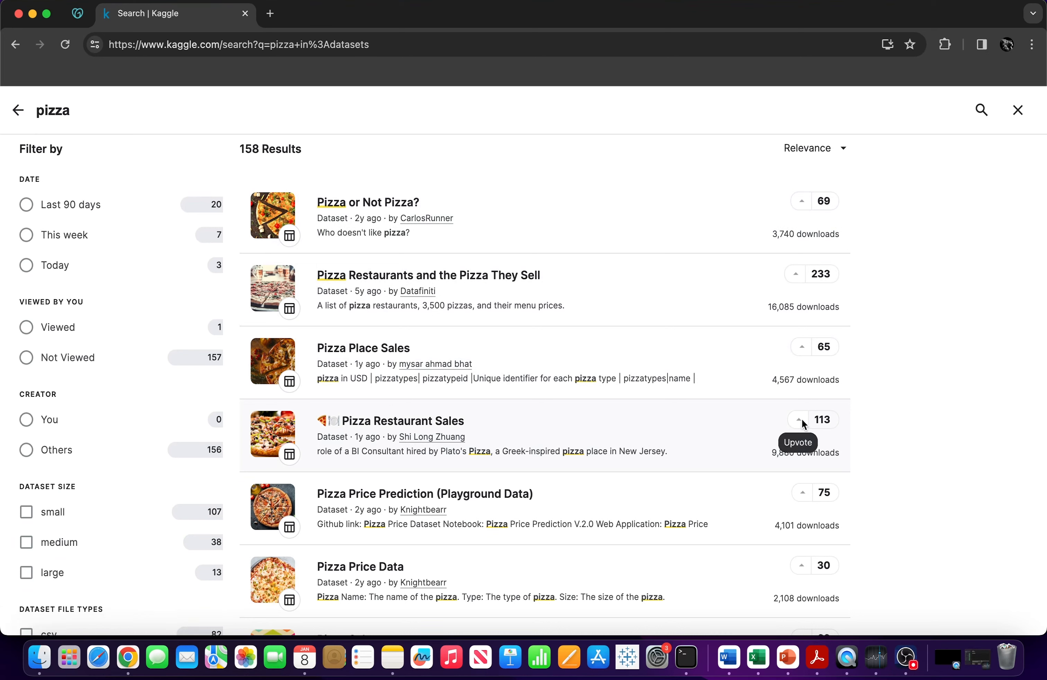
left_click(363, 422)
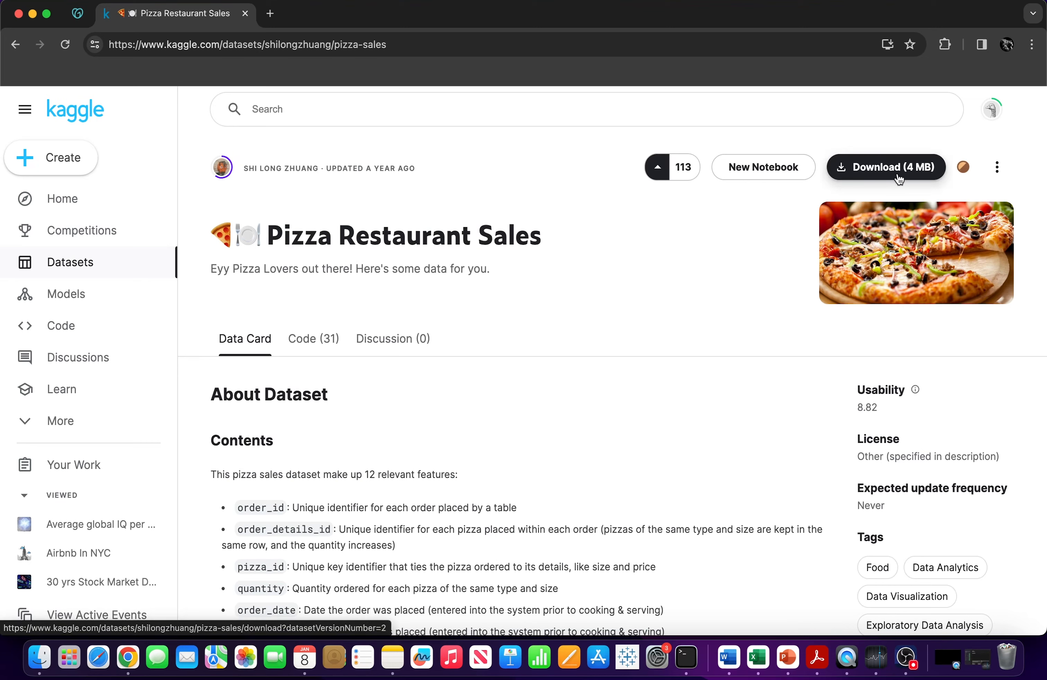
scroll(704, 254, "down", 3)
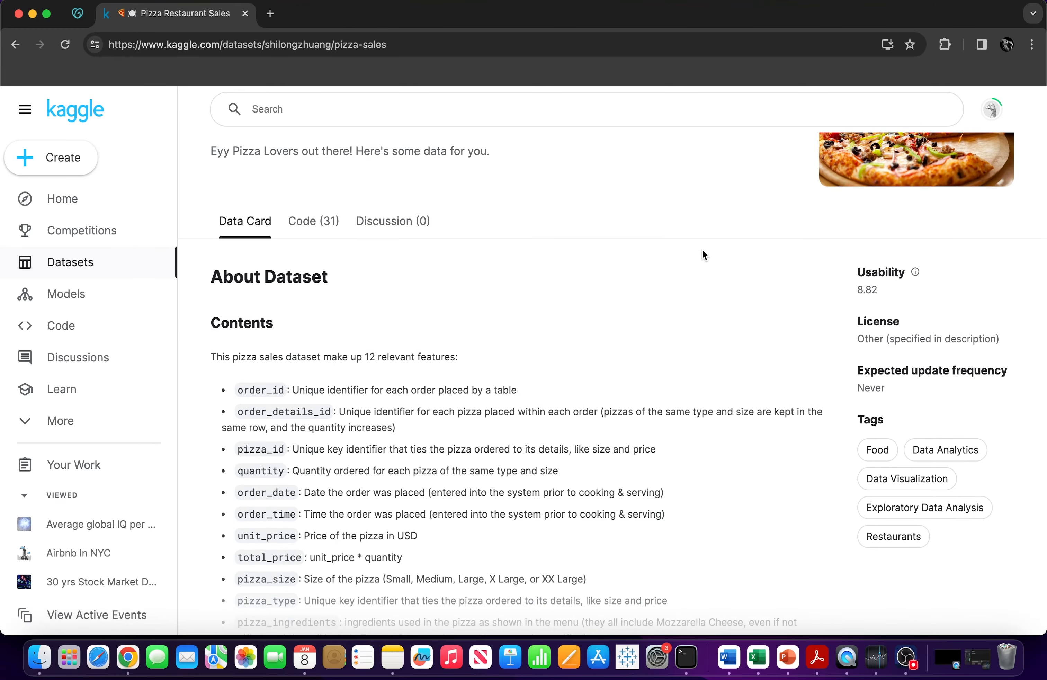
scroll(362, 322, "down", 2)
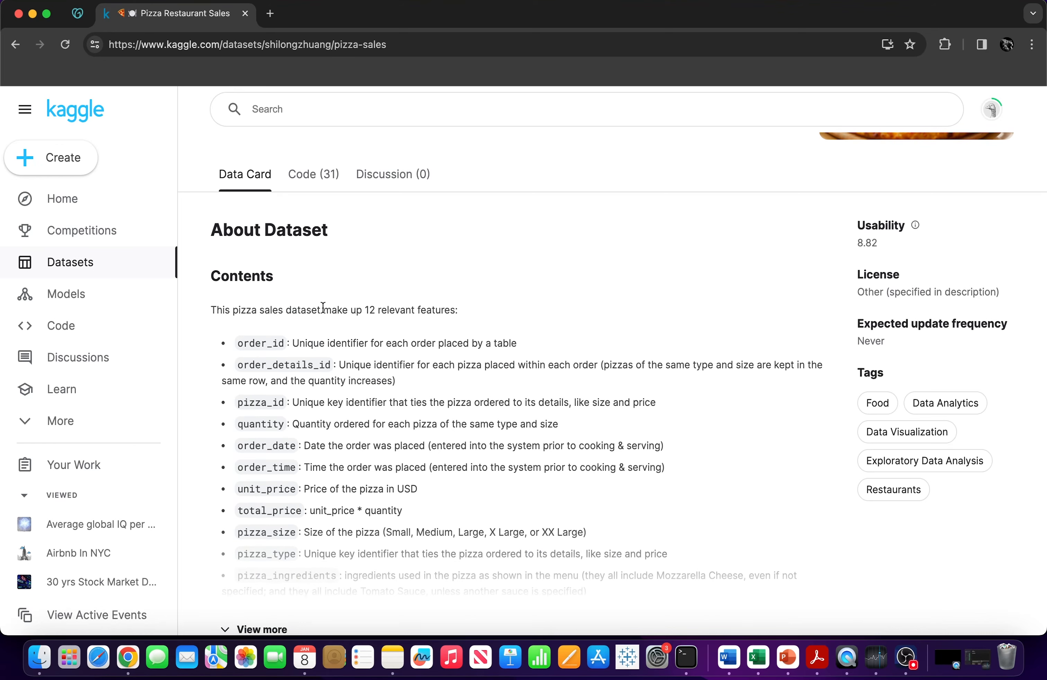
scroll(441, 314, "down", 3)
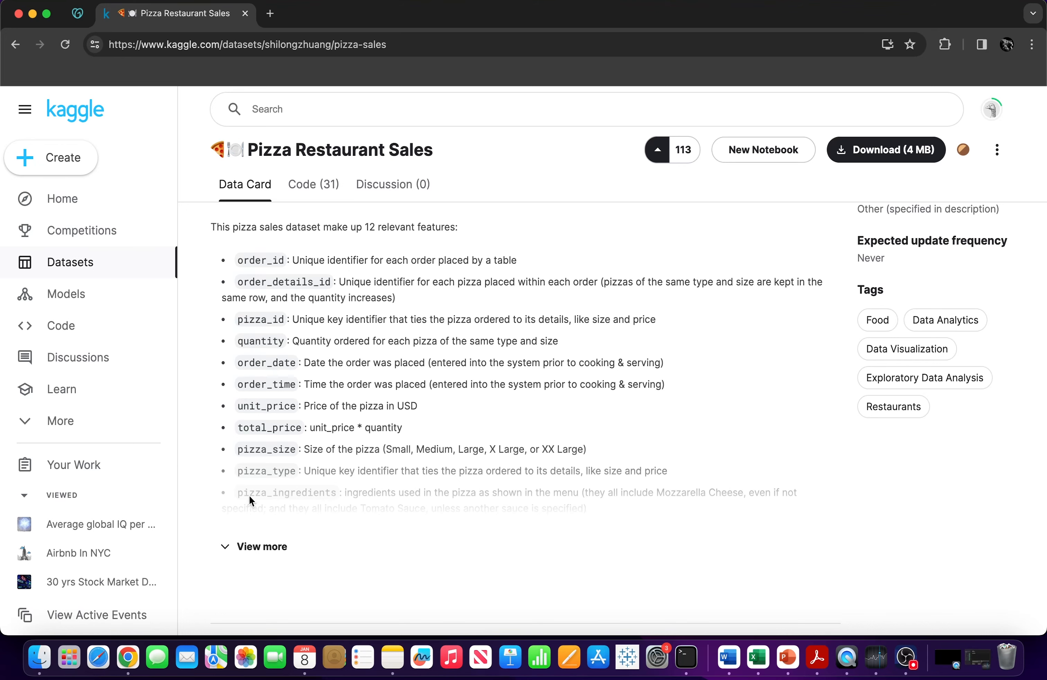
Expand the full dataset description and download the Pizza Restaurant Sales dataset.
left_click(252, 546)
scroll(294, 405, "down", 2)
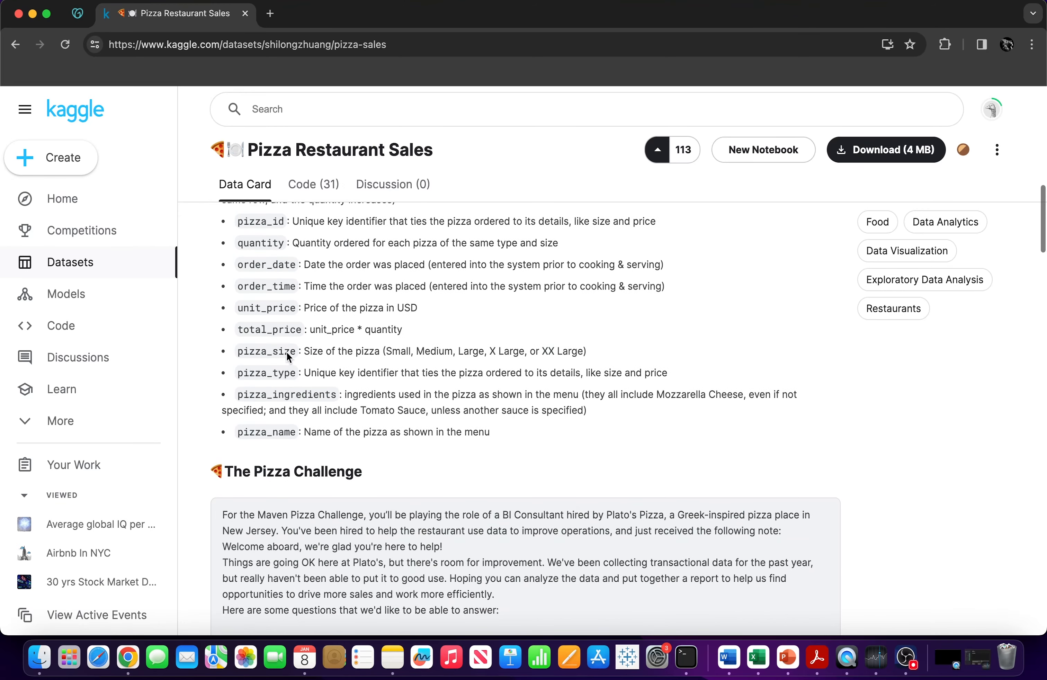
scroll(294, 405, "up", 2)
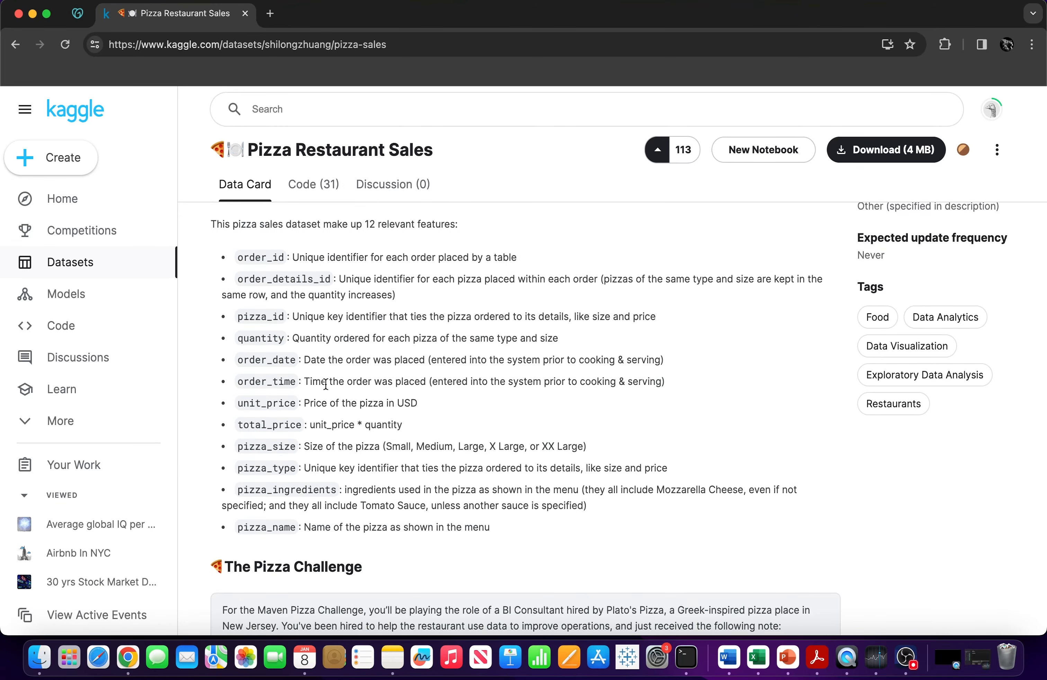
left_click(883, 150)
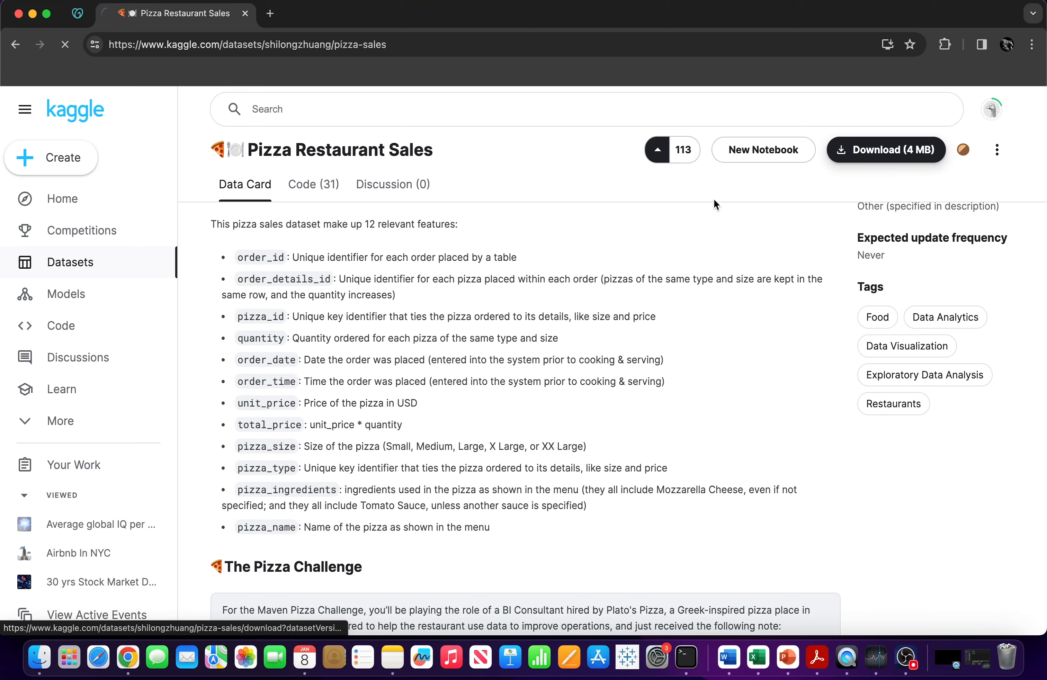
Read The Pizza Challenge brief and highlight its question "What days and times do we tend to be busiest?".
scroll(385, 316, "down", 3)
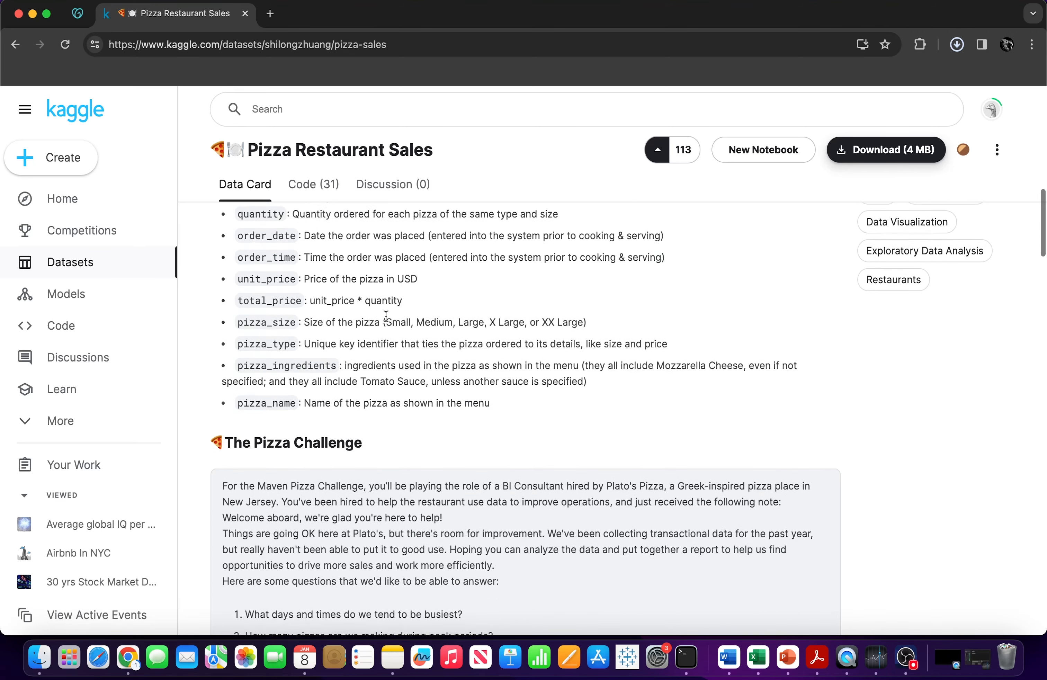
scroll(385, 312, "down", 4)
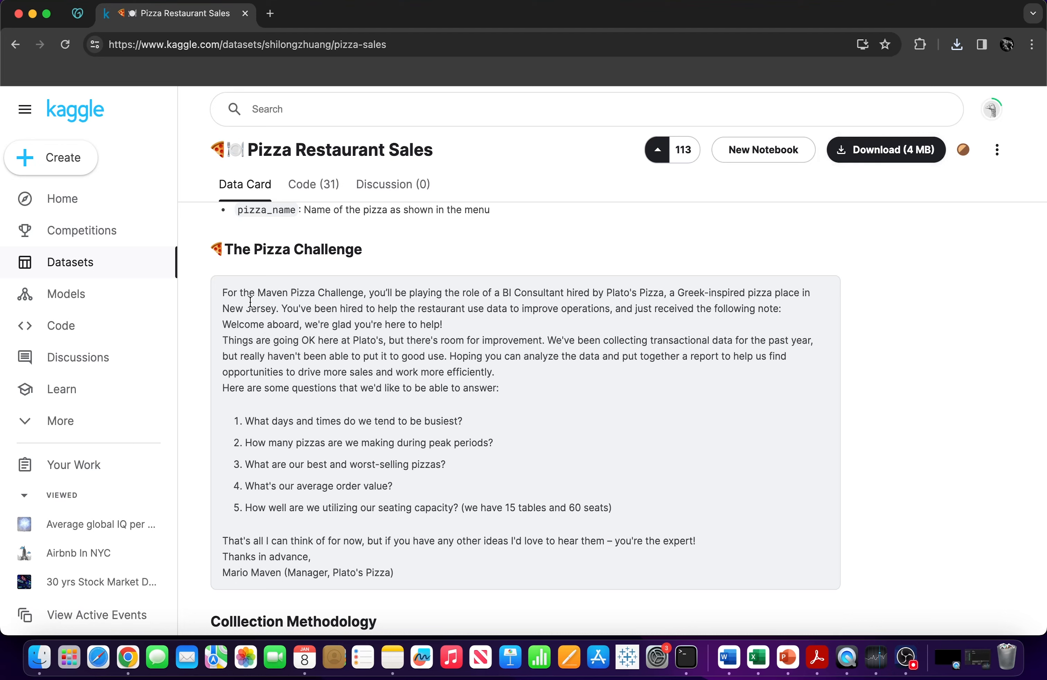
left_click_drag(250, 308, 443, 367)
left_click(417, 478)
left_click_drag(245, 422, 463, 426)
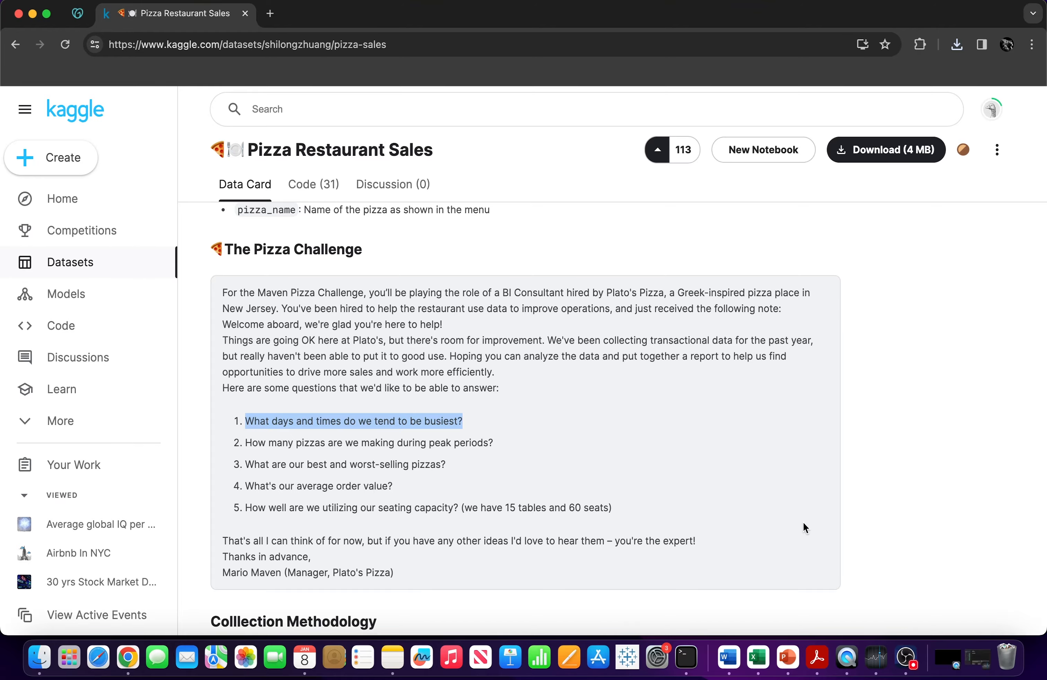
Switch to the Data Model - Pizza Sales workbook in Excel and centre the contents of all cells on the pizza_sales sheet.
key("super+Tab")
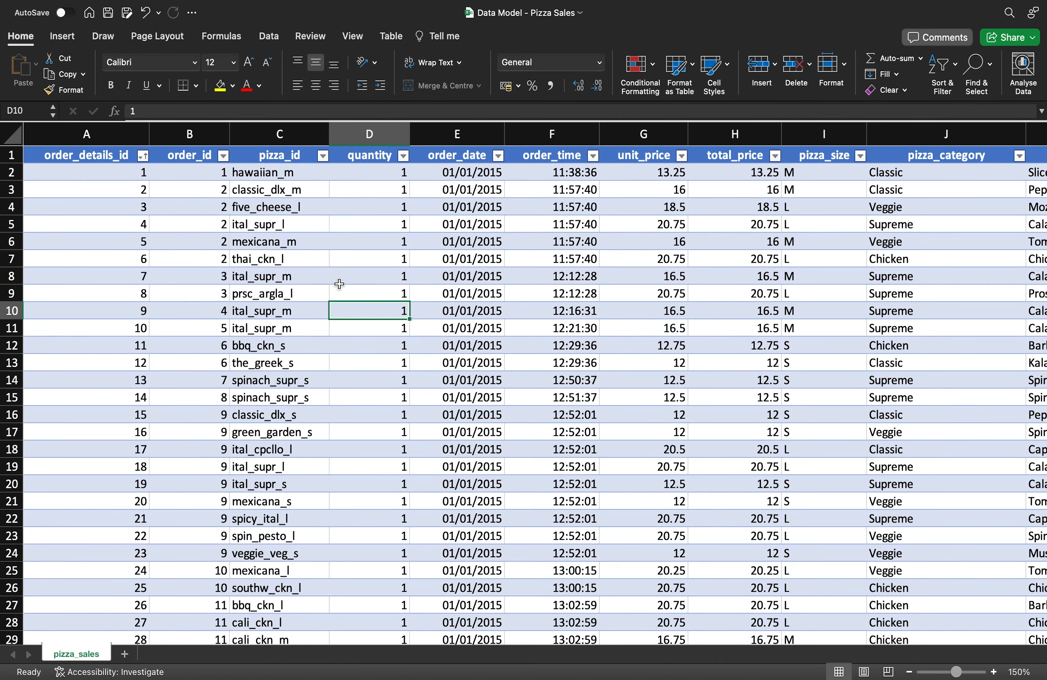
left_click(12, 142)
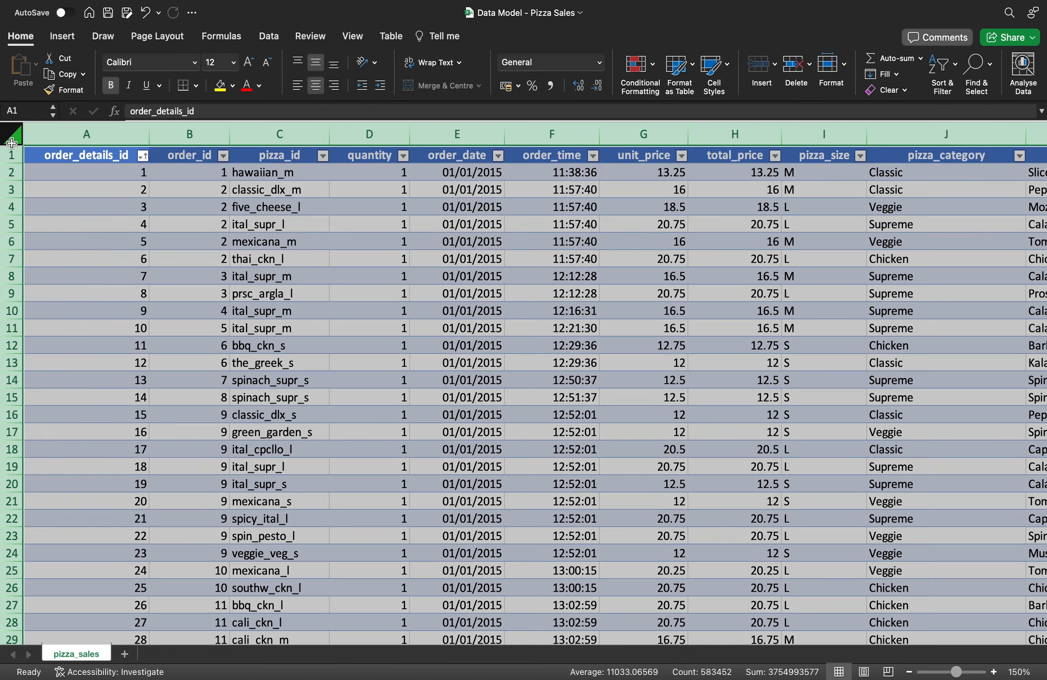
left_click(323, 89)
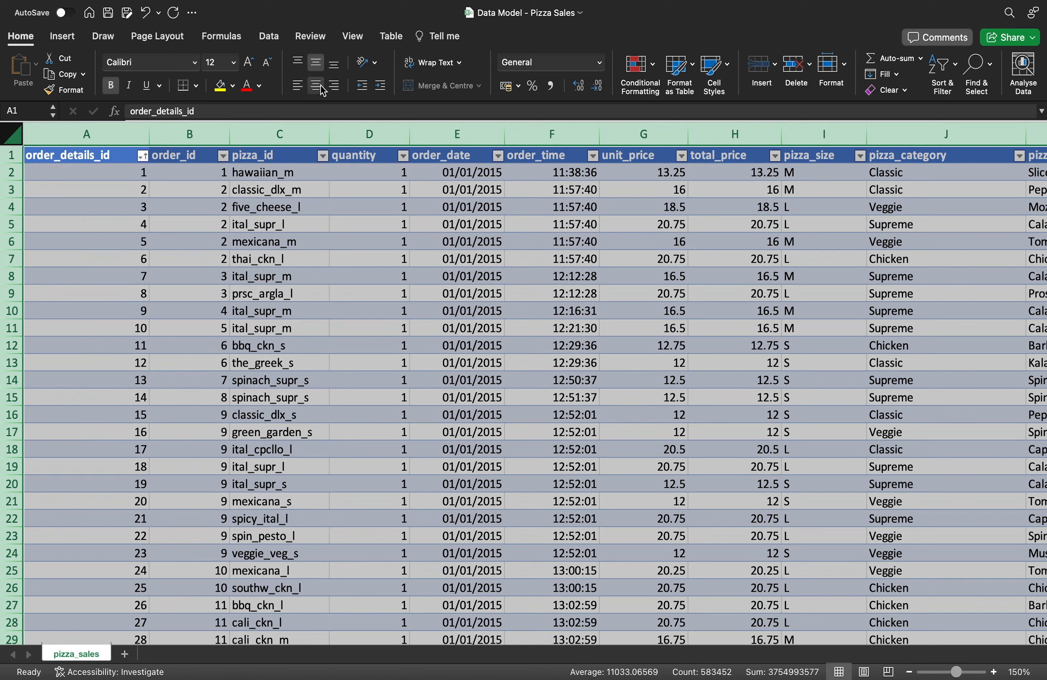
left_click(323, 89)
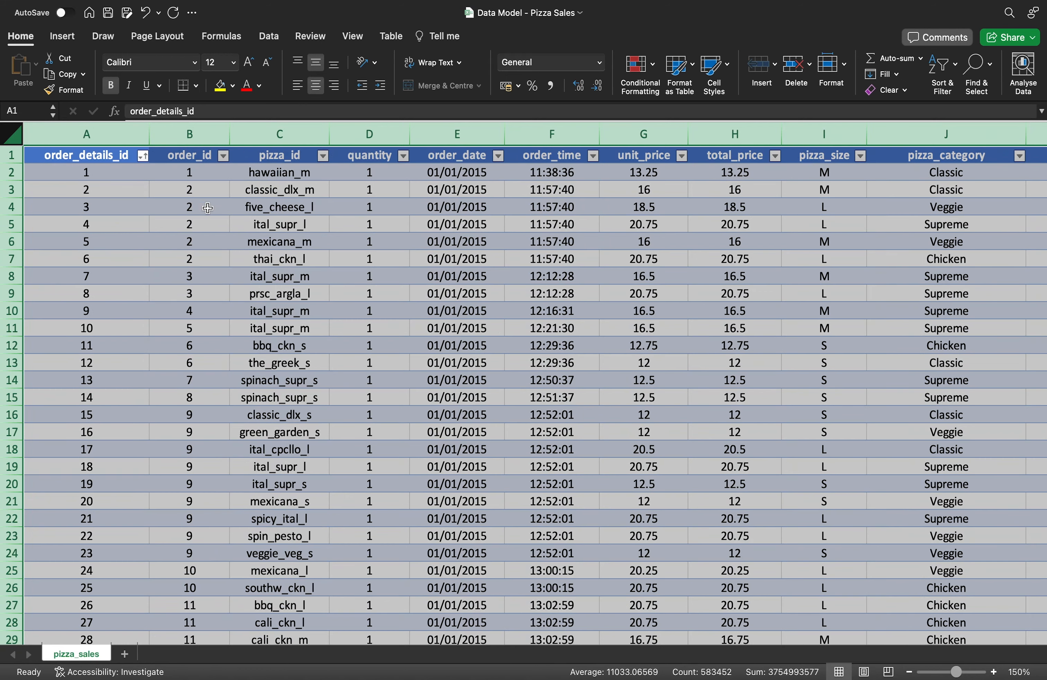
left_click(151, 266)
left_click(104, 169)
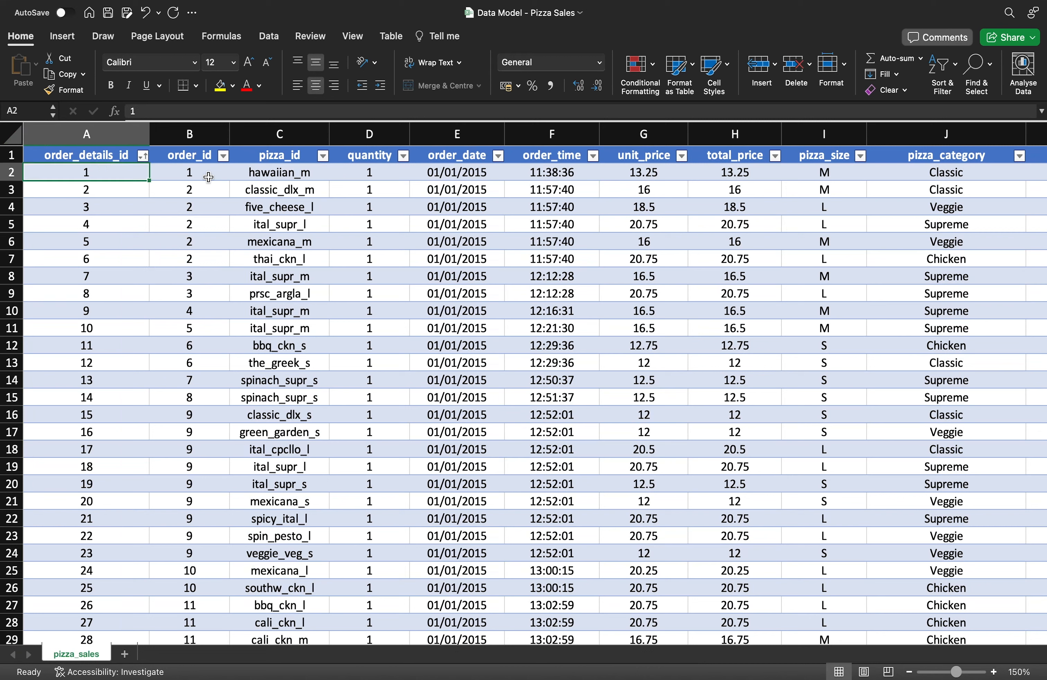
key("Up")
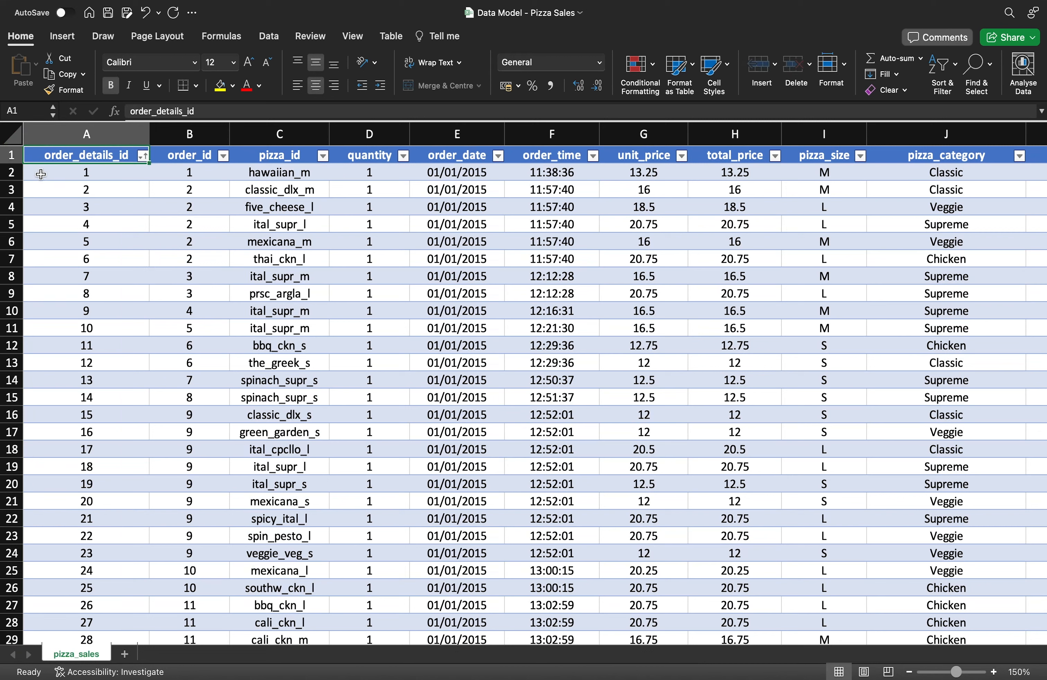
Examine the entries in the order_details_id, order_id and pizza_id columns.
left_click_drag(112, 174, 109, 422)
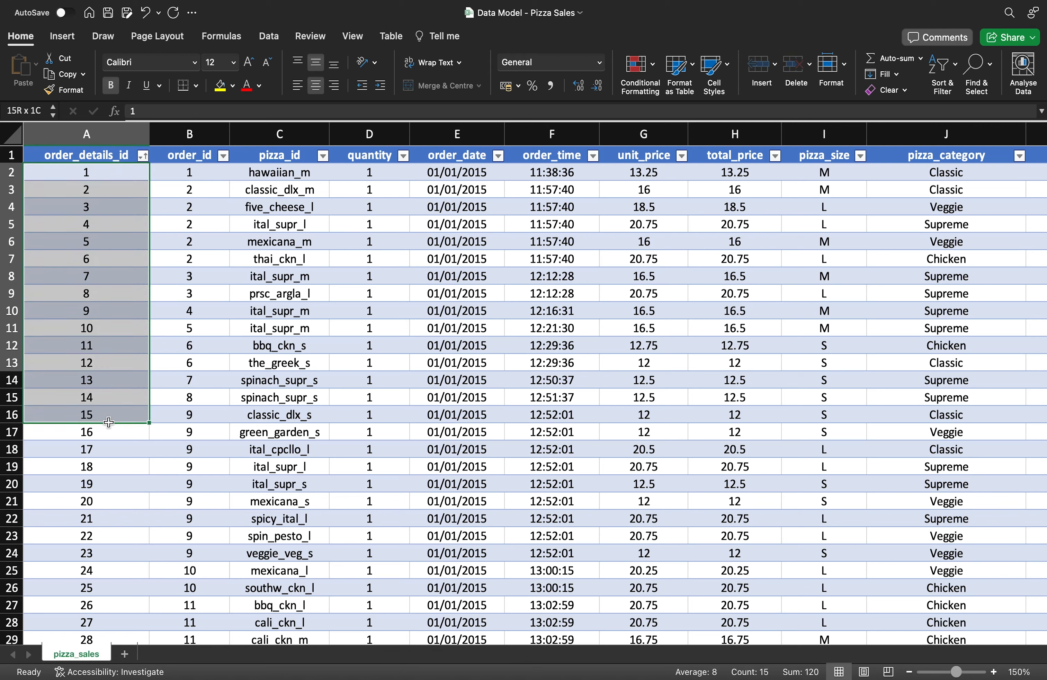
left_click(129, 306)
left_click(196, 189)
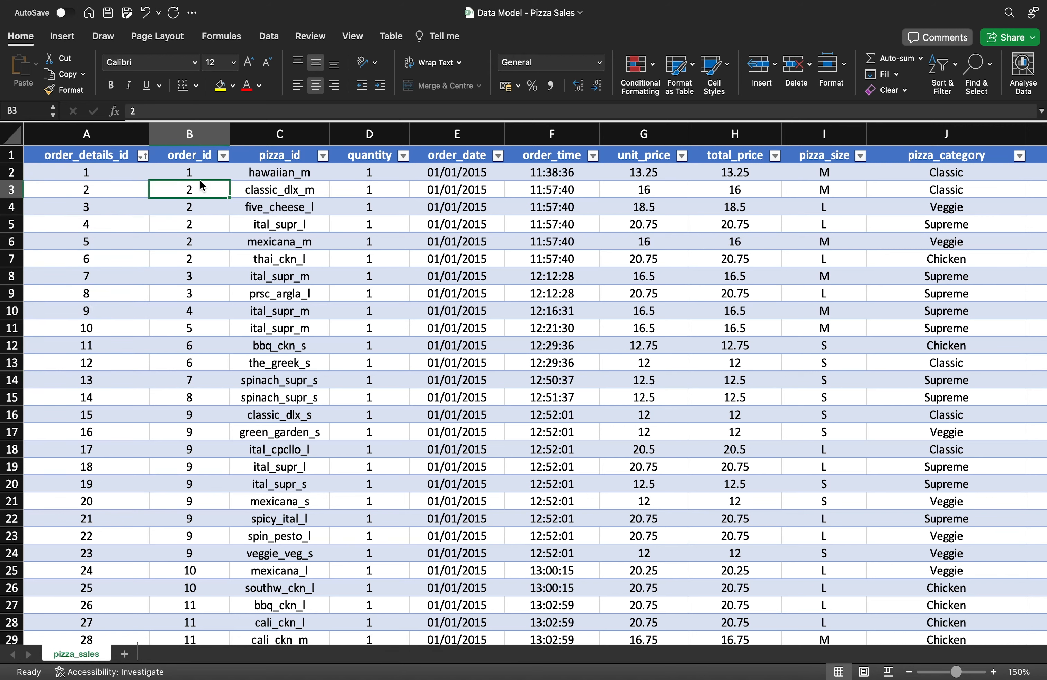
left_click(260, 172)
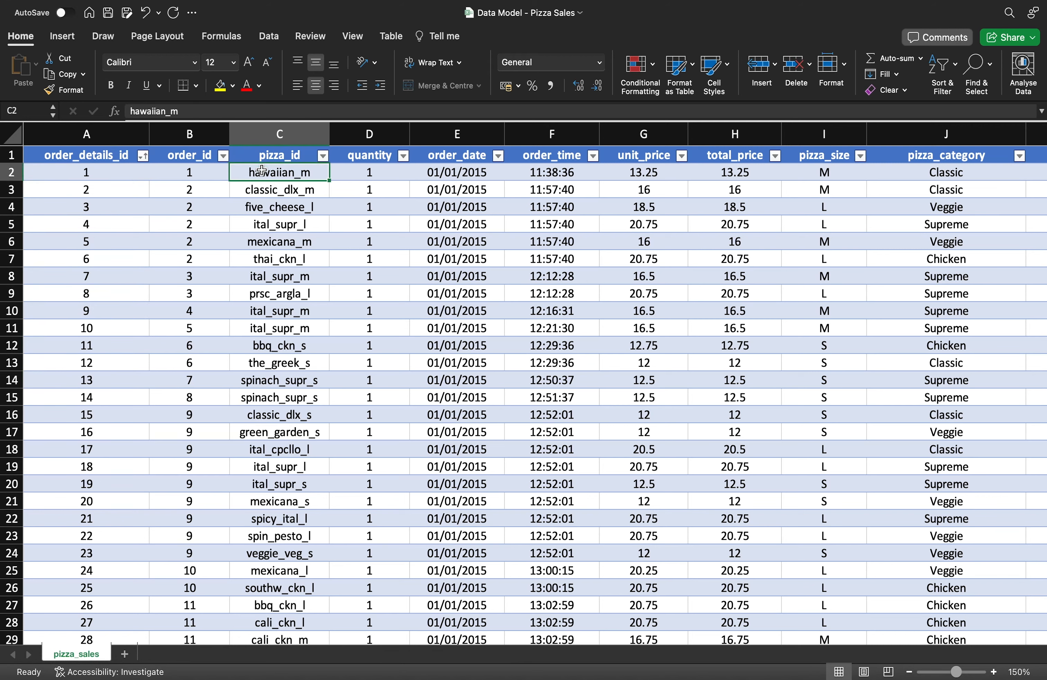
left_click(294, 328)
left_click(294, 226)
left_click(293, 173)
Examine the quantity, order_date and order_time columns, including the filter list of the quantity column.
left_click_drag(381, 174, 383, 368)
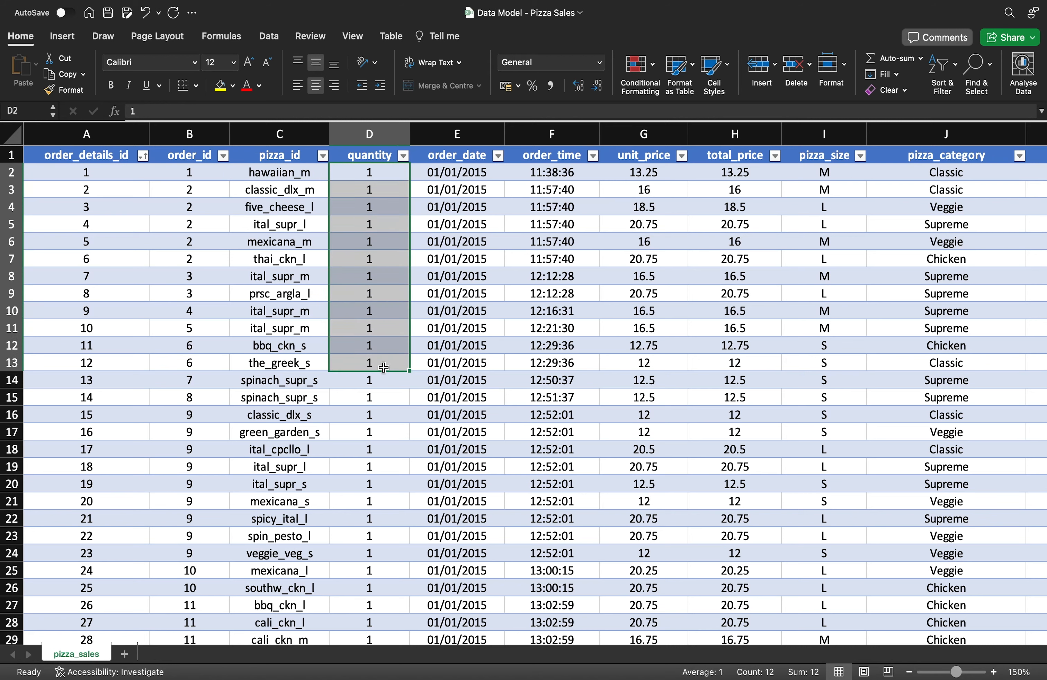
left_click(403, 155)
key("Escape")
left_click_drag(456, 172, 473, 349)
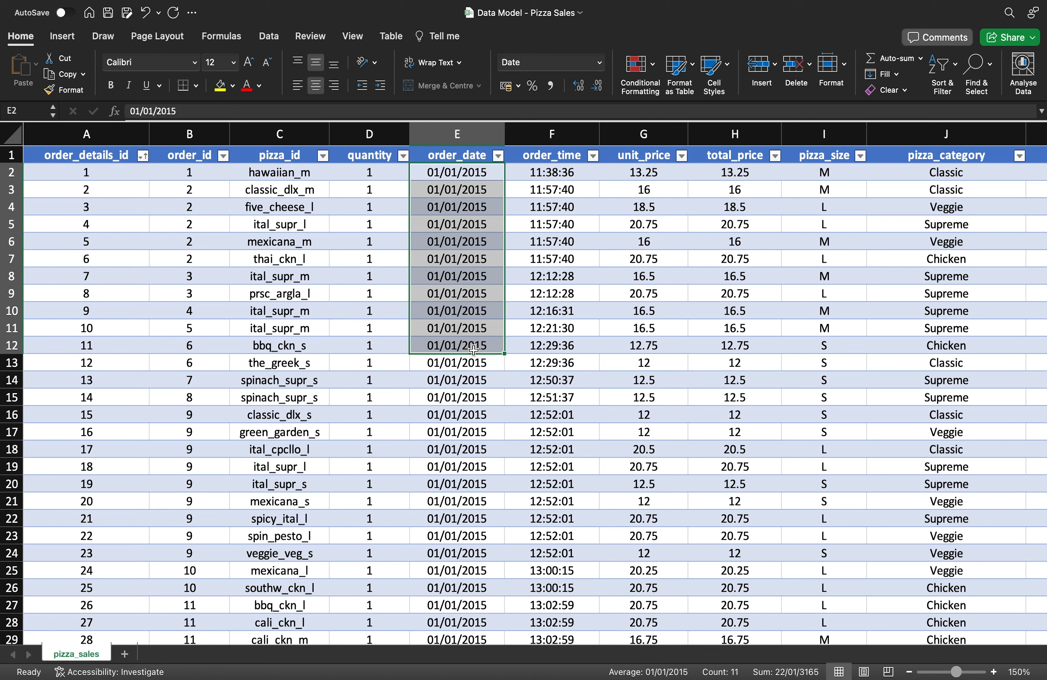
left_click_drag(563, 175, 570, 315)
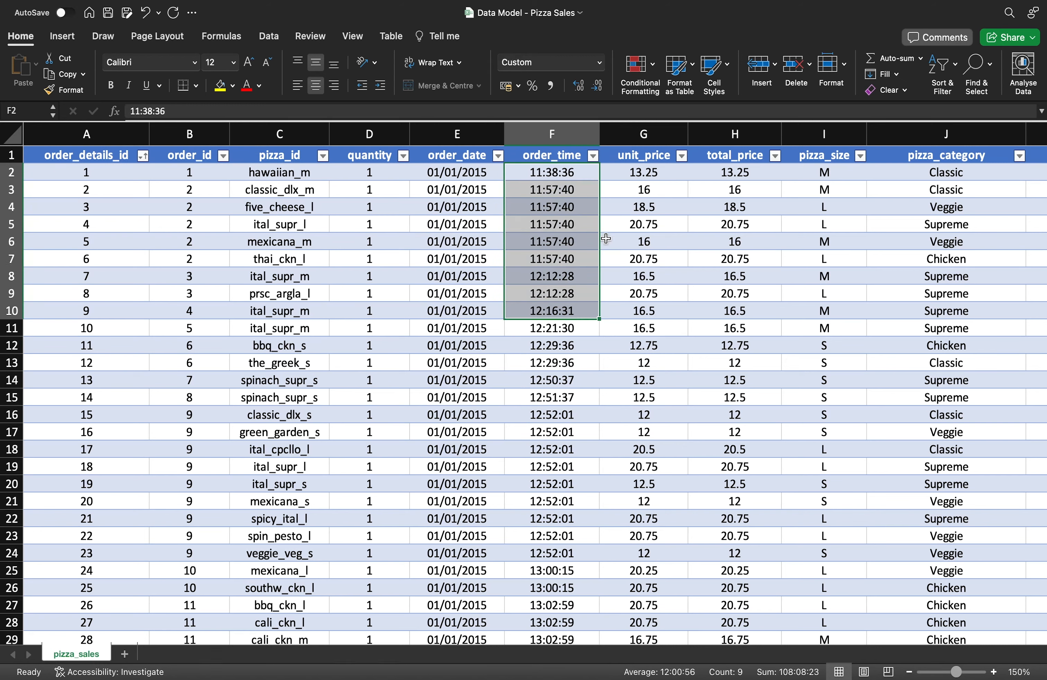
Examine the unit_price column and view the filter lists of the unit_price and total_price columns.
left_click_drag(644, 177, 649, 334)
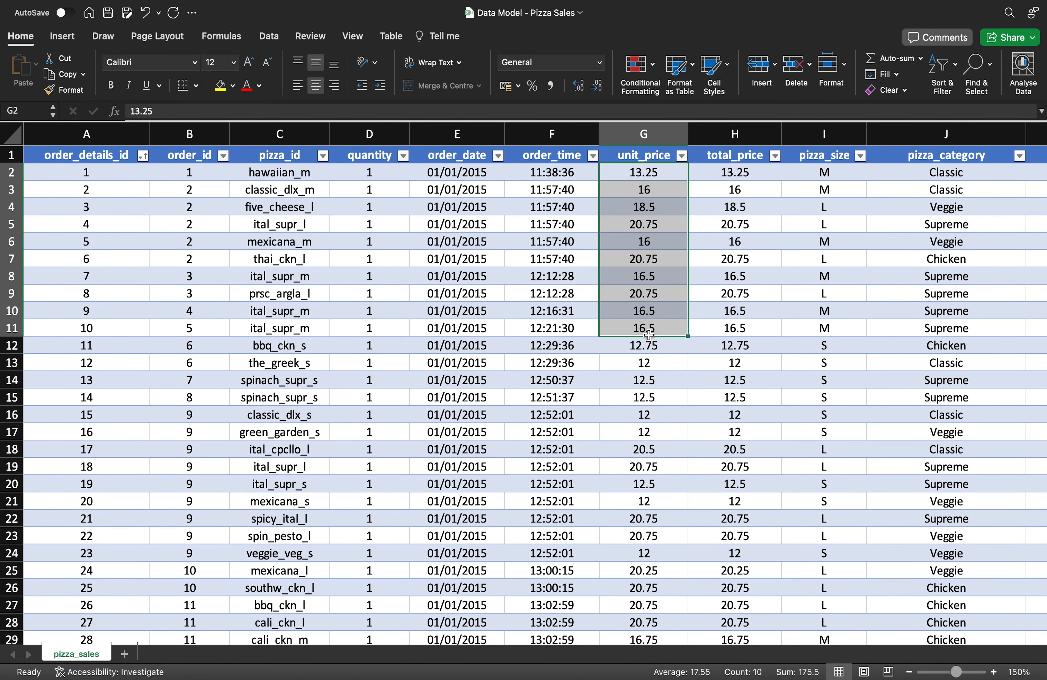
left_click(679, 175)
left_click(683, 156)
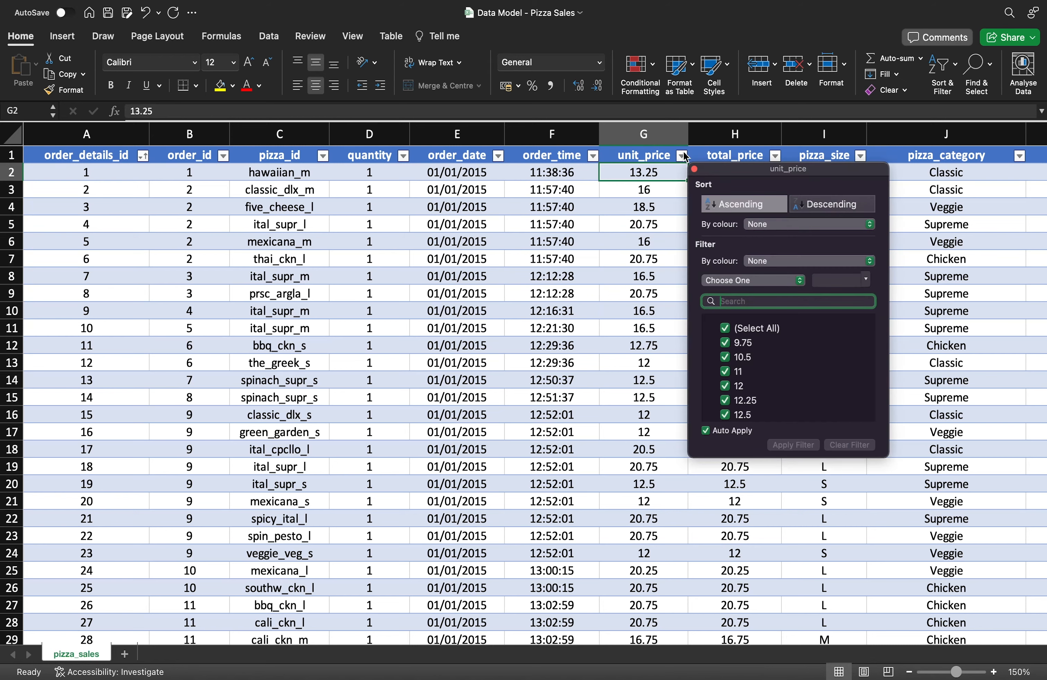
left_click(665, 306)
left_click(775, 156)
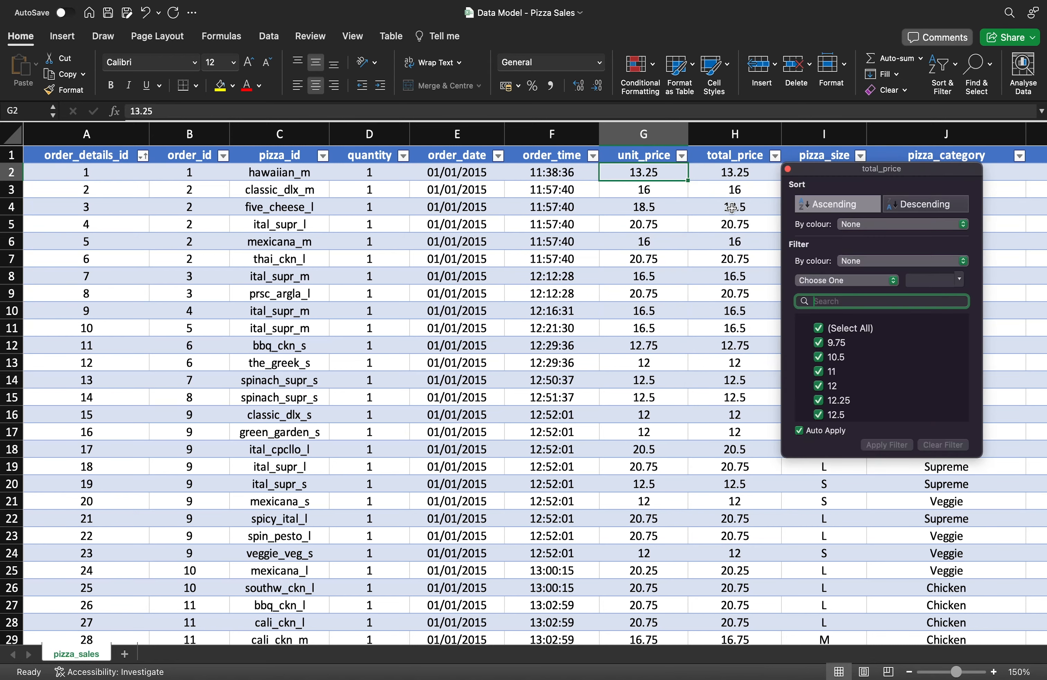
Examine the total_price column and compare quantity, unit_price and total_price for the mediterraneo_m order in row 50.
left_click(730, 207)
left_click(738, 176)
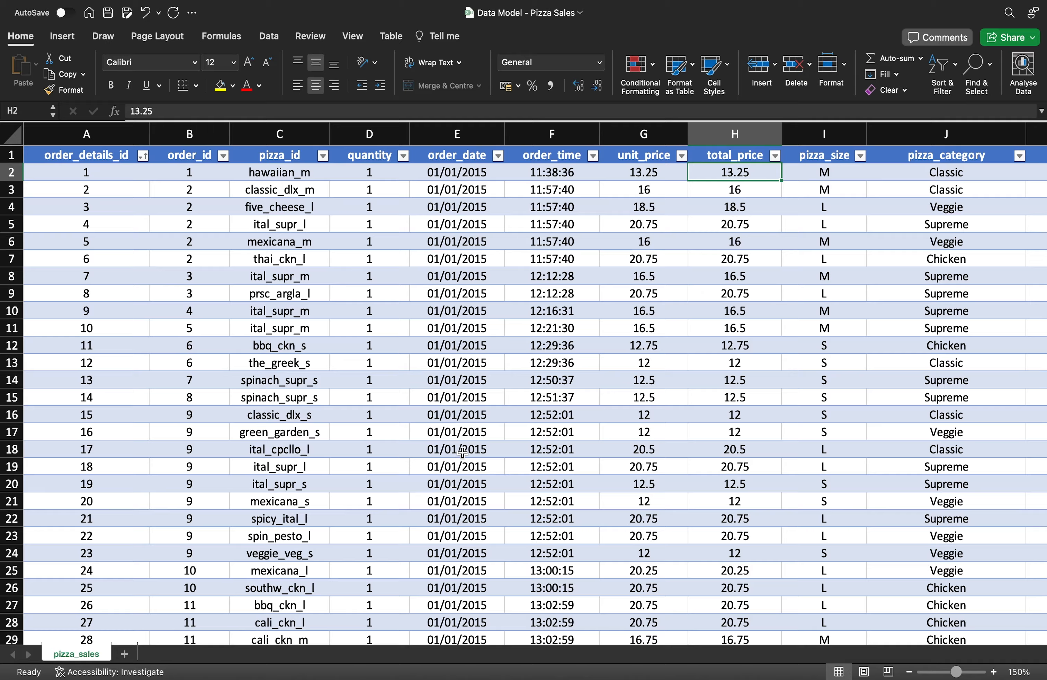
scroll(462, 452, "down", 4)
scroll(462, 452, "down", 15)
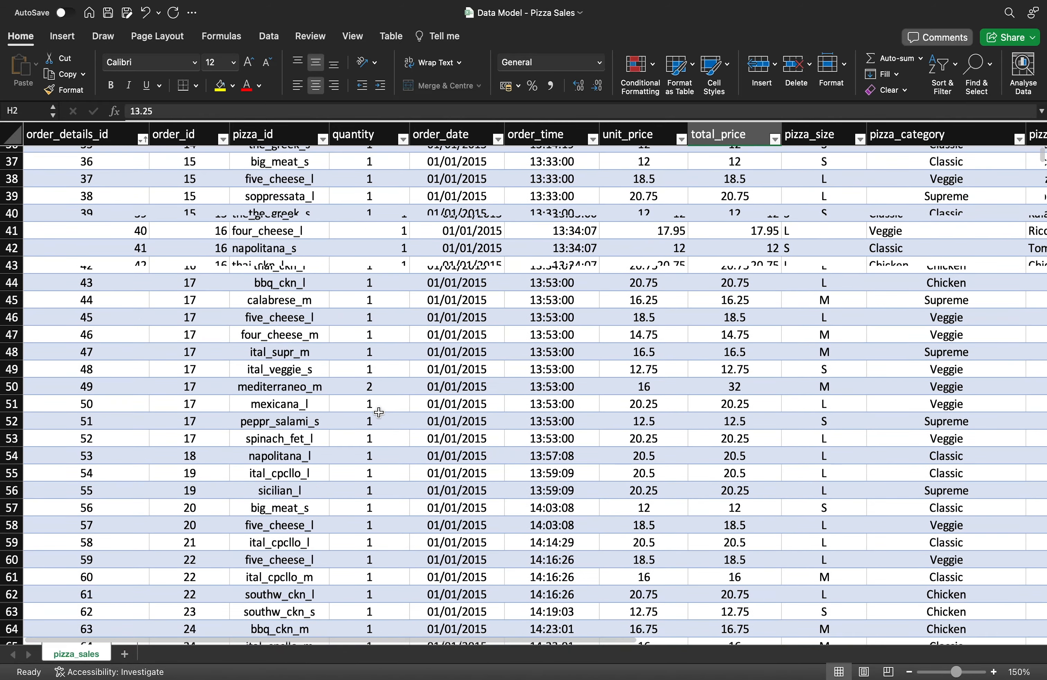
left_click(375, 387)
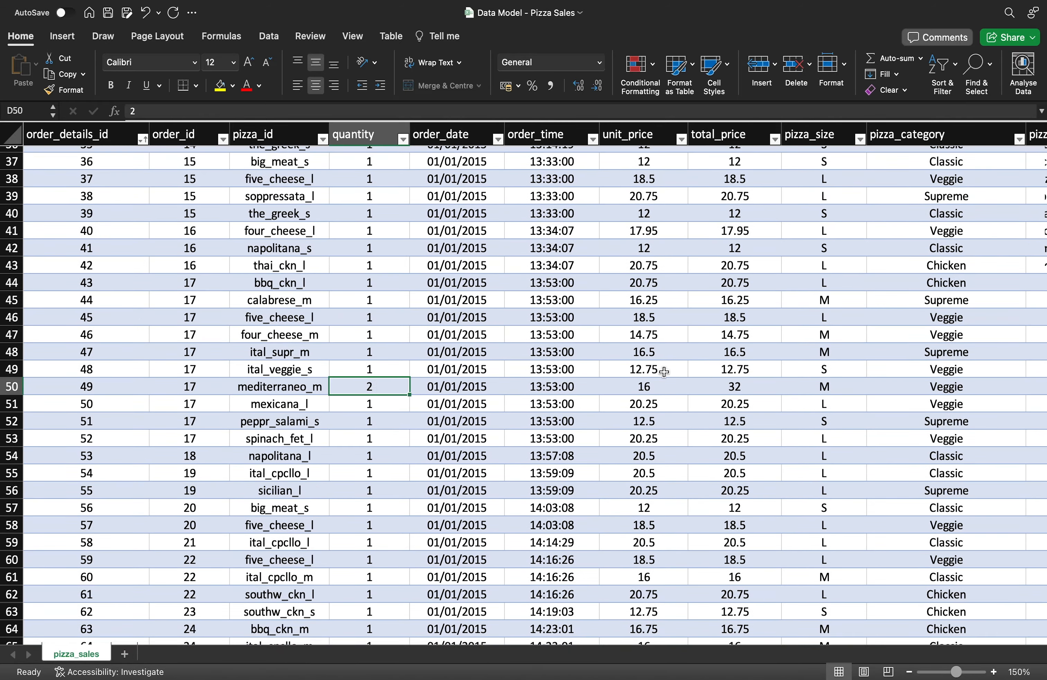
left_click(653, 384)
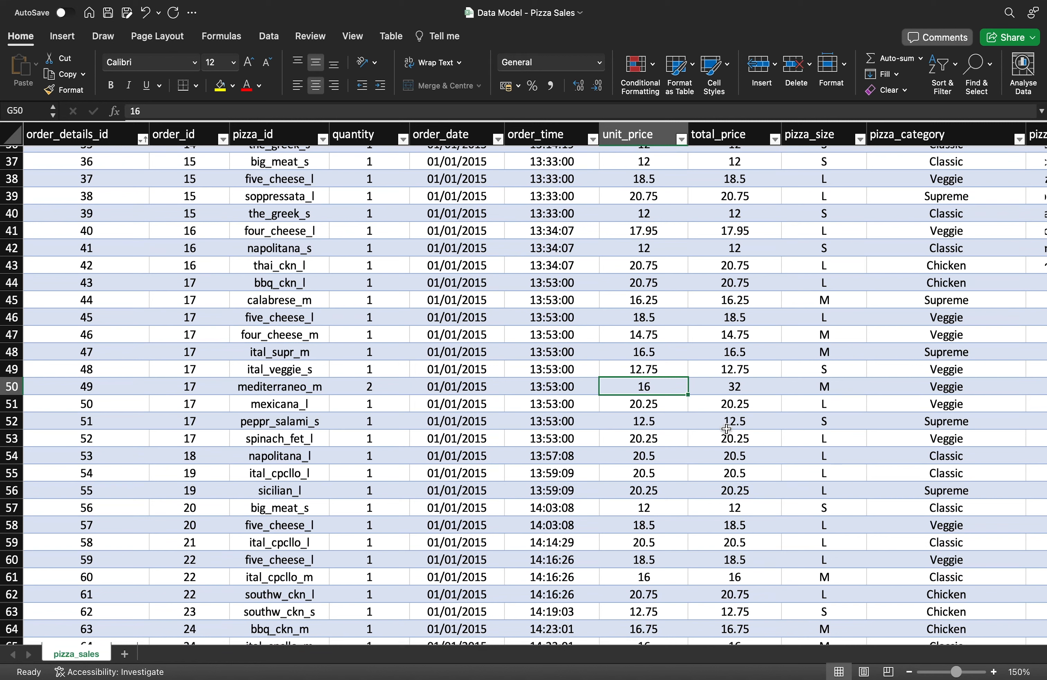
left_click(739, 382)
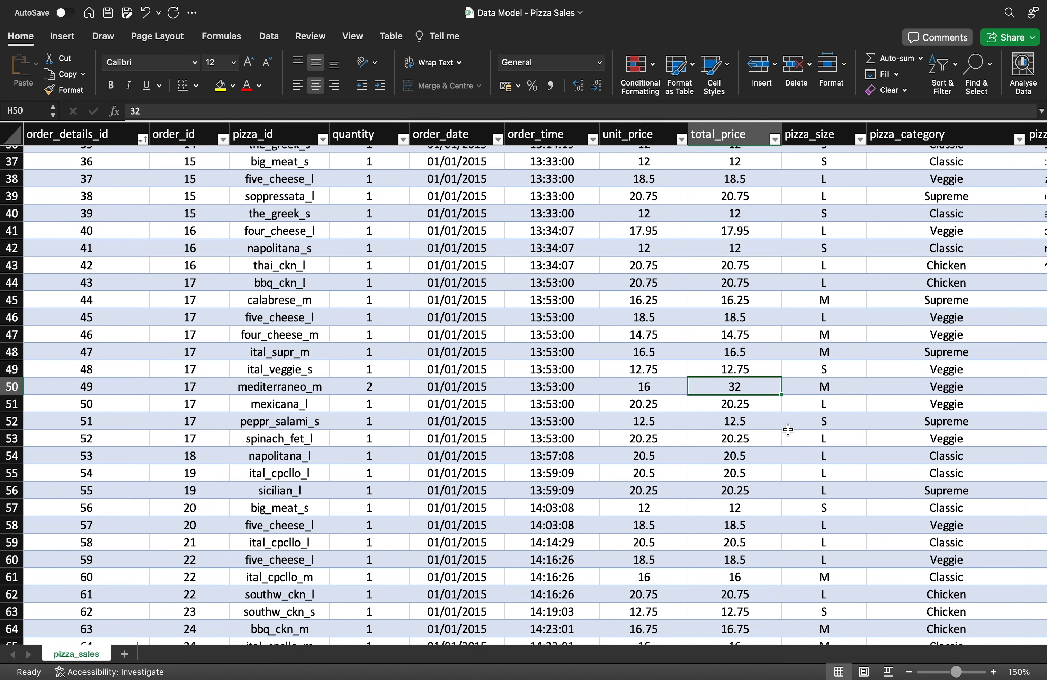
left_click(649, 384)
left_click(731, 385)
scroll(769, 390, "up", 15)
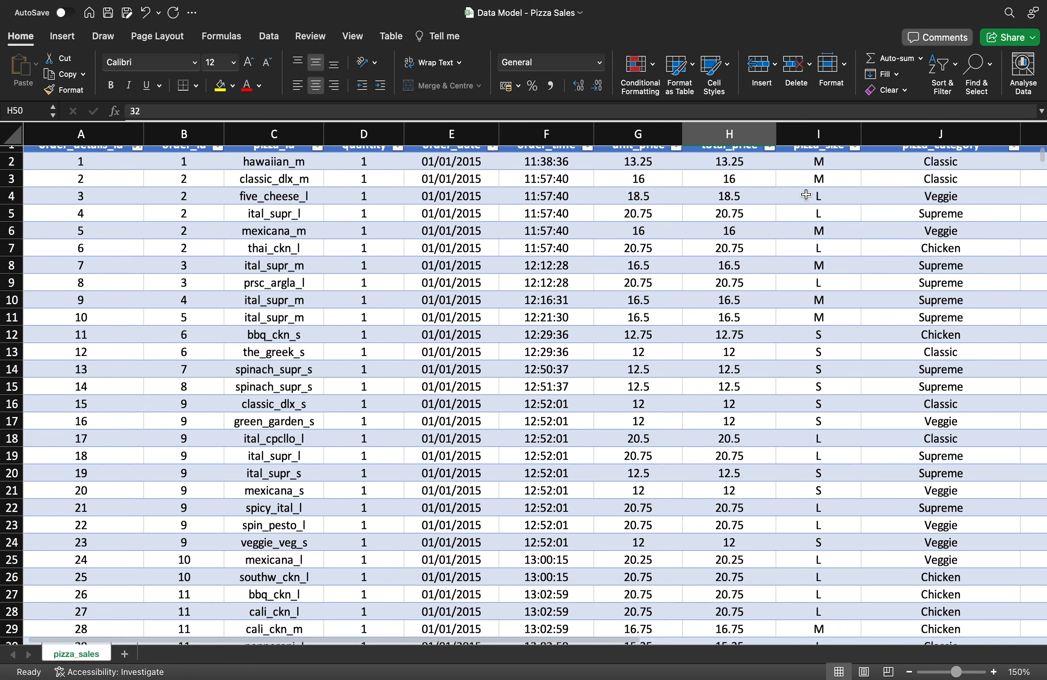
Examine the pizza_size, pizza_category, pizza_ingredients and pizza_name columns.
left_click(824, 173)
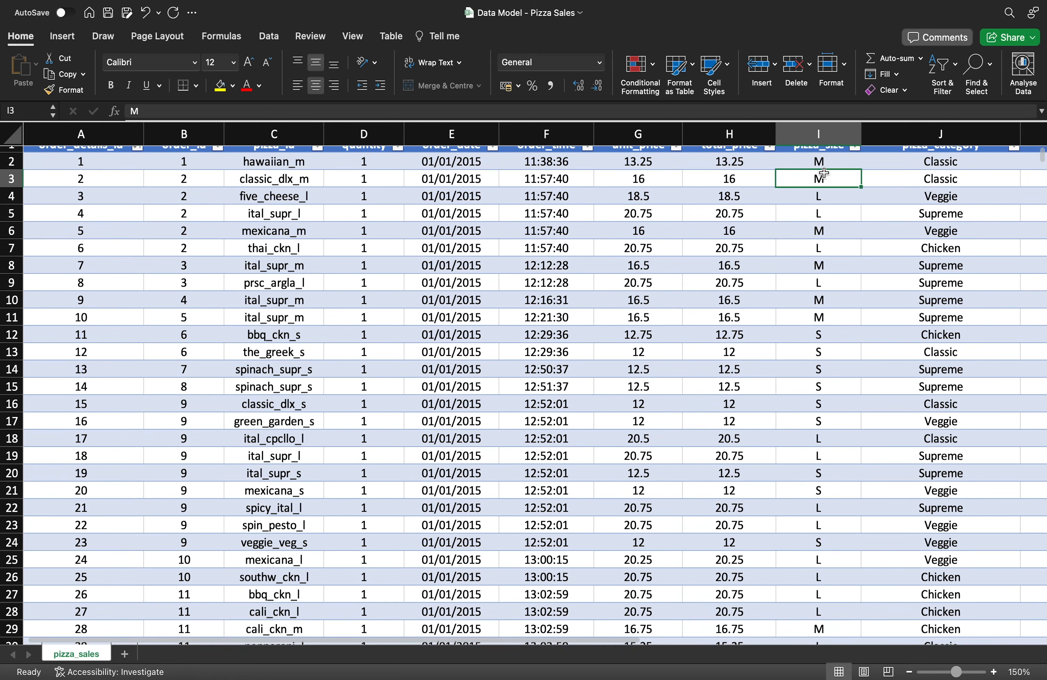
scroll(824, 173, "up", 1)
scroll(823, 172, "right", 10)
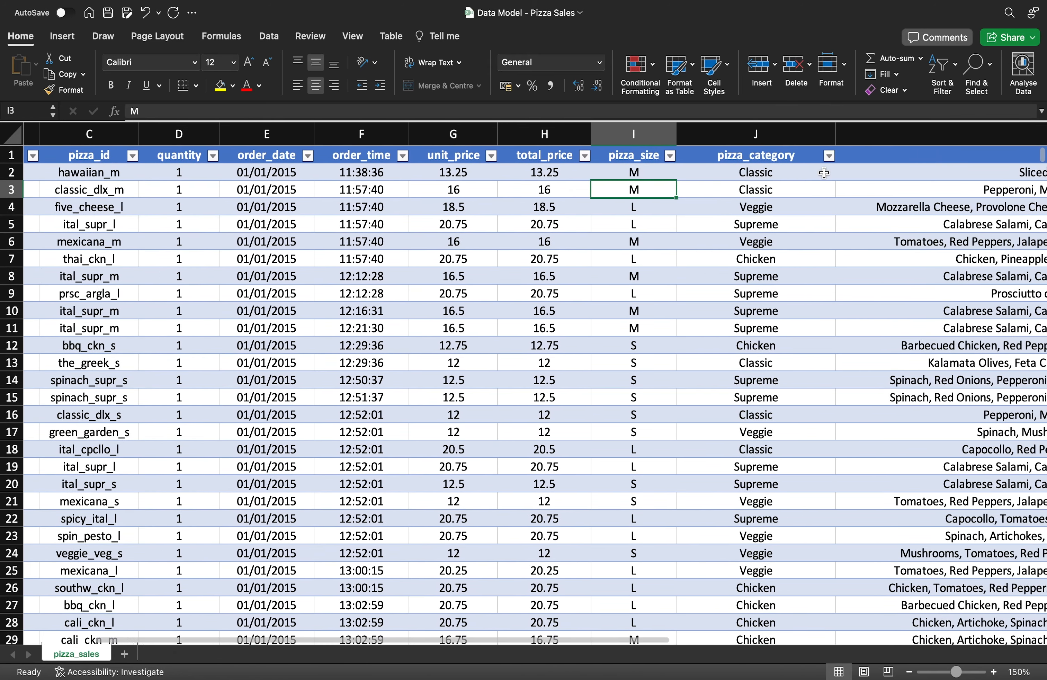
scroll(823, 173, "right", 5)
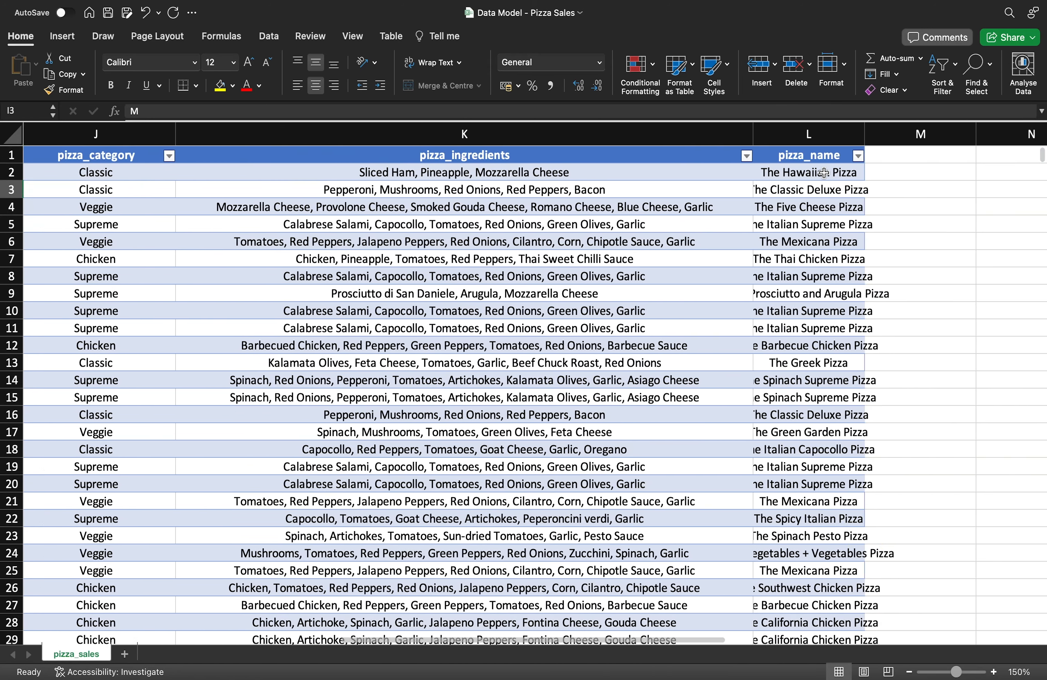
scroll(823, 173, "left", 15)
scroll(823, 172, "down", 1)
scroll(824, 173, "left", 5)
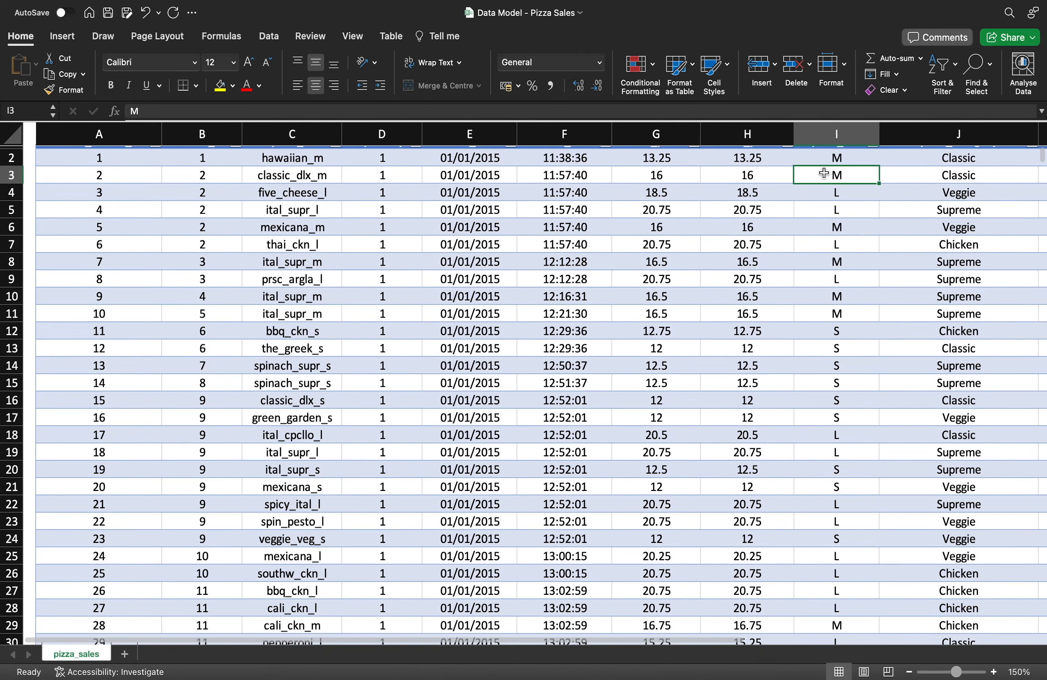
scroll(823, 173, "up", 1)
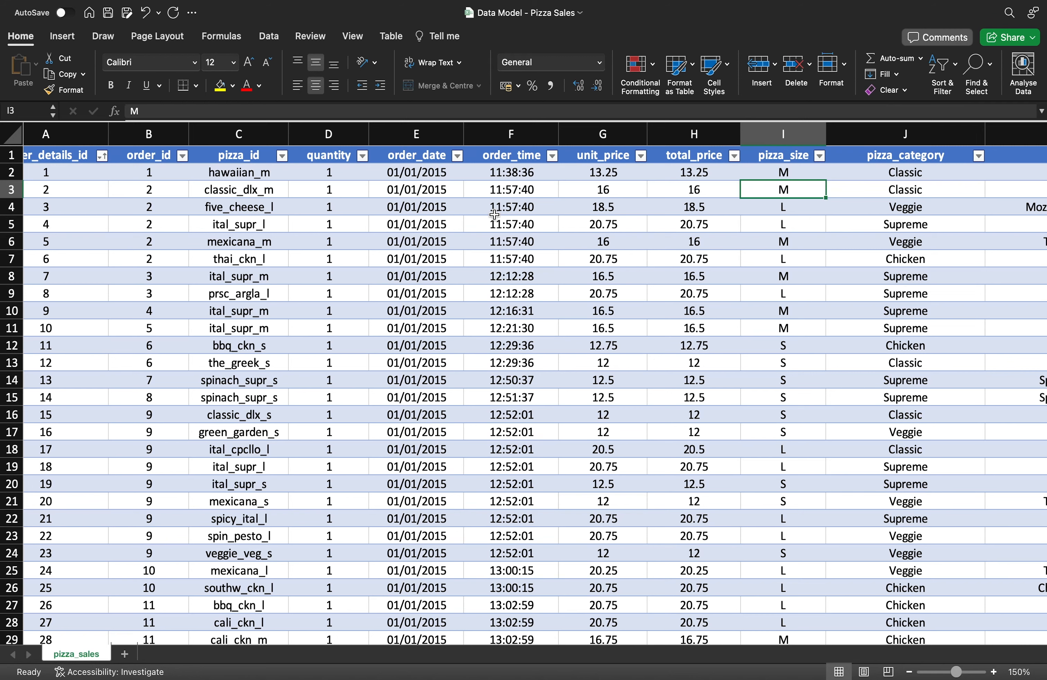
Switch to the Kaggle page in Chrome, read the Pizza Challenge question about busiest days and times, and return to Excel.
key("super+Tab")
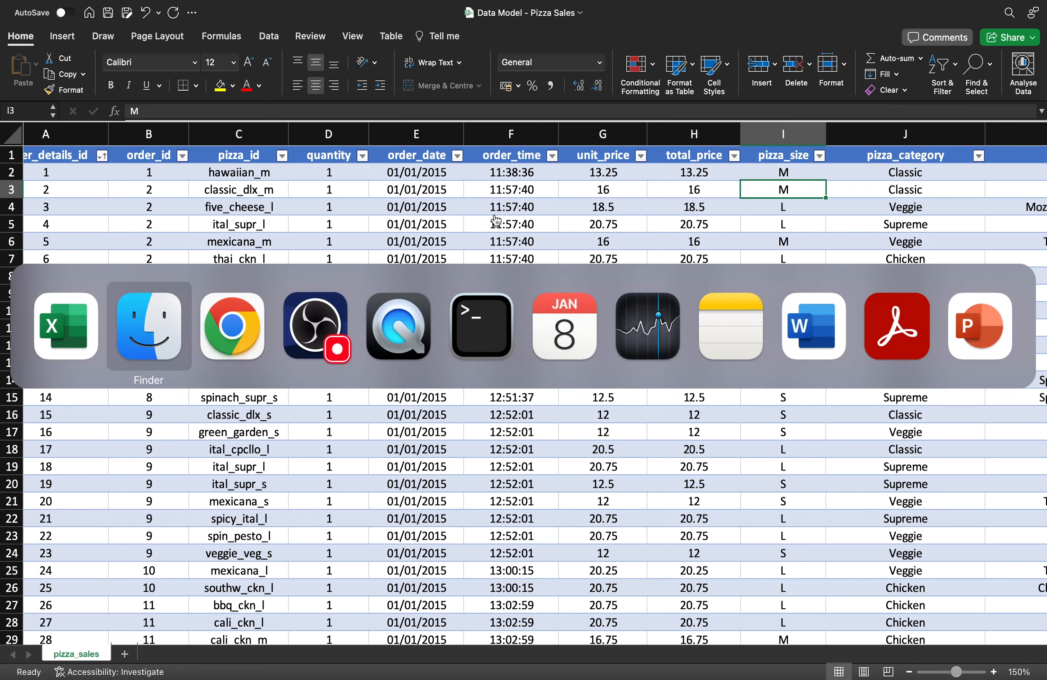
key("super+Tab")
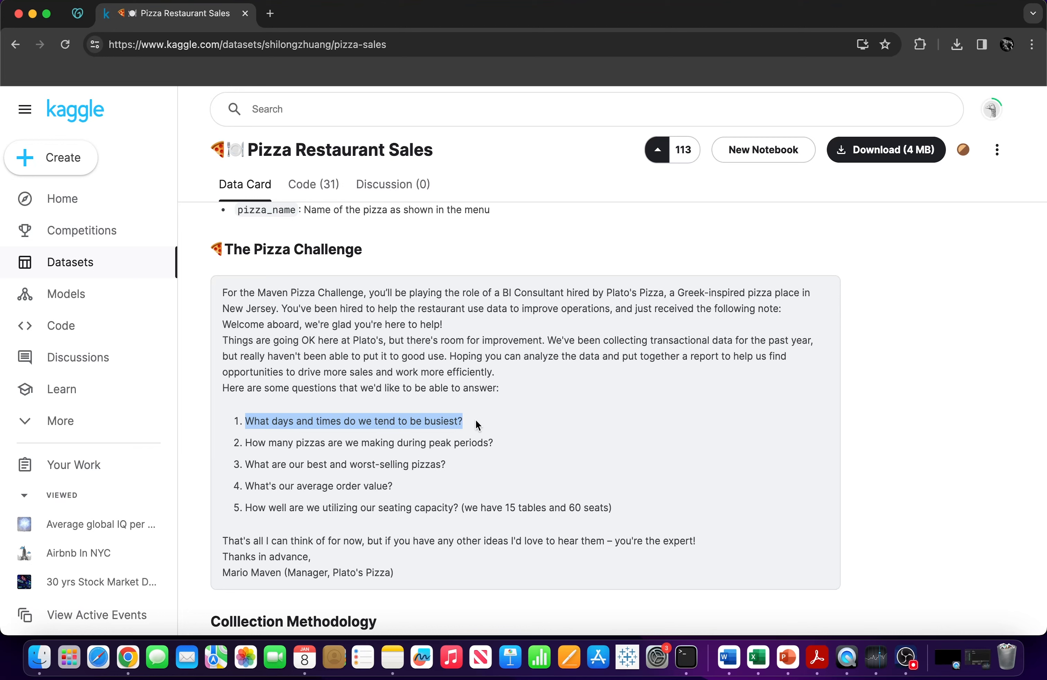
key("super+Tab")
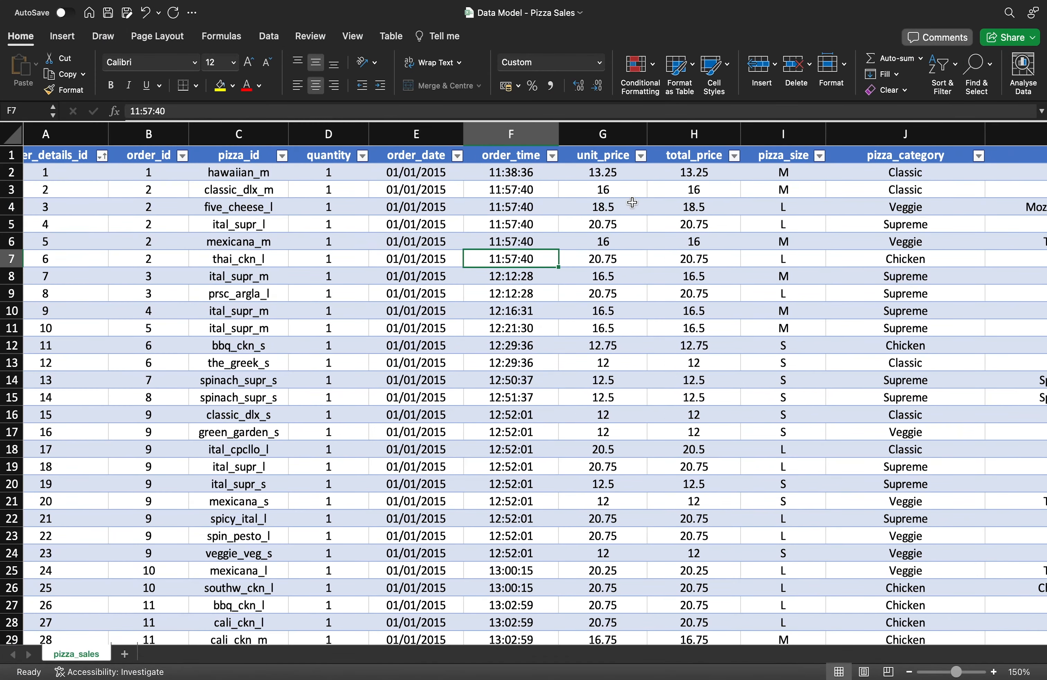
Examine the order_date and order_time columns and how the order times progress down the rows.
left_click(632, 203)
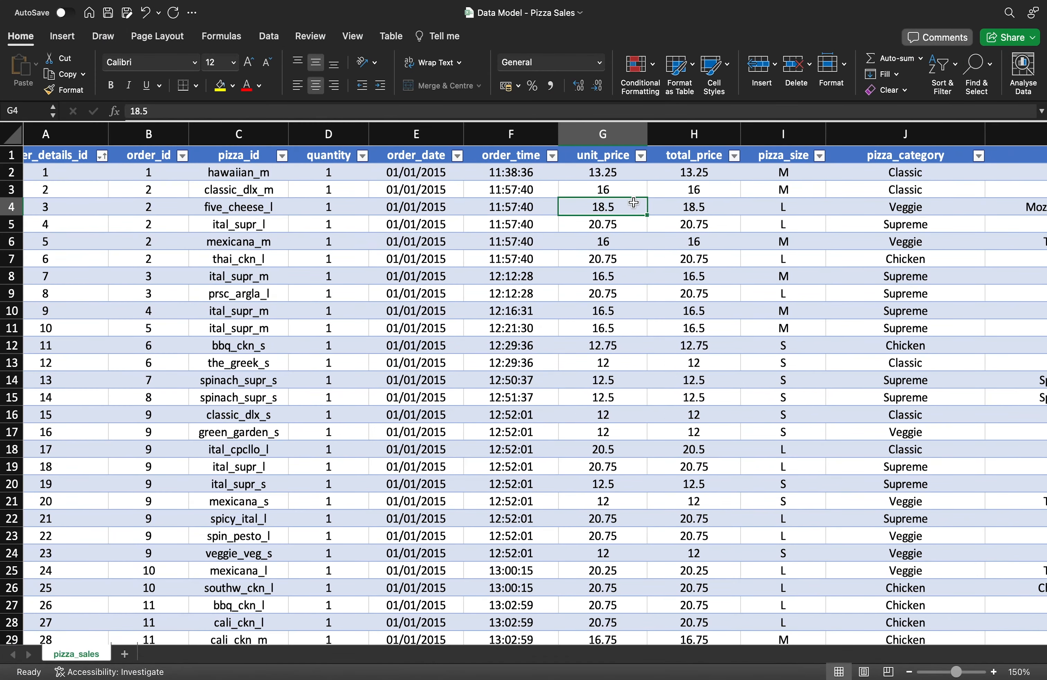
left_click(427, 130)
left_click(510, 131)
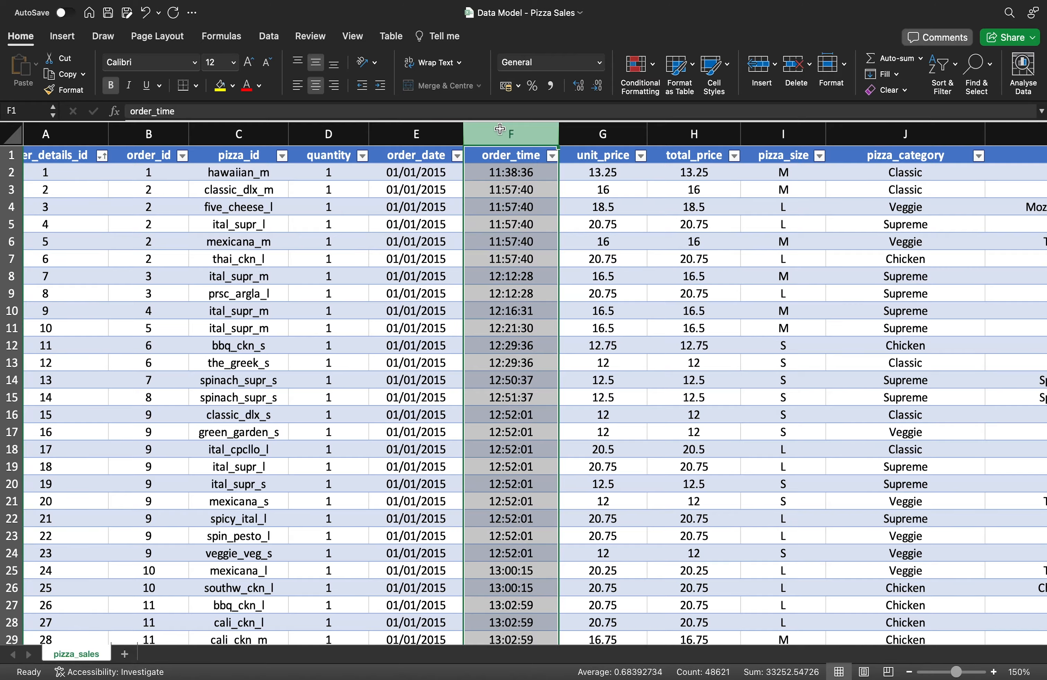
left_click(523, 260)
scroll(523, 260, "down", 5)
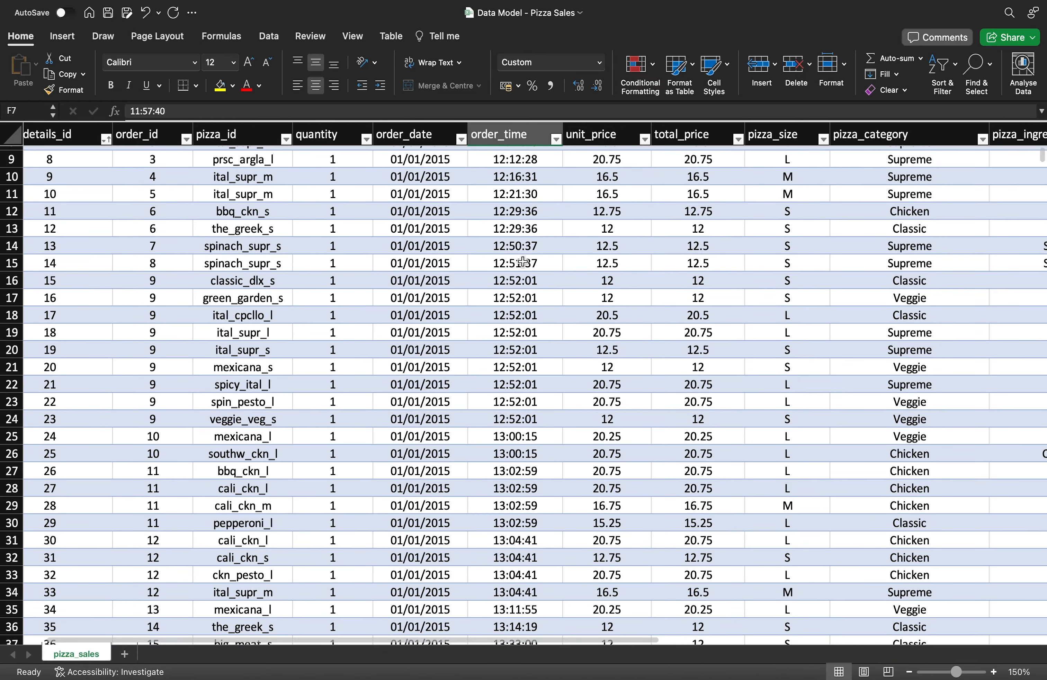
scroll(512, 274, "up", 5)
scroll(511, 279, "down", 7)
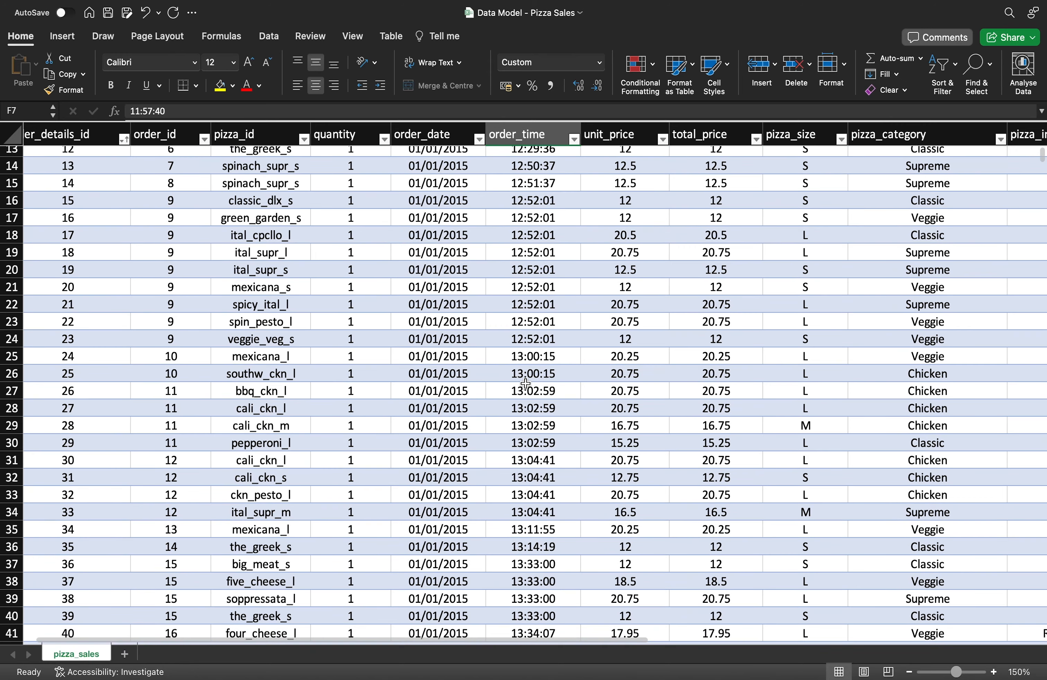
left_click(525, 384)
left_click(532, 374)
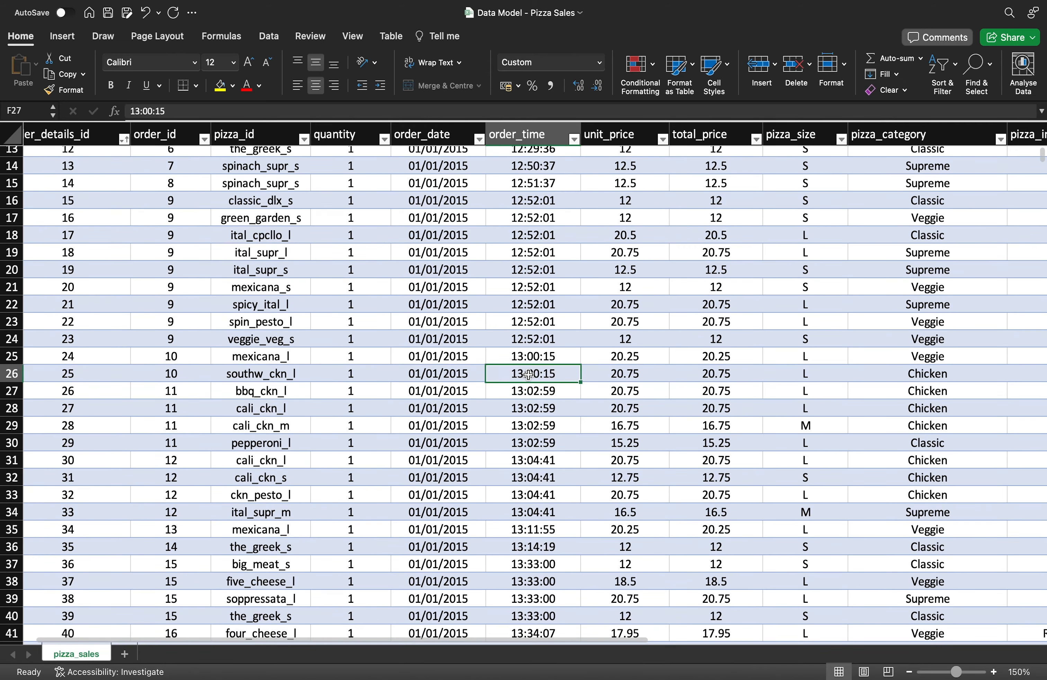
scroll(533, 373, "up", 8)
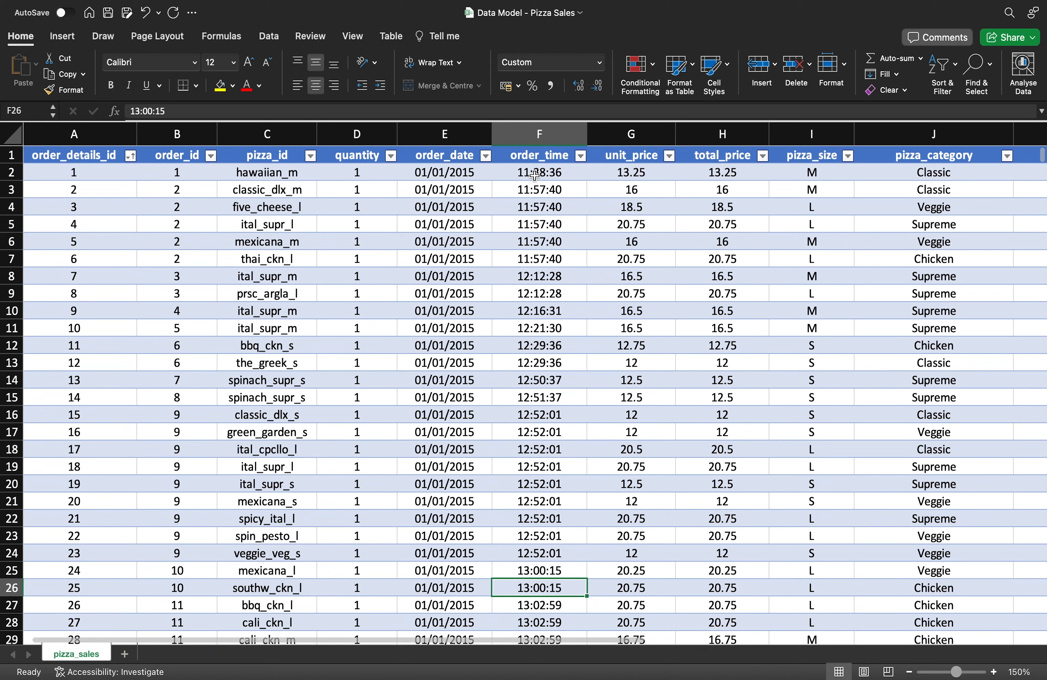
left_click(534, 176)
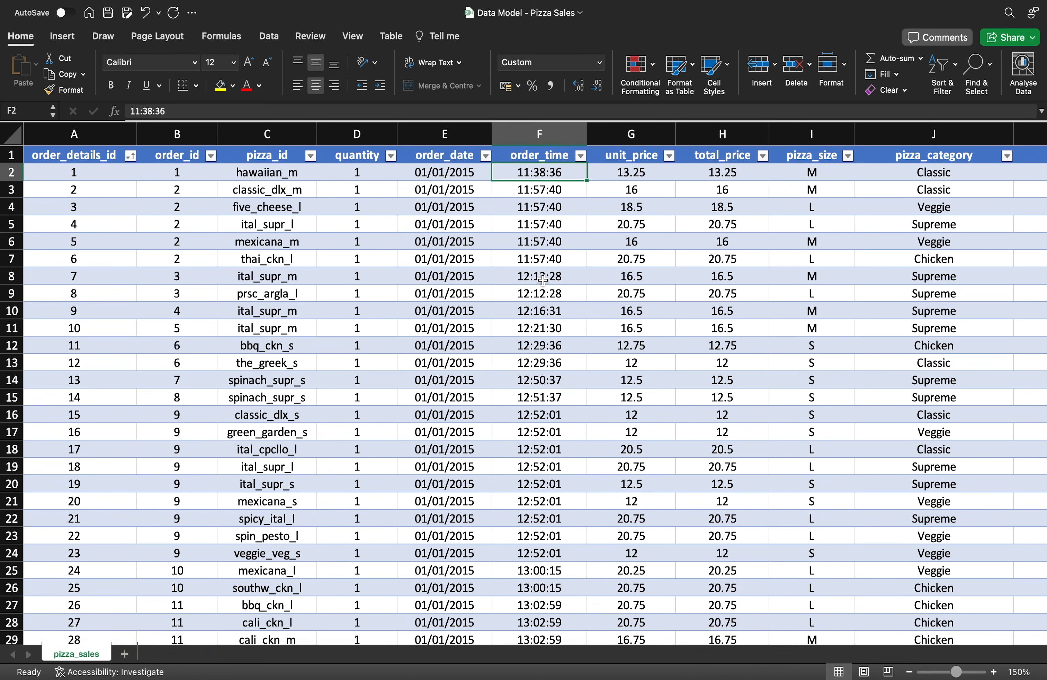
left_click(551, 256)
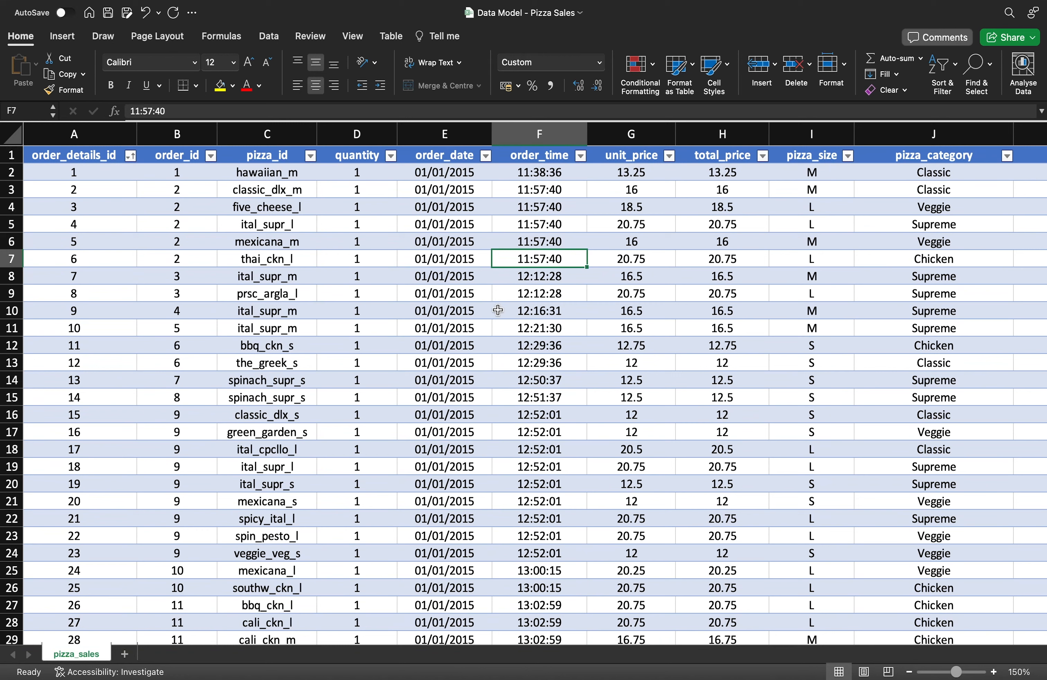
left_click(500, 271)
left_click(518, 201)
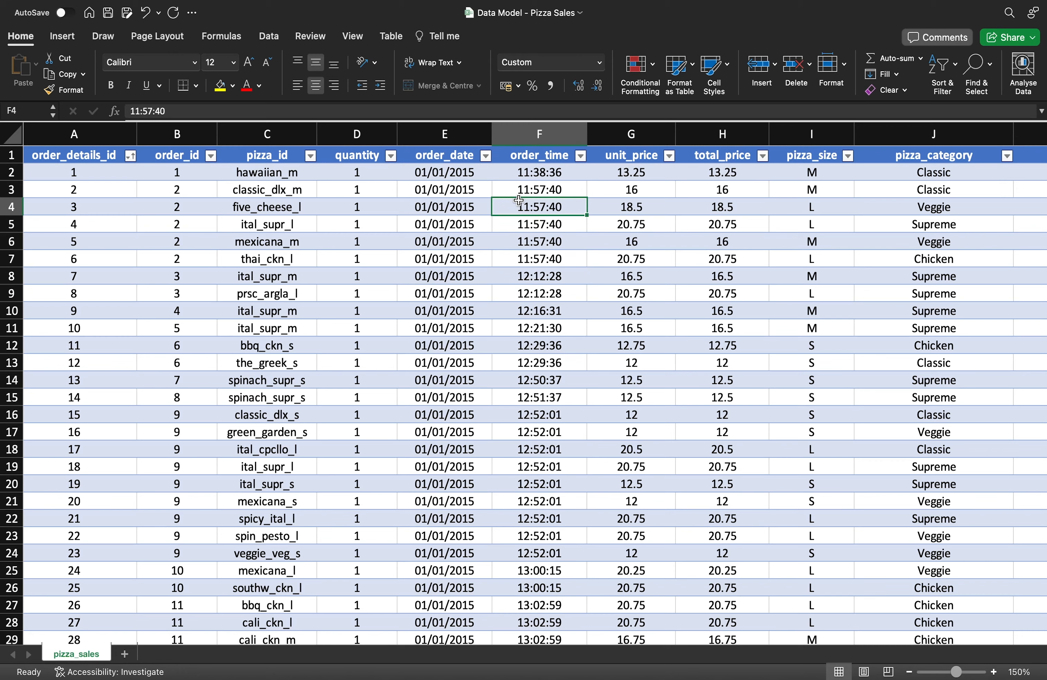
left_click(469, 127)
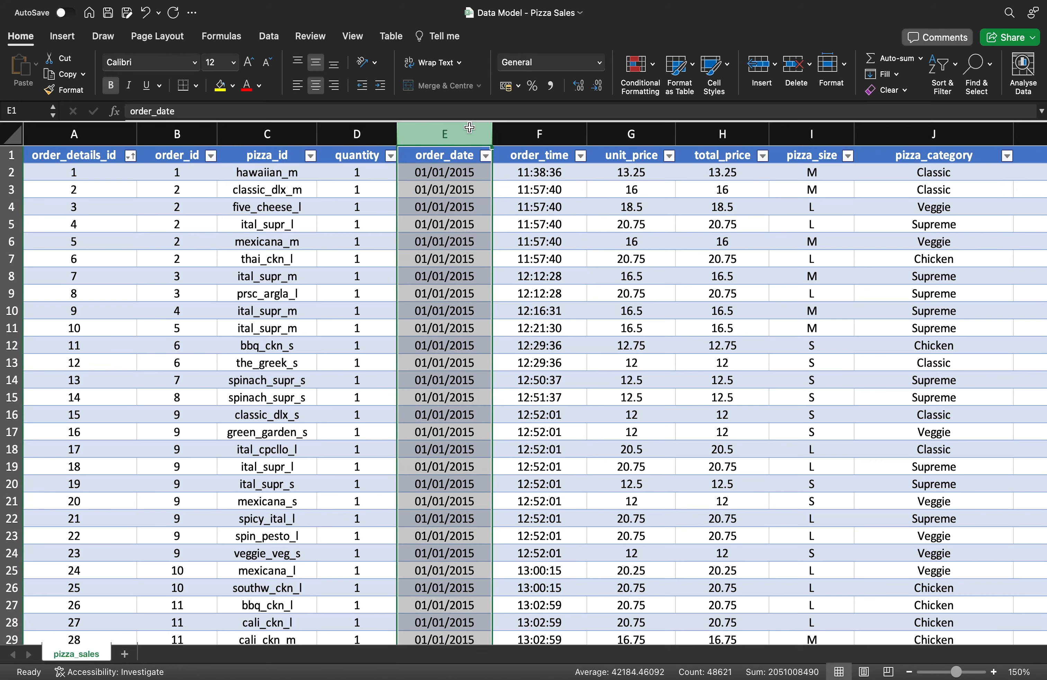
Switch to Chrome, reread the first Pizza Challenge question with its word "days" highlighted, and return to the Excel workbook.
key("super+Tab")
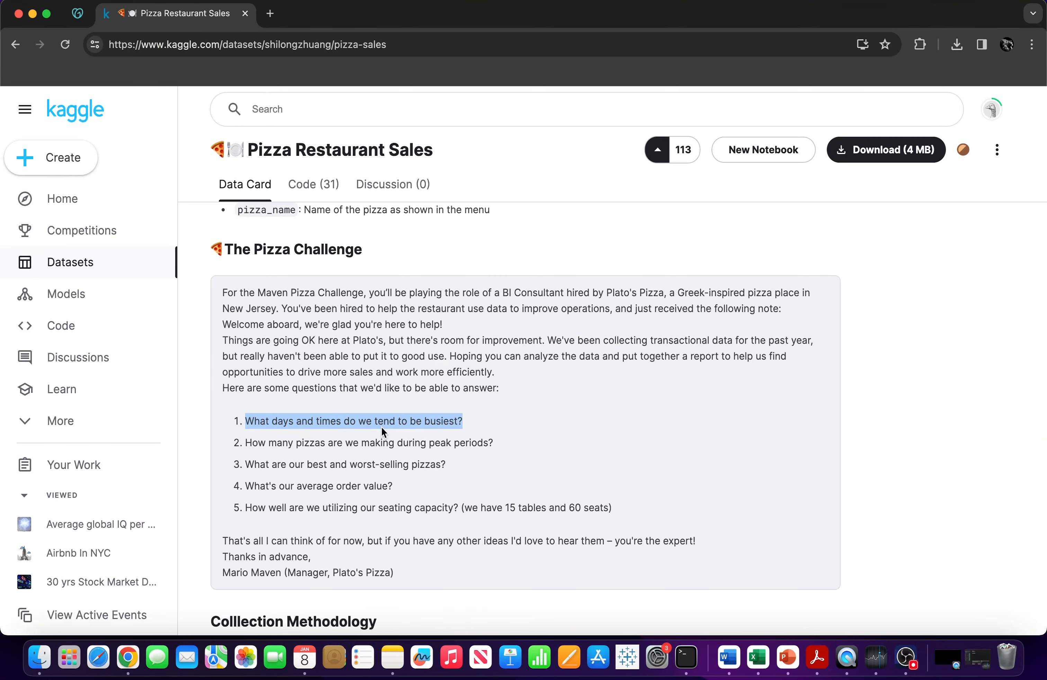
left_click(270, 420)
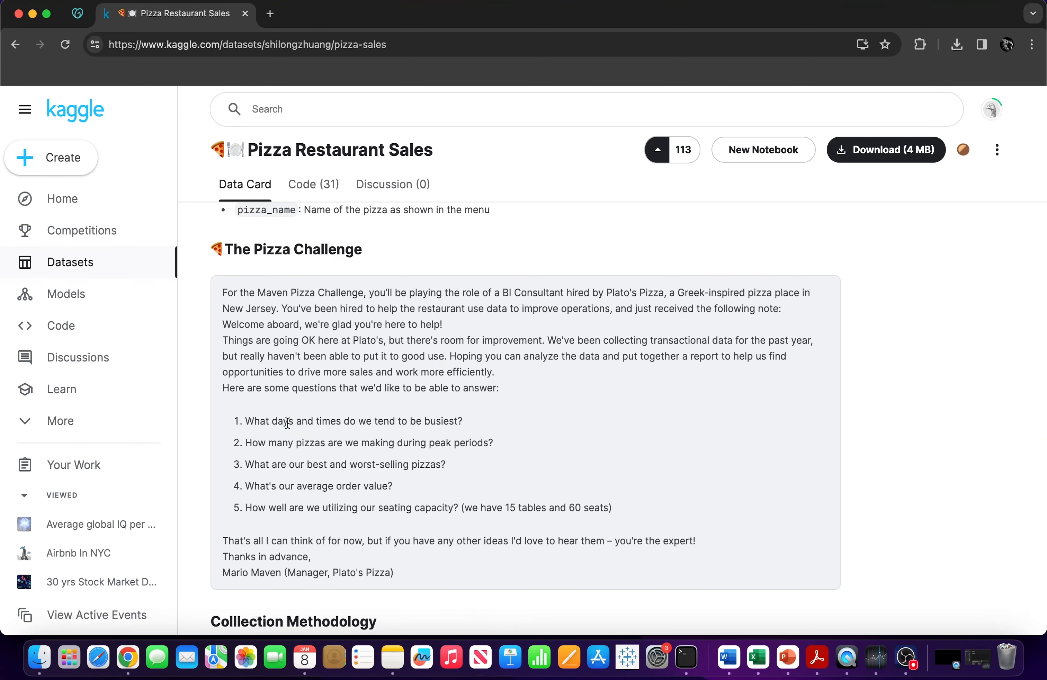
double_click(276, 421)
key("super+Tab")
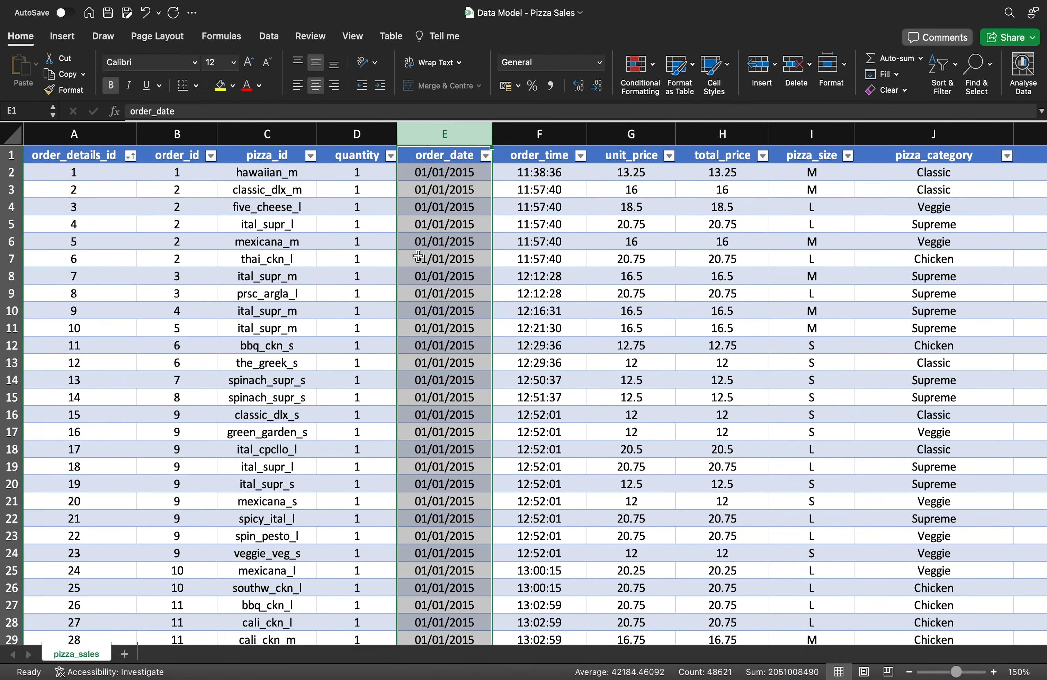
Insert an empty column between order_date and order_time in the pizza_sales table.
left_click(530, 141)
right_click(530, 141)
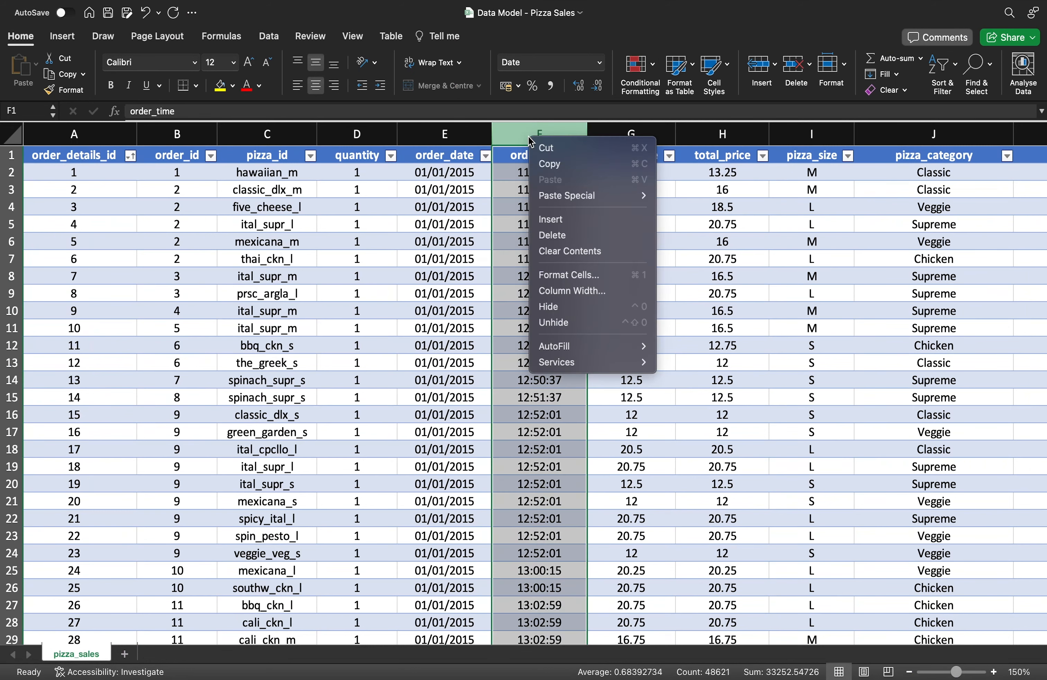
left_click(552, 219)
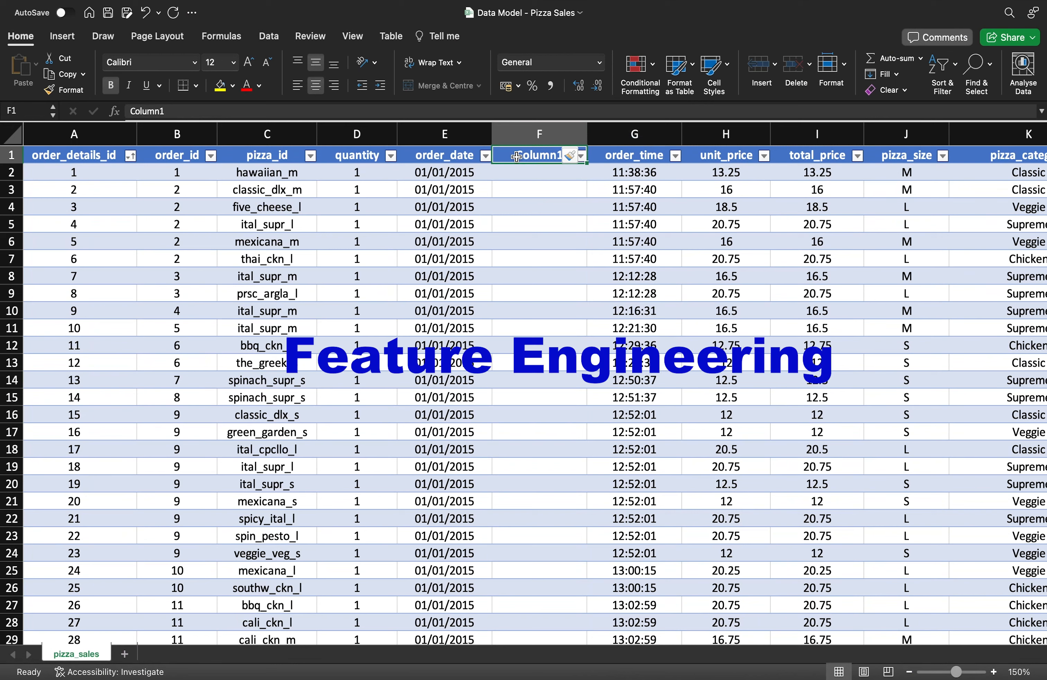
Enter "Day of the week" as the header of the empty column beside order_date.
type("Da")
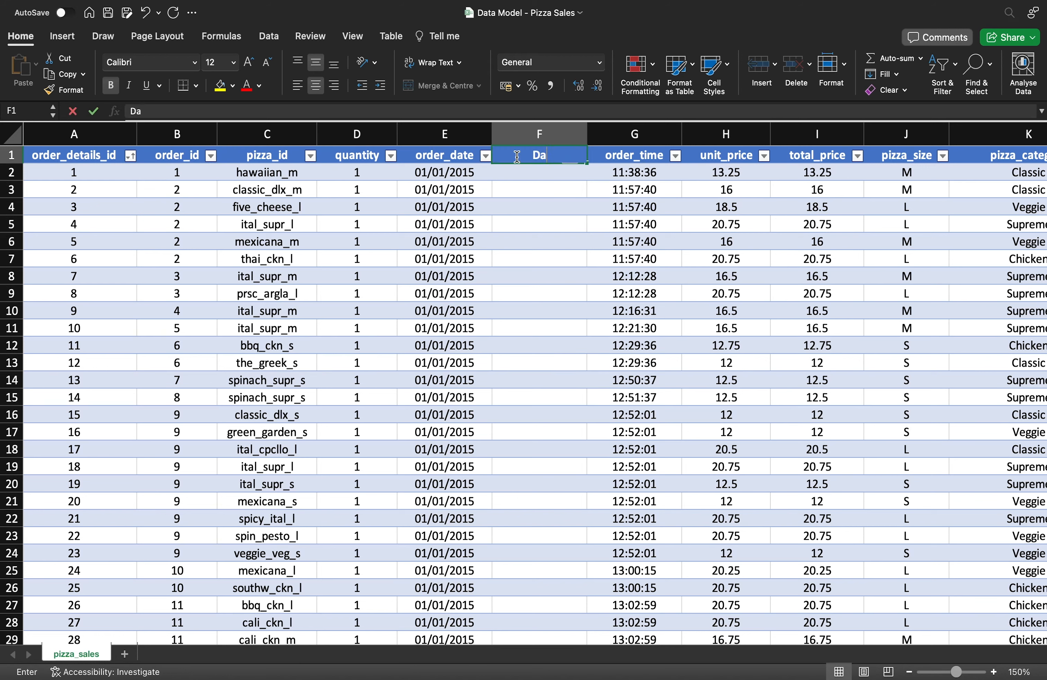
type("y of the wek")
key("Return")
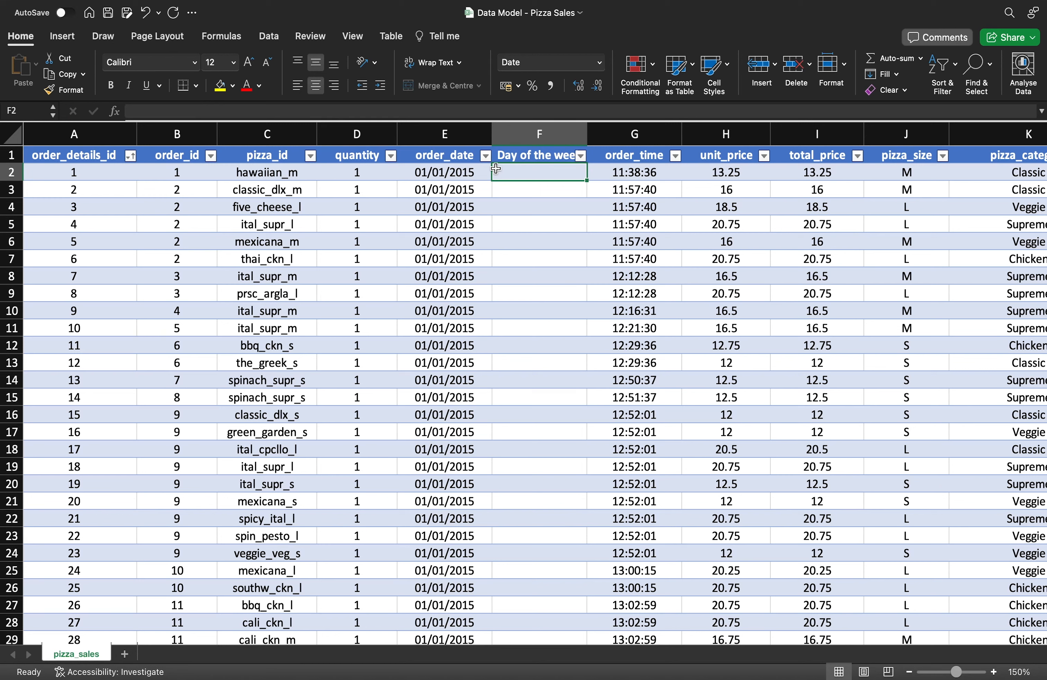
Abandon the formula entry in F2 and undo the header change of the empty column.
left_click(469, 171)
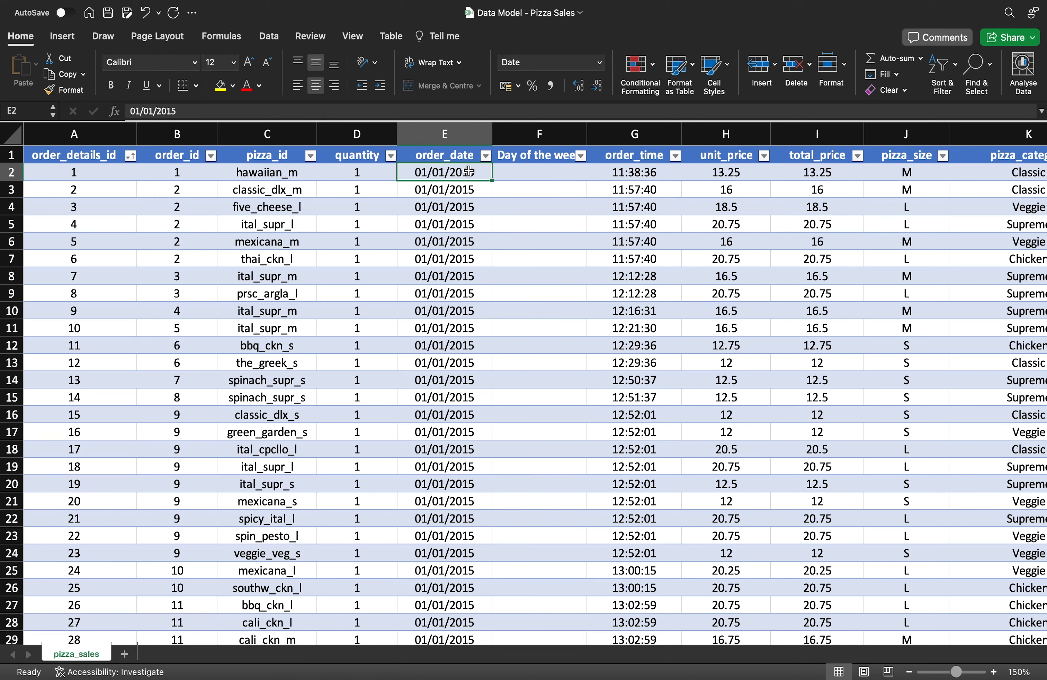
left_click(527, 171)
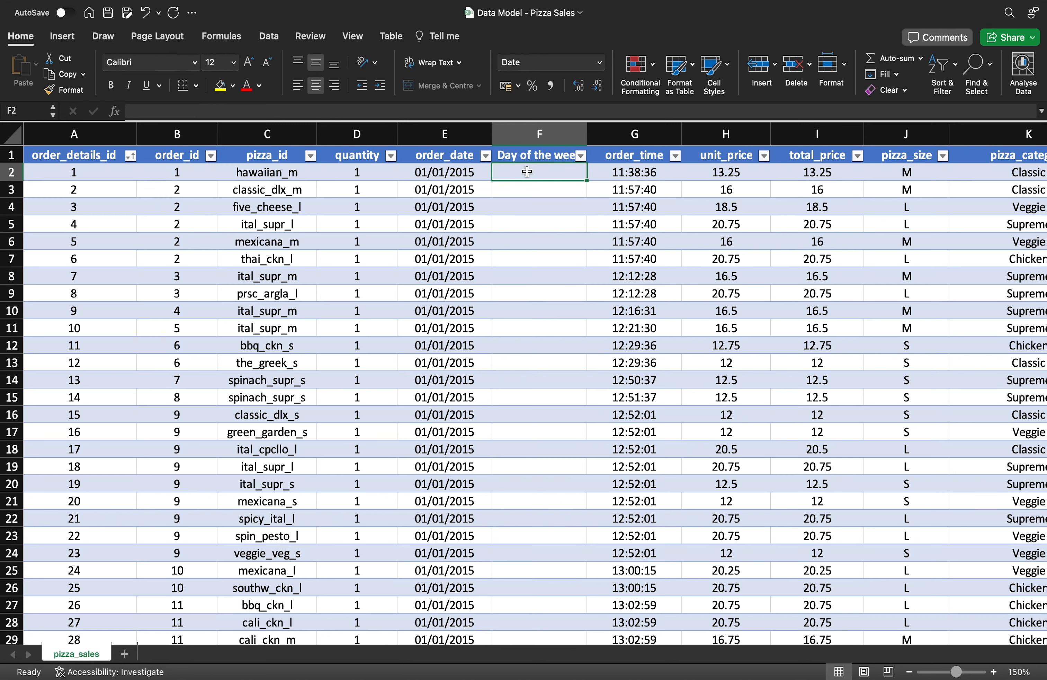
type("=d")
key("BackSpace")
key("BackSpace")
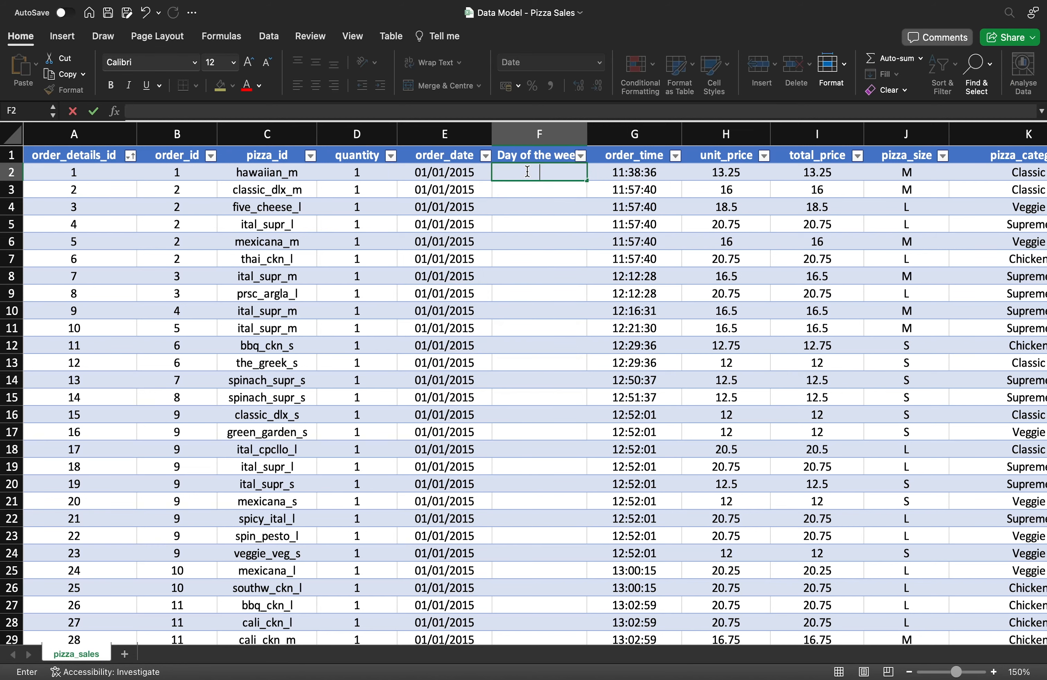
key("Escape")
key("super+z")
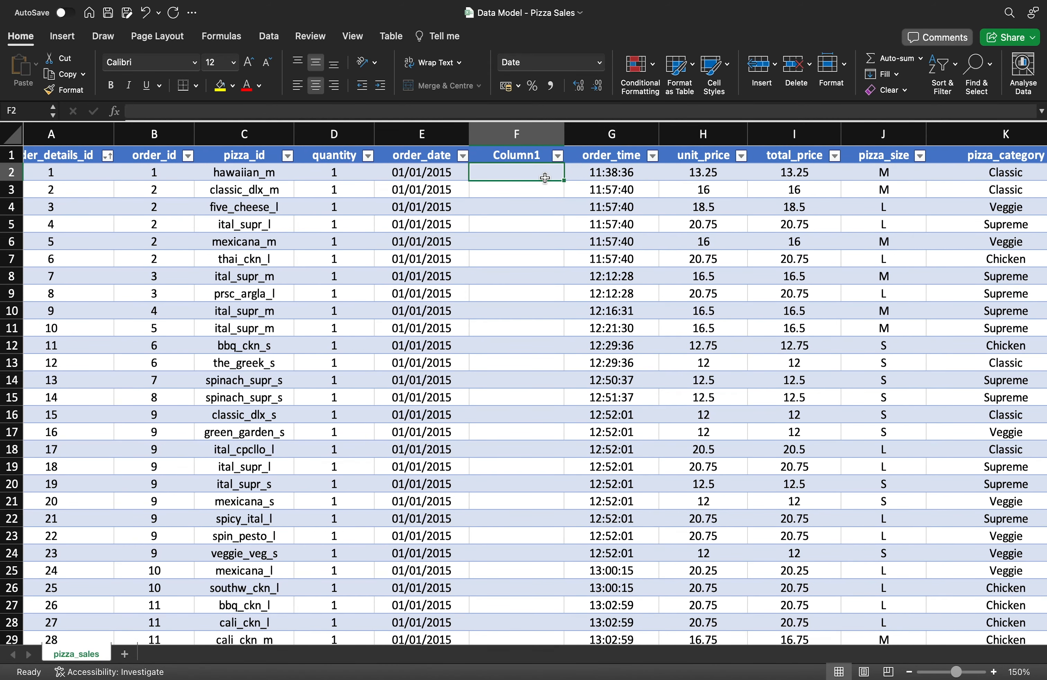
Fill the Column1 column with weekday names using the formula =TEXT([@[order_date]],"dddd") entered in F2.
type("=TEXT")
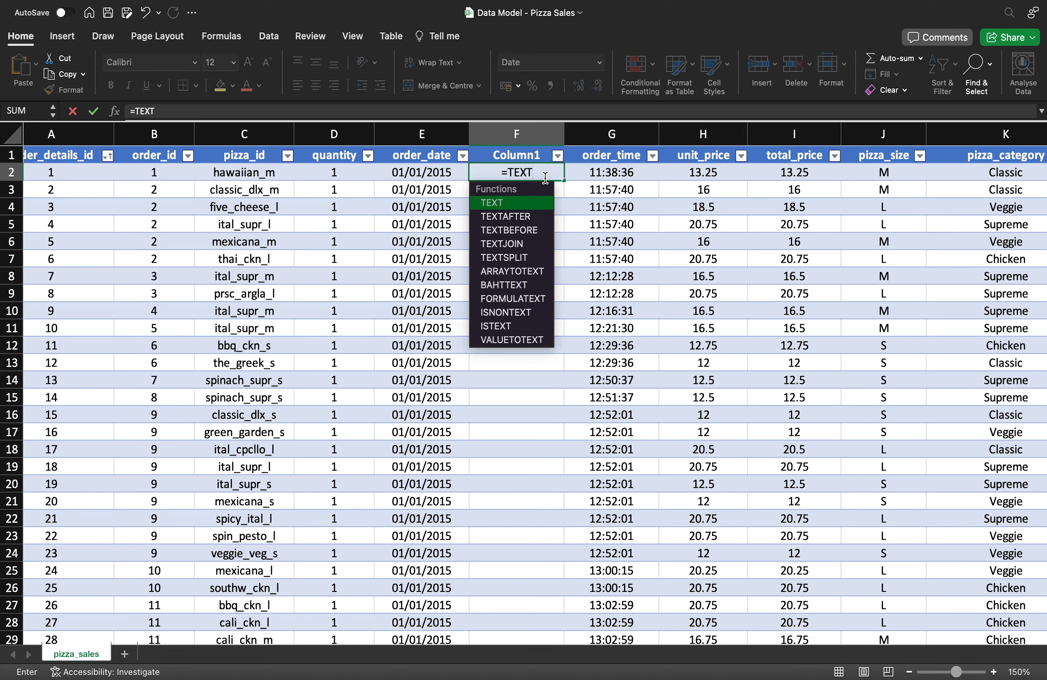
type("(")
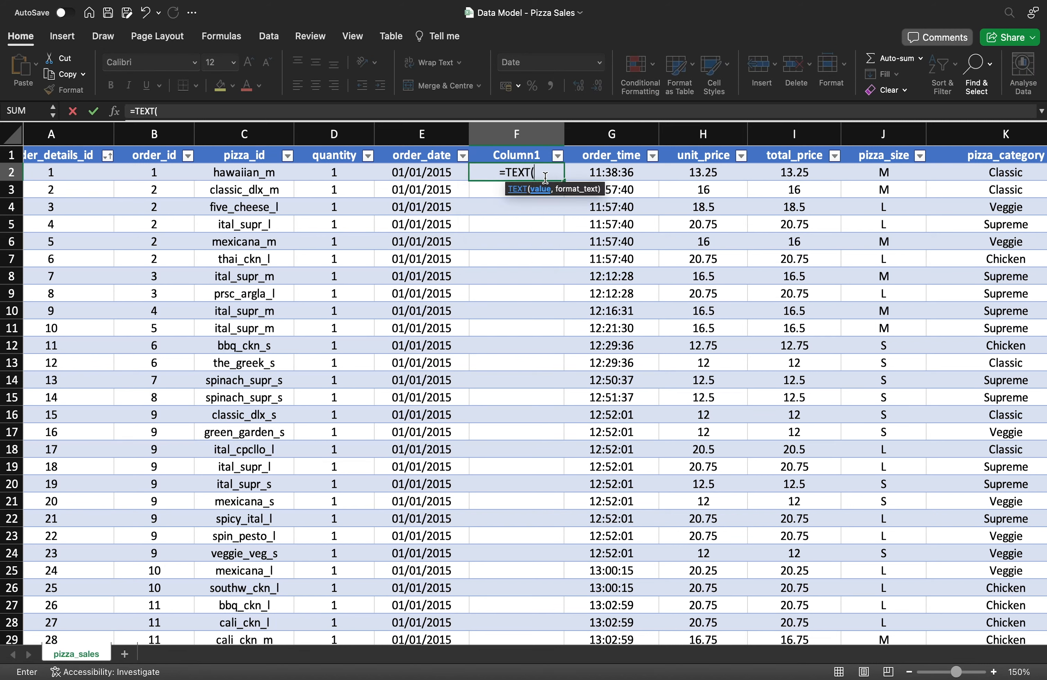
left_click(431, 170)
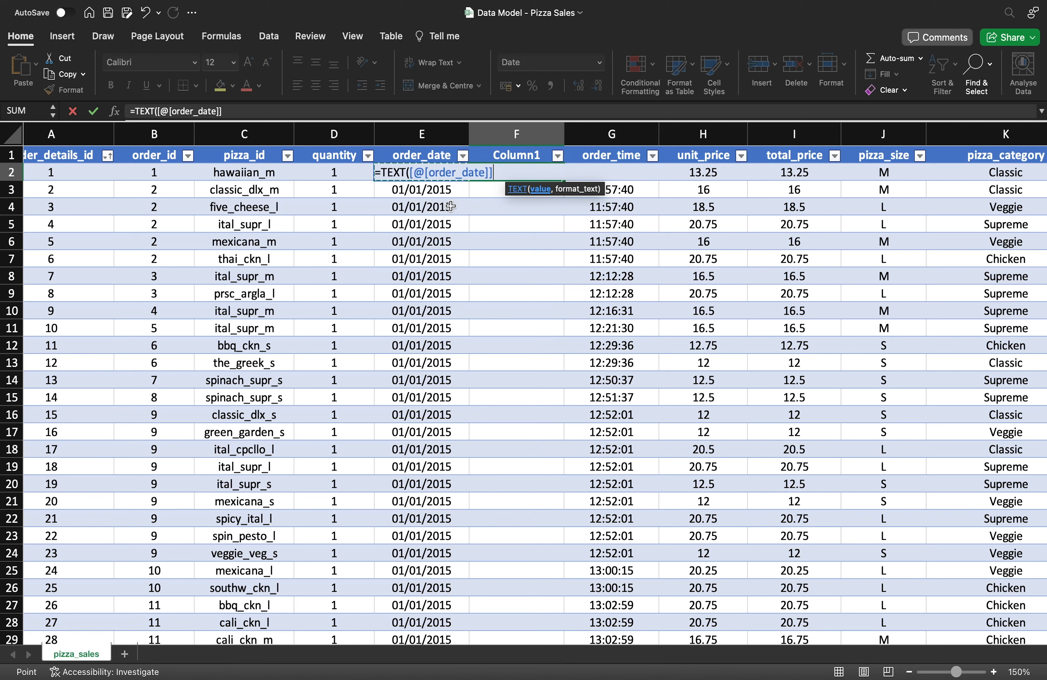
left_click(353, 113)
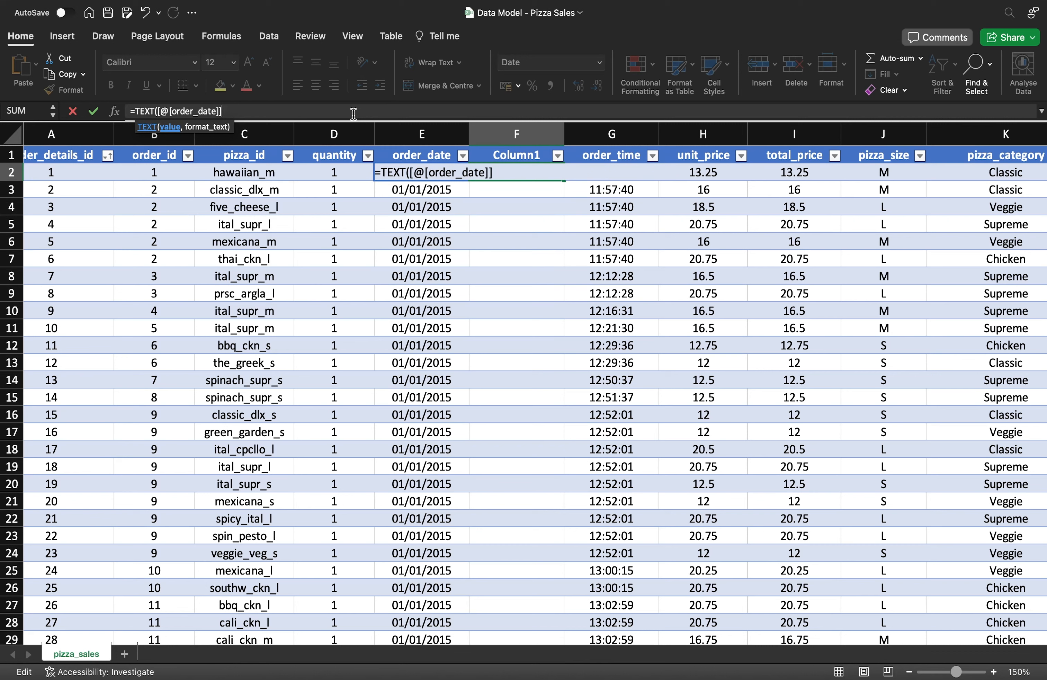
type(",")
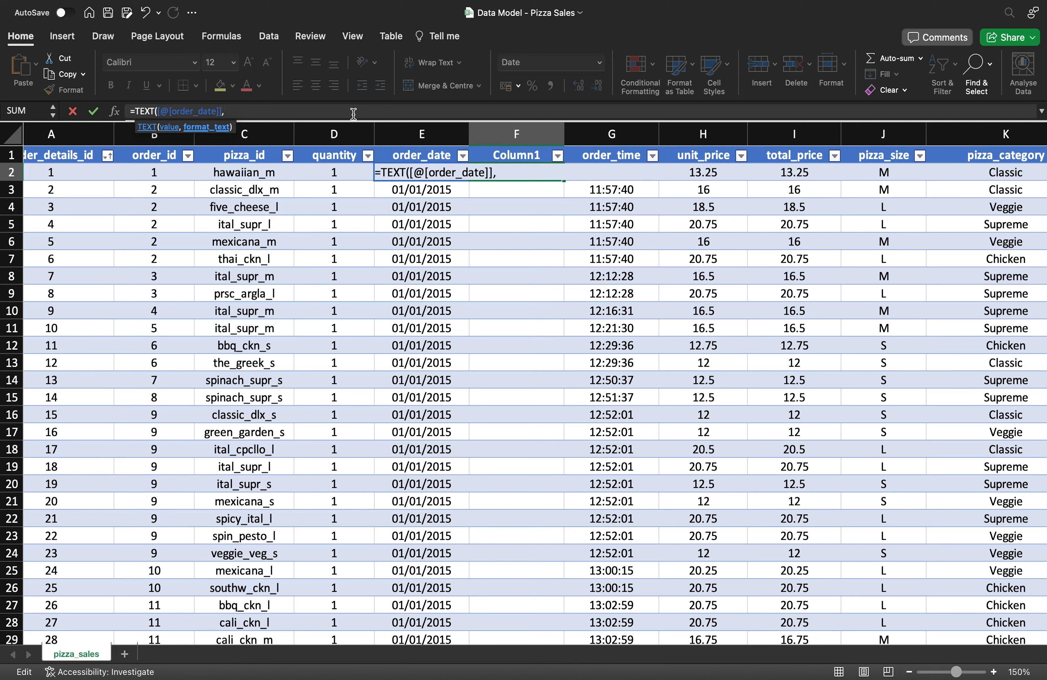
type("\"dddd")
key("BackSpace")
key("BackSpace")
type("d\")")
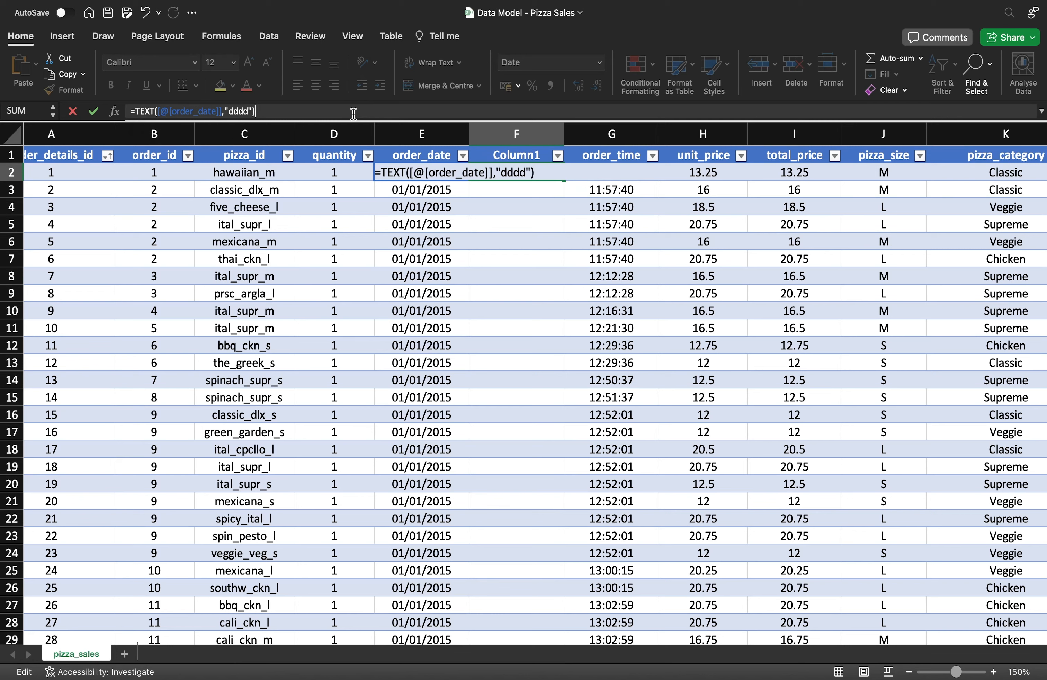
key("Return")
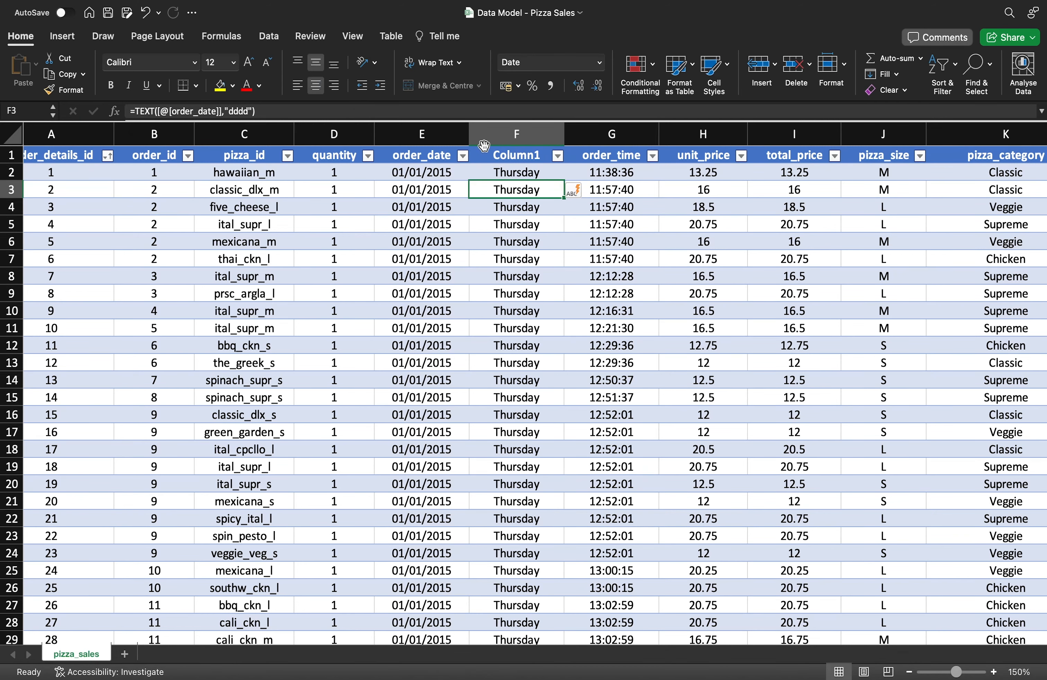
Check the weekday names against order_date down the table, including where the date changes to 02/01/2015.
left_click(524, 174)
scroll(525, 311, "down", 5)
scroll(525, 311, "down", 10)
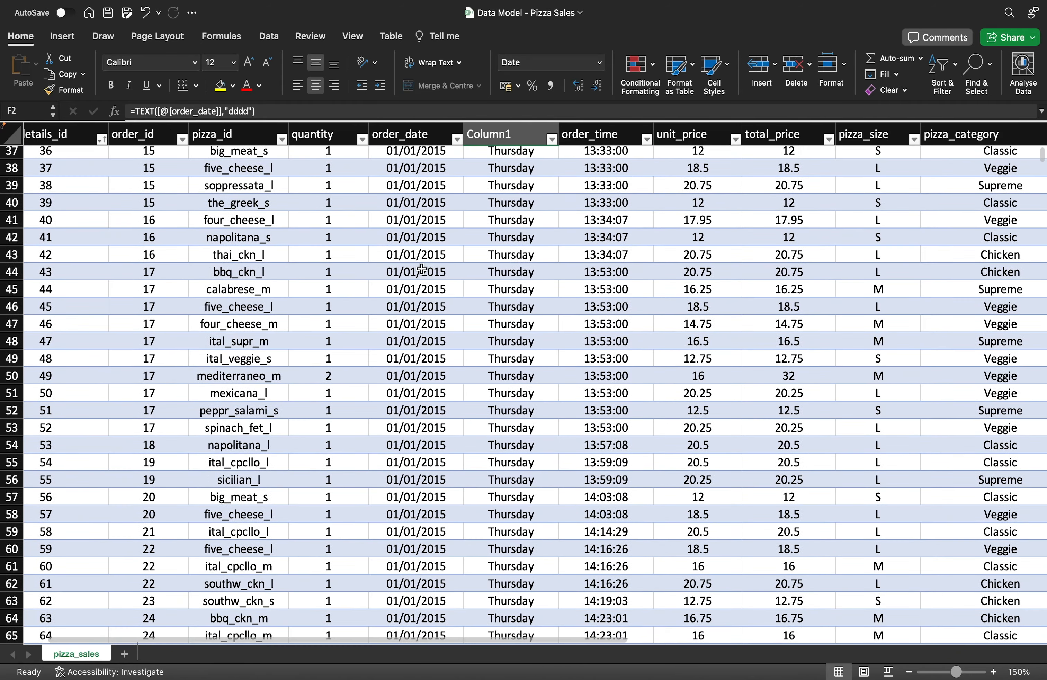
left_click(422, 270)
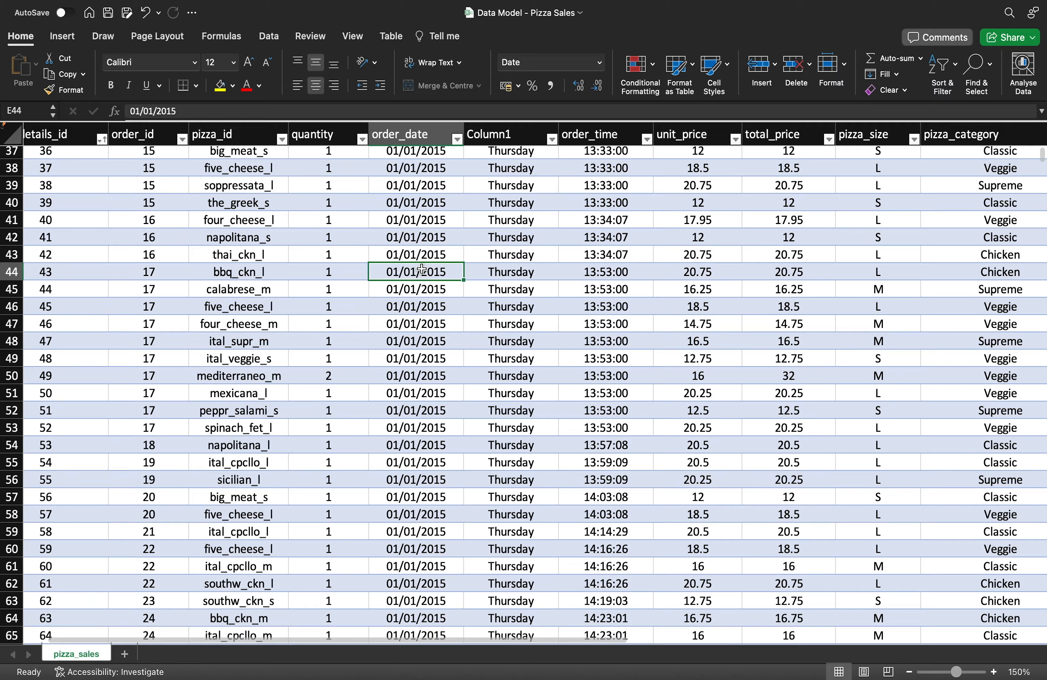
scroll(483, 282, "down", 20)
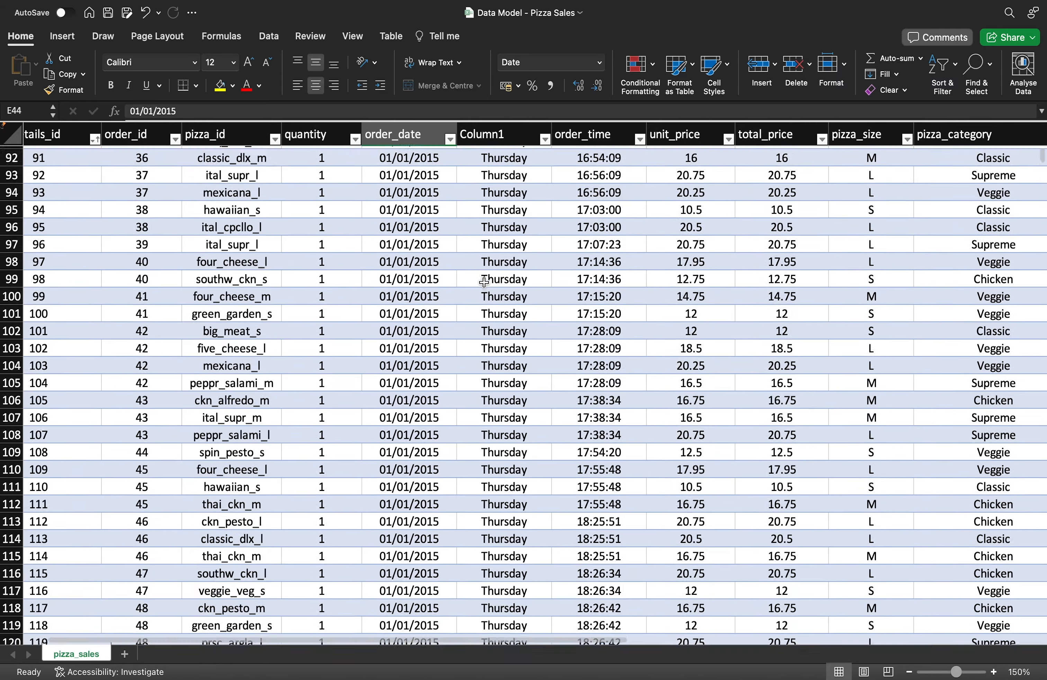
scroll(484, 282, "up", 5)
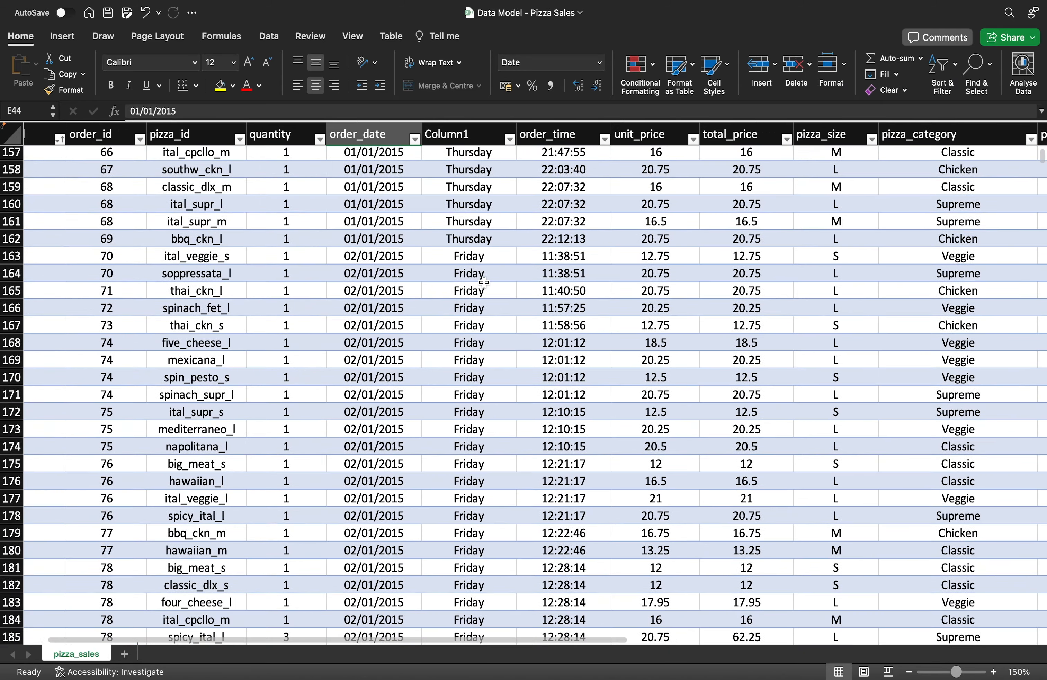
left_click(378, 255)
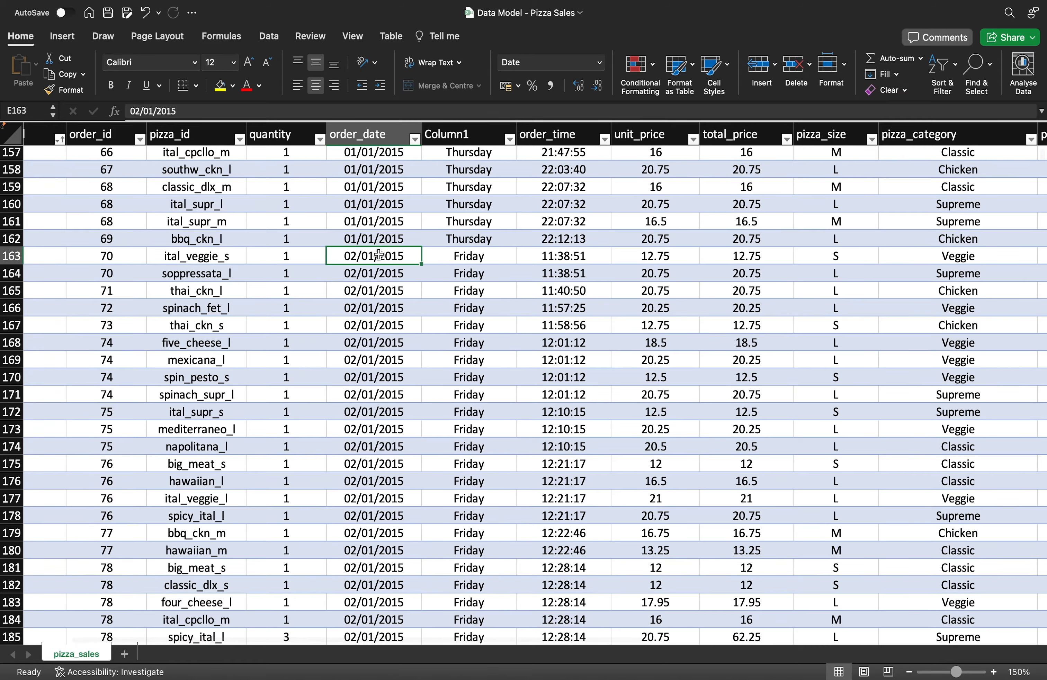
left_click(450, 264)
scroll(450, 263, "up", 20)
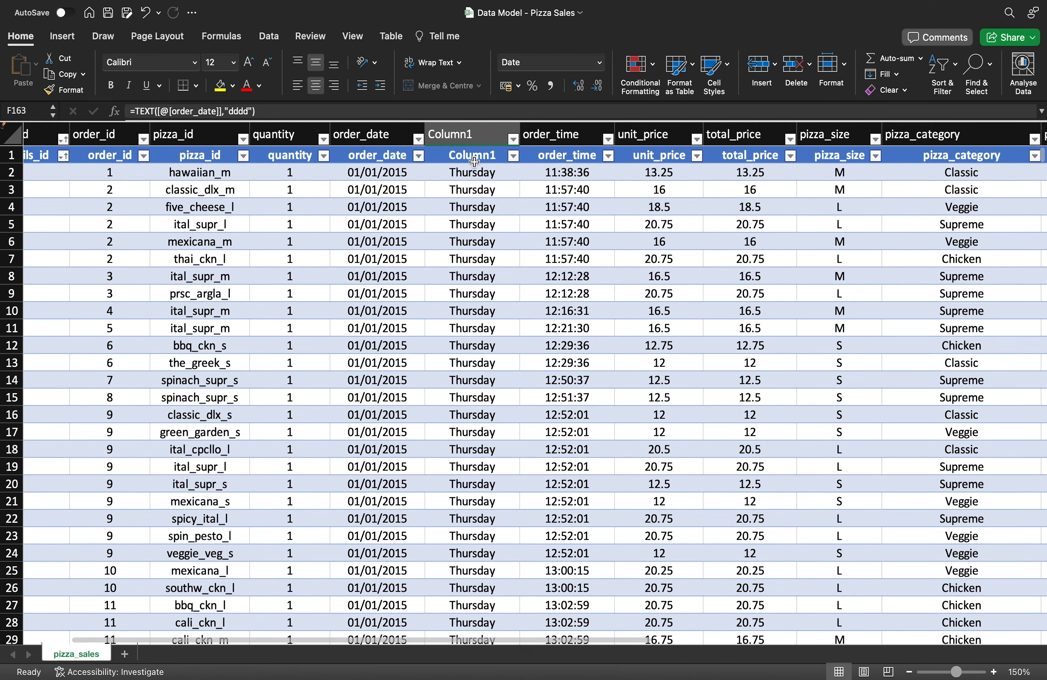
Rename the Column1 header to "Day of the Week" and widen the column to about 17.83.
left_click(480, 155)
type("We")
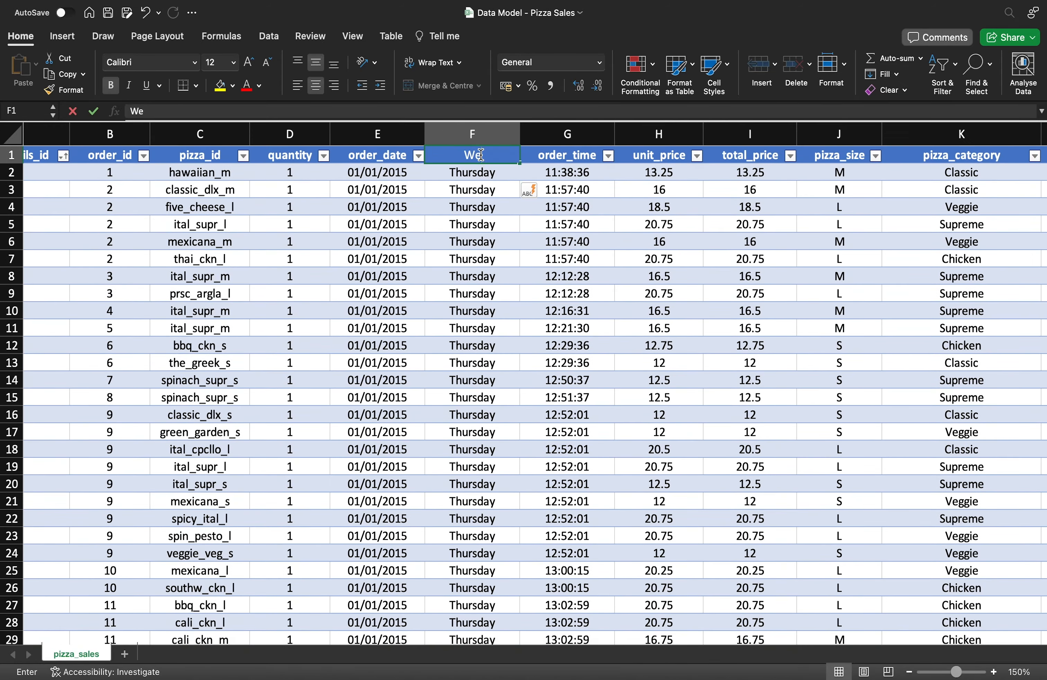
key("BackSpace")
type("Day of the Week")
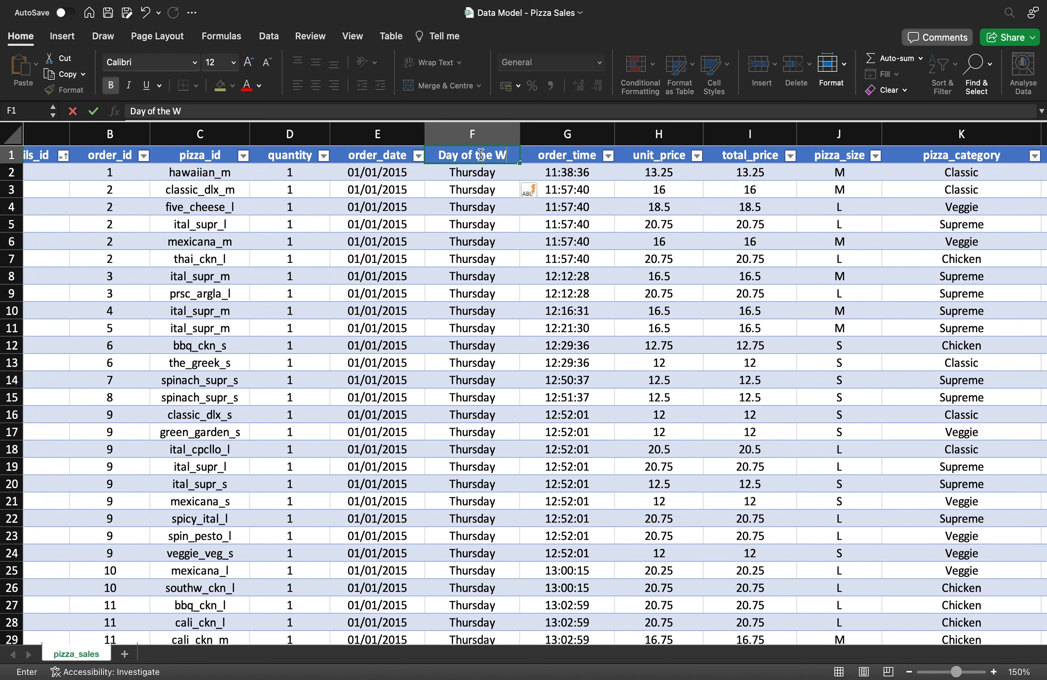
key("Return")
left_click_drag(524, 139, 540, 138)
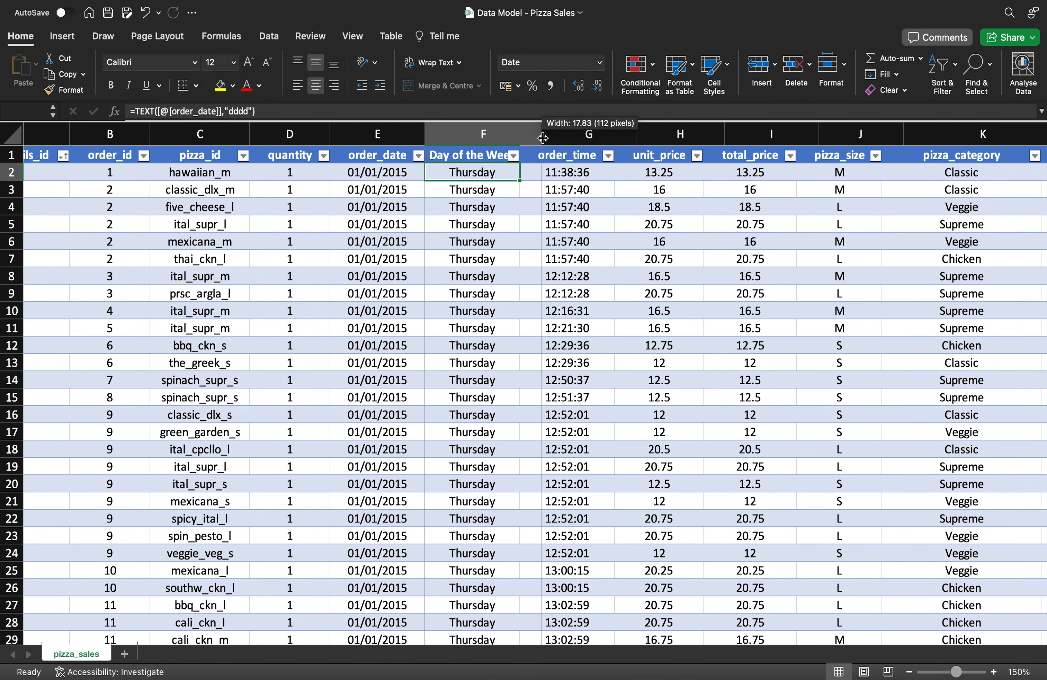
left_click(483, 155)
mouse_move(483, 162)
left_mouse_down()
mouse_move(494, 174)
mouse_move(486, 177)
left_mouse_up()
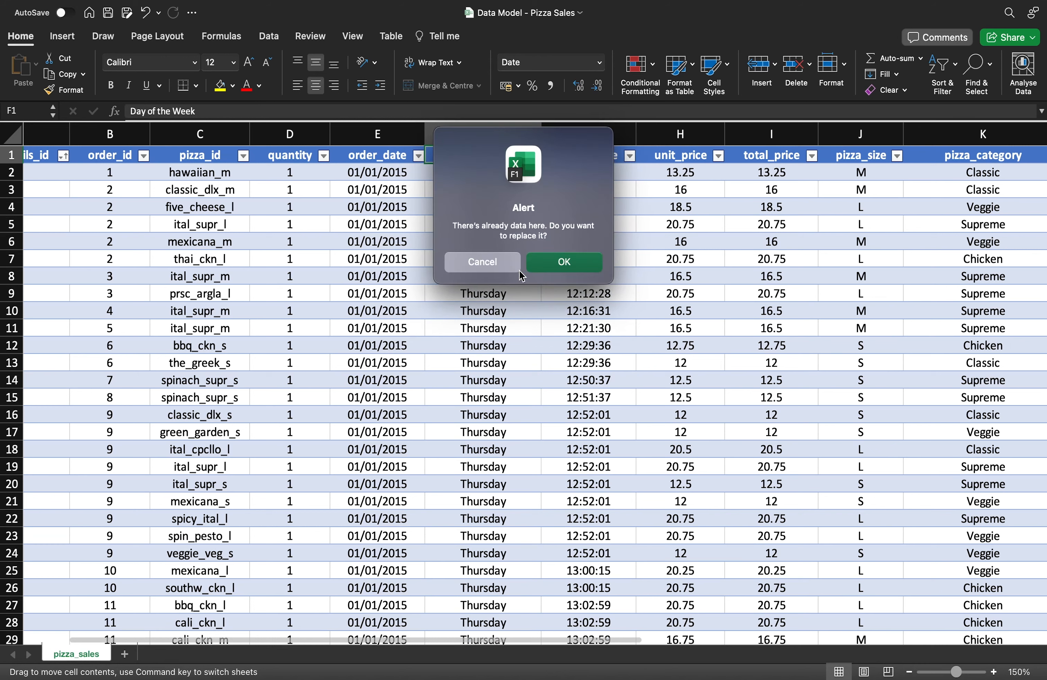
left_click(455, 262)
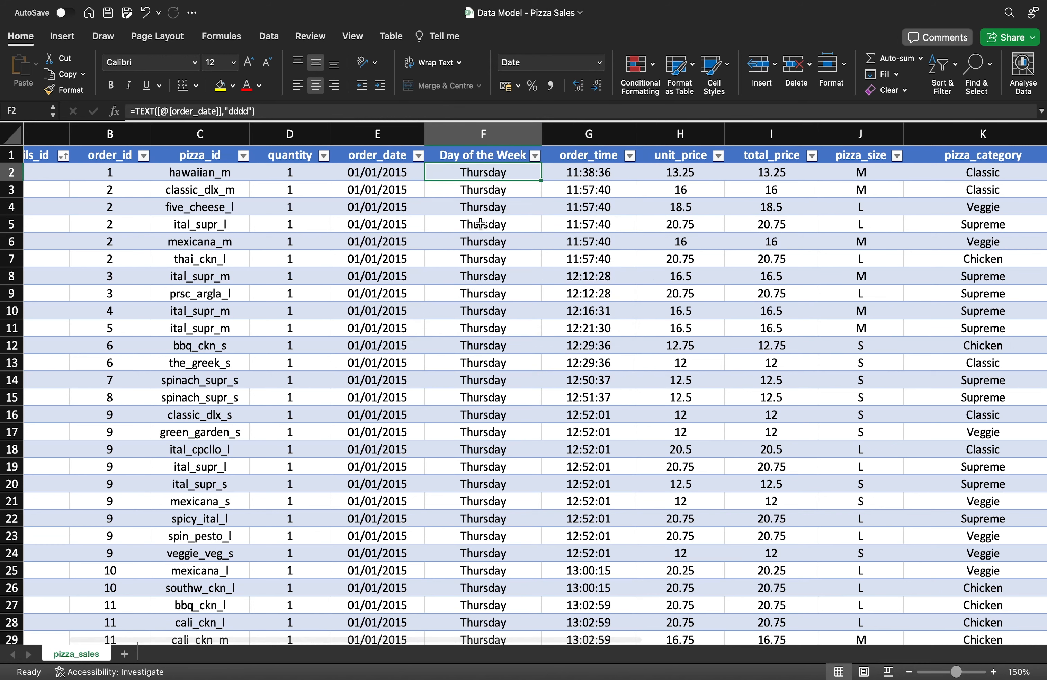
Format the "Day of the Week" header with a yellow fill and dark blue-grey font colour.
left_click(221, 85)
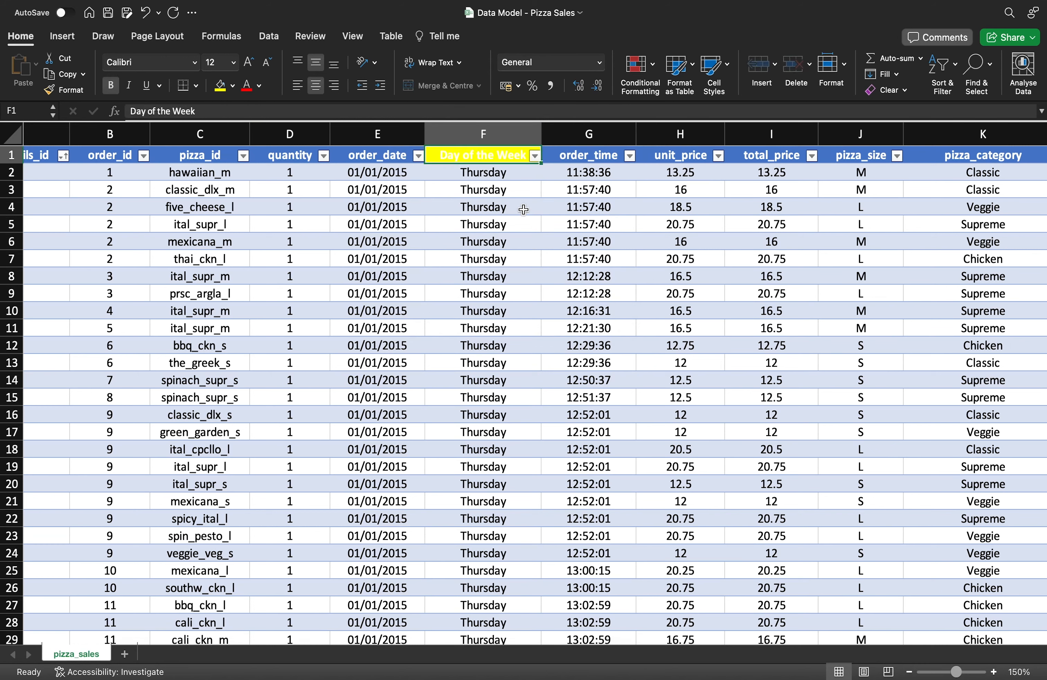
left_click(483, 172)
left_click(492, 149)
key("Up")
left_click(247, 85)
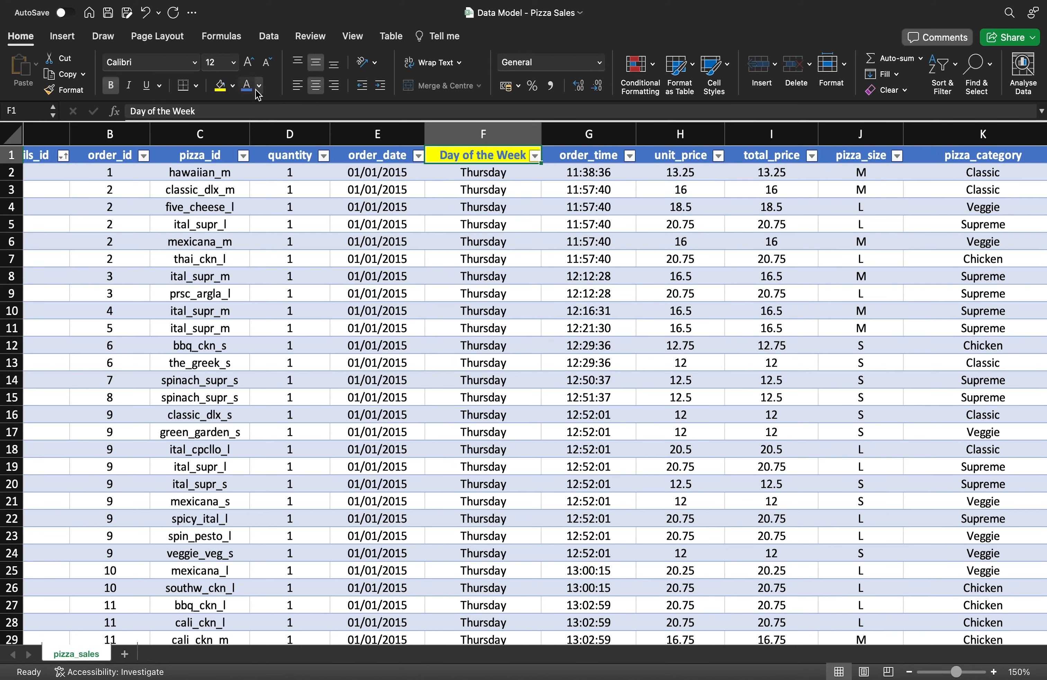
left_click(258, 85)
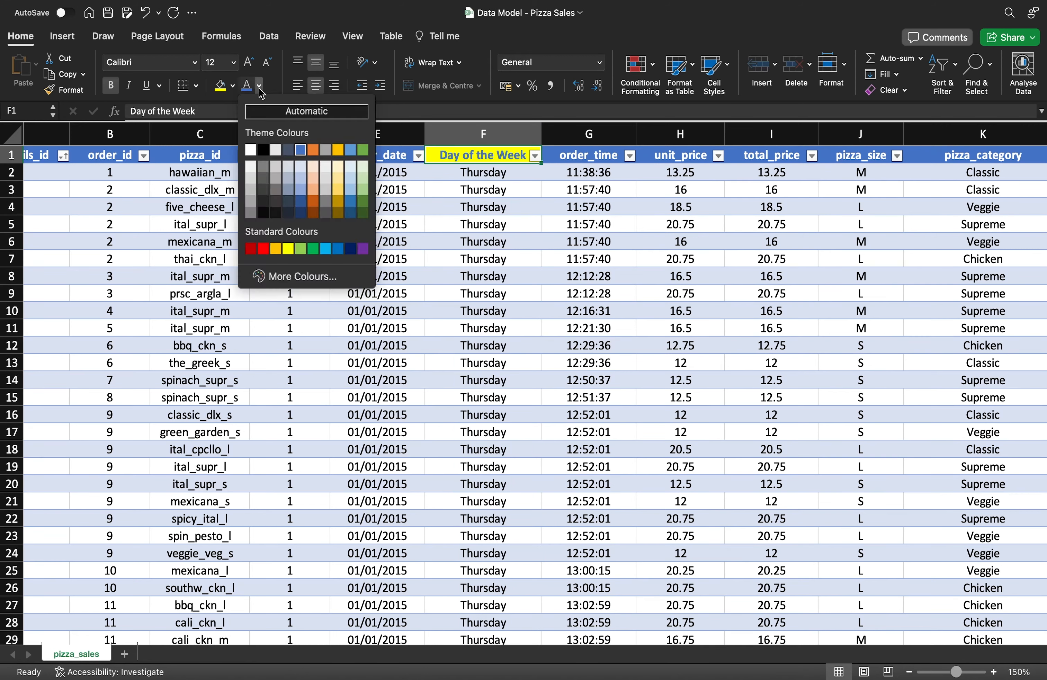
left_click(290, 150)
key("Down")
key("Down")
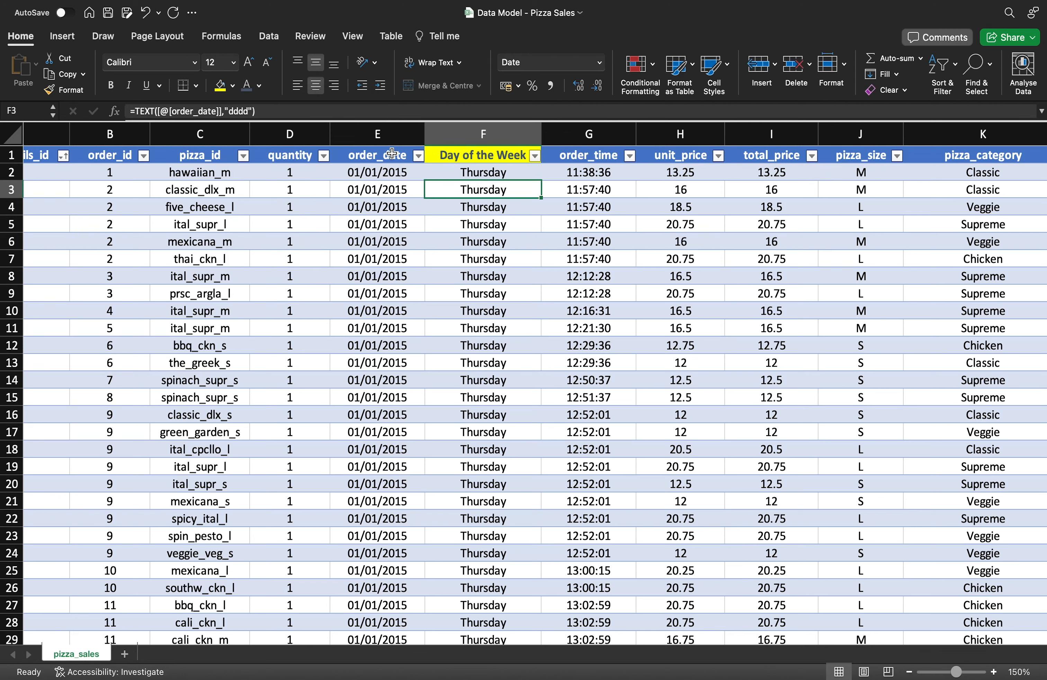
left_click(392, 154)
key("Left")
key("Left")
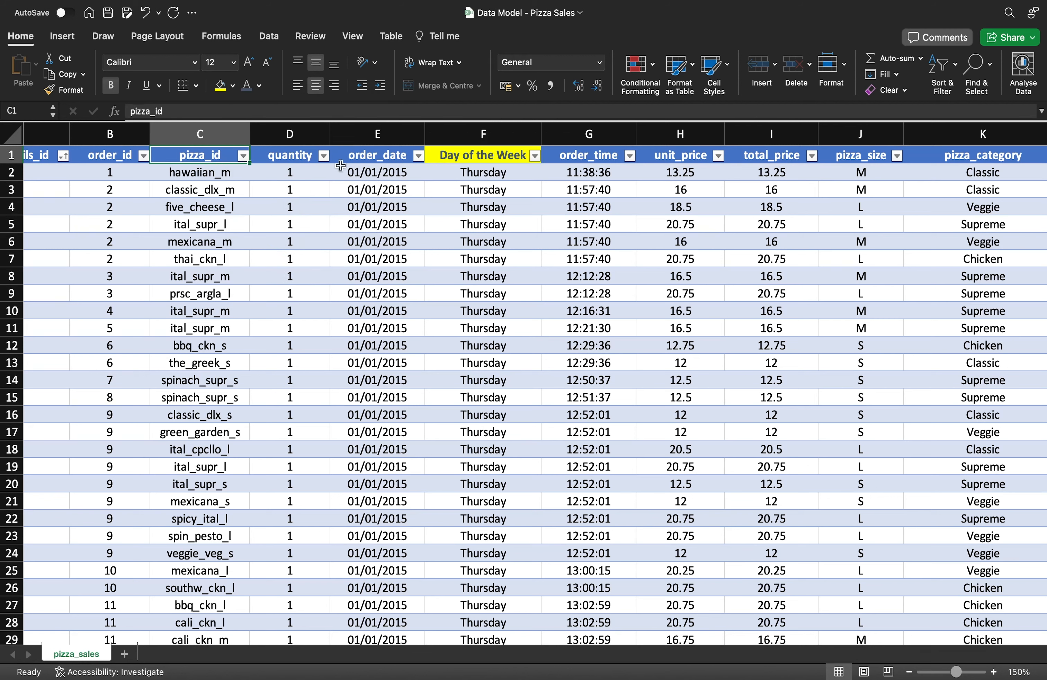
left_click(468, 158)
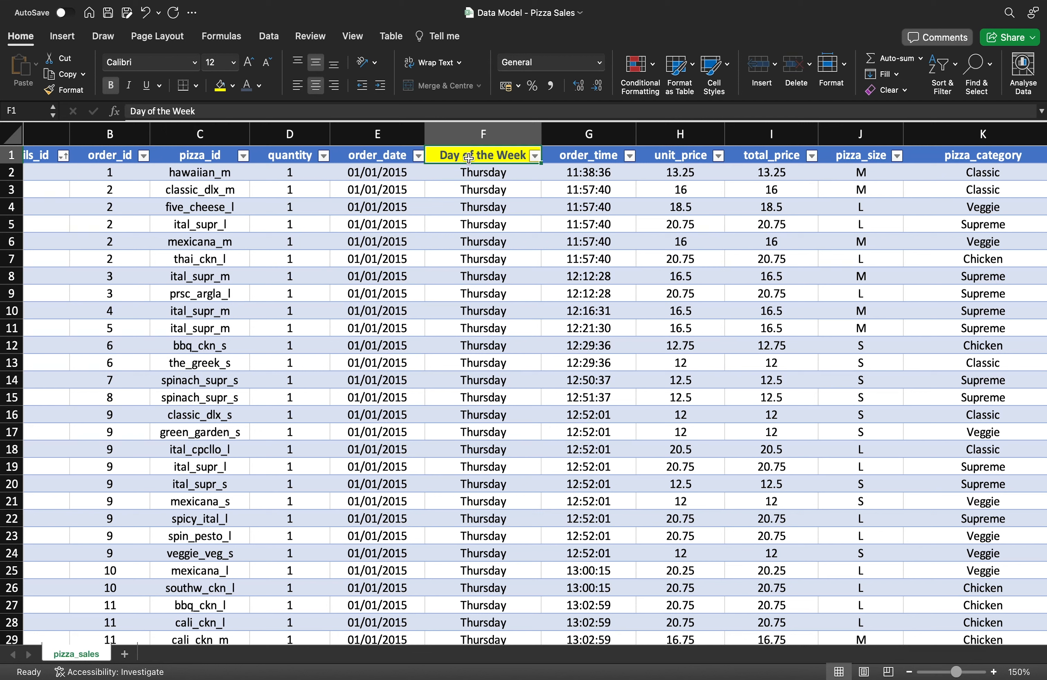
left_click(496, 234)
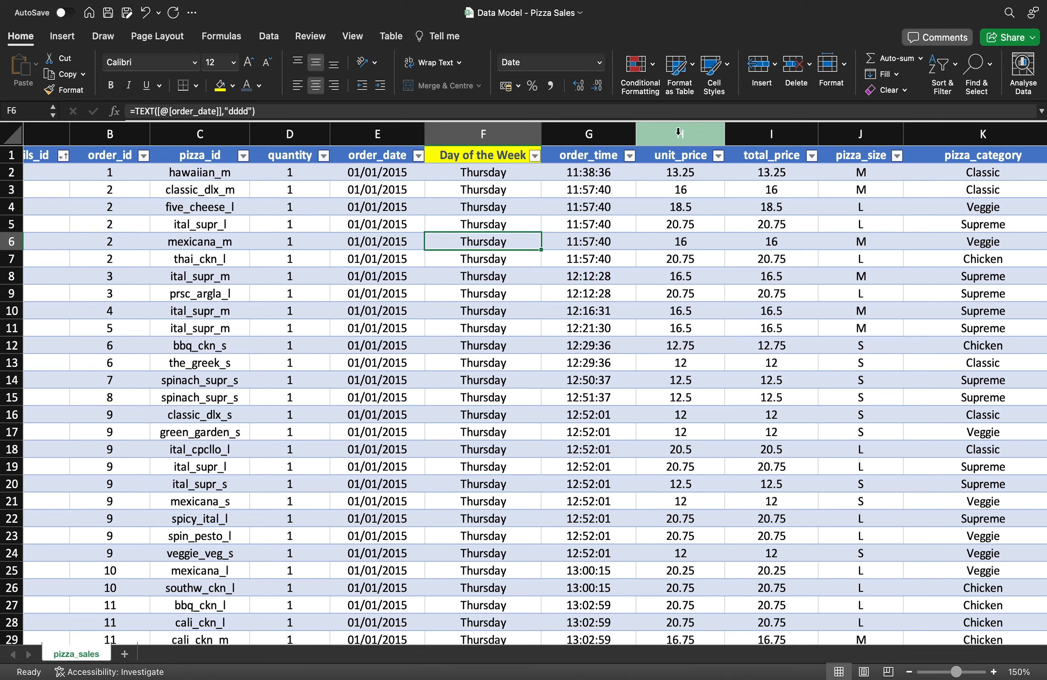
left_click(597, 186)
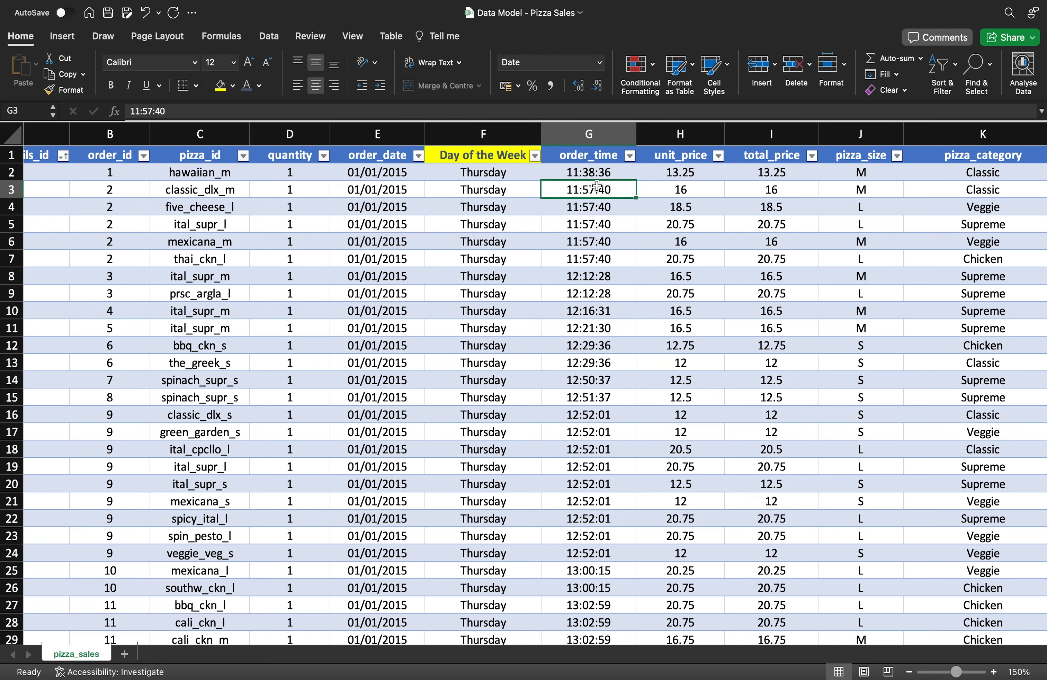
left_click(484, 189)
Insert an empty column between order_time and unit_price and widen it slightly.
left_click(678, 134)
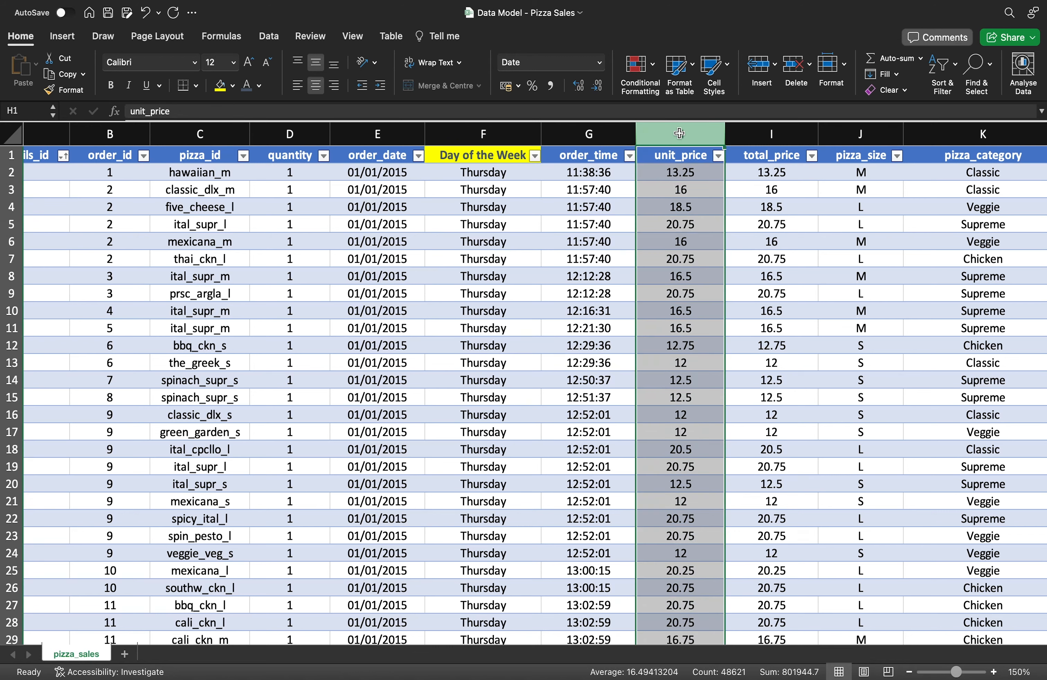
right_click(679, 133)
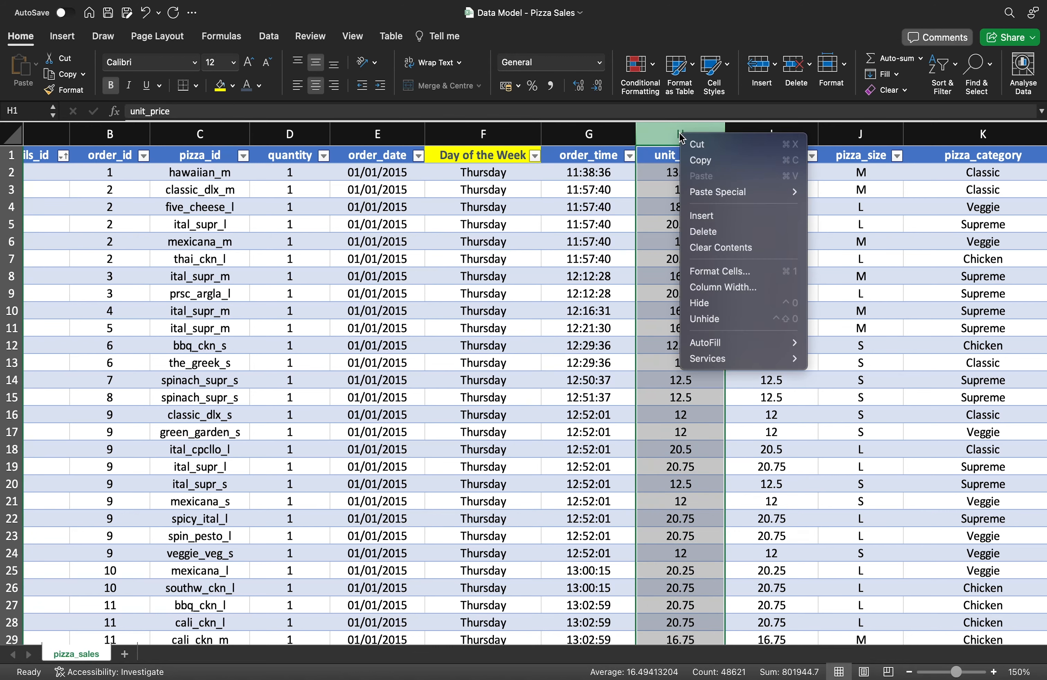
left_click(704, 221)
left_click(589, 133)
left_click(594, 210)
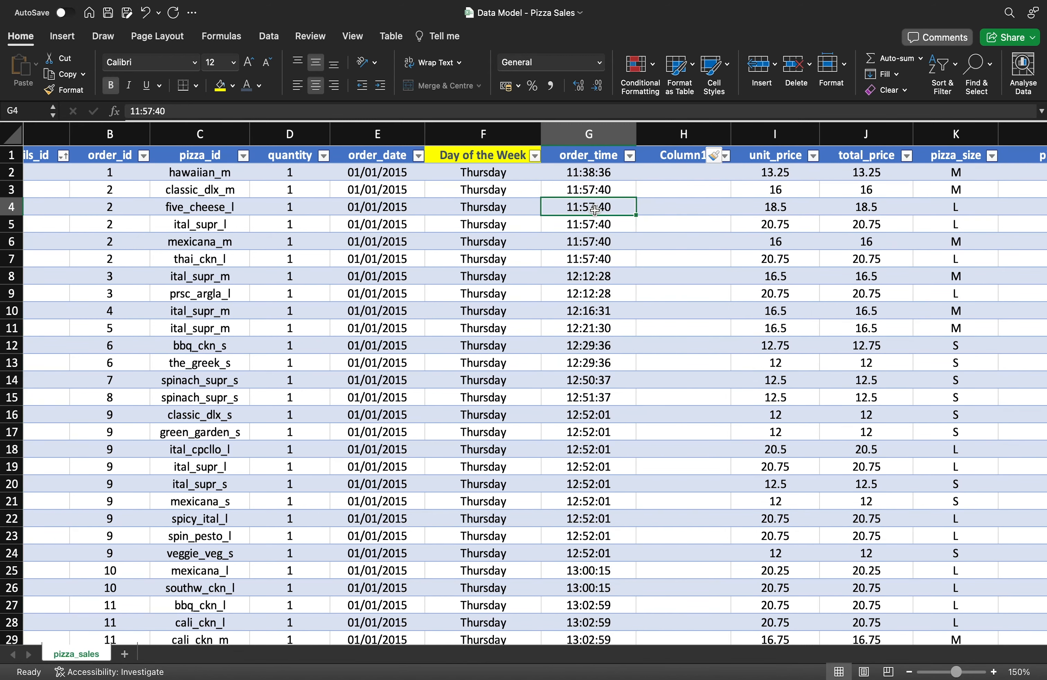
left_click(591, 189)
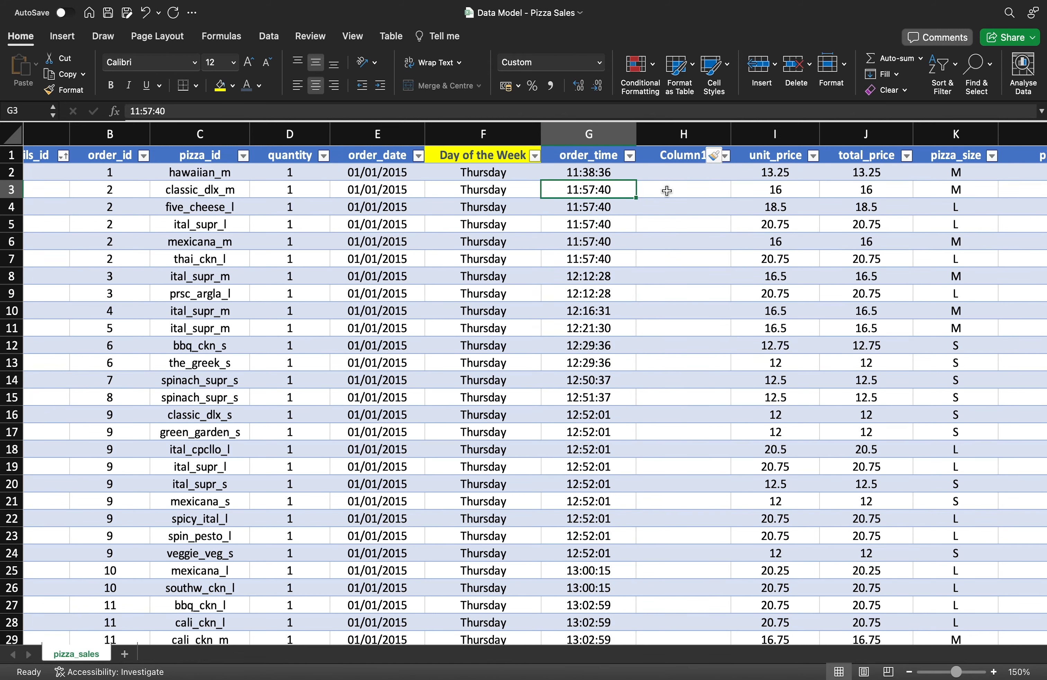
left_click_drag(731, 134, 745, 128)
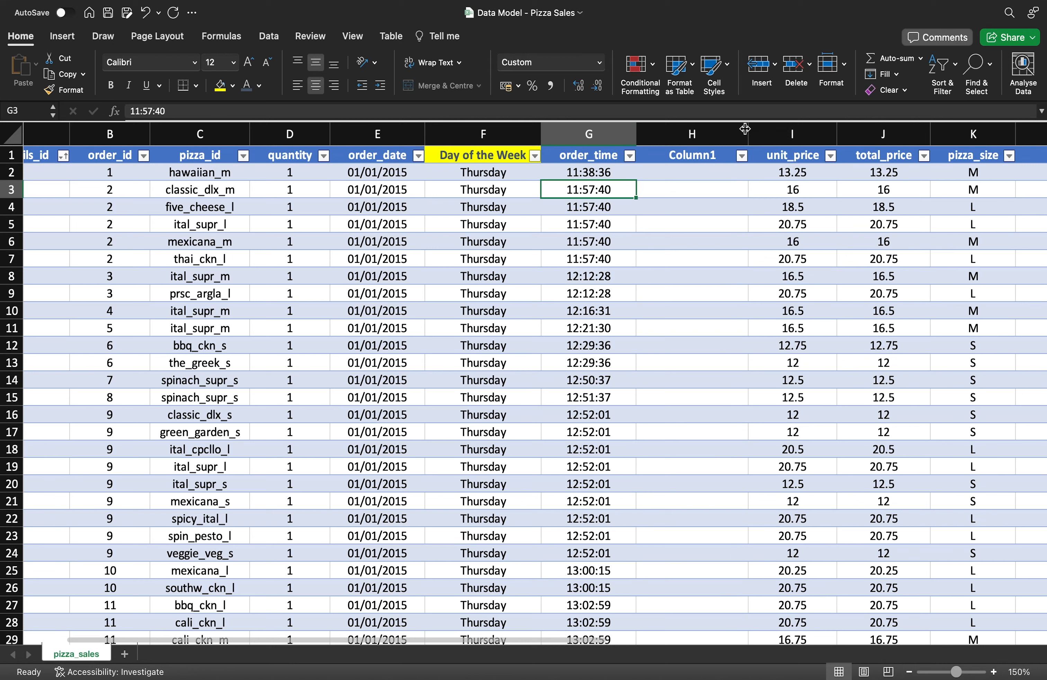
Rename the header of the new empty column beside order_time to "Hourly Bucket".
left_click(680, 153)
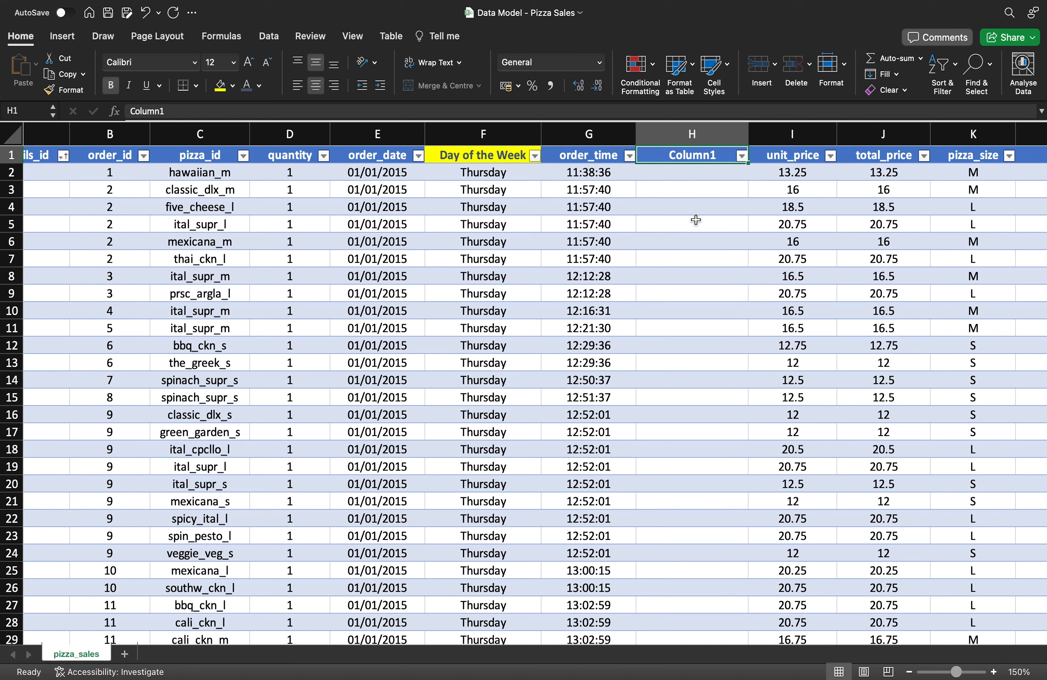
type("Hourly Buck")
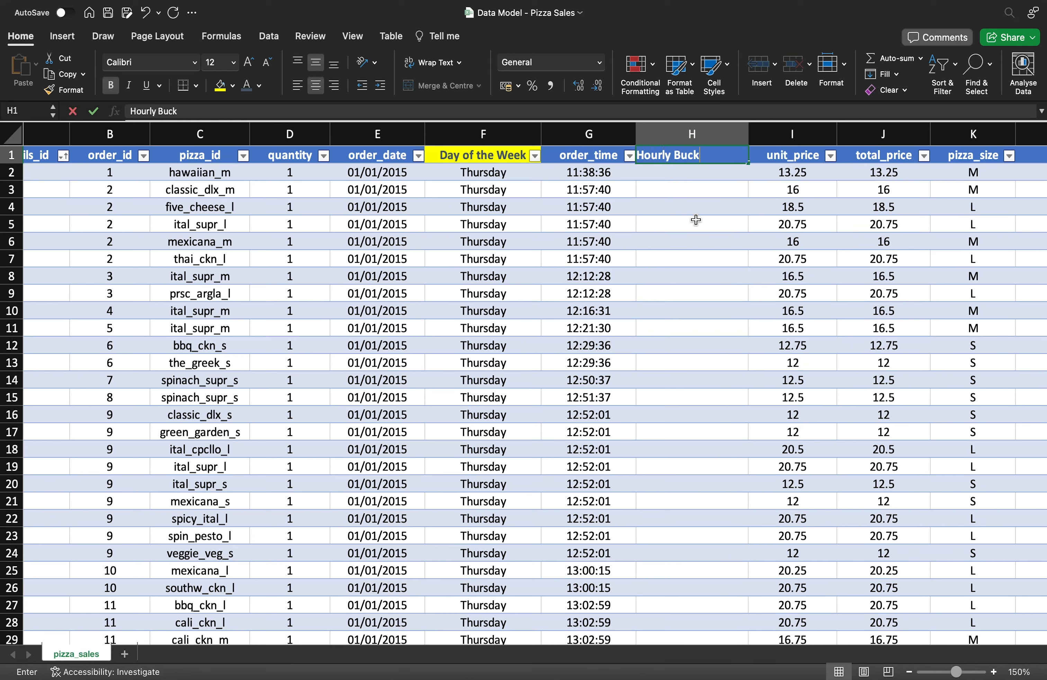
type("et")
key("Return")
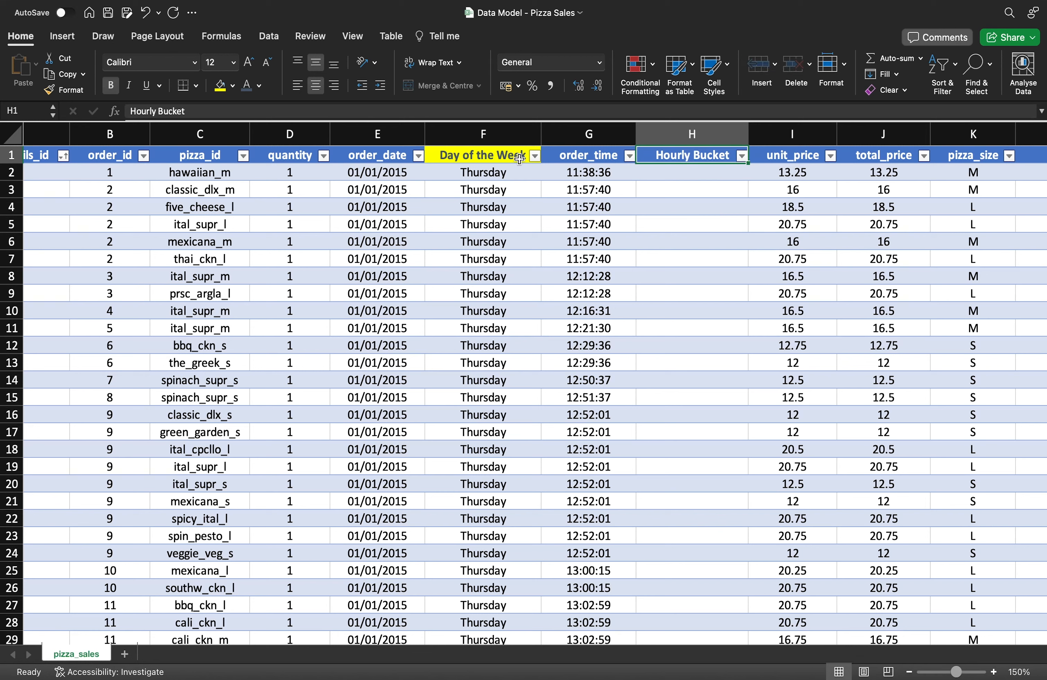
Copy the "Day of the Week" header's formatting onto the "Hourly Bucket" header.
left_click(483, 155)
left_click(83, 91)
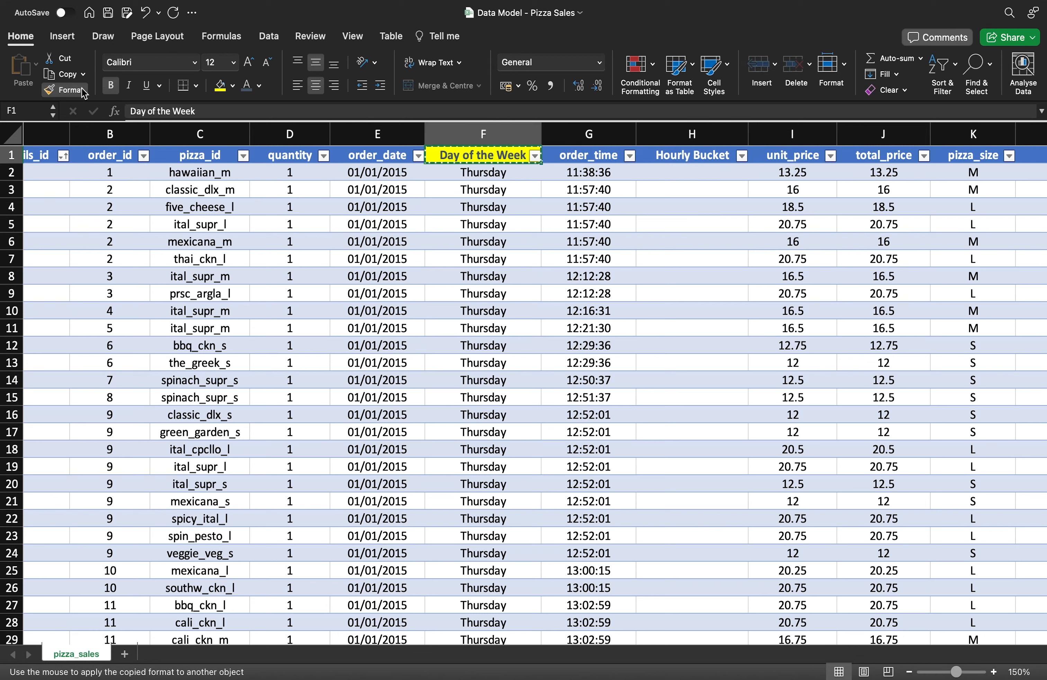
left_click(692, 158)
left_click(666, 206)
Enter "11am-12pm" in H2 under Hourly Bucket and fill it down to H7.
left_click(671, 176)
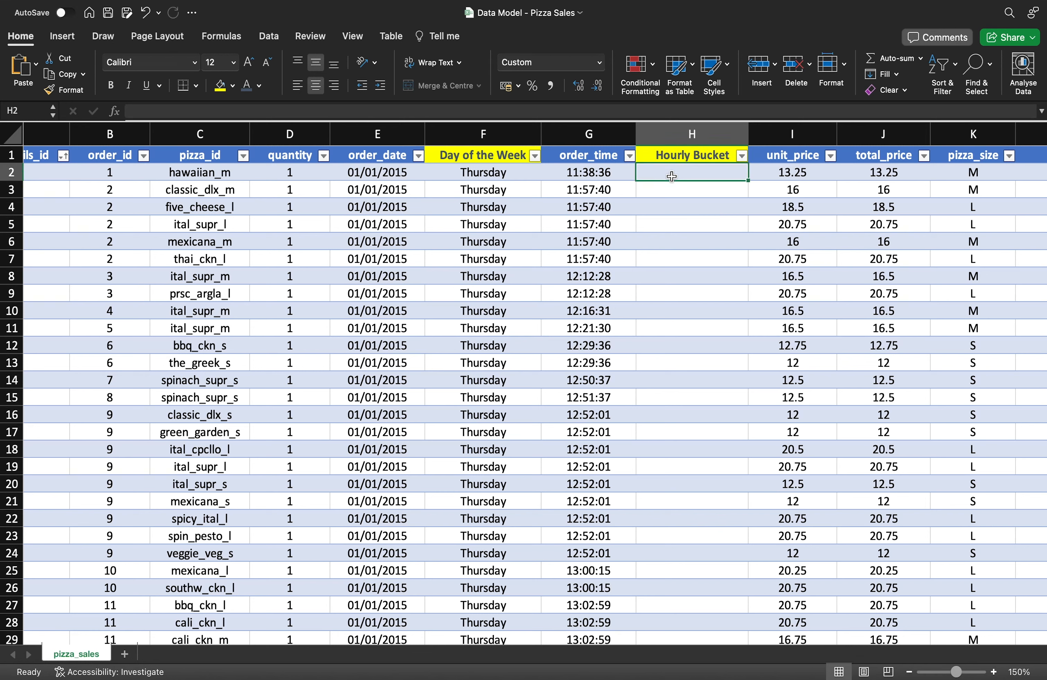
left_click(607, 176)
left_click(607, 204)
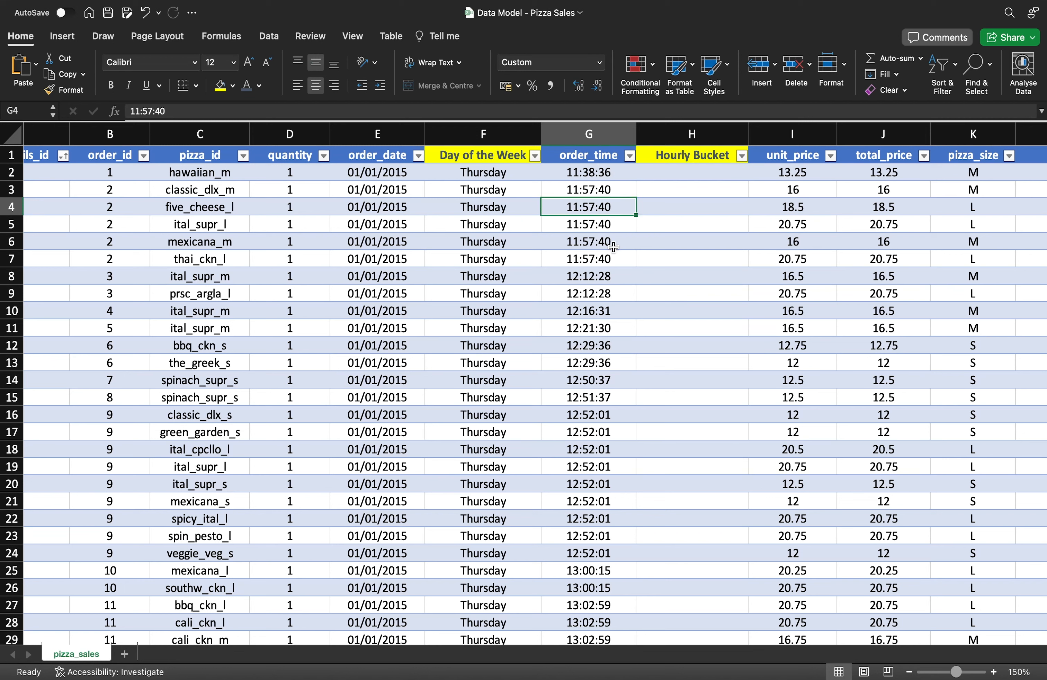
left_click(662, 176)
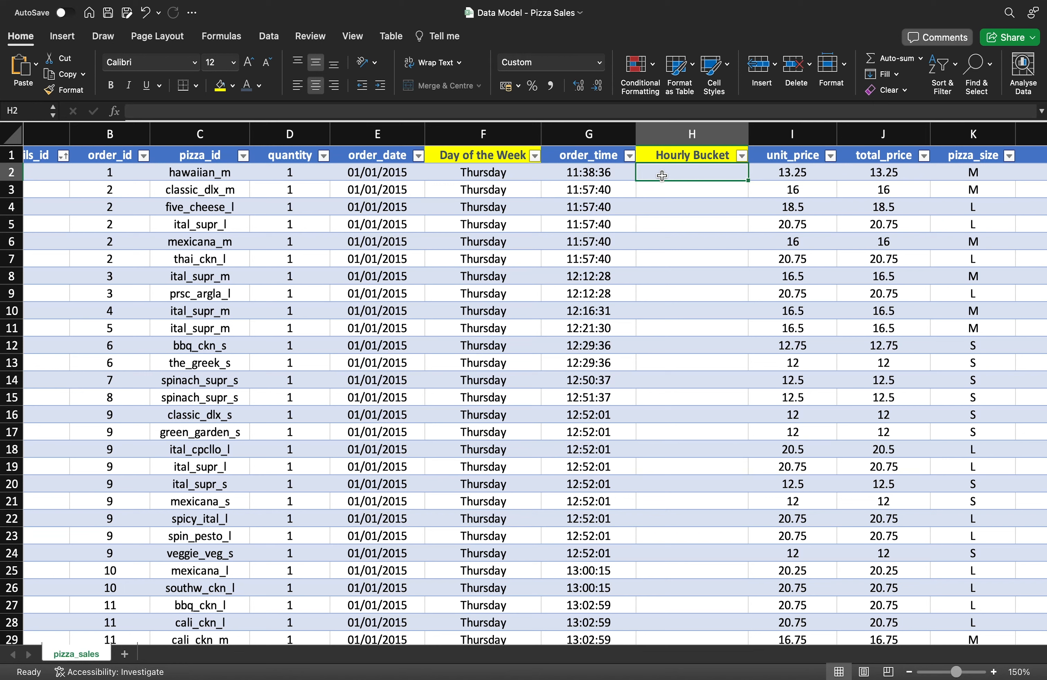
left_click(620, 177)
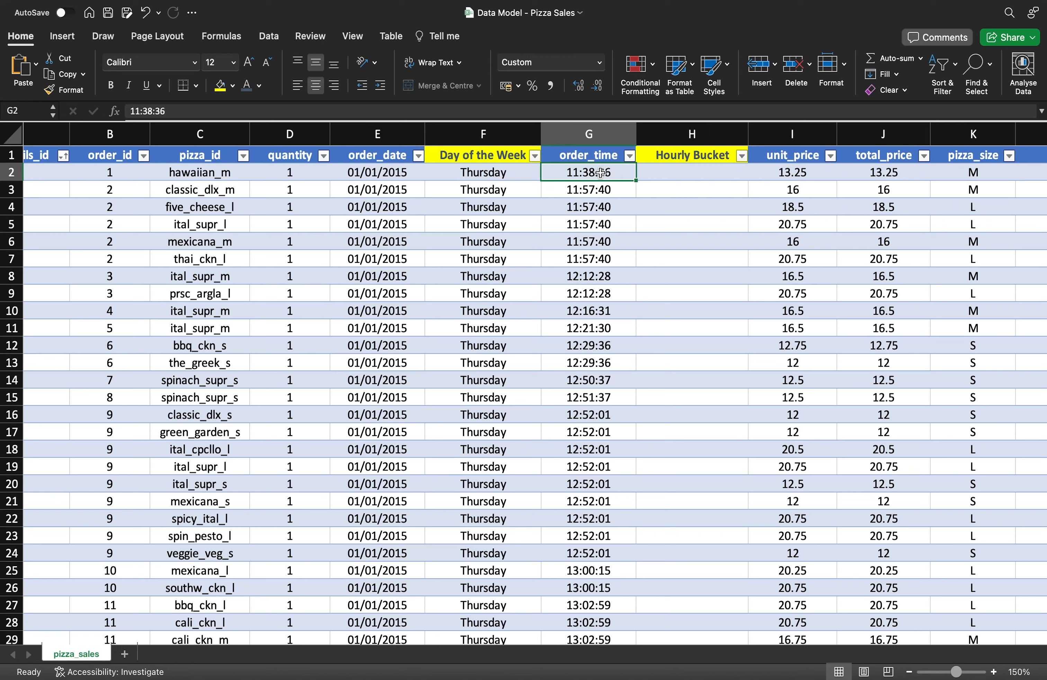
left_click(678, 175)
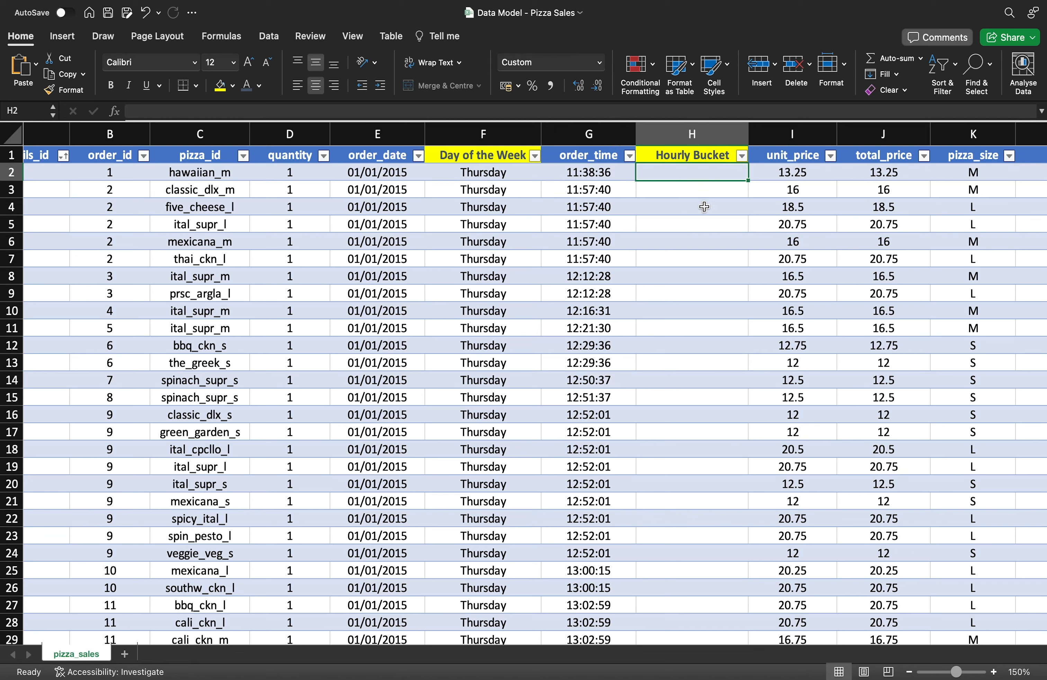
type("11a")
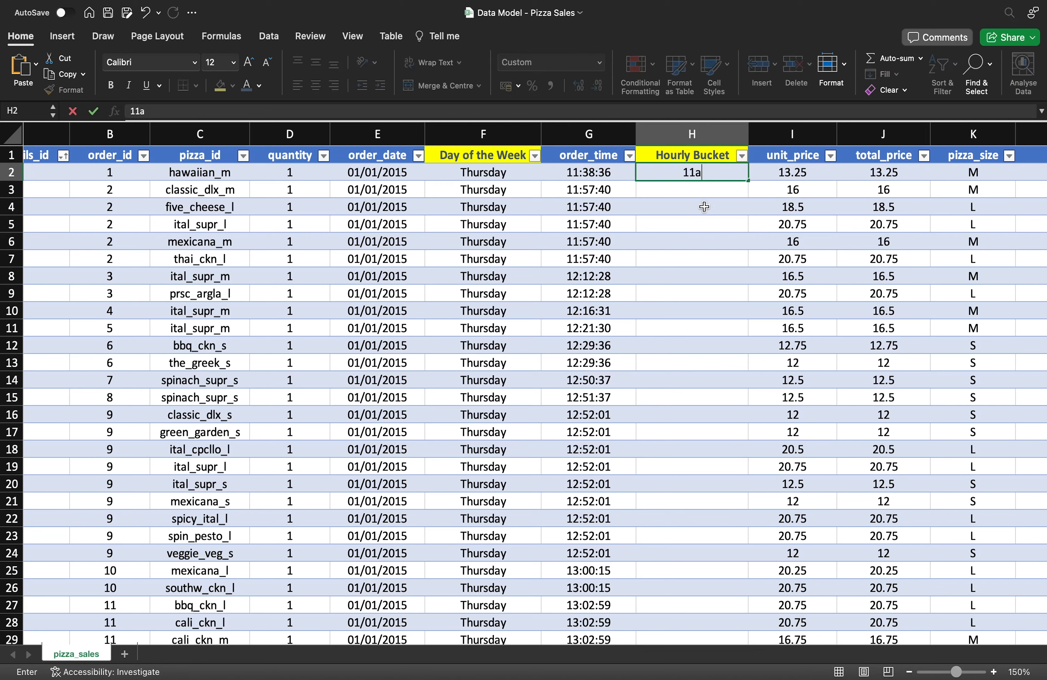
type("m-12pm")
key("Return")
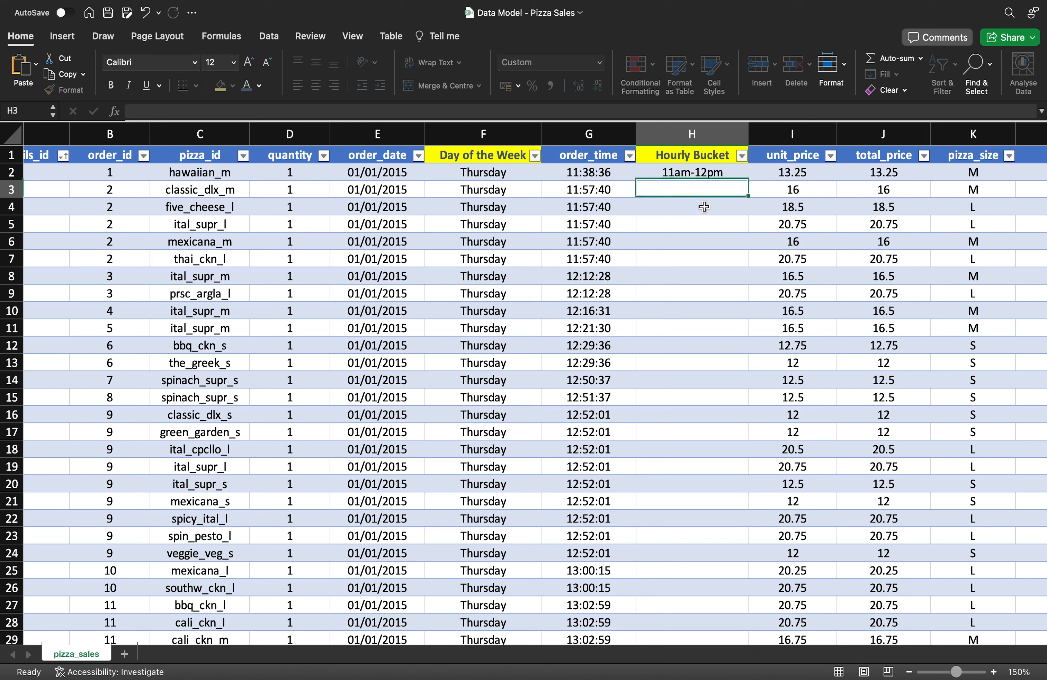
left_click(705, 169)
left_click_drag(747, 180, 725, 268)
Enter "12pm-1pm" in H8 under Hourly Bucket and fill it down to H24.
left_click(696, 281)
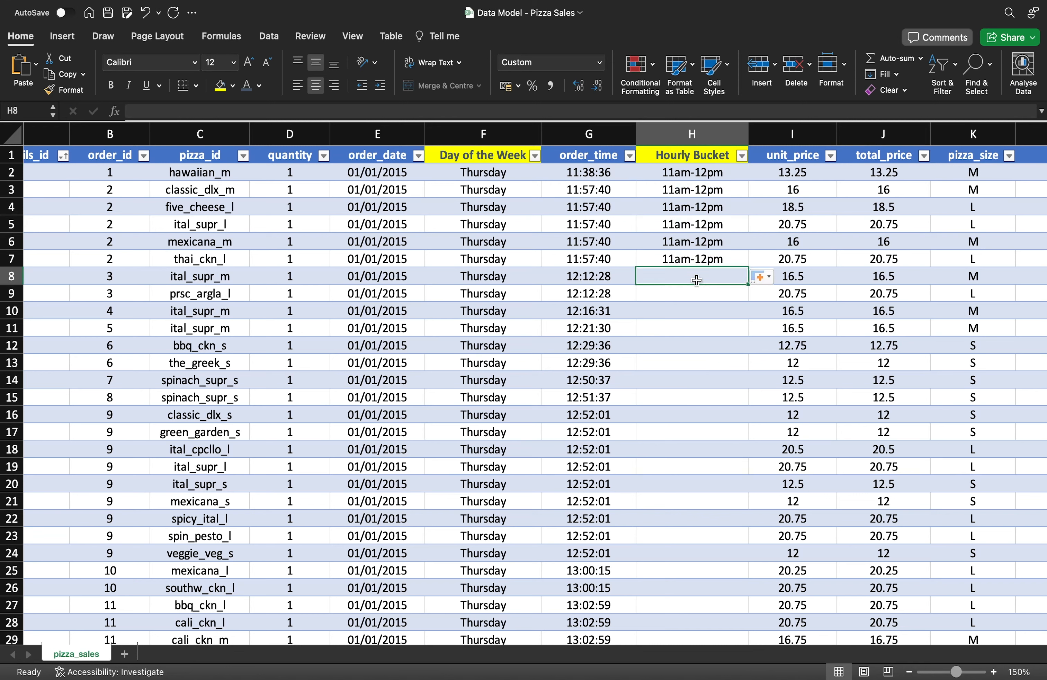
left_click(578, 283)
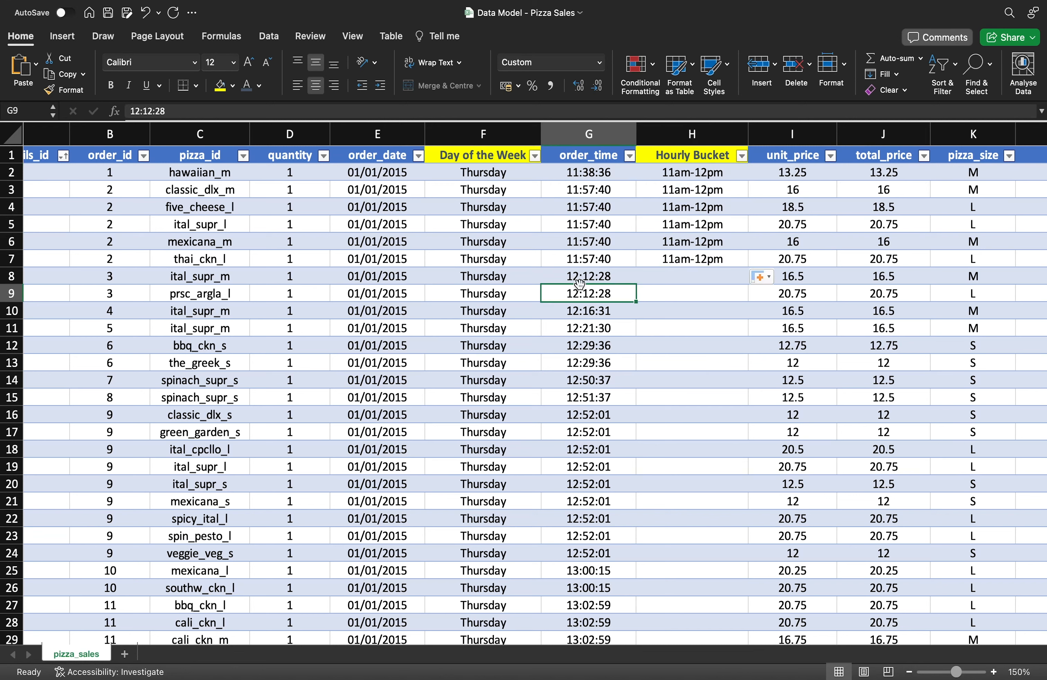
left_click(683, 274)
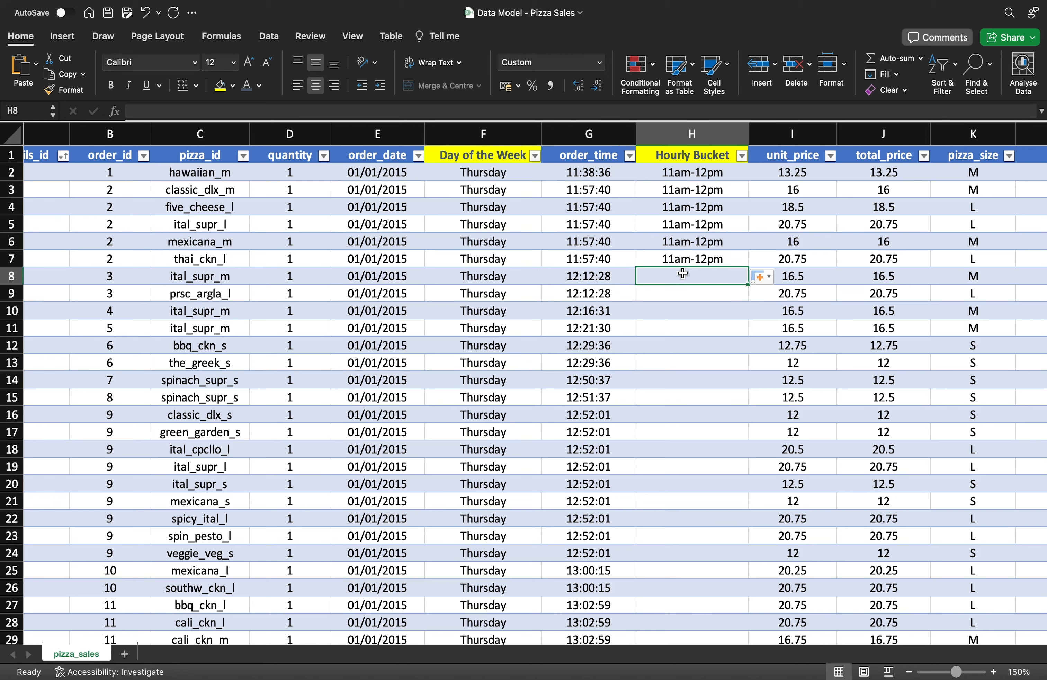
type("12pm-1pm")
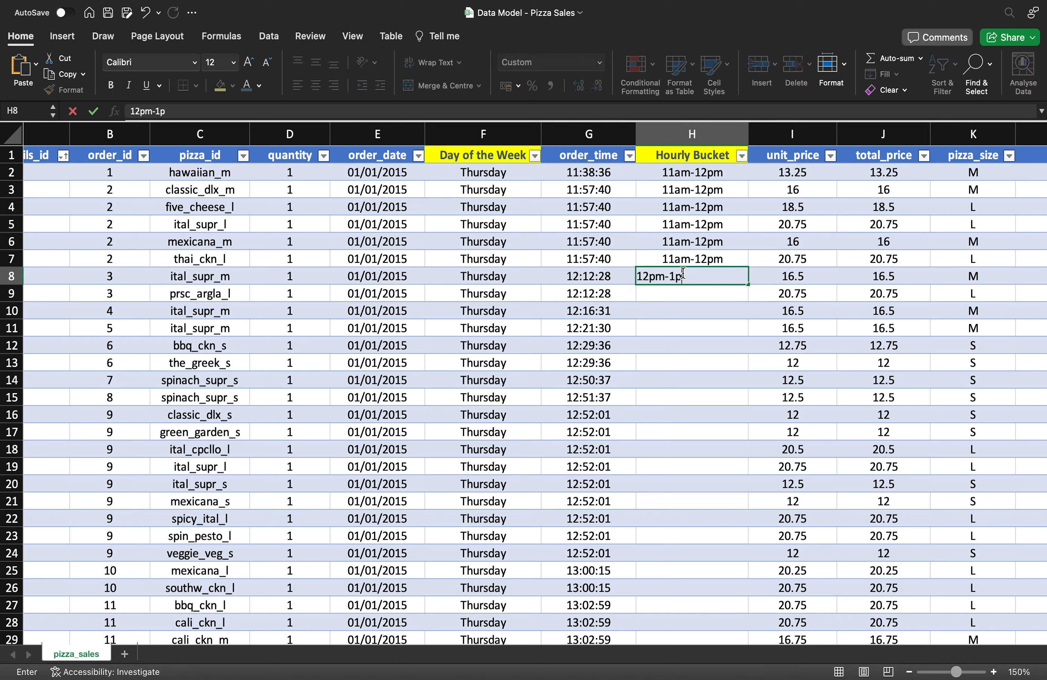
key("Return")
left_click(713, 278)
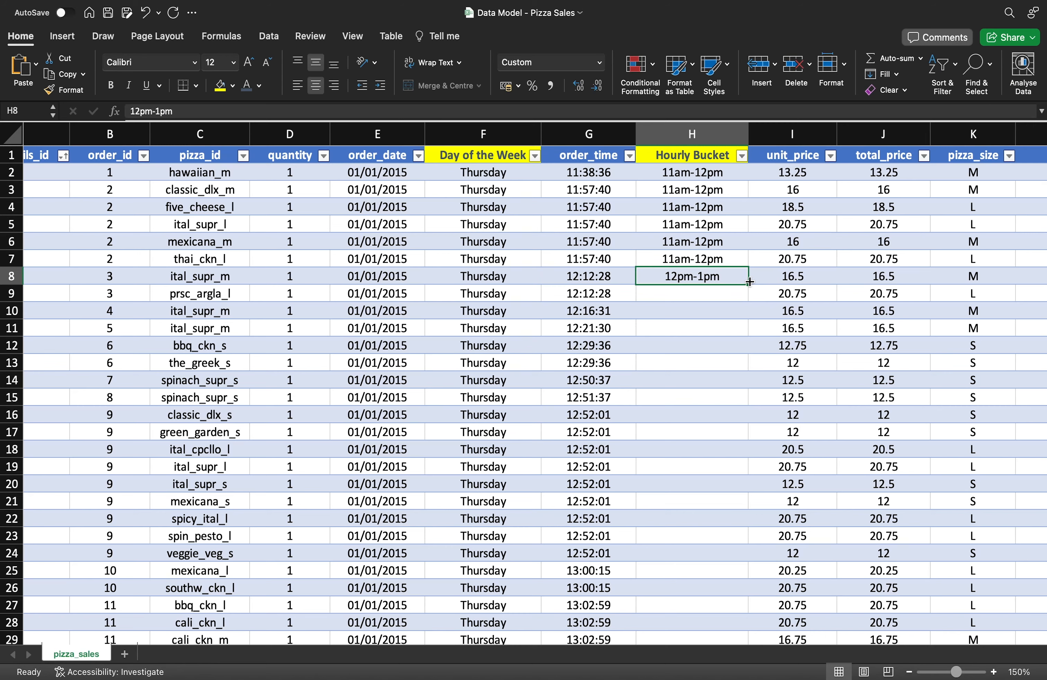
left_click_drag(748, 285, 712, 551)
Examine the order_time values from the first to the last row against the Hourly Bucket entries.
scroll(707, 413, "down", 5)
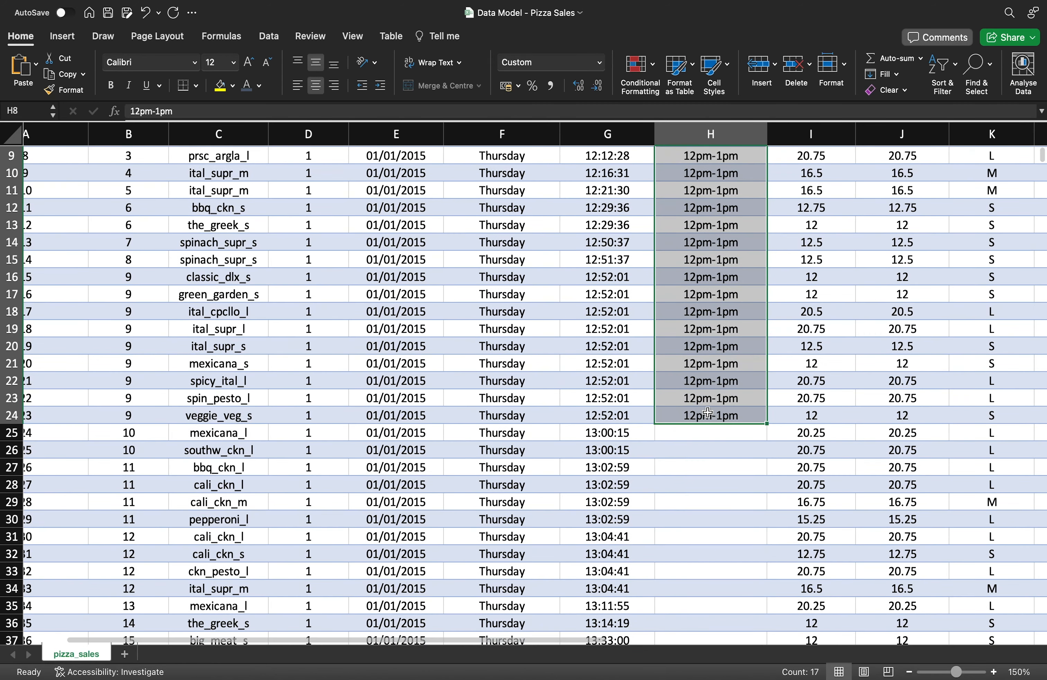
scroll(707, 412, "down", 5)
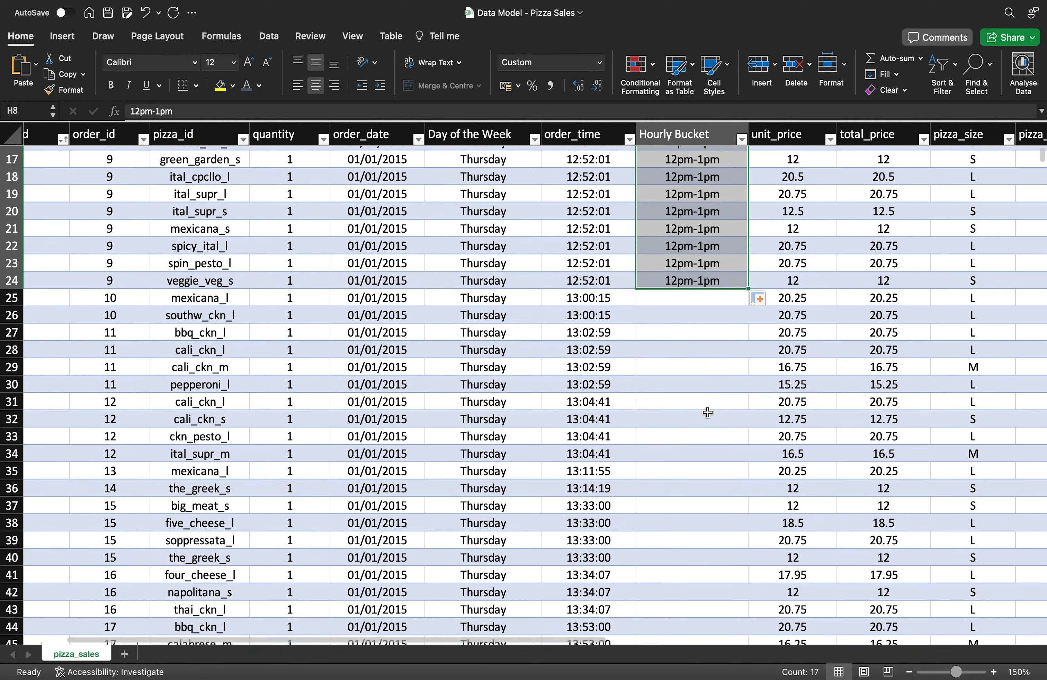
left_click(605, 277)
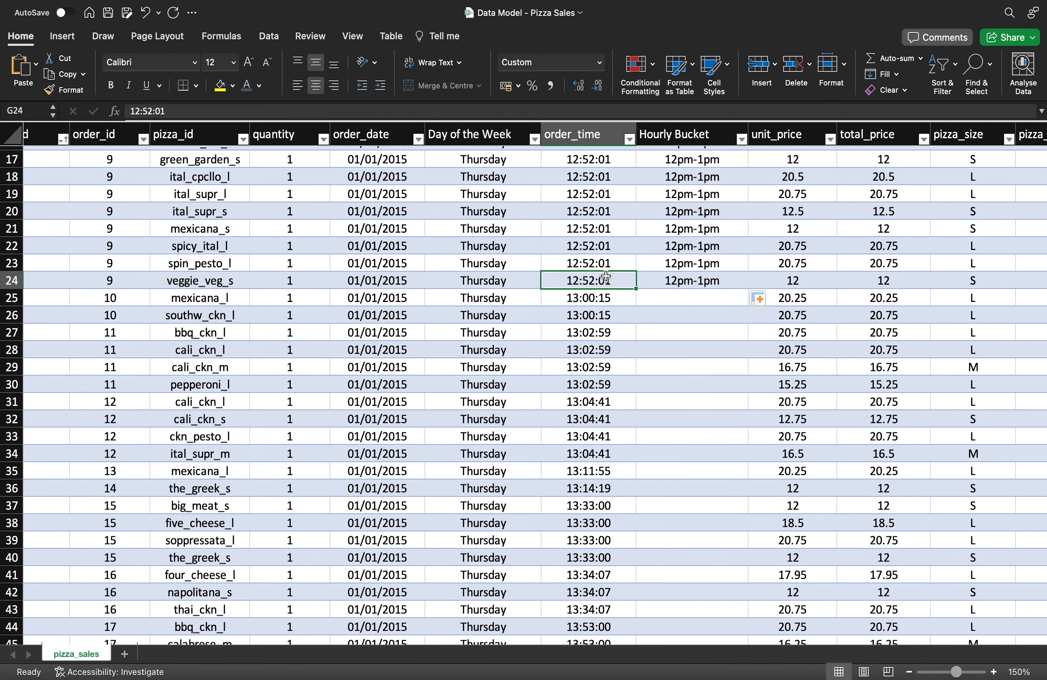
key("ctrl+Up")
key("Down")
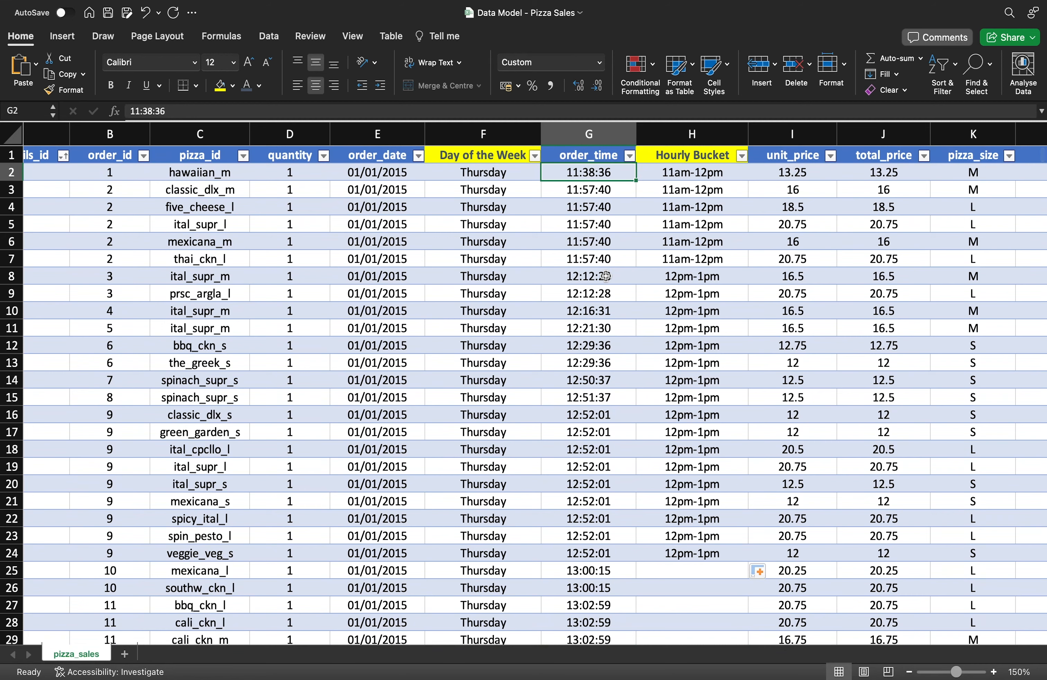
key("ctrl+shift+Down")
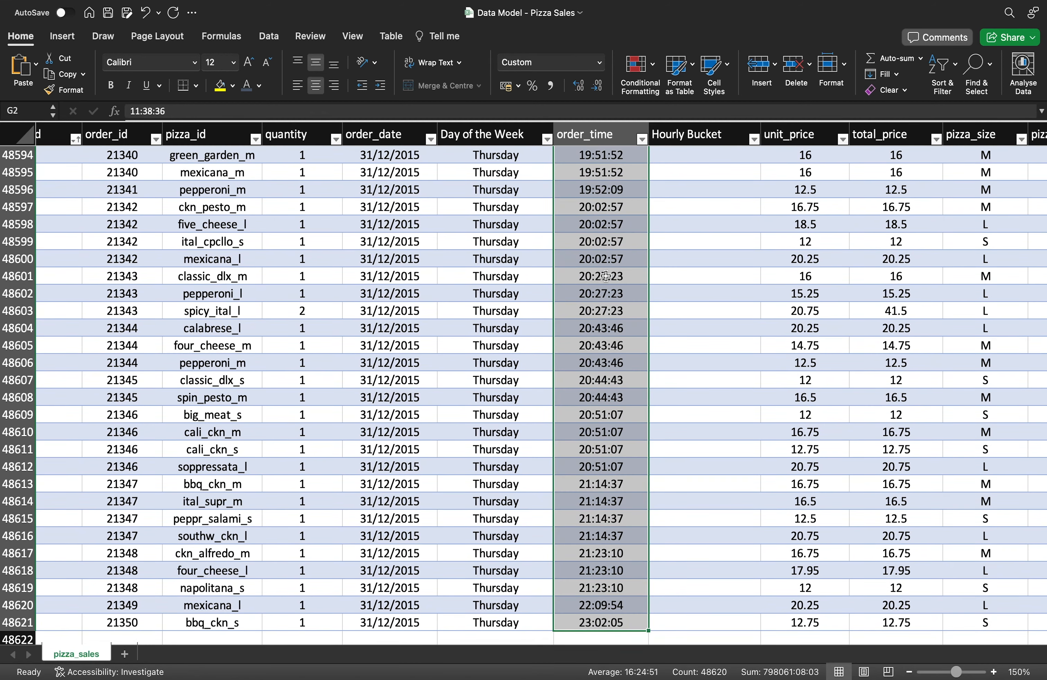
key("ctrl+Up")
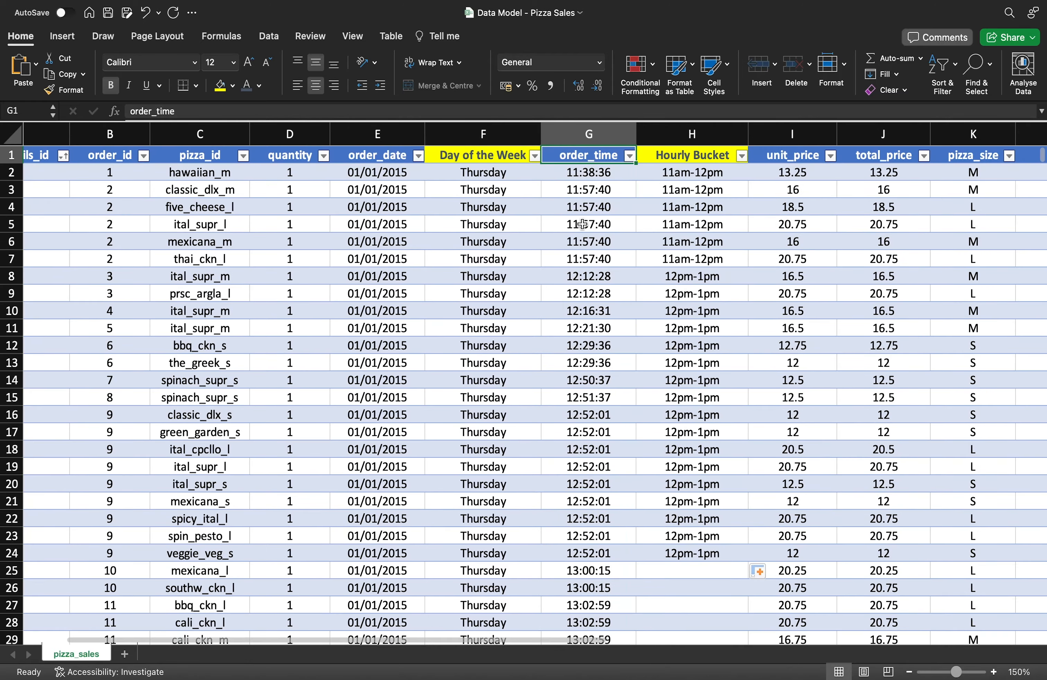
scroll(604, 269, "down", 3)
scroll(750, 455, "down", 3)
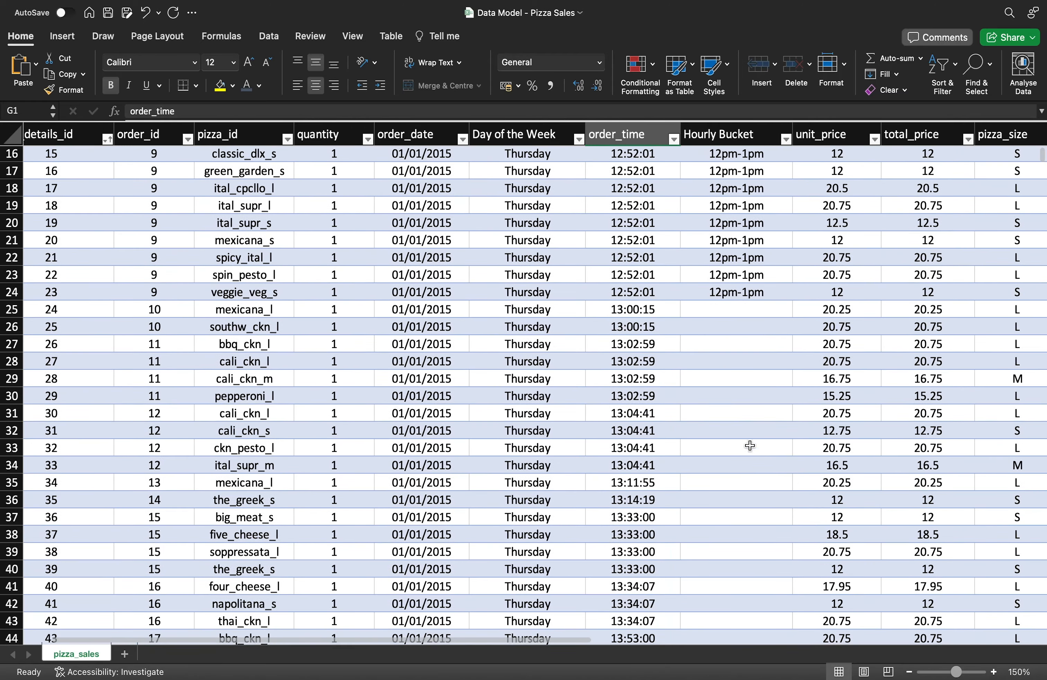
scroll(732, 369, "up", 6)
scroll(732, 369, "left", 2)
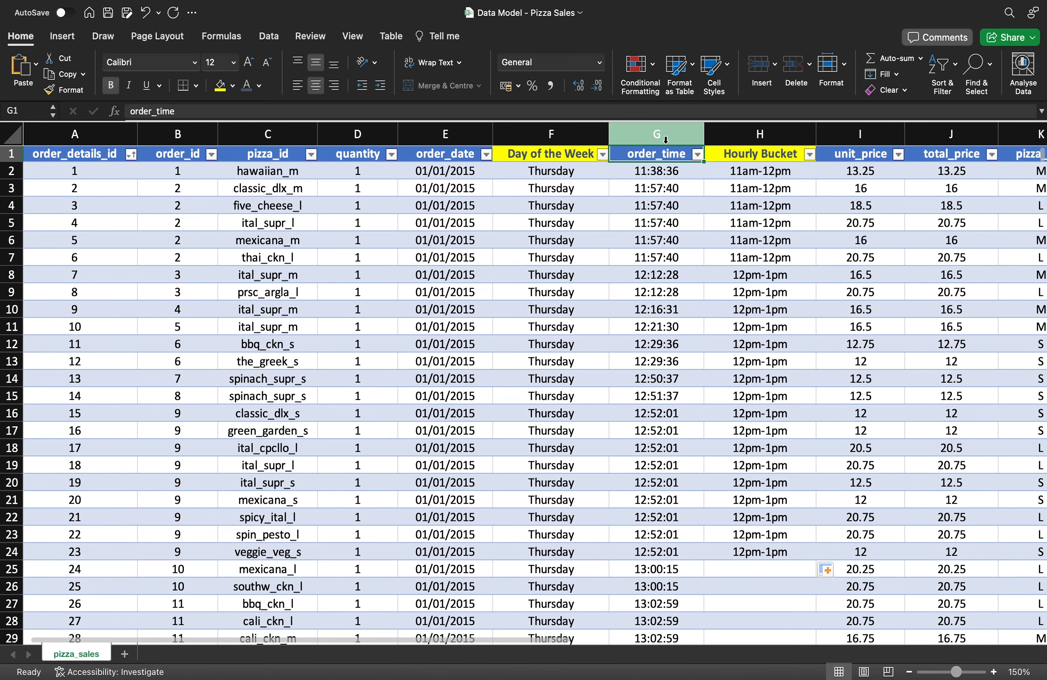
left_click(656, 133)
left_click(660, 207)
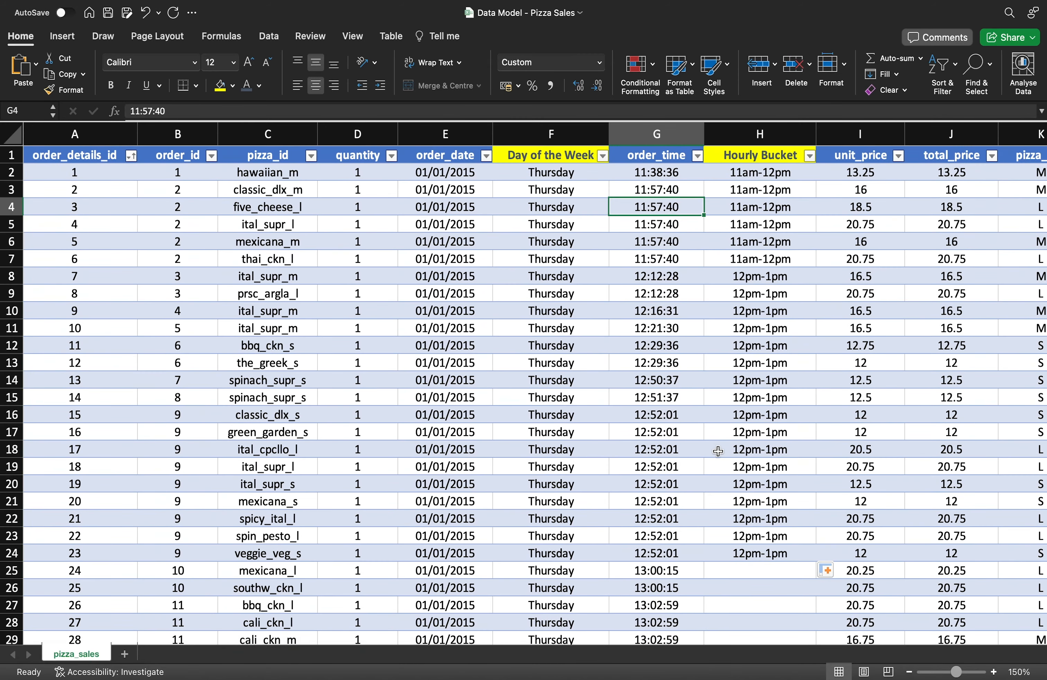
left_click(751, 558)
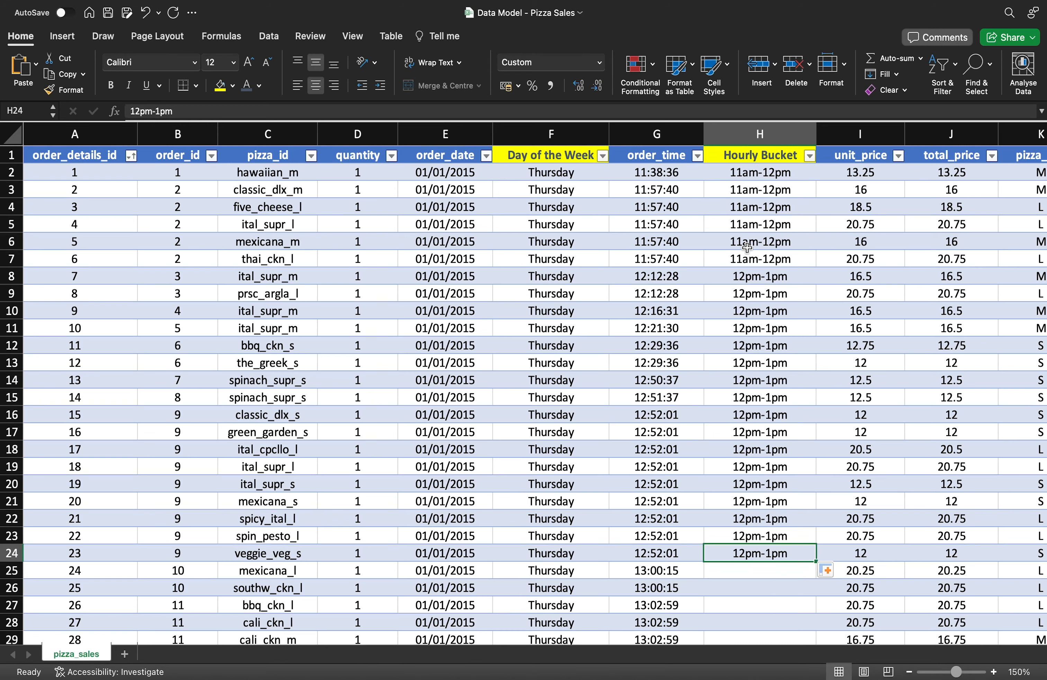
Enter the lookup table headers "Lower Time" in Q12 and "Upper Time" in R12, beyond the dataset's last column.
scroll(743, 244, "right", 15)
scroll(746, 246, "right", 10)
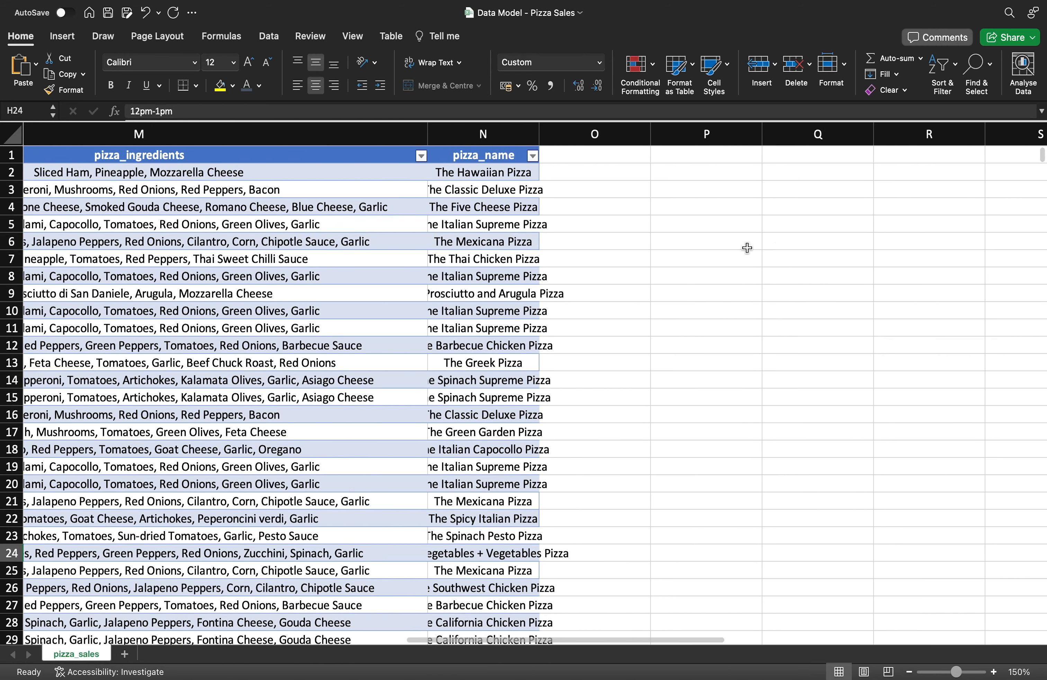
double_click(704, 349)
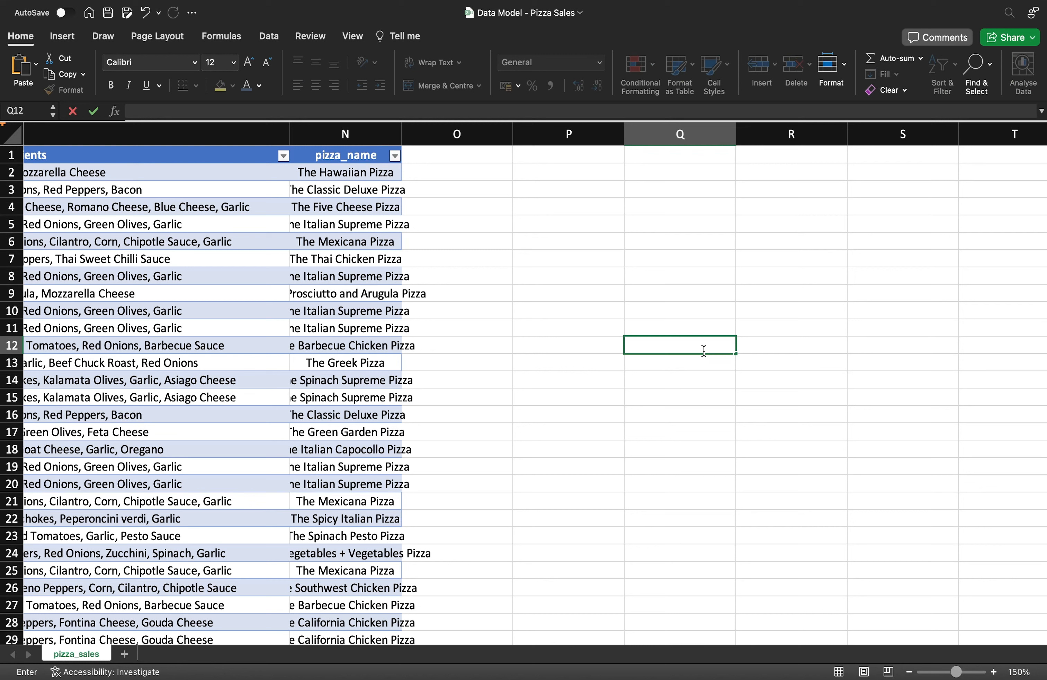
type("Lower Time")
key("Return")
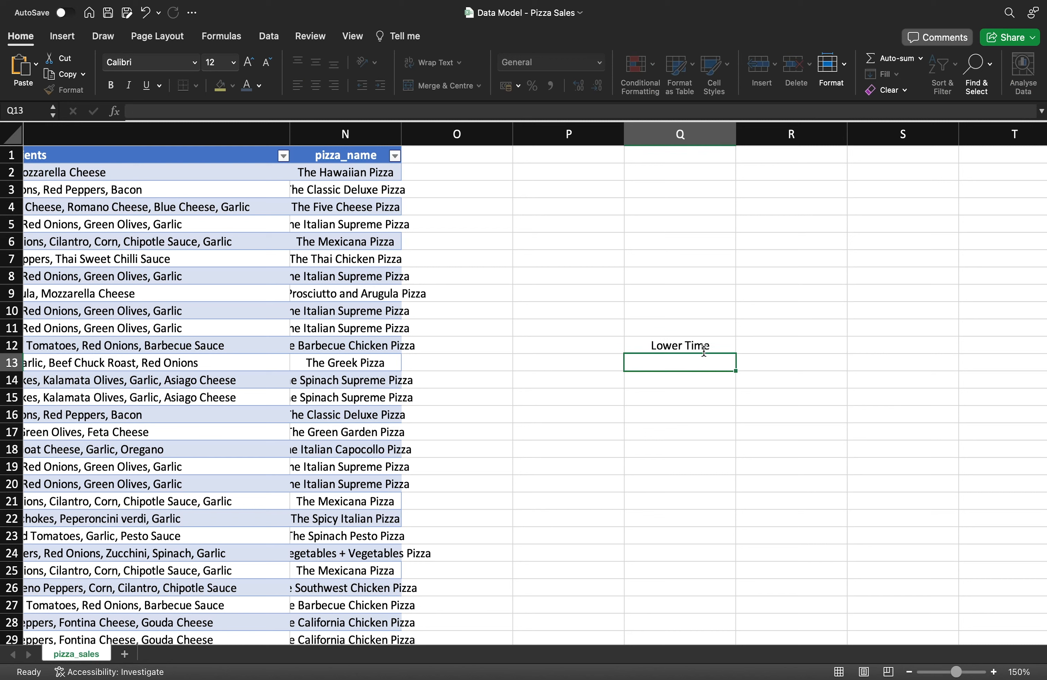
key("Up")
key("Right")
type("Upper Tim")
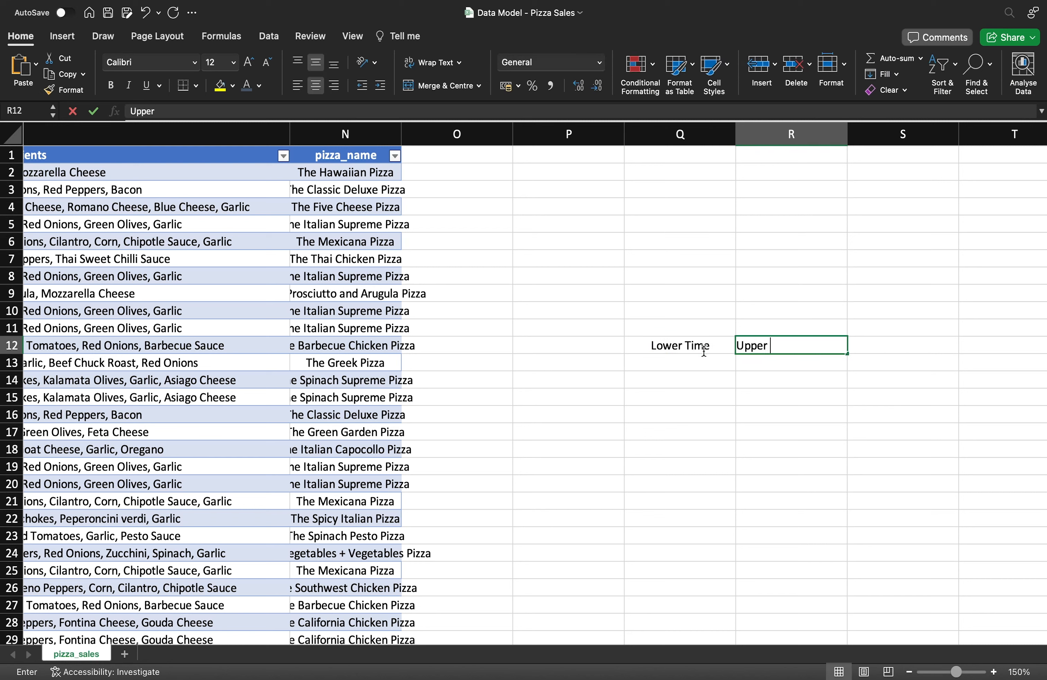
key("Tab")
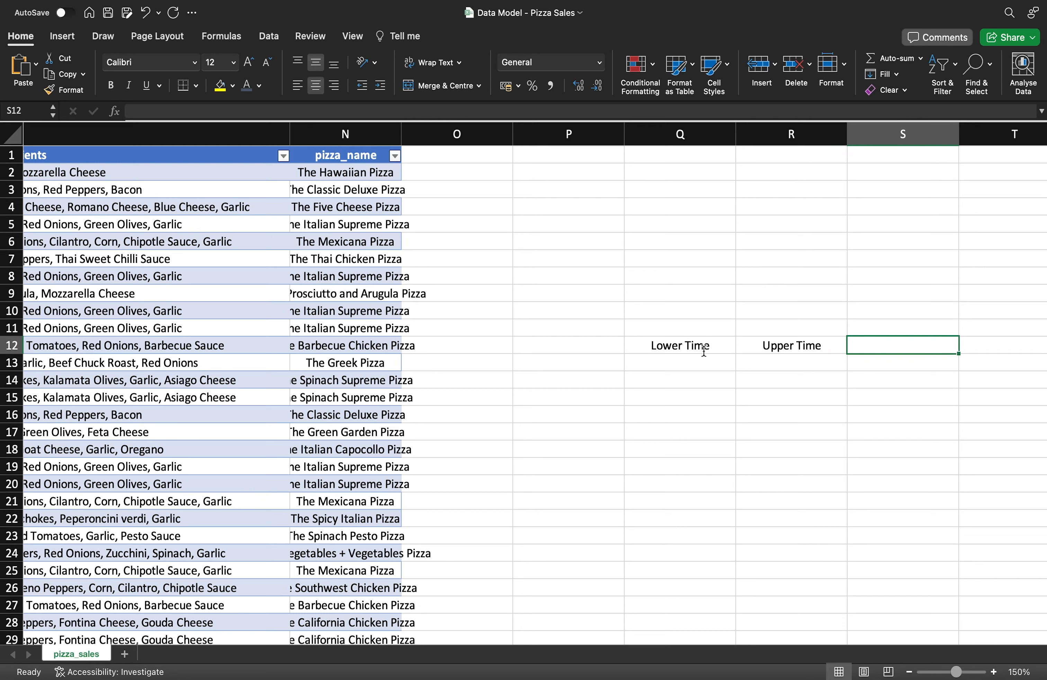
Add the header "Mapping" in S12 beside "Upper Time".
type("Va")
key("BackSpace")
key("BackSpace")
type("Mapping")
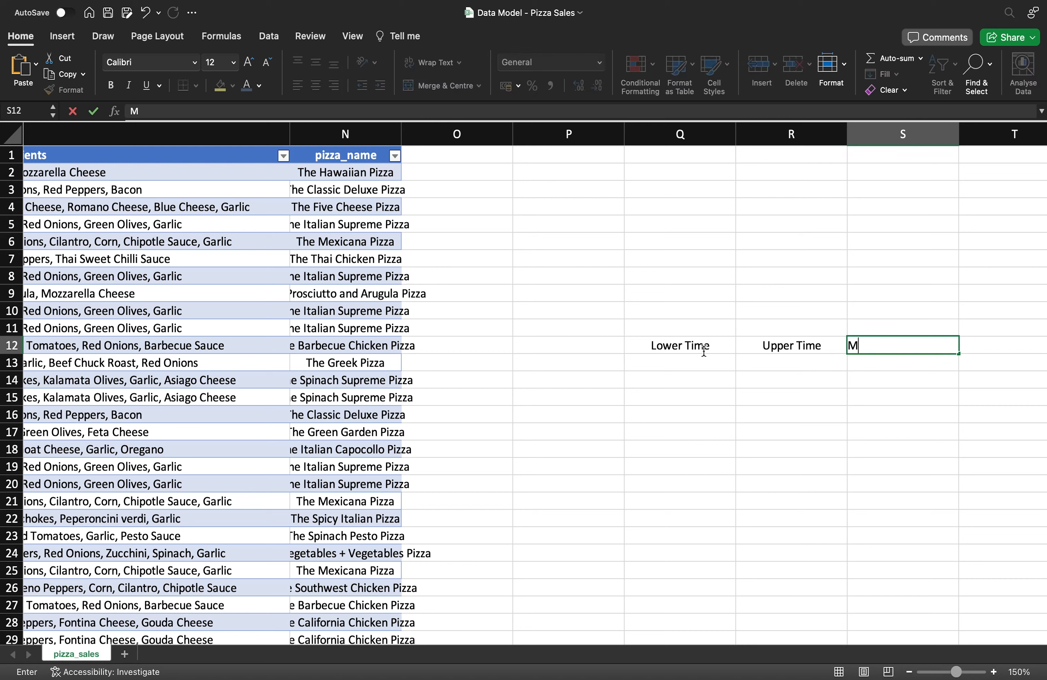
key("Return")
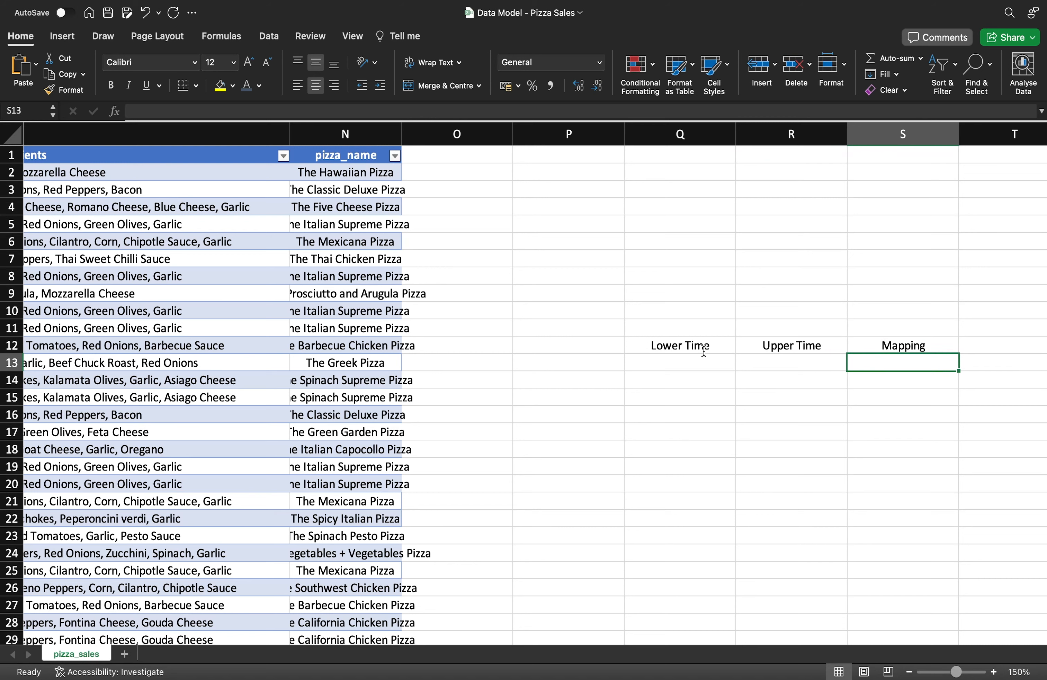
Enter the first time interval in row 13, with Lower Time 00:00:00 and Upper Time 01:00:00.
left_click(703, 362)
type("00:00")
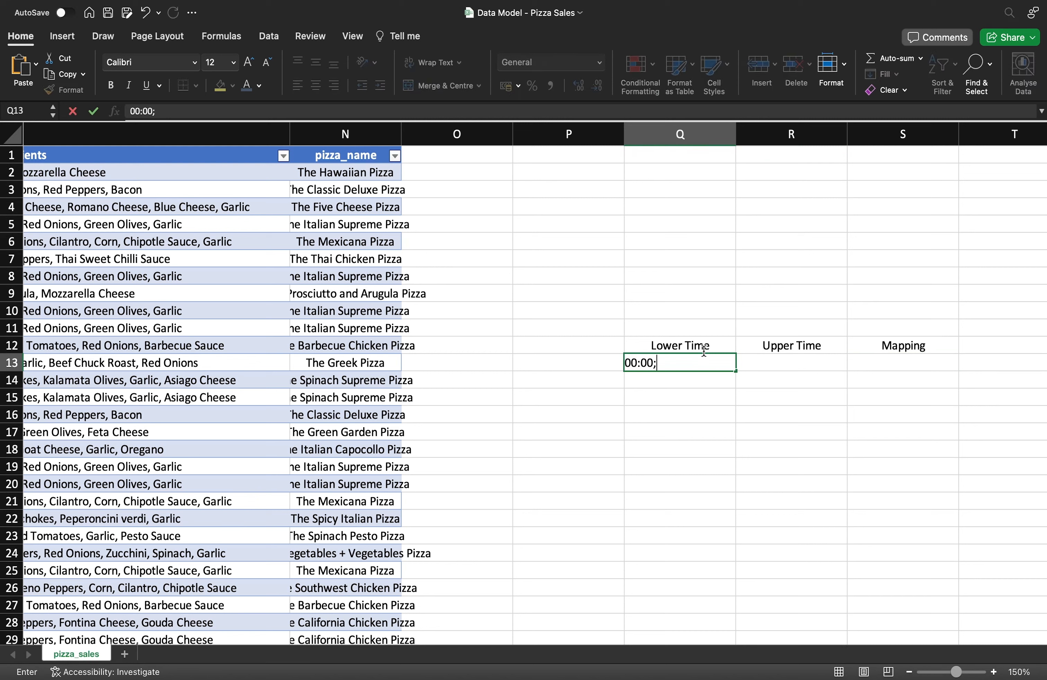
type(":00")
key("Return")
key("Up")
key("Right")
type("0")
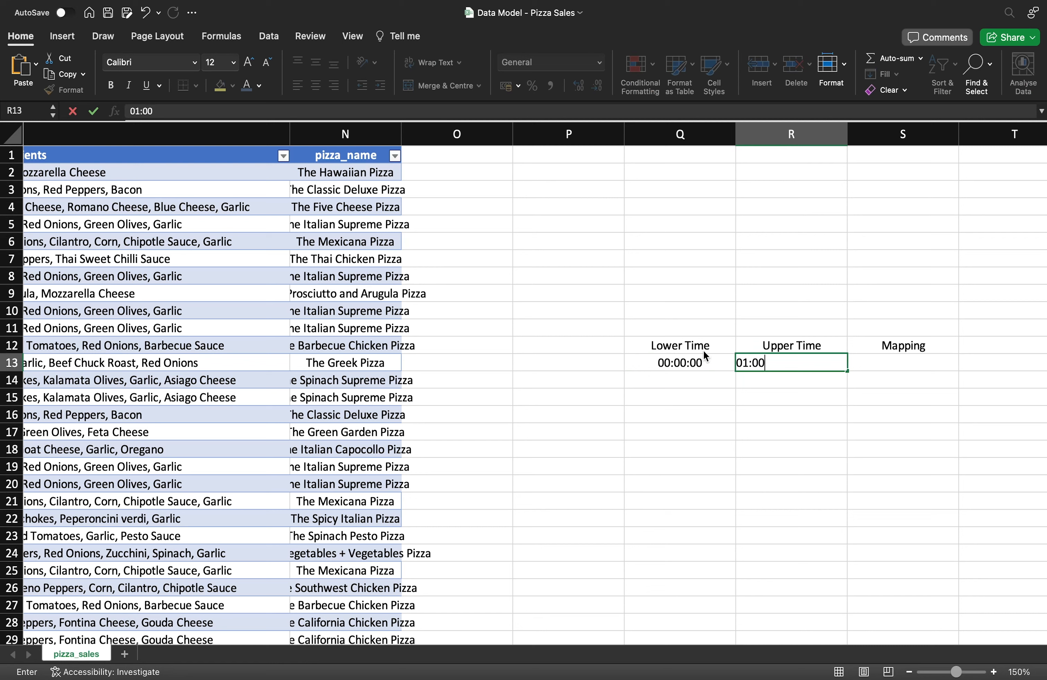
left_click(721, 389)
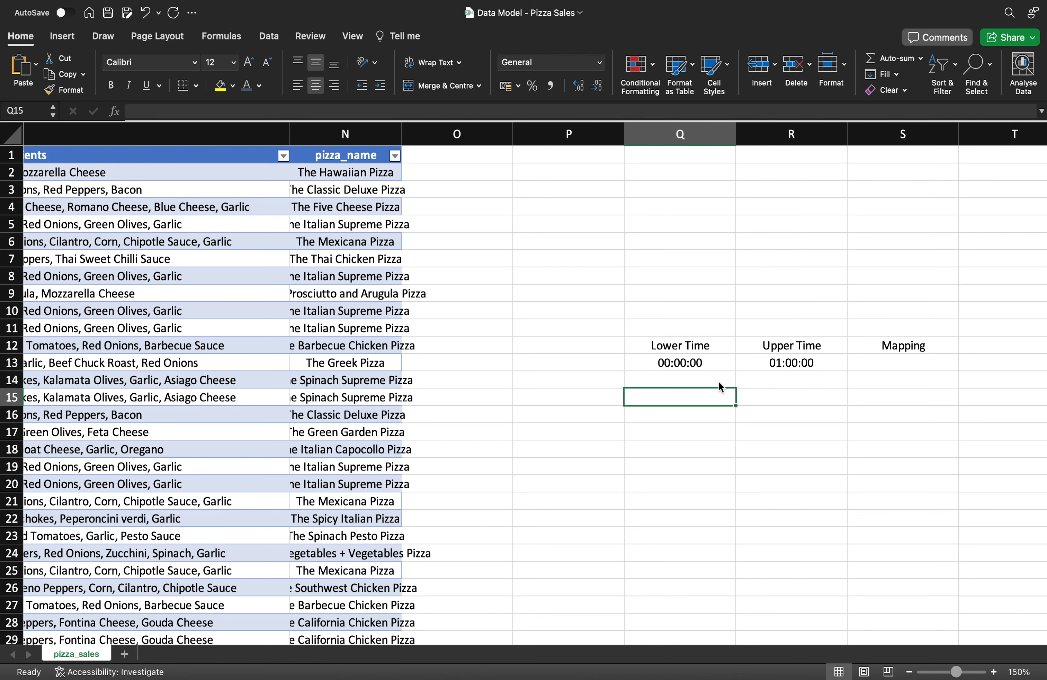
Enter 01:00:01 as the second Lower Time in Q14.
left_click(719, 379)
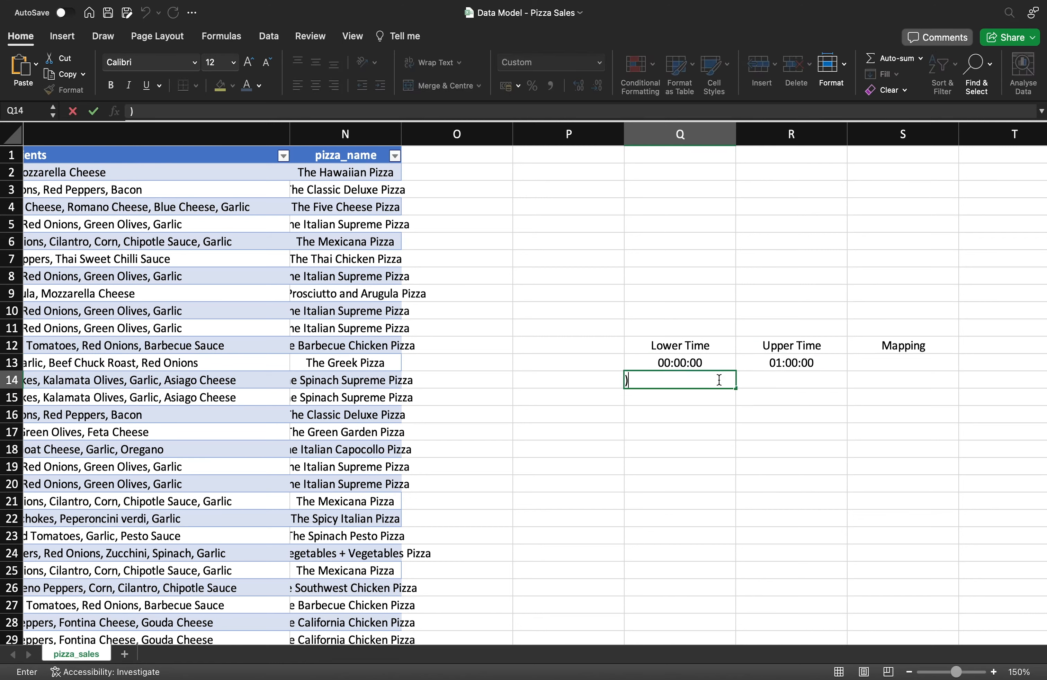
type("0")
key("BackSpace")
key("BackSpace")
type(":01")
key("Return")
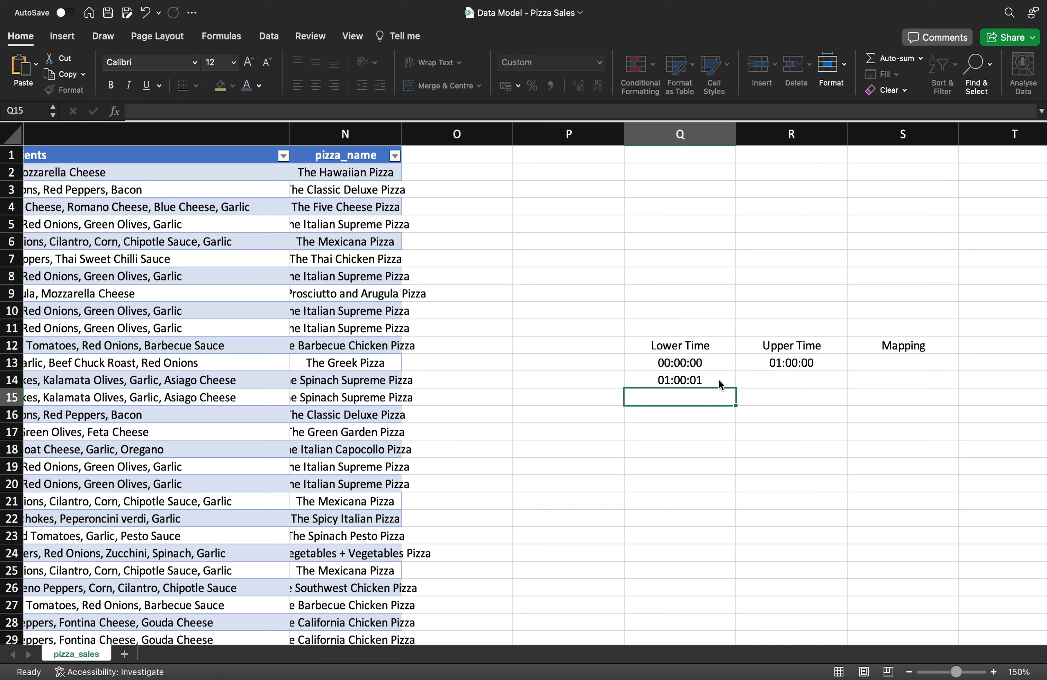
Enter 02:00:00 in R14 as the Upper Time of the second interval.
left_click(776, 379)
type("02:0")
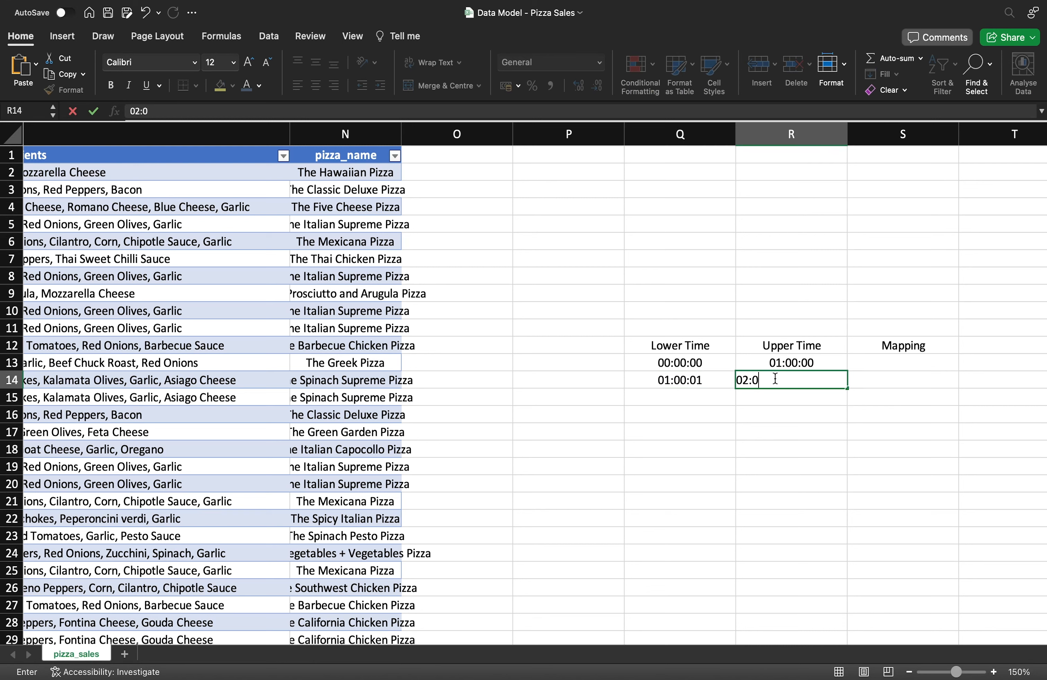
type("0:00")
key("Return")
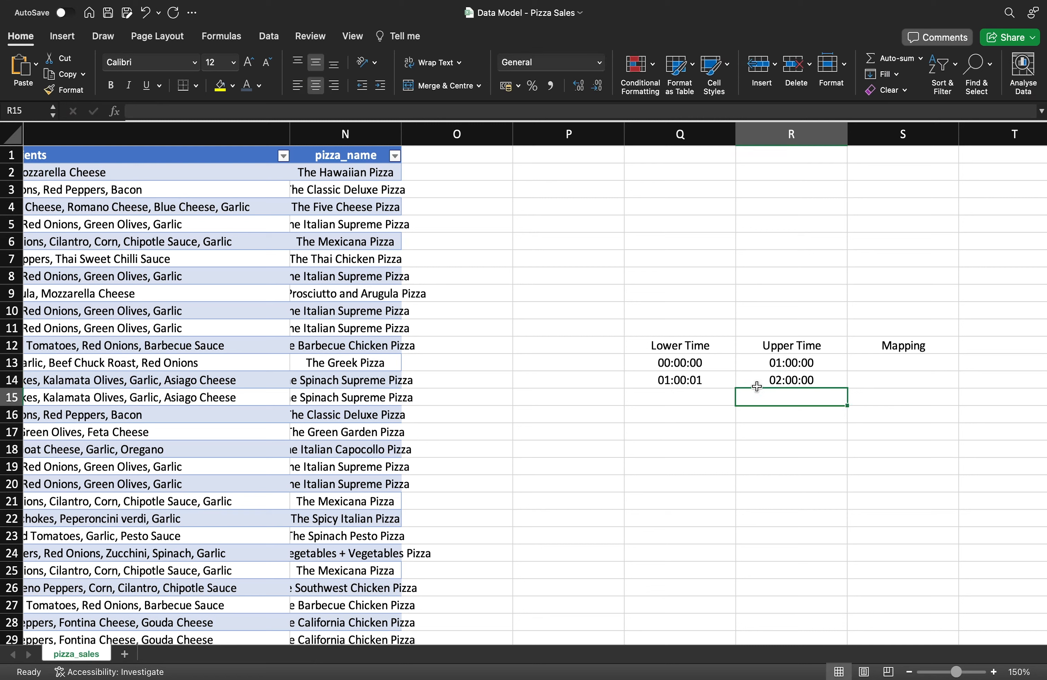
left_click(713, 399)
left_click(765, 383)
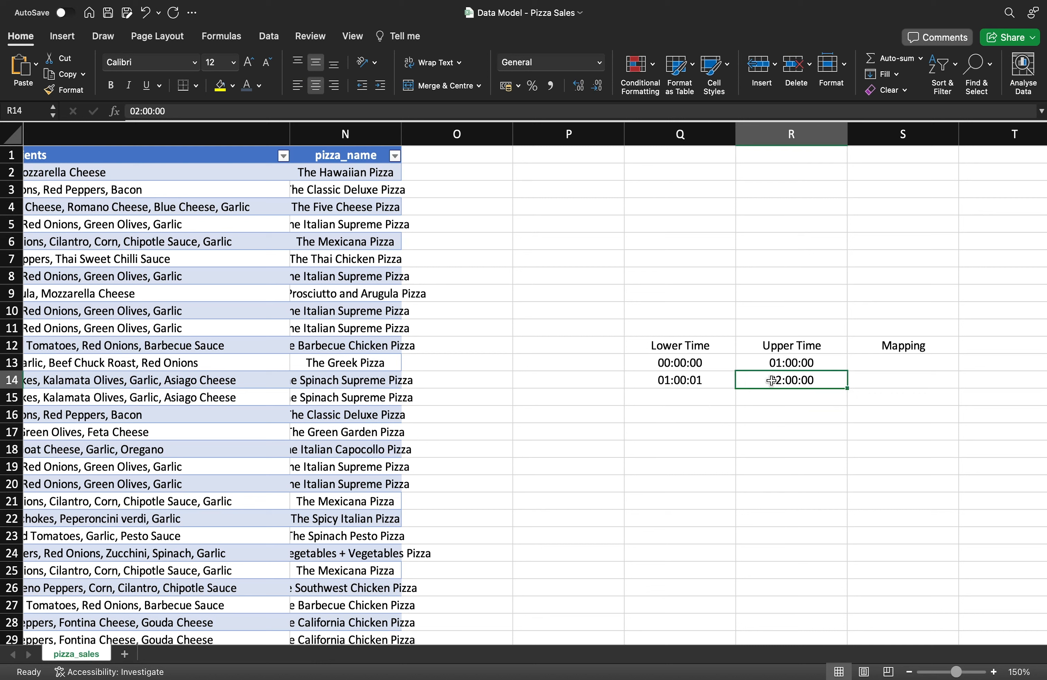
Fill the Upper Time column down from R13:R14 in hourly increments, ending with 00:00:00 in R36.
left_click(823, 365)
left_click_drag(823, 364, 844, 506)
scroll(821, 463, "down", 3)
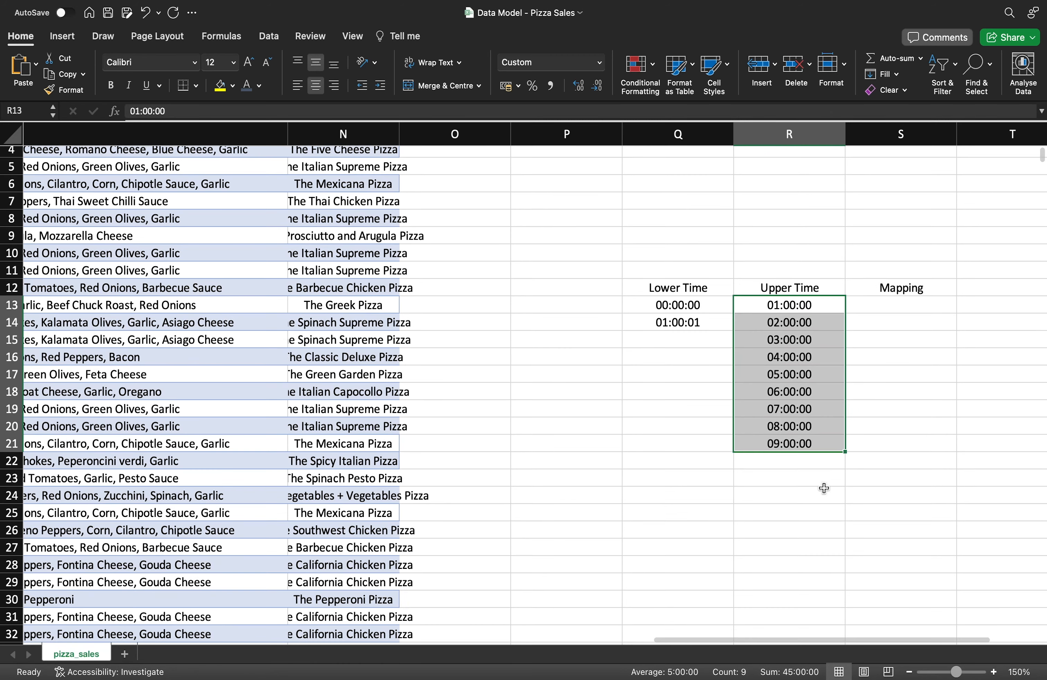
left_click(830, 432)
left_click_drag(830, 435, 841, 594)
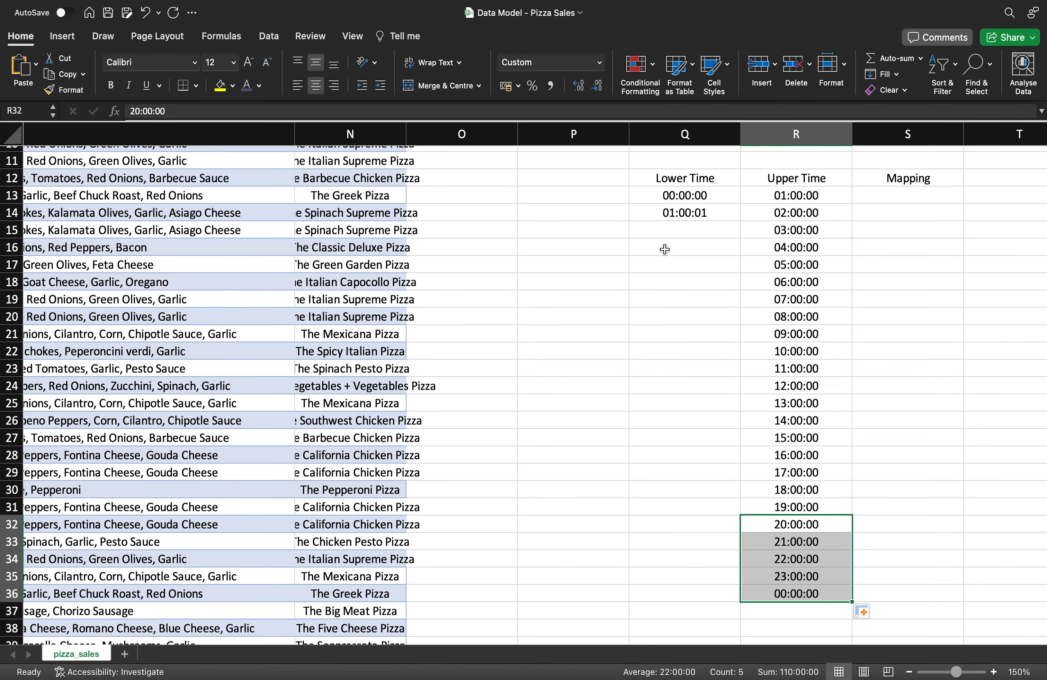
Fill the Lower Time column down to Q36, continuing the series started in Q13 and Q14.
left_click(676, 232)
left_click(707, 211)
left_click_drag(710, 195, 740, 593)
left_click(687, 196)
left_click(770, 198)
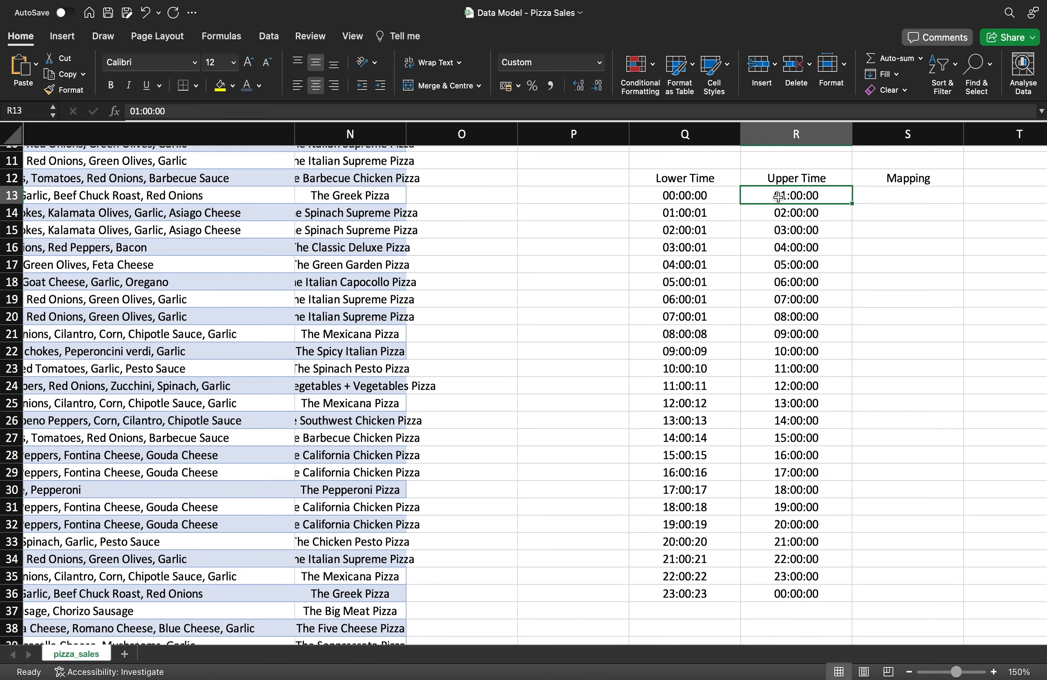
Change the header in S12 to "Bucket".
left_click(898, 196)
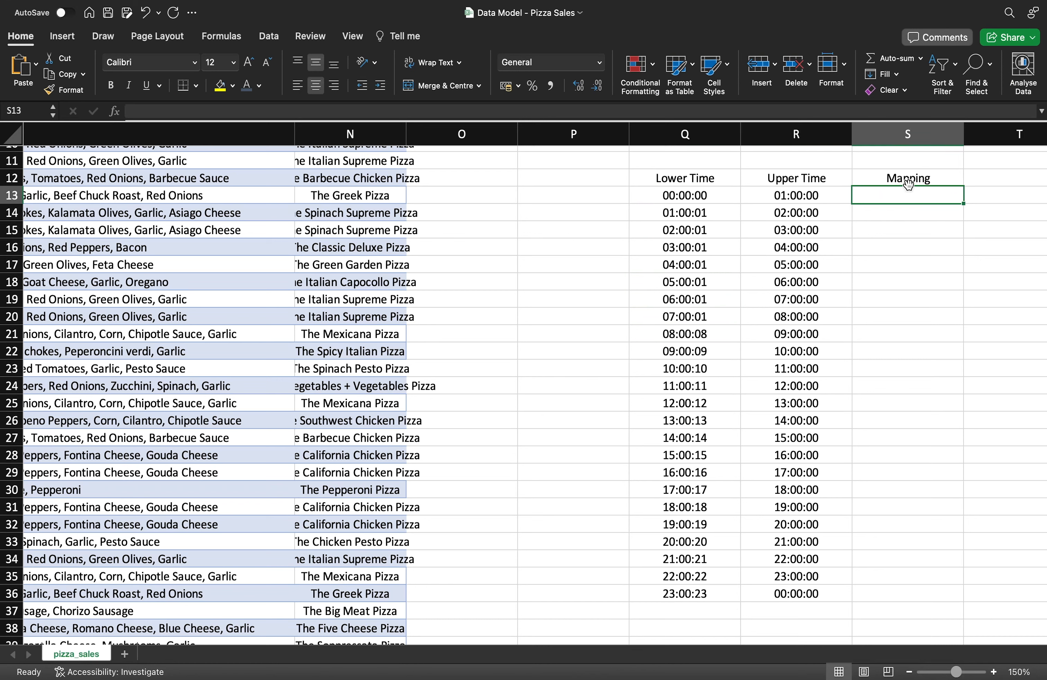
left_click_drag(908, 186, 907, 184)
key("Escape")
left_click(909, 184)
type("Bucket")
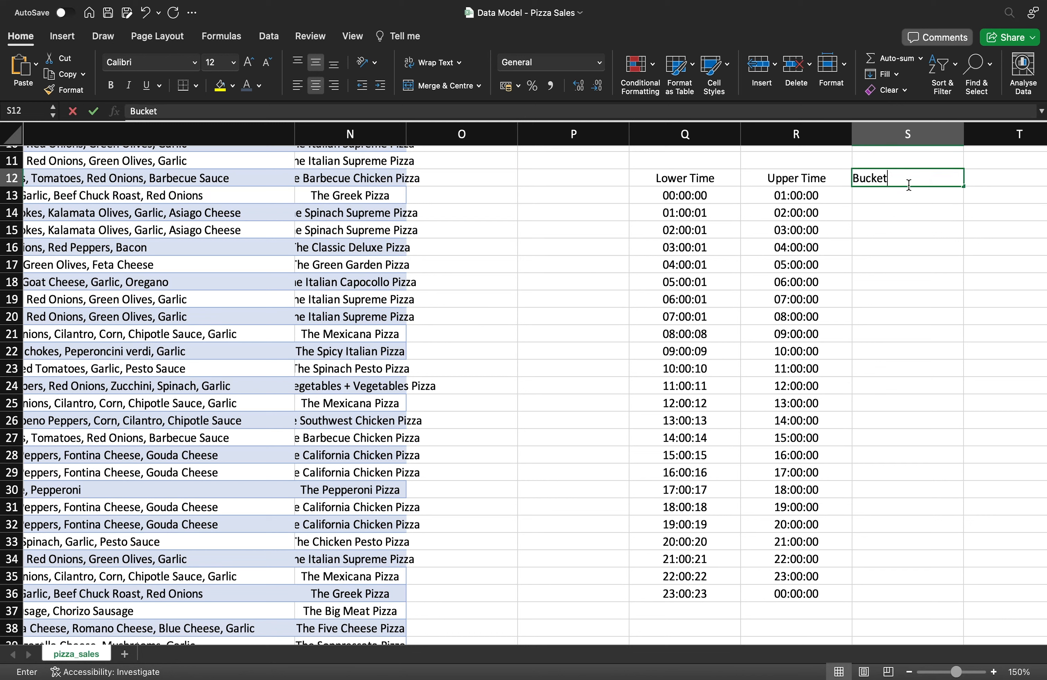
key("Return")
Enter "12am to 1am" in S13 as the bucket label for the first interval.
type("12am to")
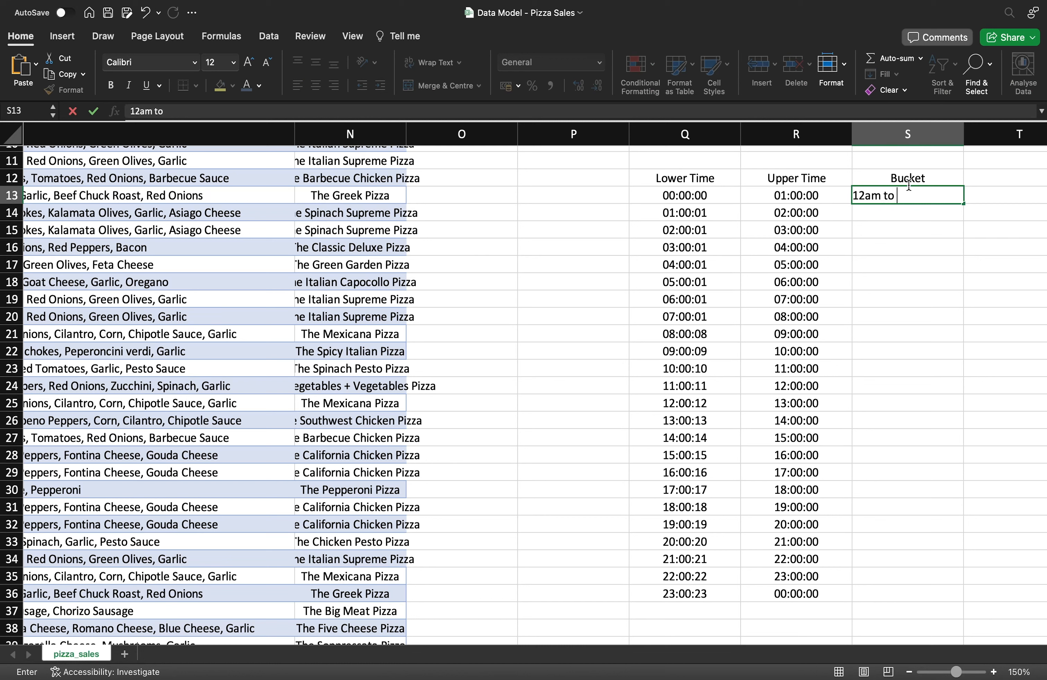
type(" 1am")
key("Return")
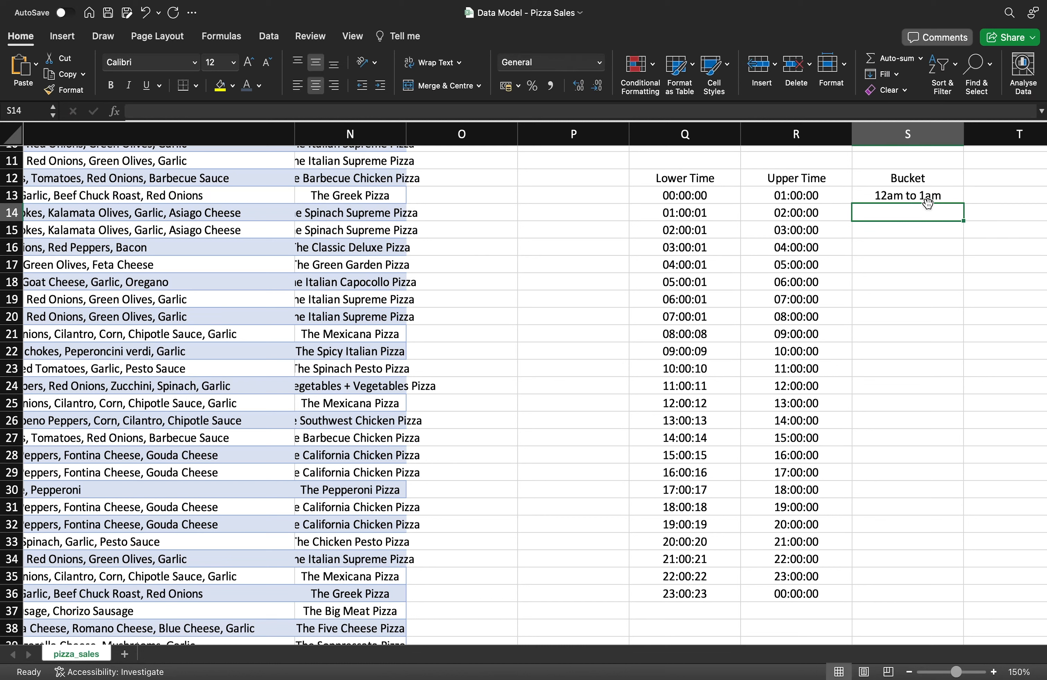
left_click(941, 194)
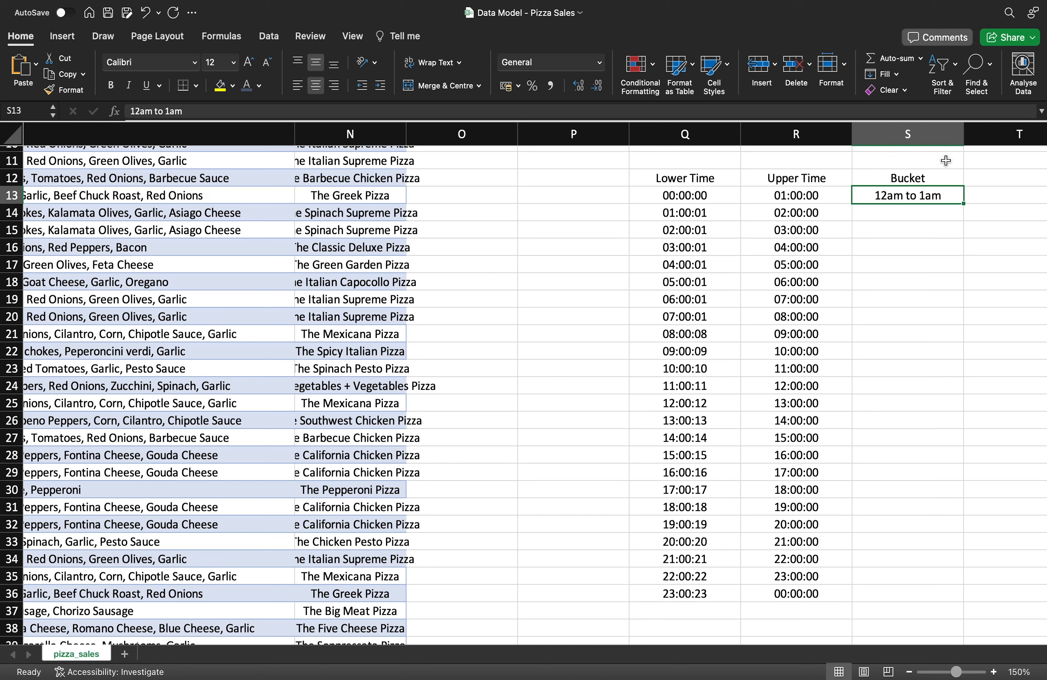
Enter "1am to 2am" in S14 as the bucket label for the second interval.
left_click(907, 215)
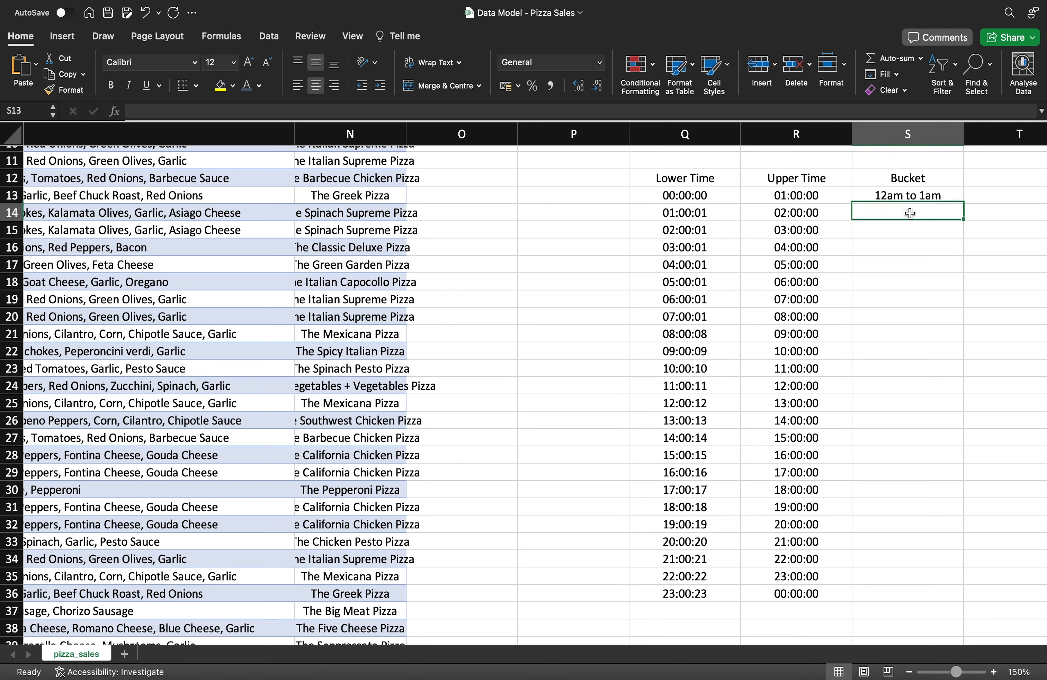
type("1am")
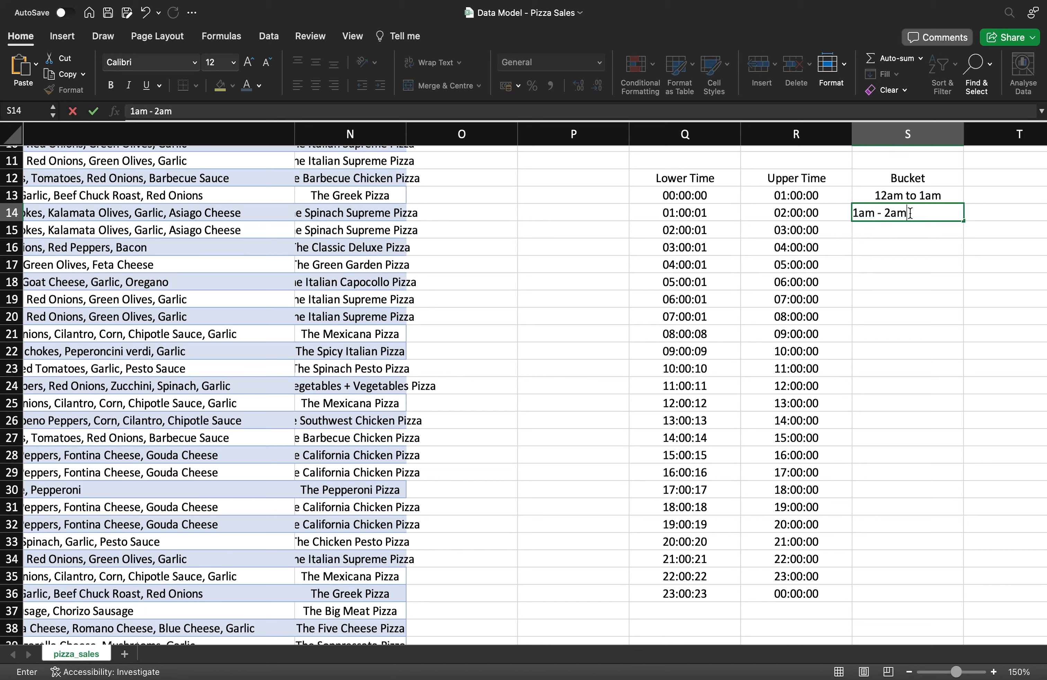
type(" - 2am")
key("BackSpace")
key("BackSpace")
type("to 2am")
key("Return")
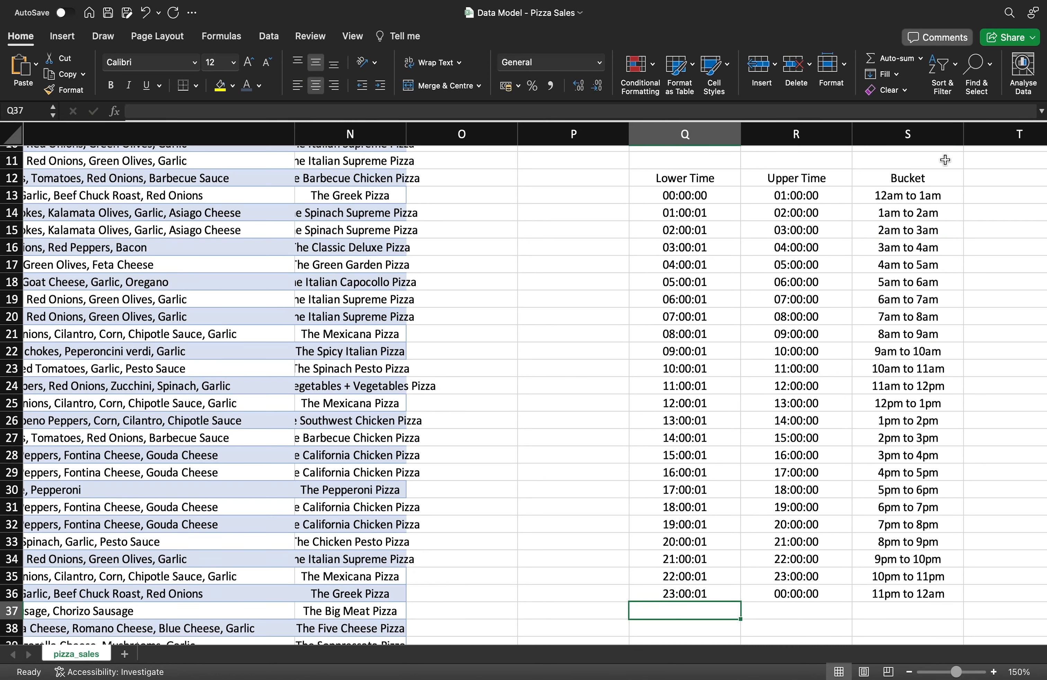
Review the Lower Time, Upper Time and Bucket columns of the mapping table from row 13 to row 36.
left_click_drag(930, 195, 934, 587)
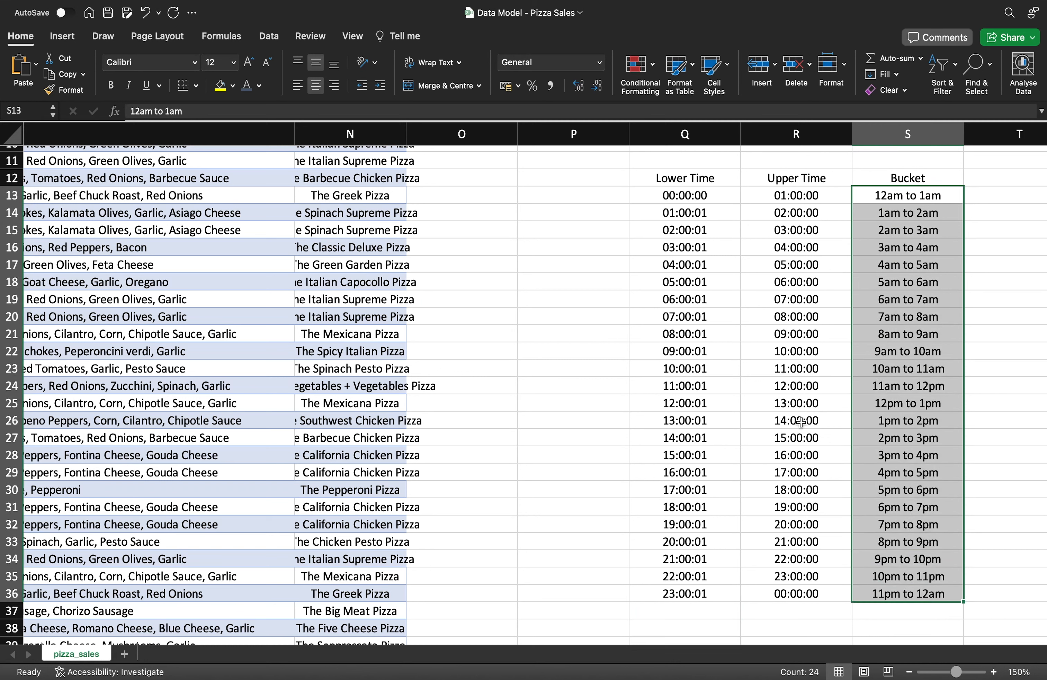
left_click_drag(697, 195, 697, 593)
left_click_drag(788, 197, 785, 585)
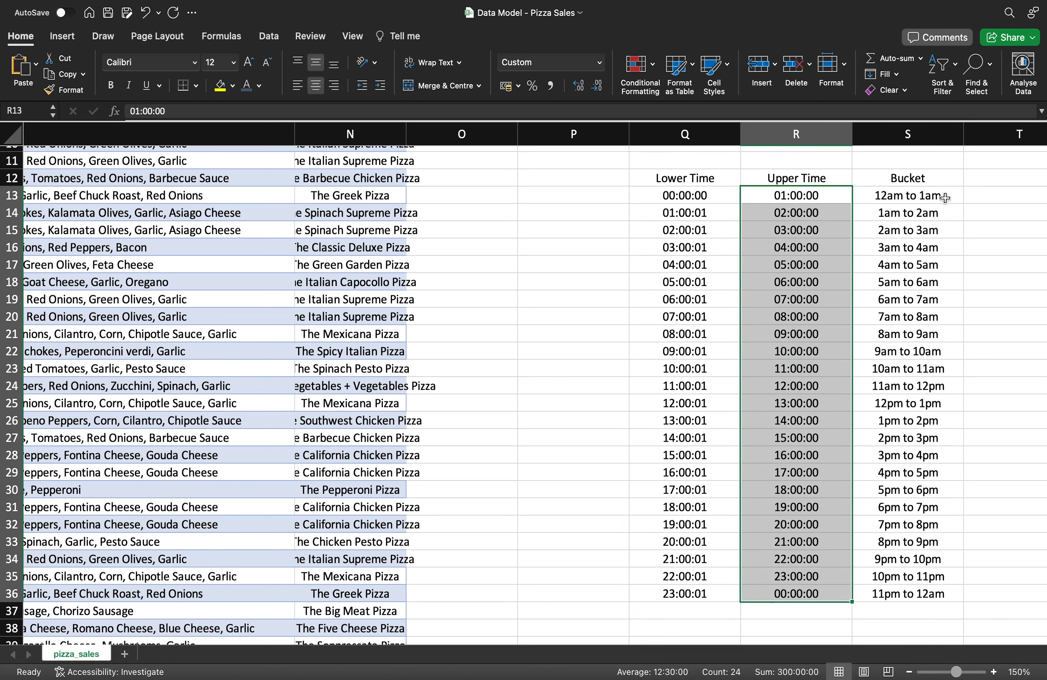
left_click_drag(946, 196, 943, 591)
left_click(982, 248)
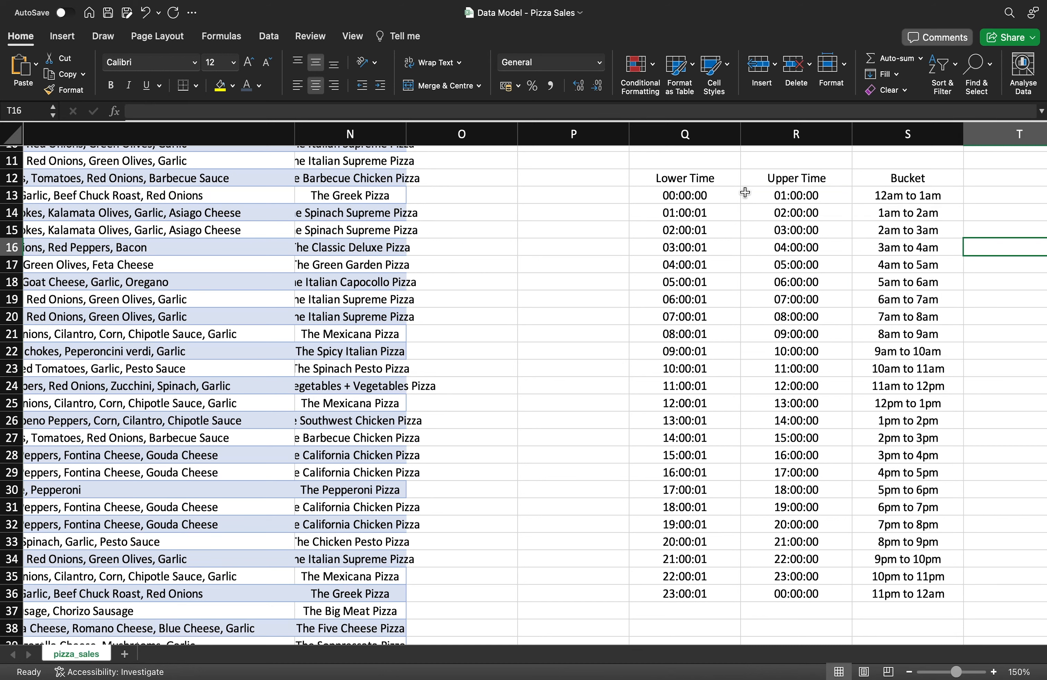
left_click_drag(711, 199, 788, 211)
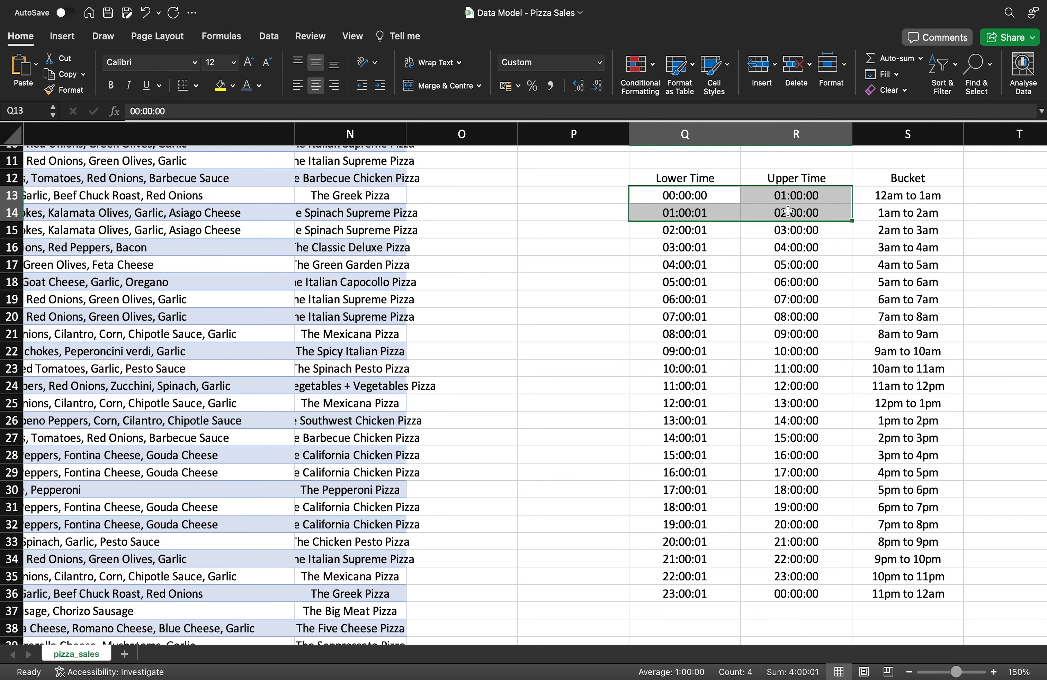
scroll(904, 208, "down", 2)
scroll(905, 208, "right", 2)
scroll(904, 223, "down", 1)
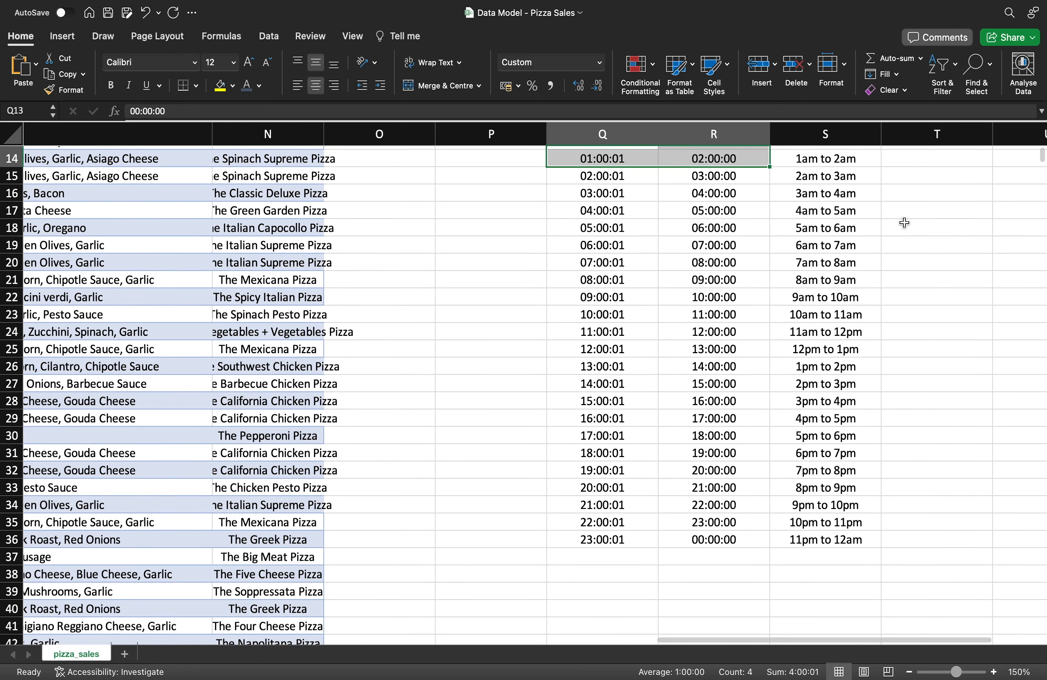
scroll(902, 222, "up", 3)
scroll(902, 221, "down", 1)
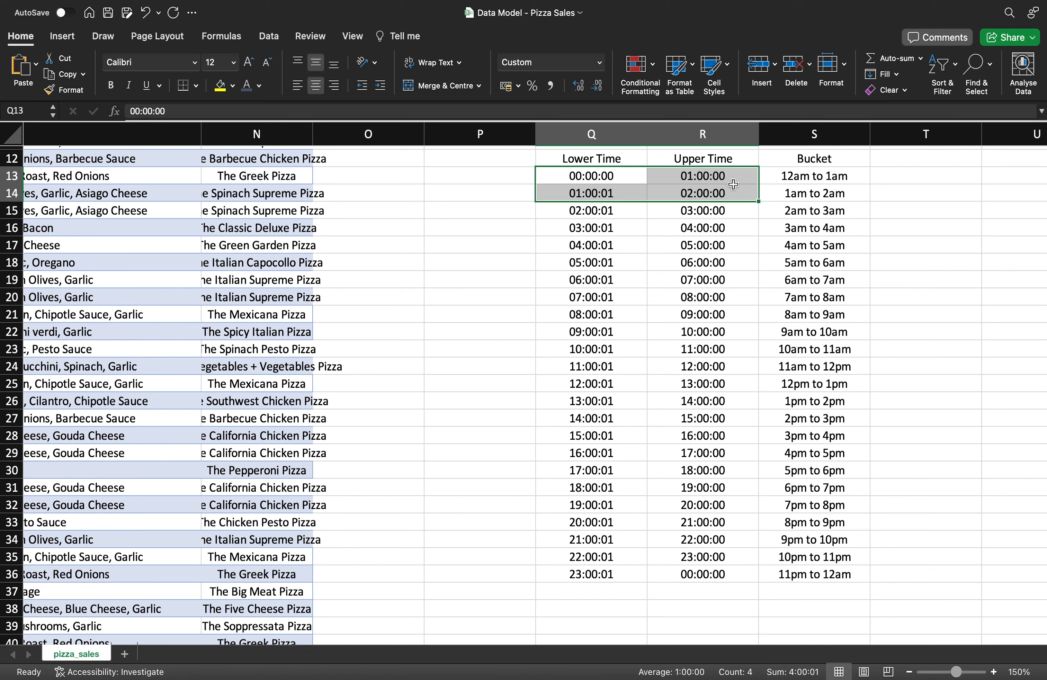
Check how the lower and upper times of the first intervals, rows 13 to 18, line up with their bucket labels.
left_click(618, 181)
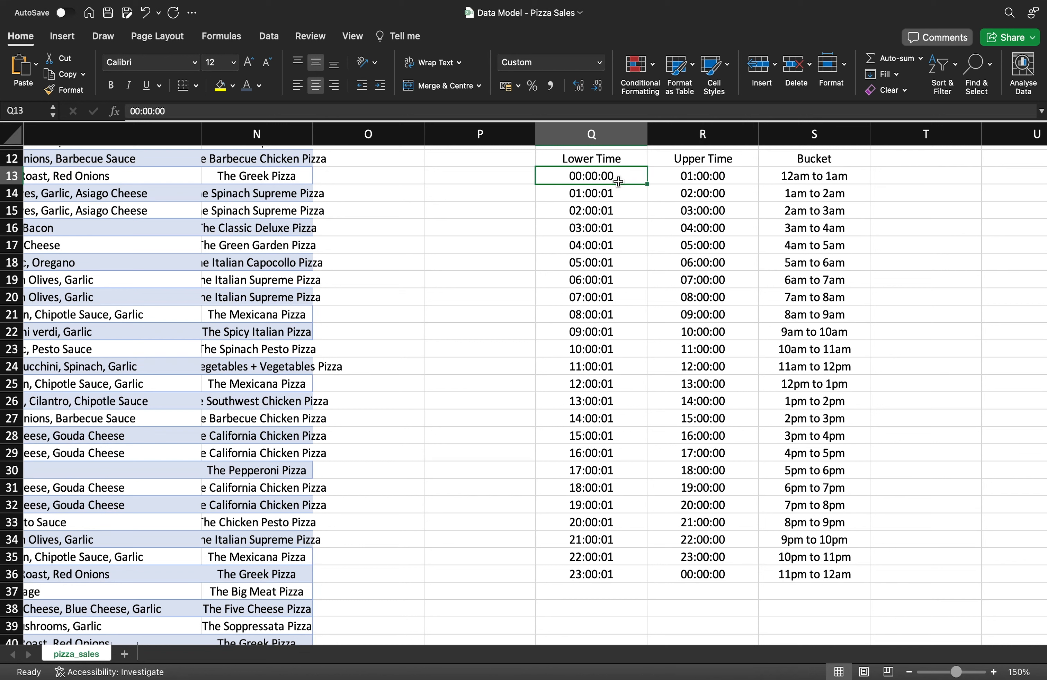
left_click(680, 195)
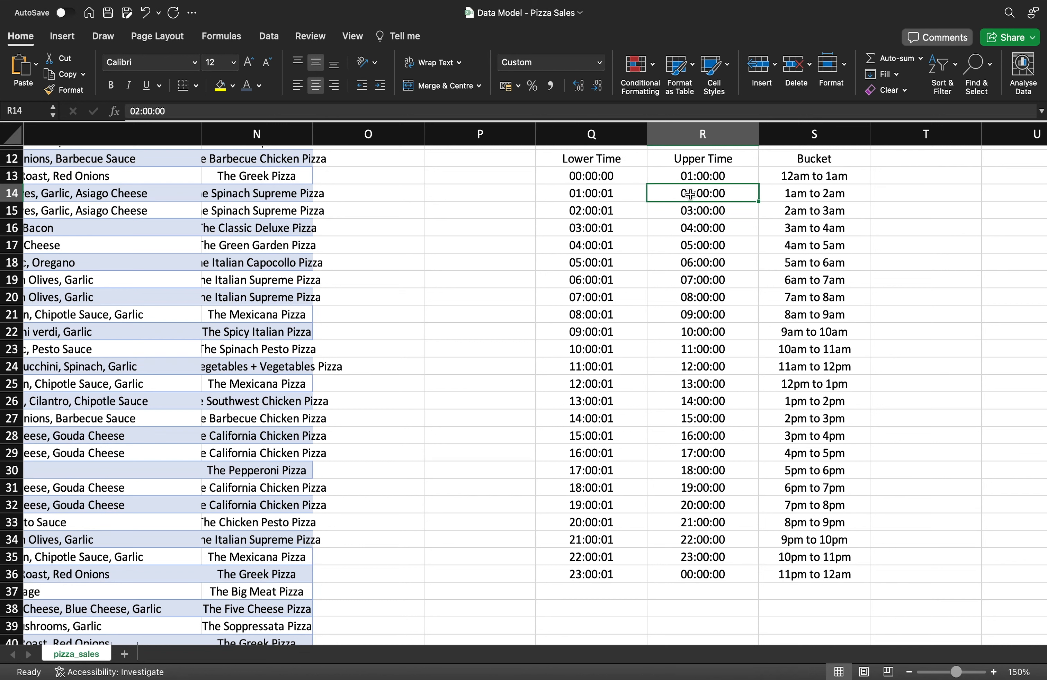
left_click(631, 211)
left_click(684, 233)
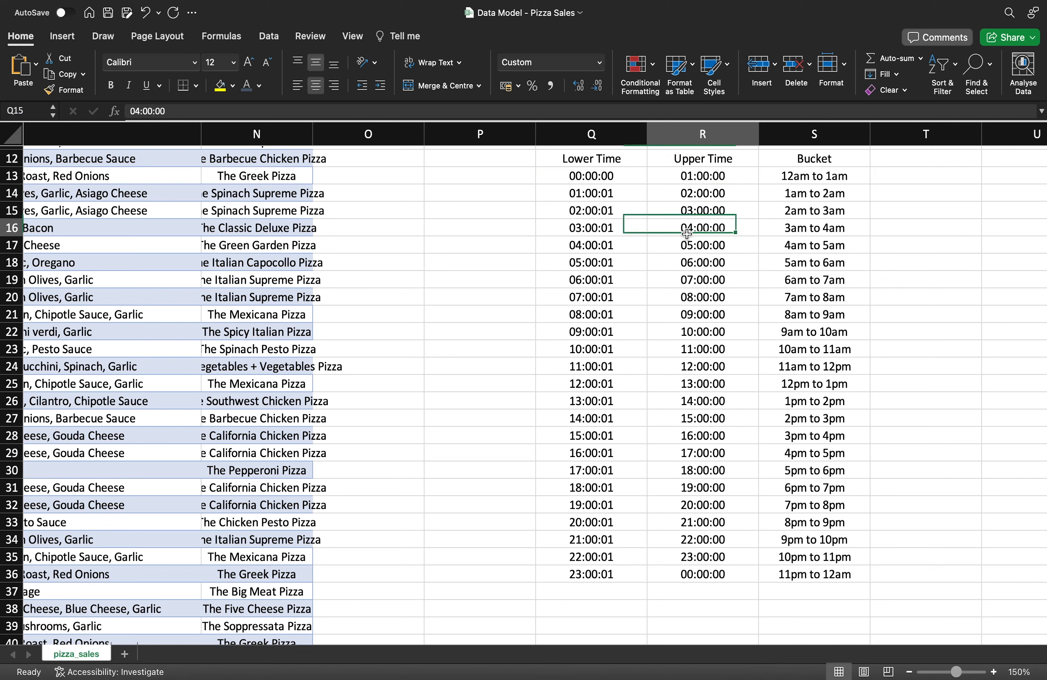
left_click(636, 247)
left_click(683, 267)
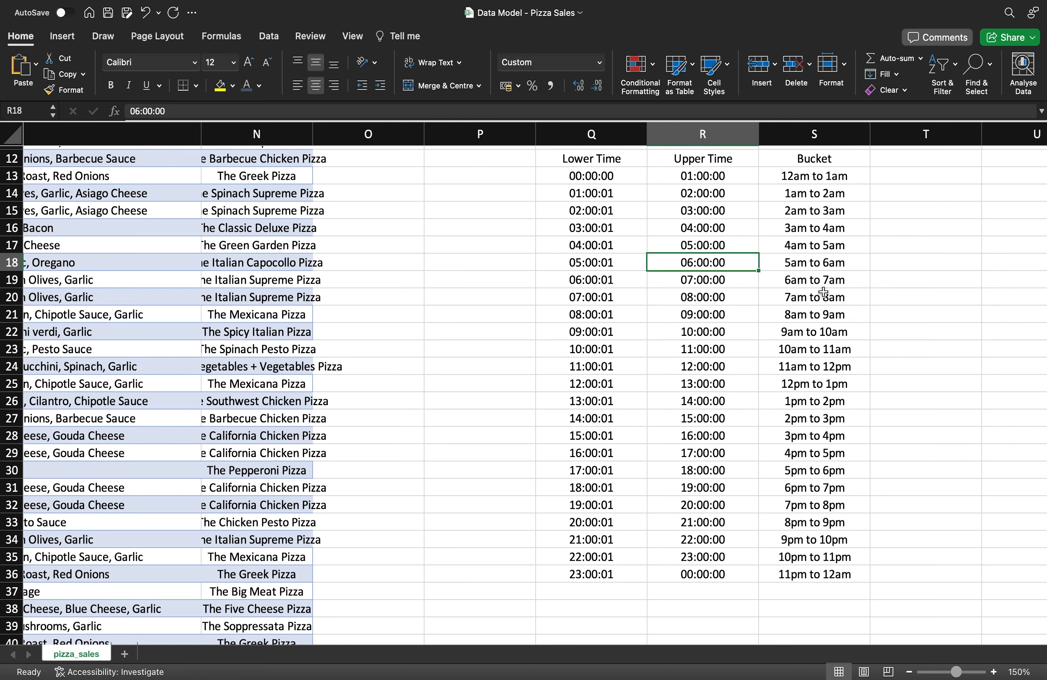
left_click(630, 176)
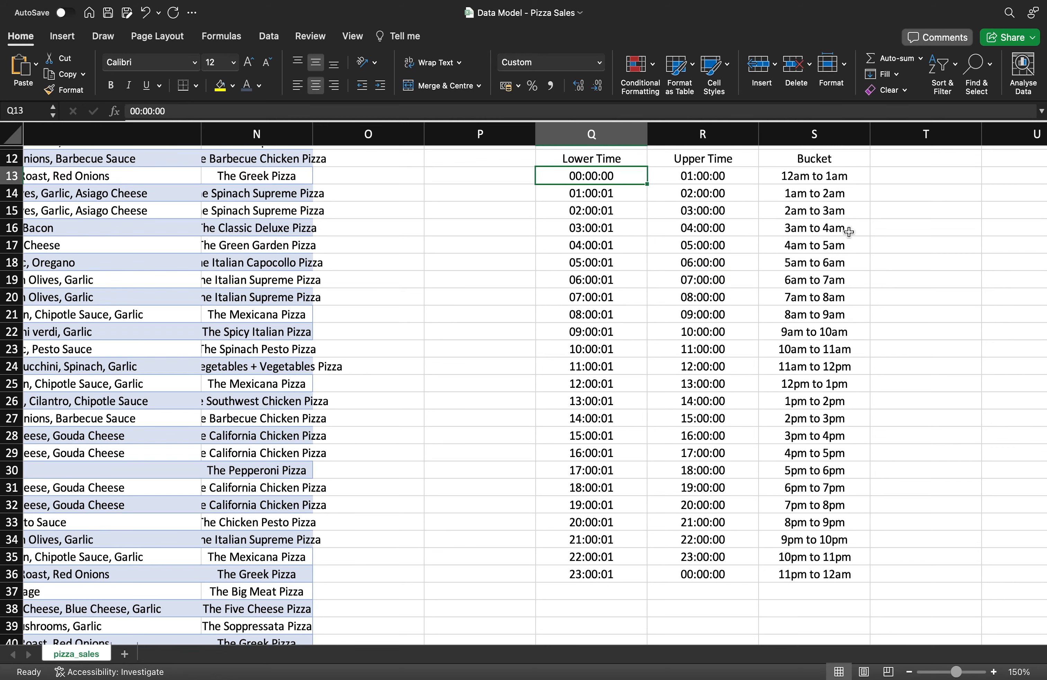
scroll(944, 373, "up", 3)
scroll(944, 373, "right", 1)
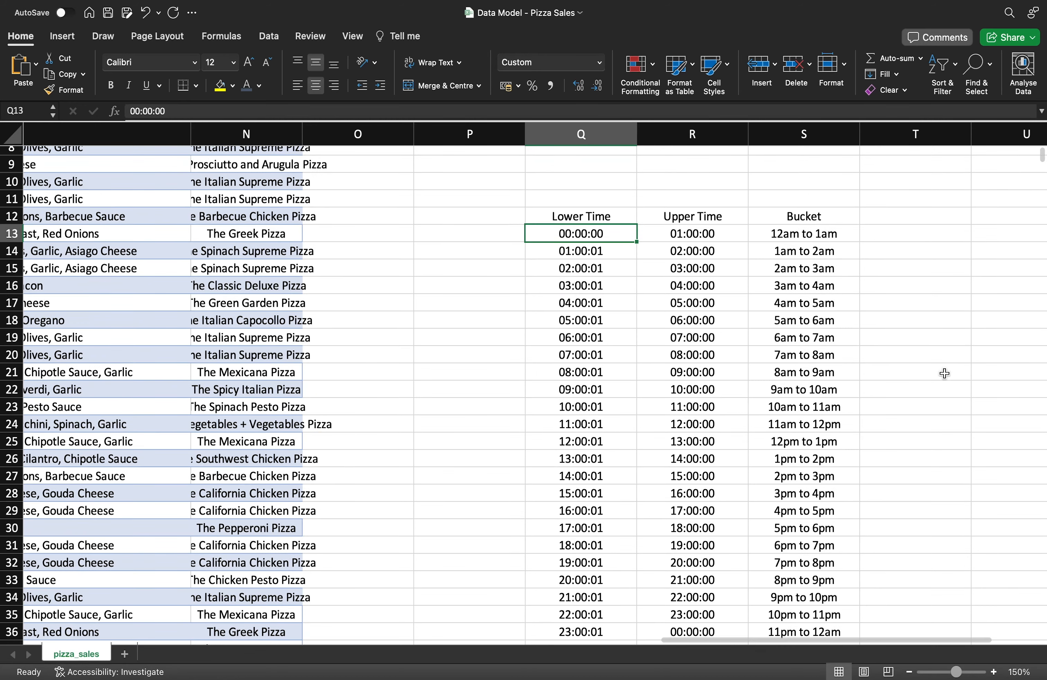
scroll(921, 264, "down", 3)
scroll(921, 264, "up", 1)
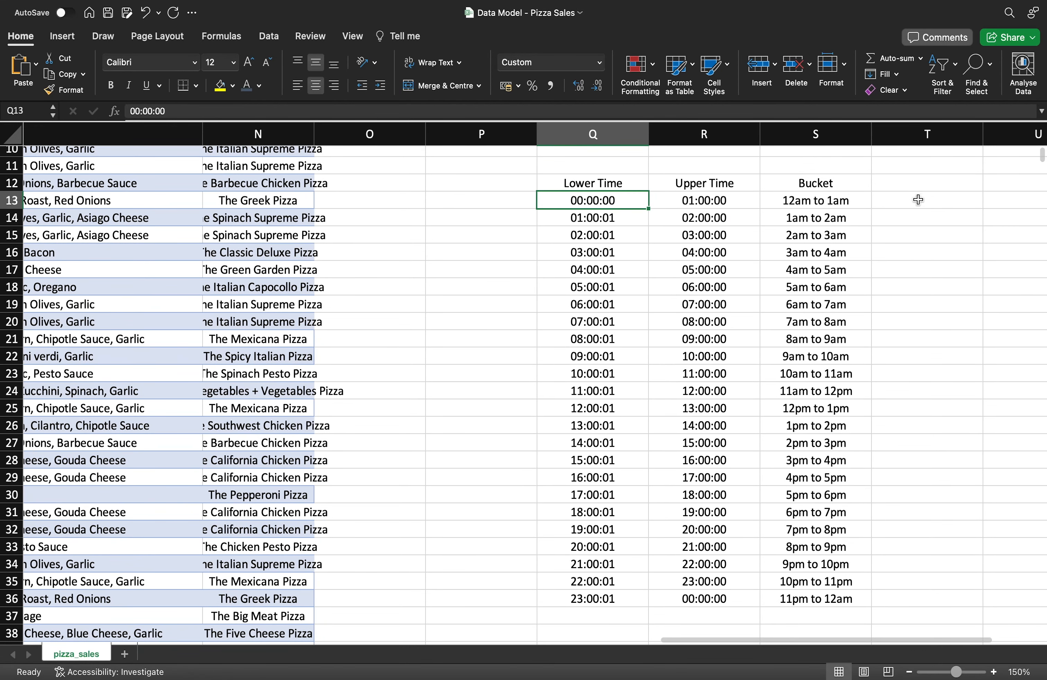
left_click(922, 182)
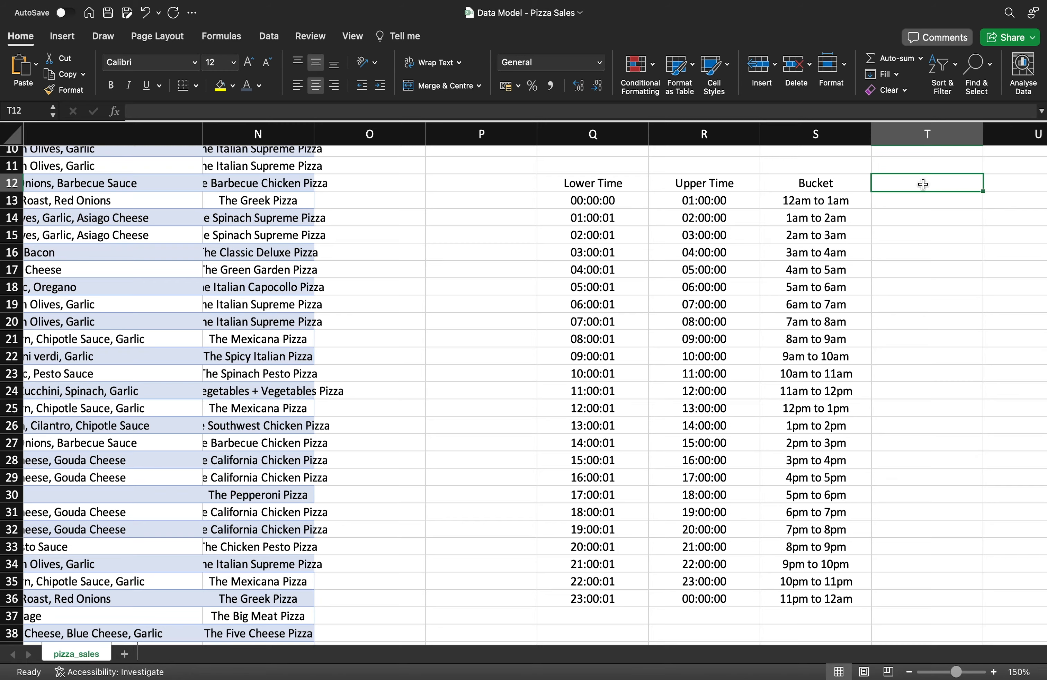
key("Down")
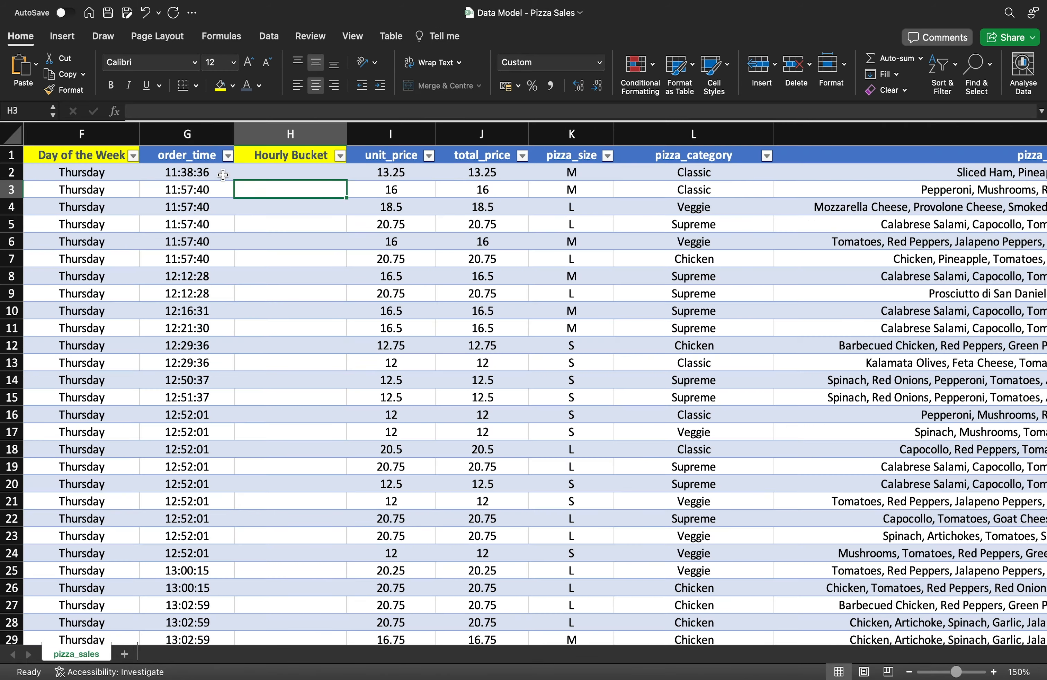
Start a VLOOKUP formula in H2, the first Hourly Bucket cell, with the row's order_time in G2 as lookup value.
left_click(221, 173)
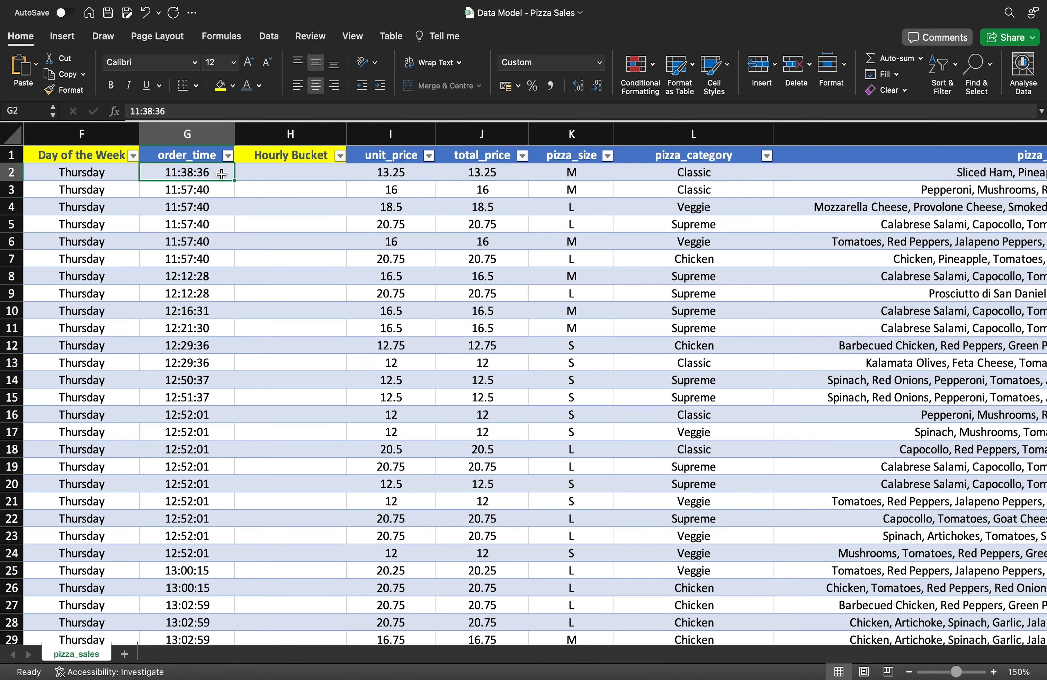
left_click(267, 174)
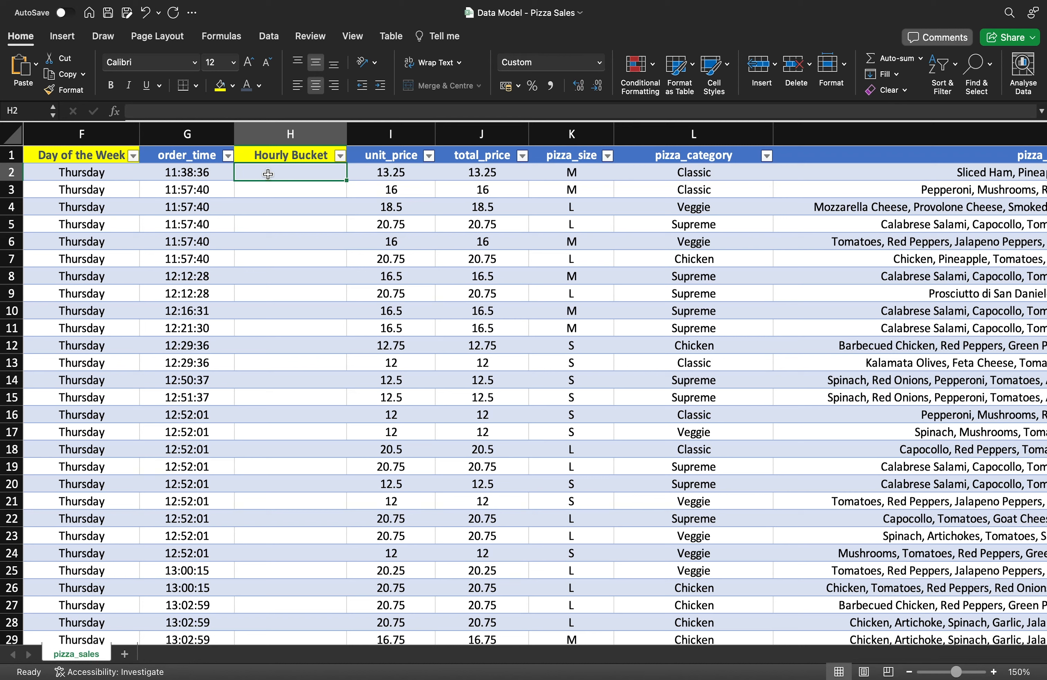
type("=vlooku")
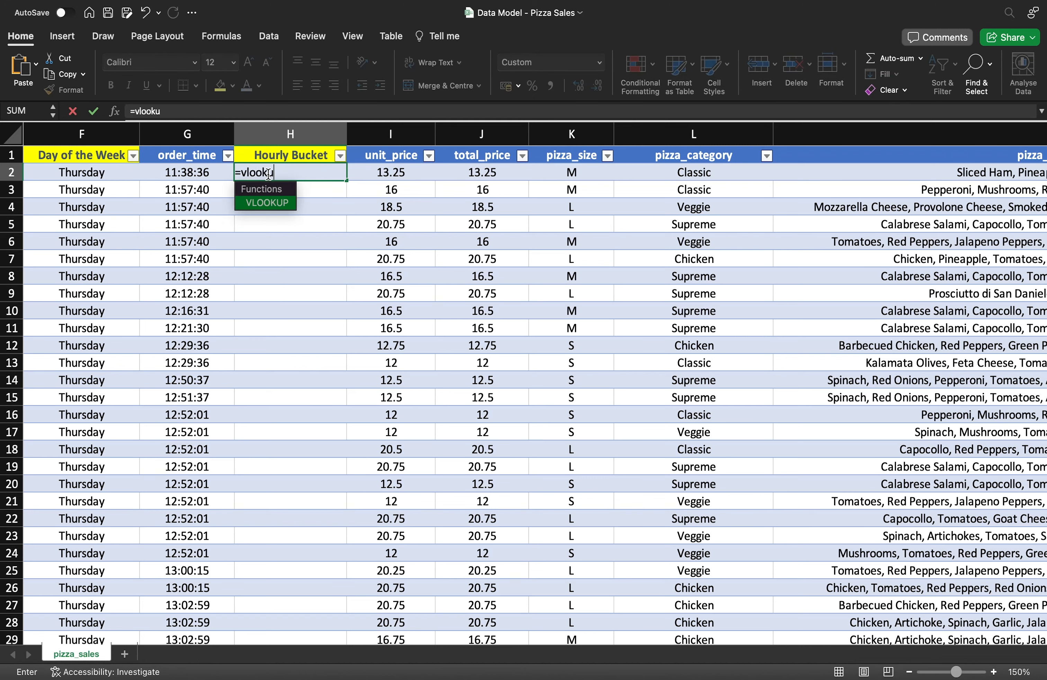
type("p(")
left_click(209, 173)
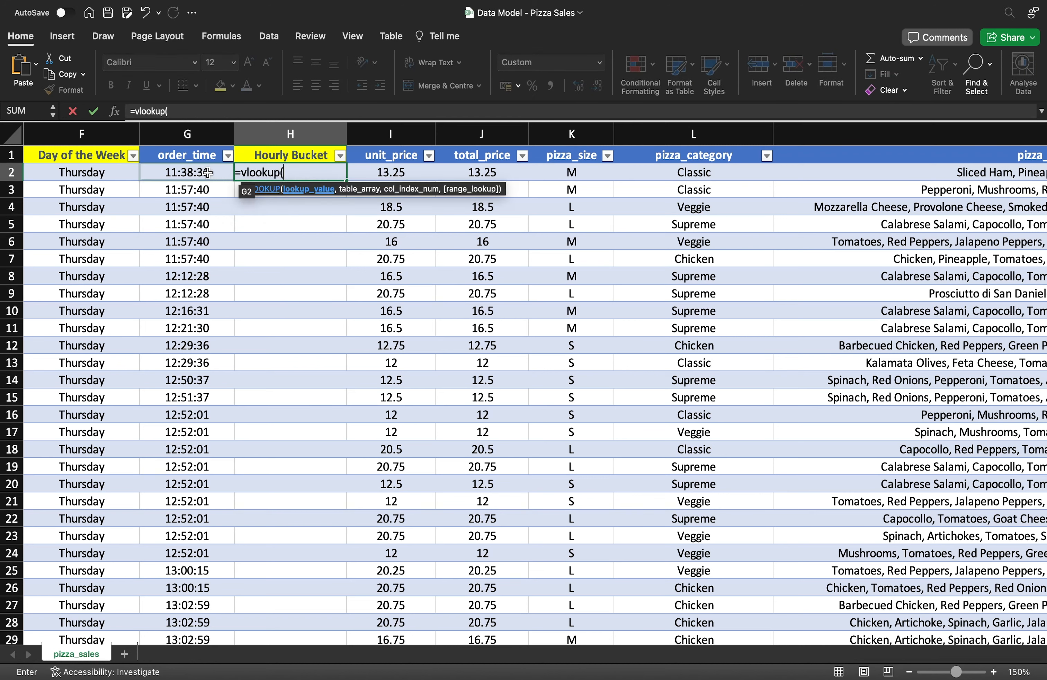
left_click(207, 173)
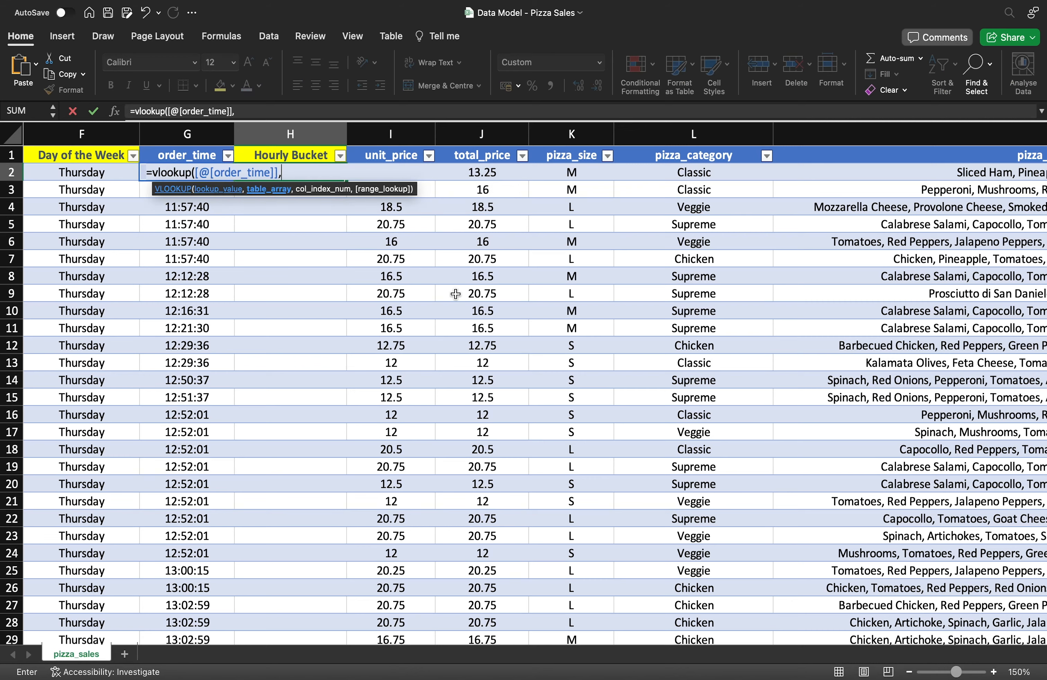
type(",")
Give the H2 lookup the mapping table Q13:S36 as its table array and 3 as its column index.
scroll(455, 293, "right", 5)
scroll(455, 294, "right", 10)
scroll(455, 296, "down", 5)
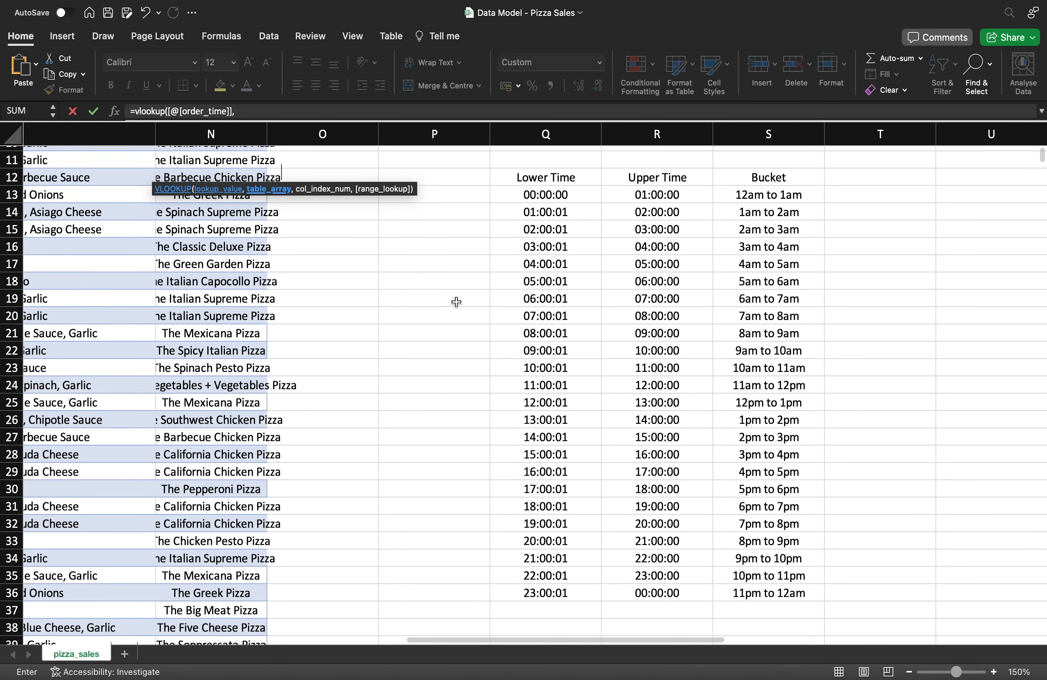
left_click_drag(546, 194, 742, 591)
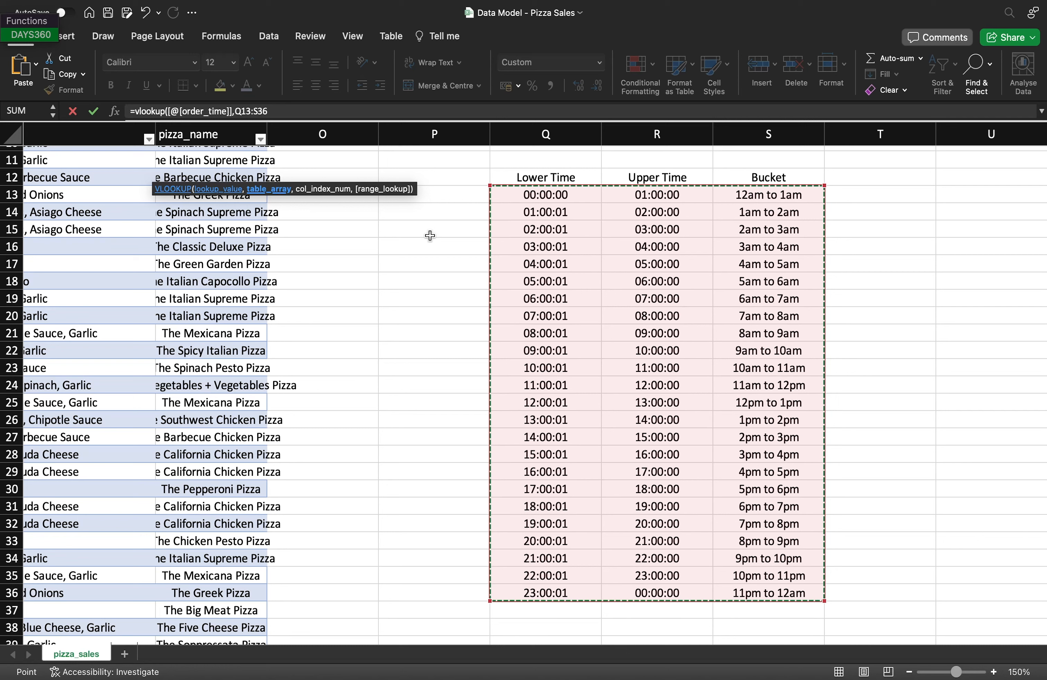
type(",")
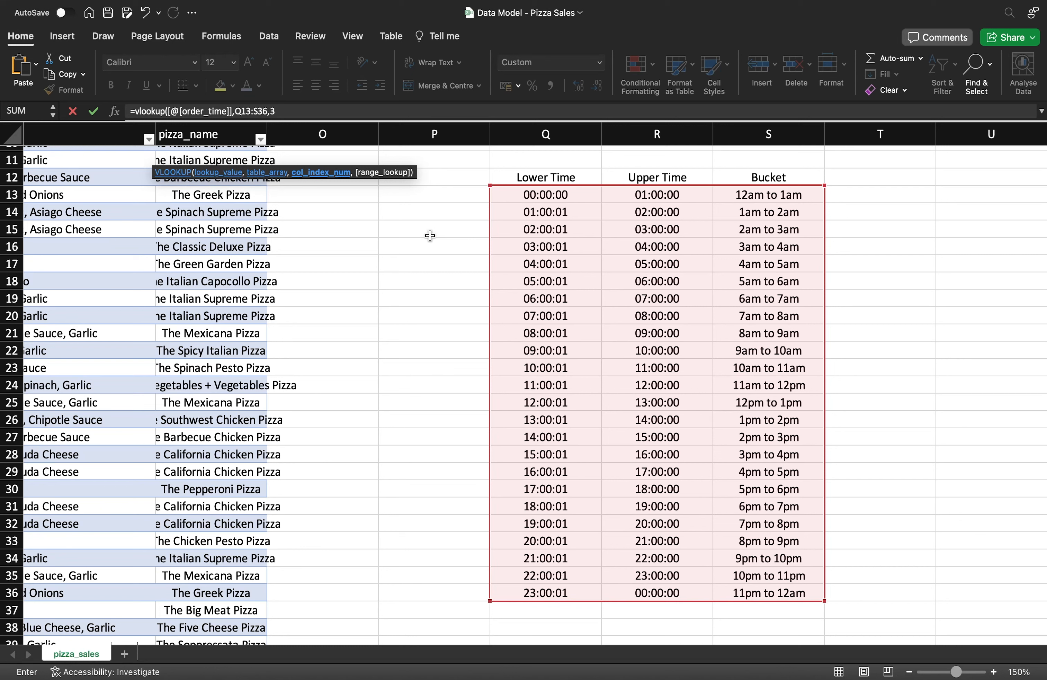
type("3,")
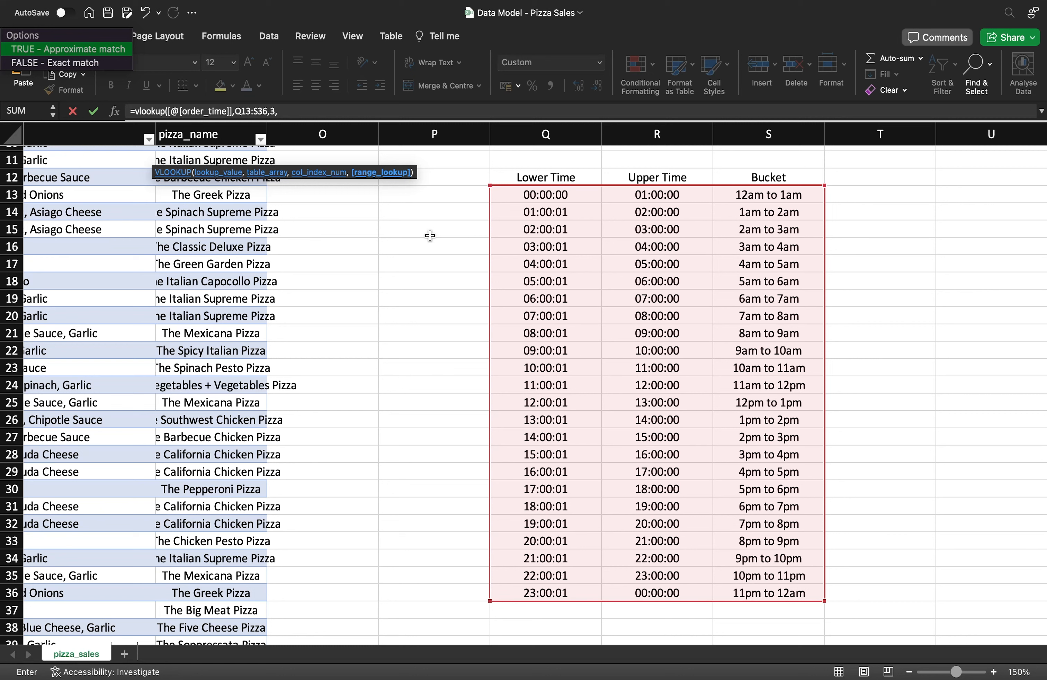
Complete the H2 lookup with 1 for an approximate match, then undo the automatic fill of the column.
double_click(82, 50)
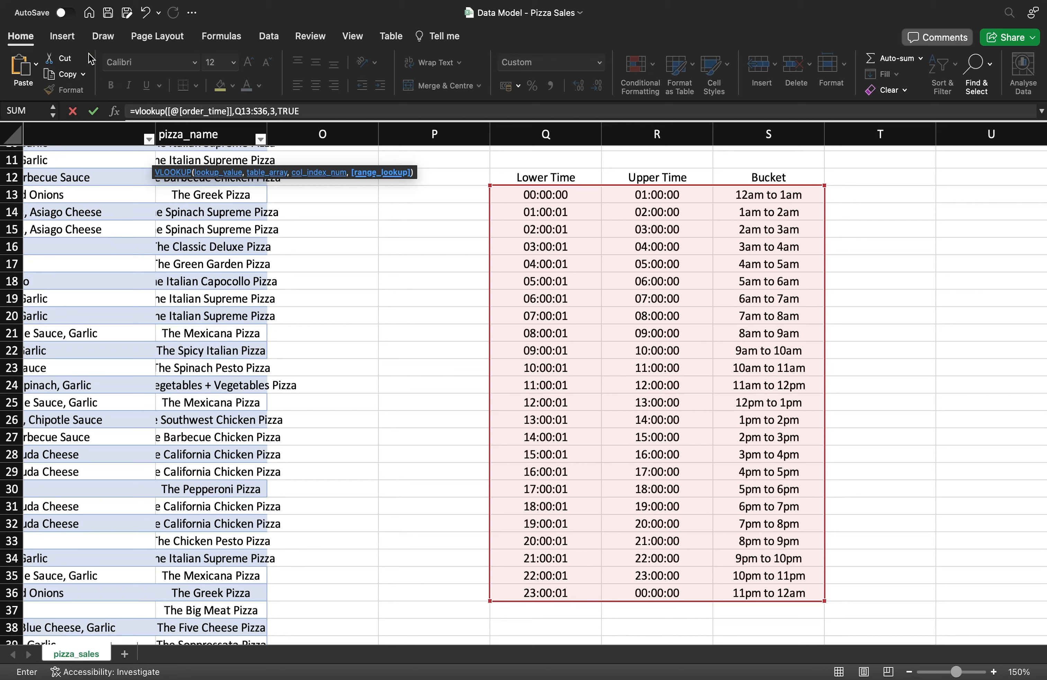
left_click(327, 115)
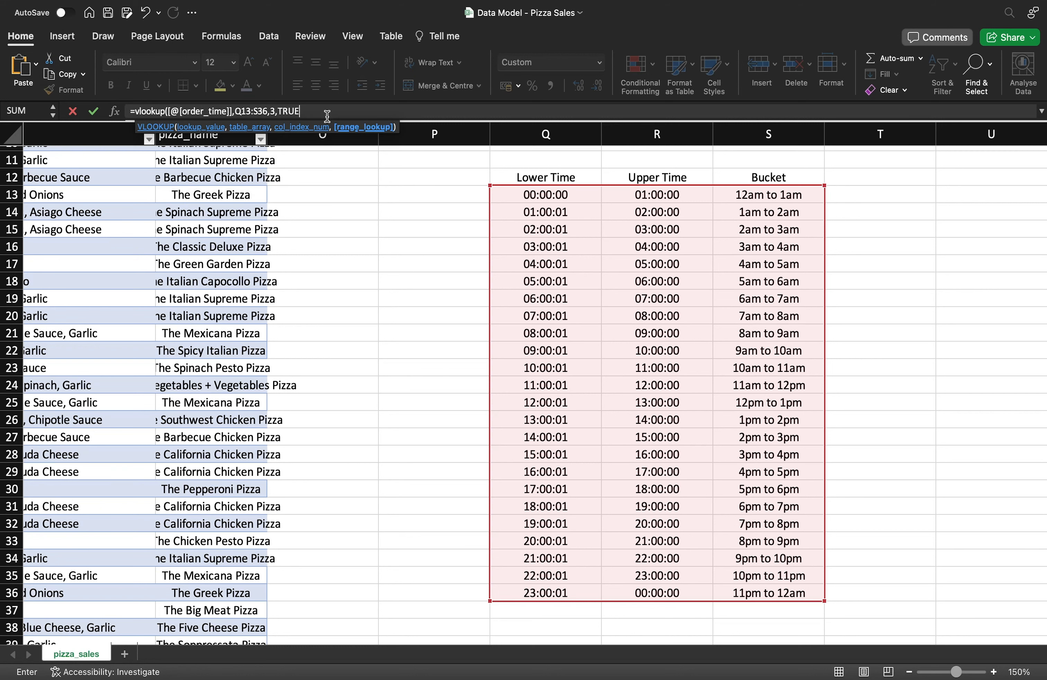
key("BackSpace")
key("BackSpace")
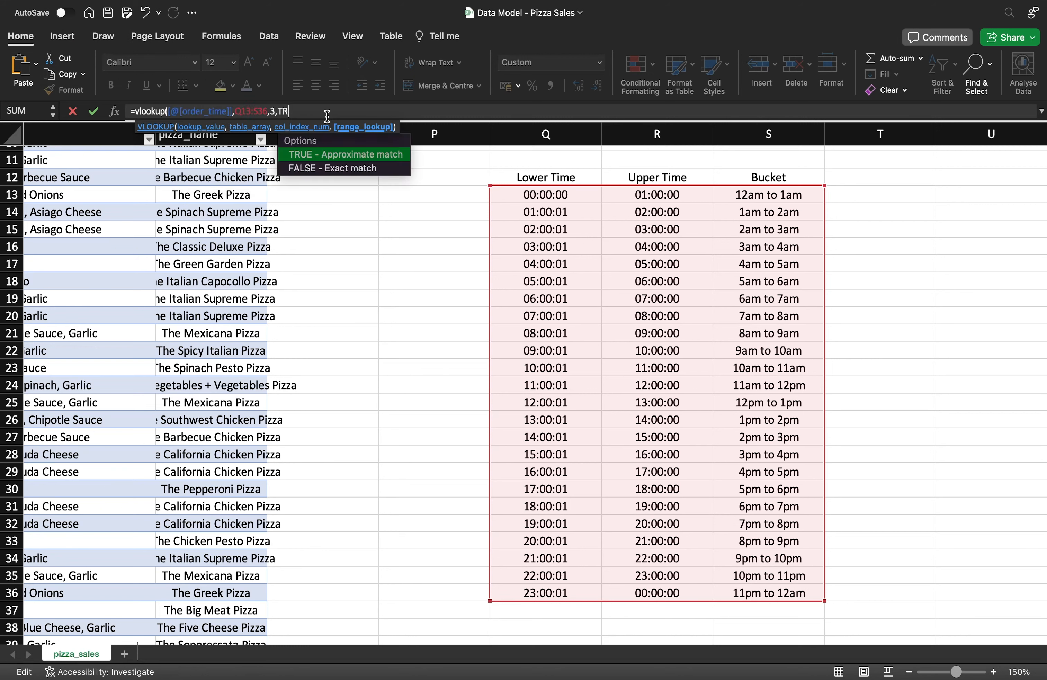
type("1)")
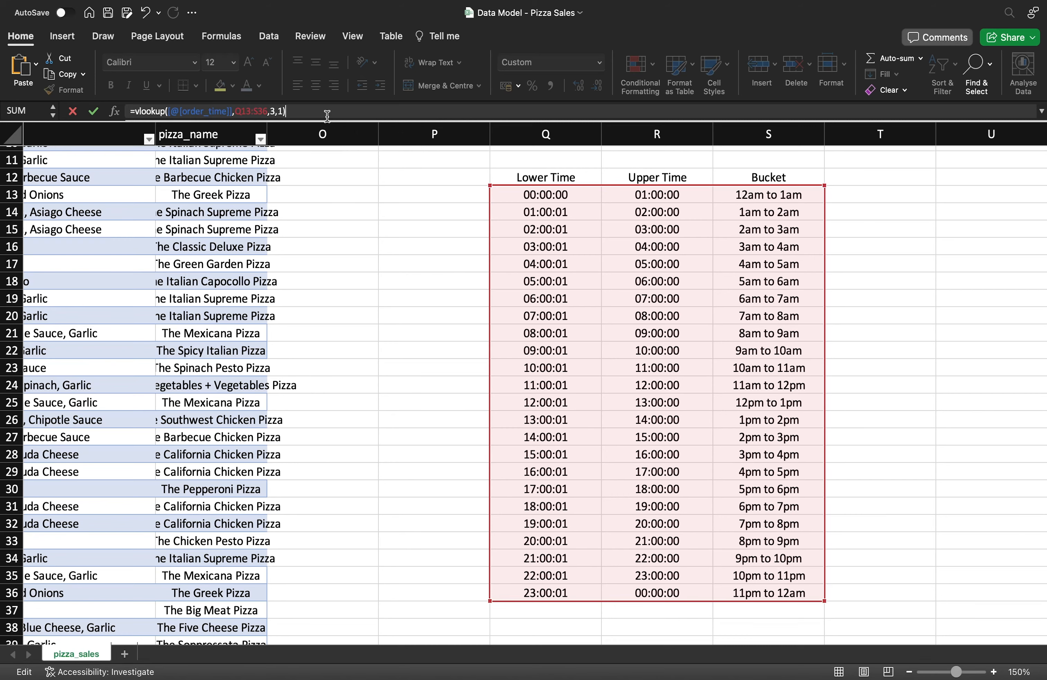
key("Return")
key("super+z")
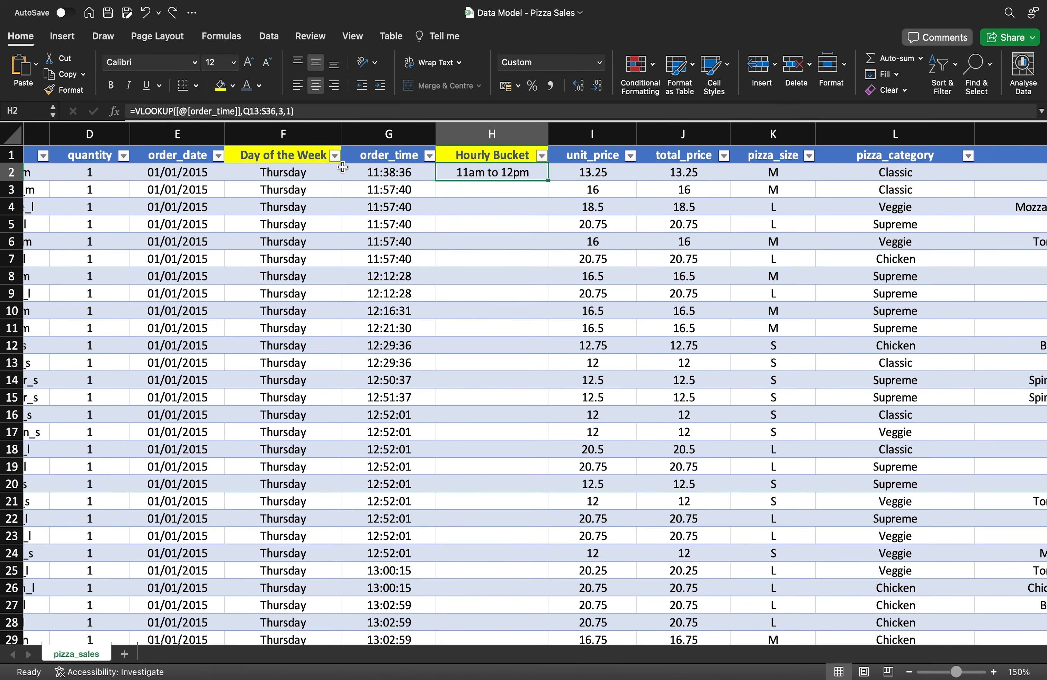
Make the H2 lookup range absolute as $Q$13:$S$36 and apply the formula to the Hourly Bucket column.
left_click(254, 111)
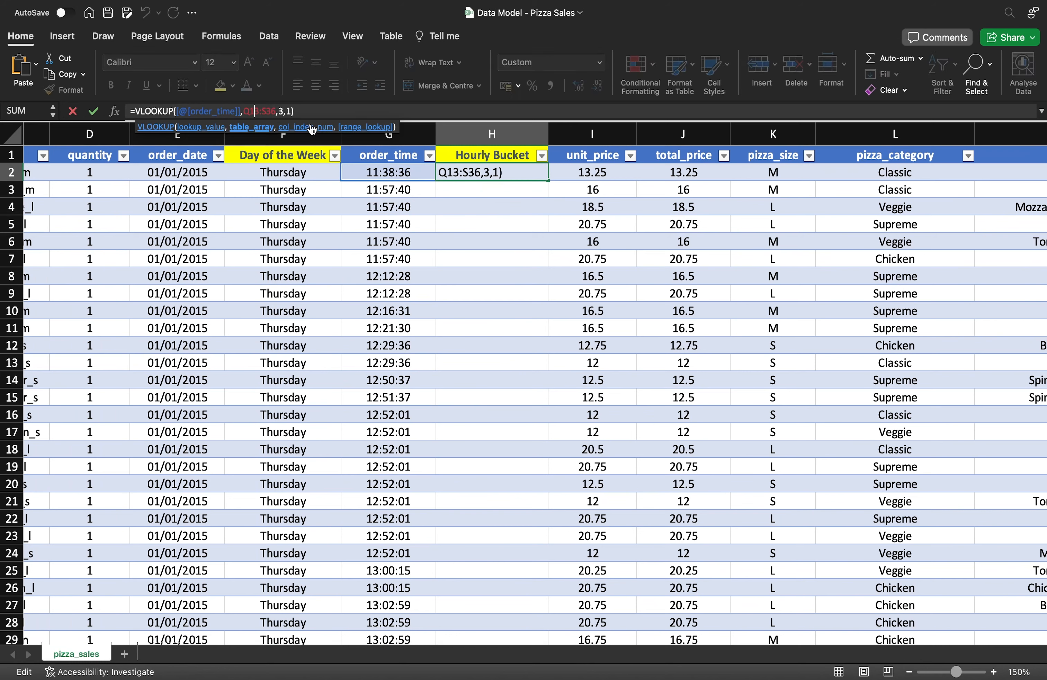
type("$S")
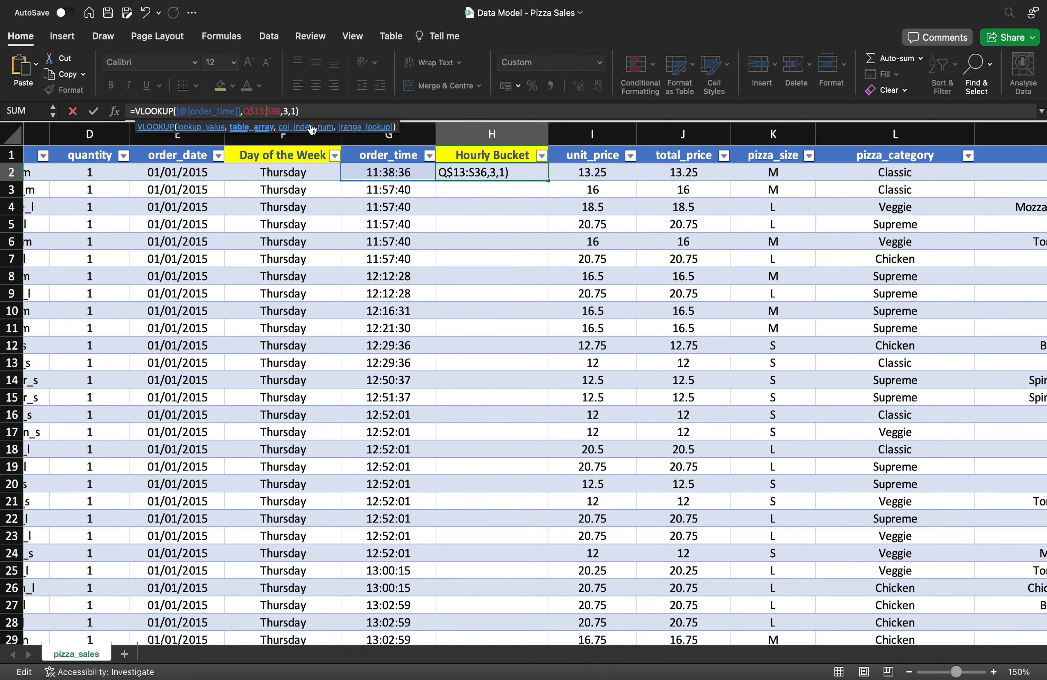
type("$")
key("Right")
type("$Q$")
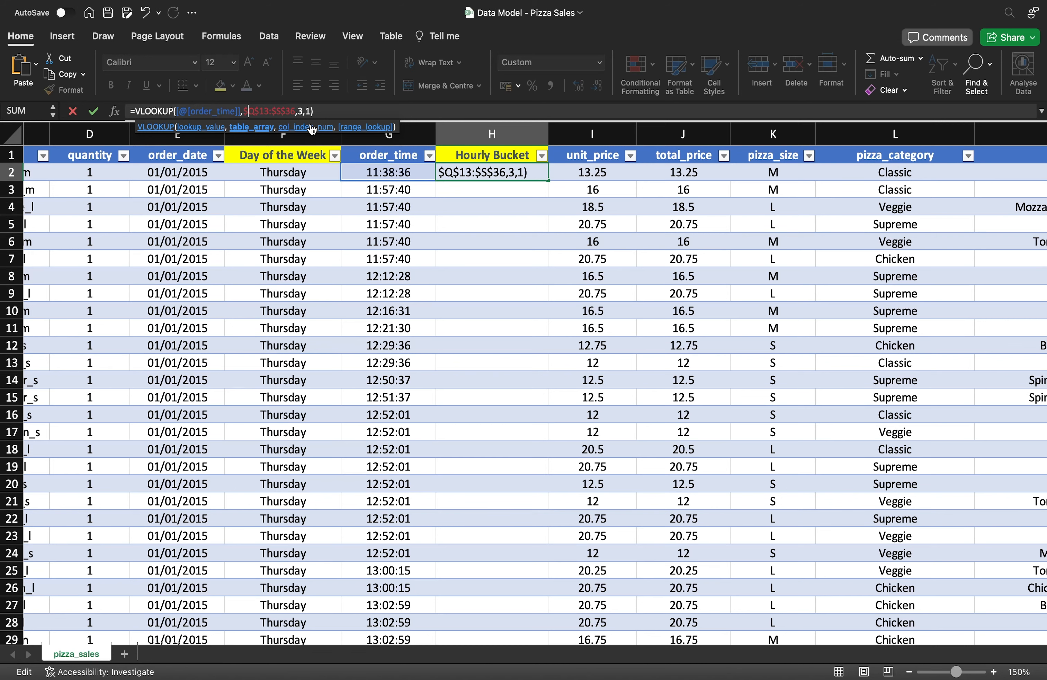
key("Return")
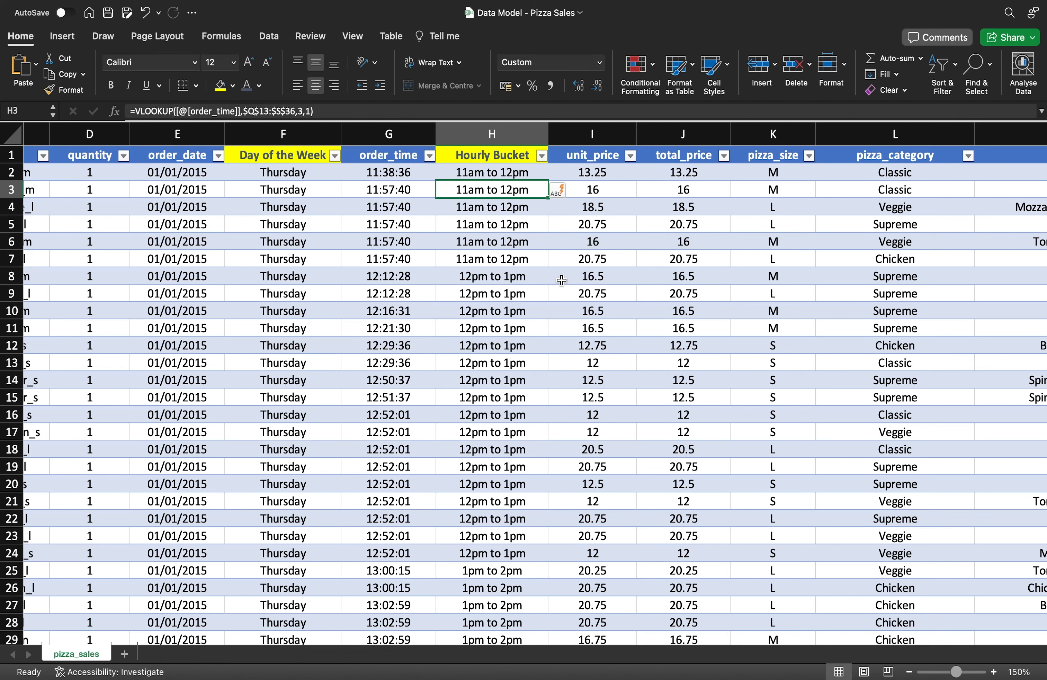
Compare the order_time and Hourly Bucket entries in rows 2 and 14.
left_click(394, 172)
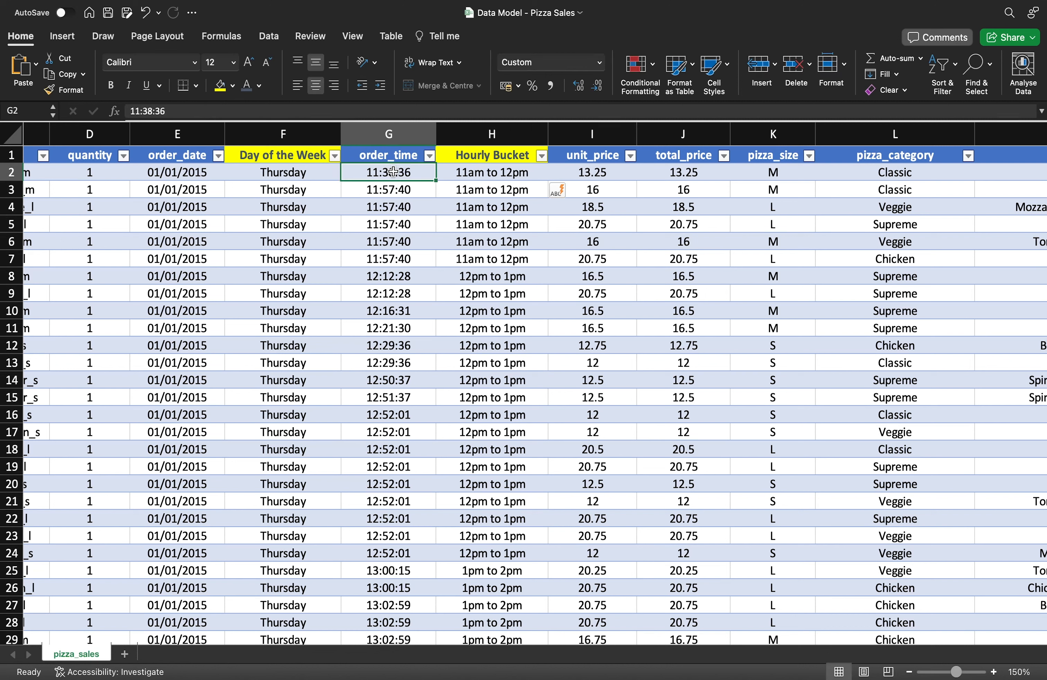
left_click(488, 173)
left_click(413, 175)
left_click(452, 180)
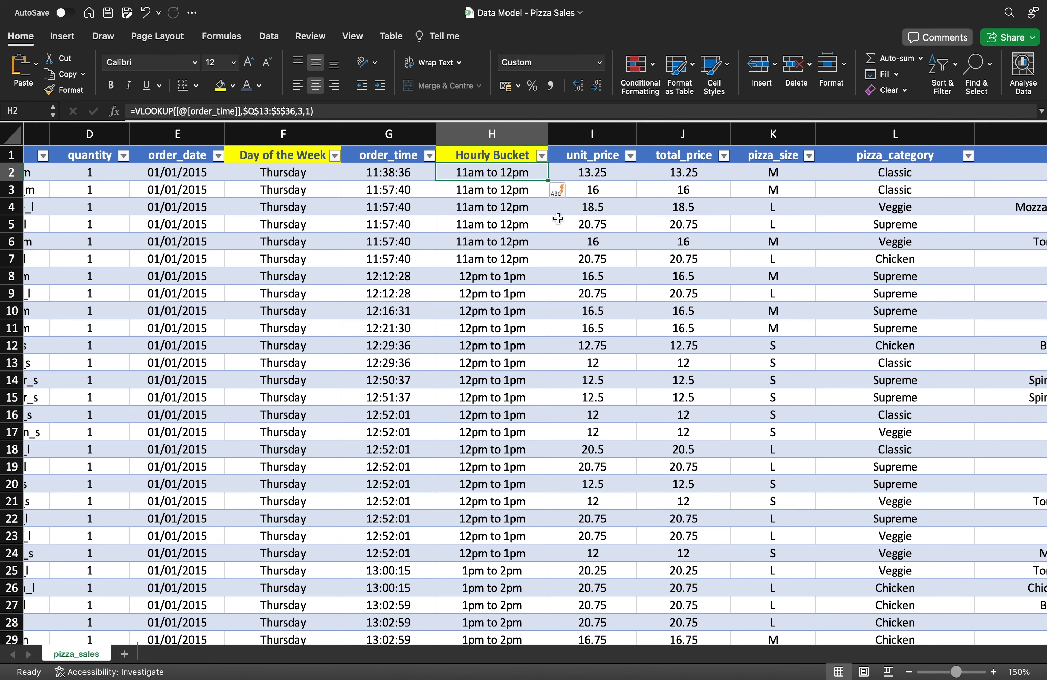
scroll(474, 344, "down", 4)
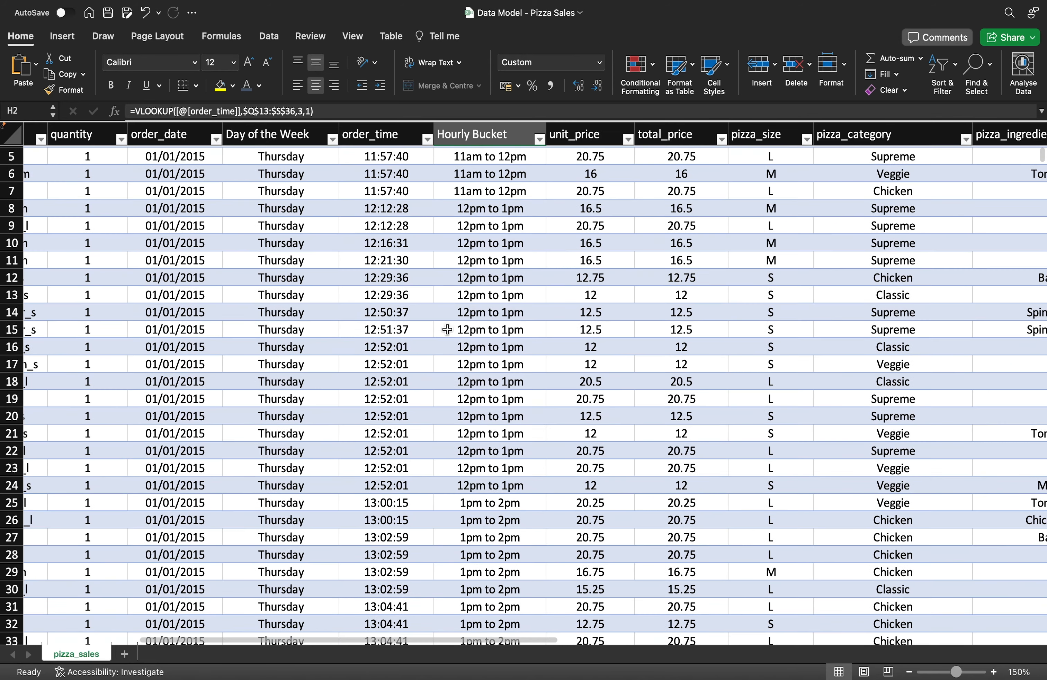
left_click(395, 313)
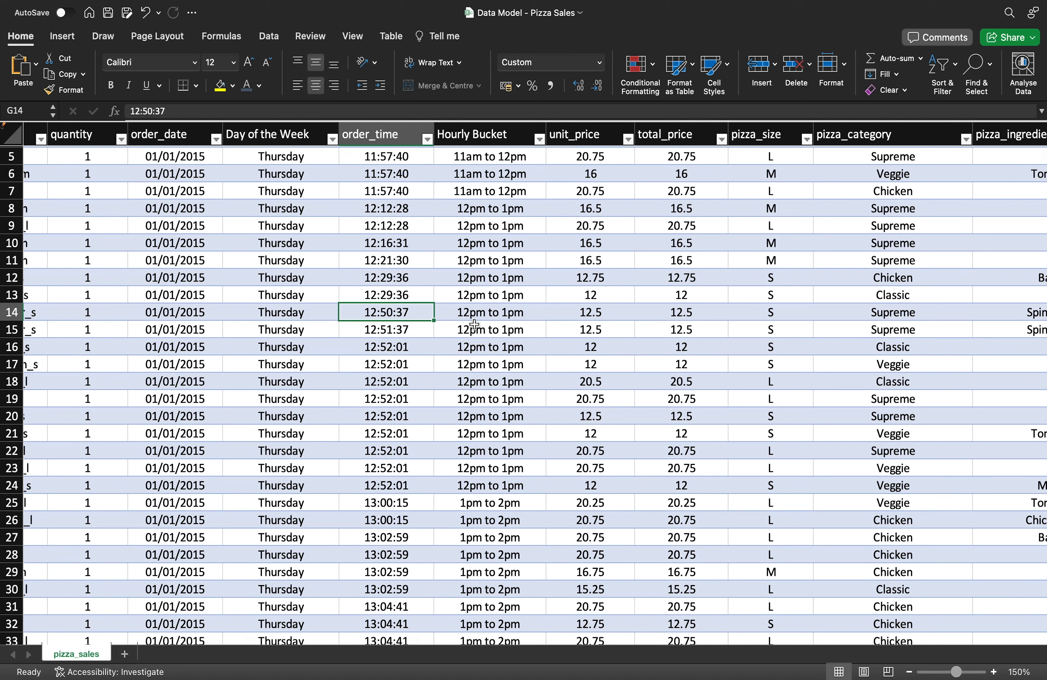
left_click(490, 315)
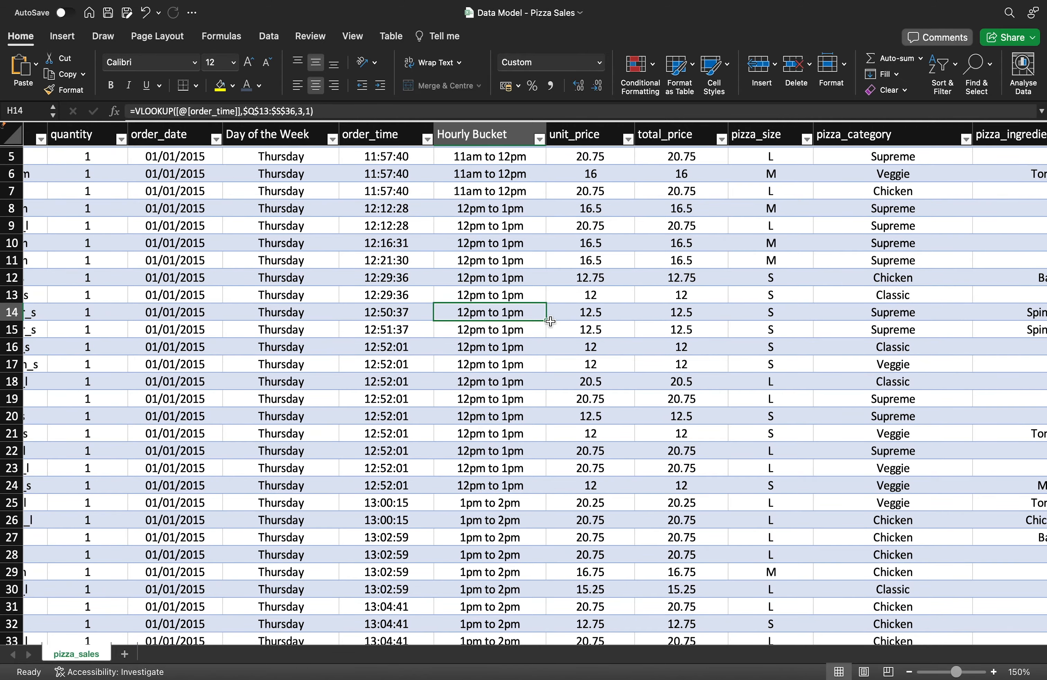
Check that the Hourly Bucket column is filled from H2 through to the last record of the table.
scroll(550, 321, "down", 20)
scroll(550, 315, "up", 10)
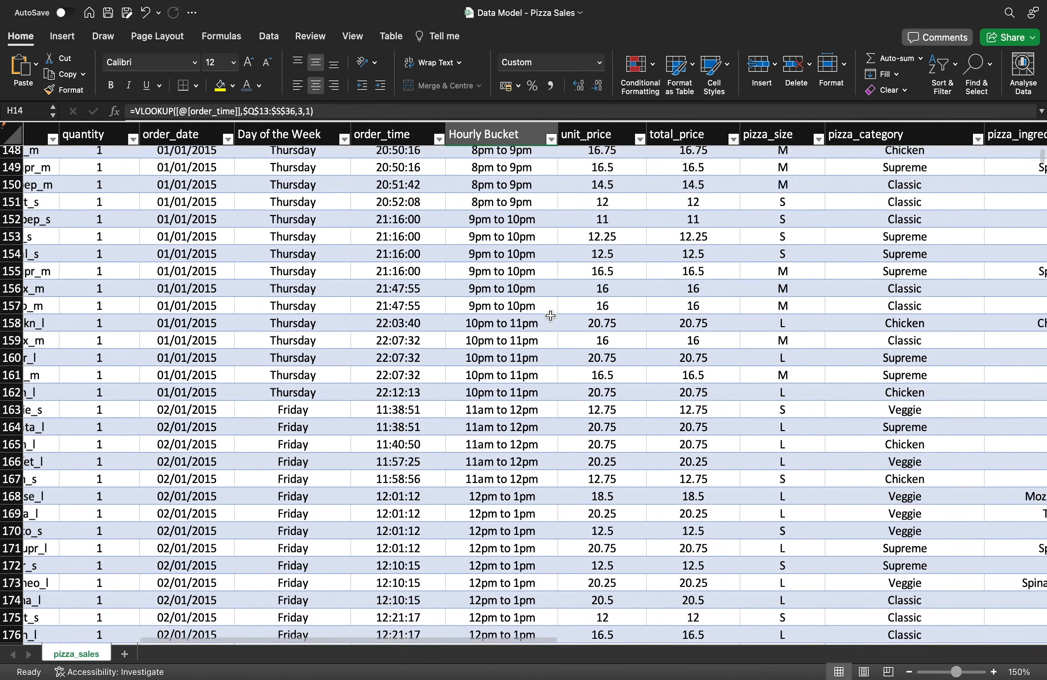
scroll(550, 316, "up", 15)
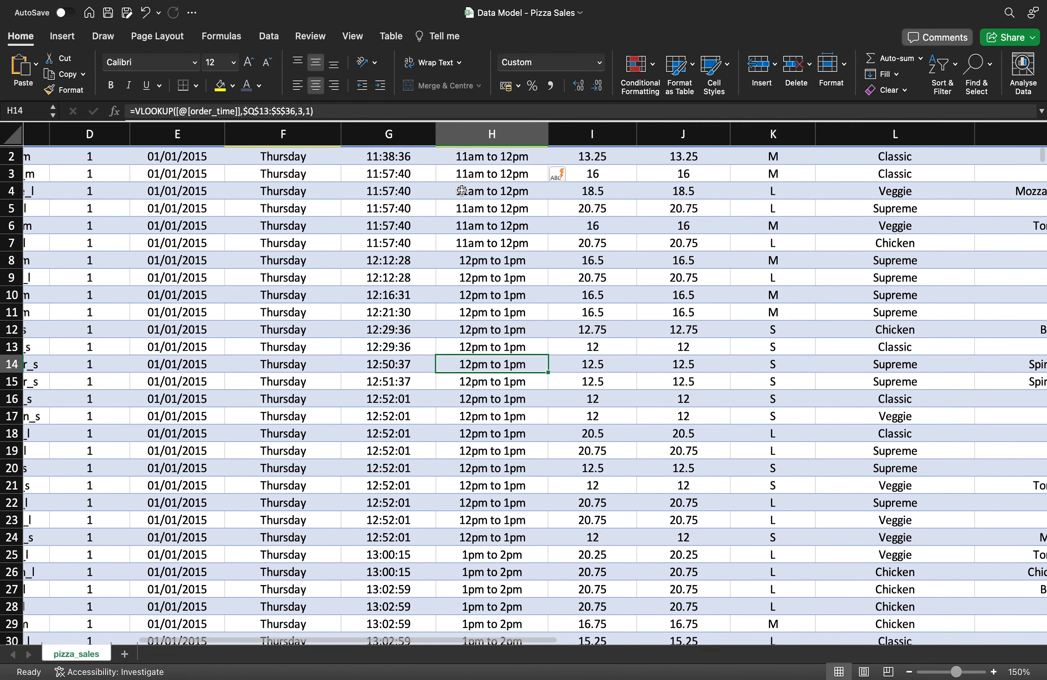
scroll(462, 191, "up", 1)
left_click(484, 169)
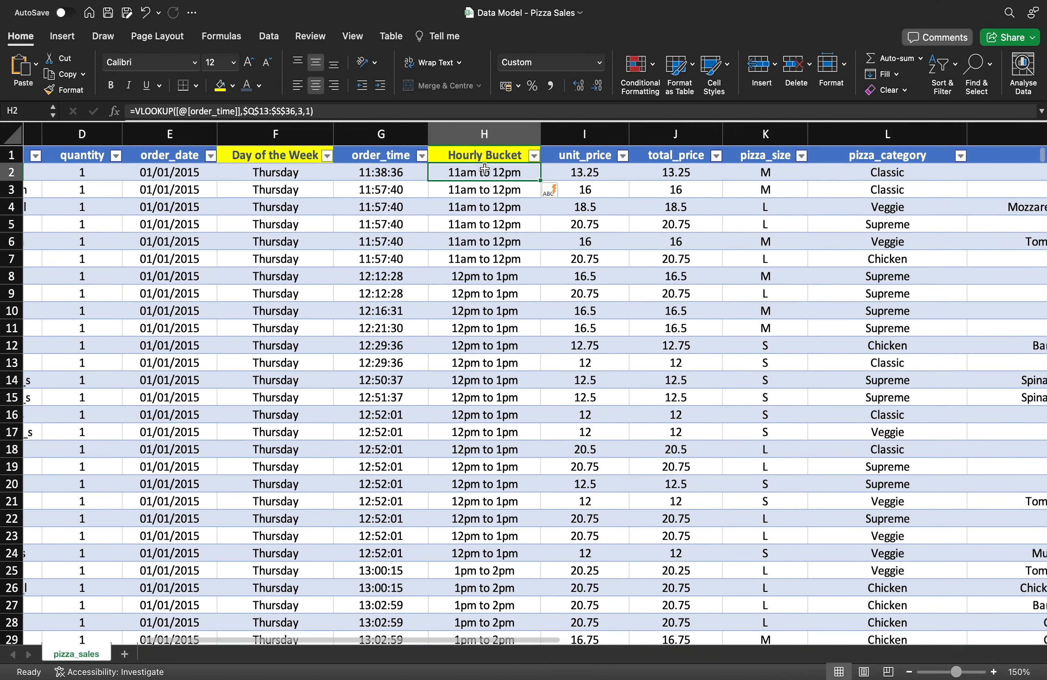
key("ctrl+shift+Down")
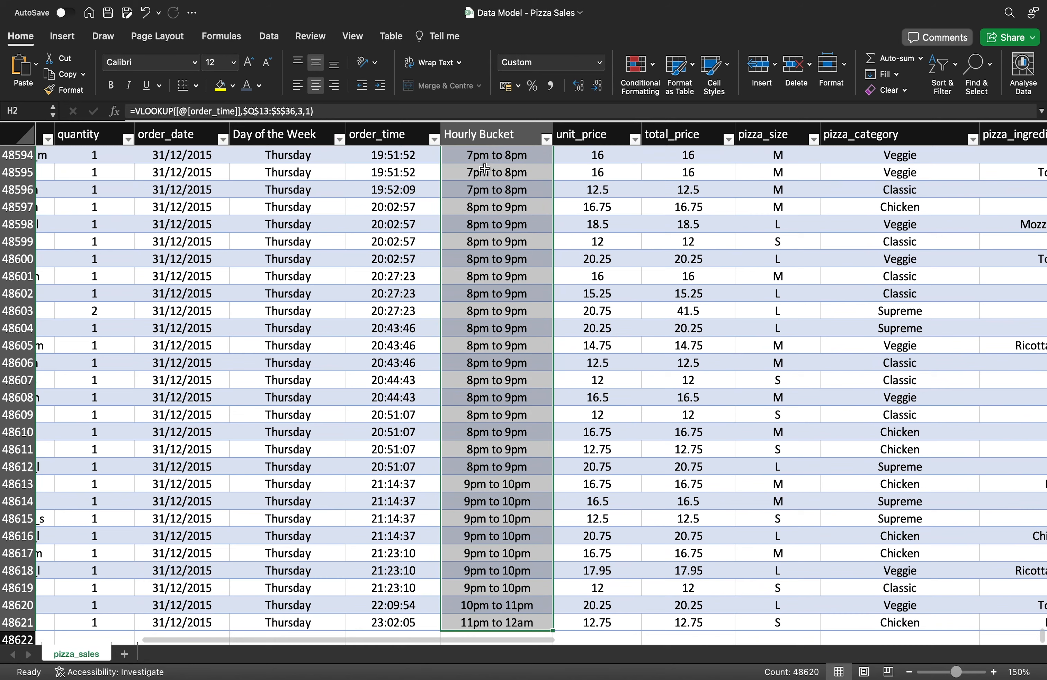
key("ctrl+Up")
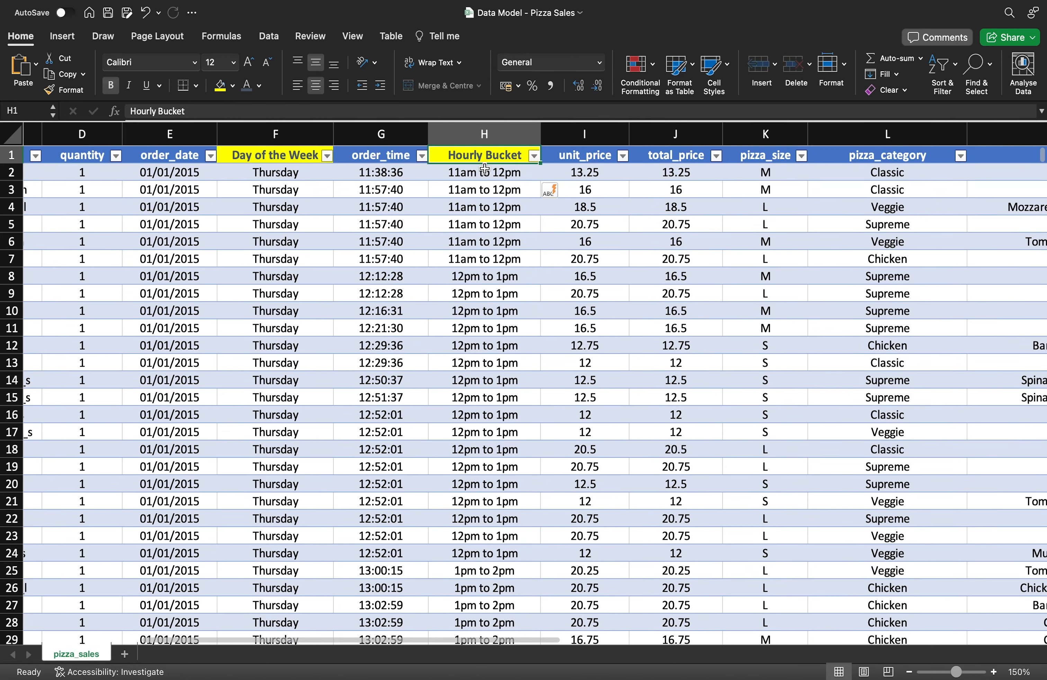
key("Down")
Review the Lower Time, Upper Time and Bucket mapping table in Q12:S36 that feeds the lookup.
scroll(486, 172, "right", 10)
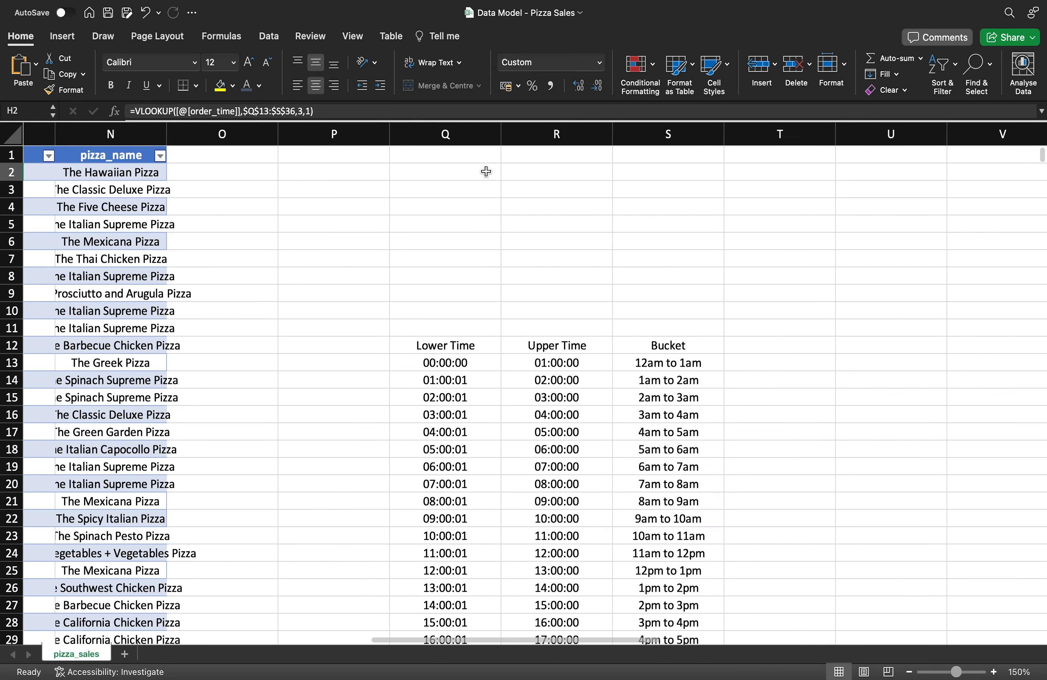
scroll(505, 252, "down", 4)
scroll(514, 278, "up", 3)
scroll(514, 277, "left", 1)
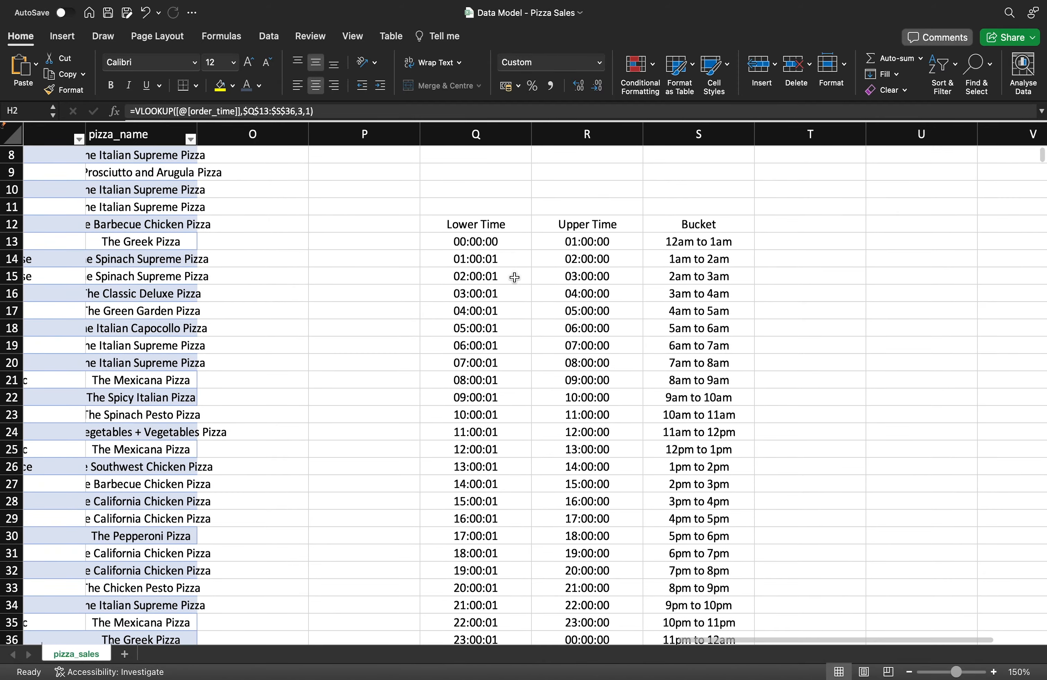
scroll(513, 277, "down", 2)
scroll(514, 277, "up", 5)
scroll(514, 277, "left", 4)
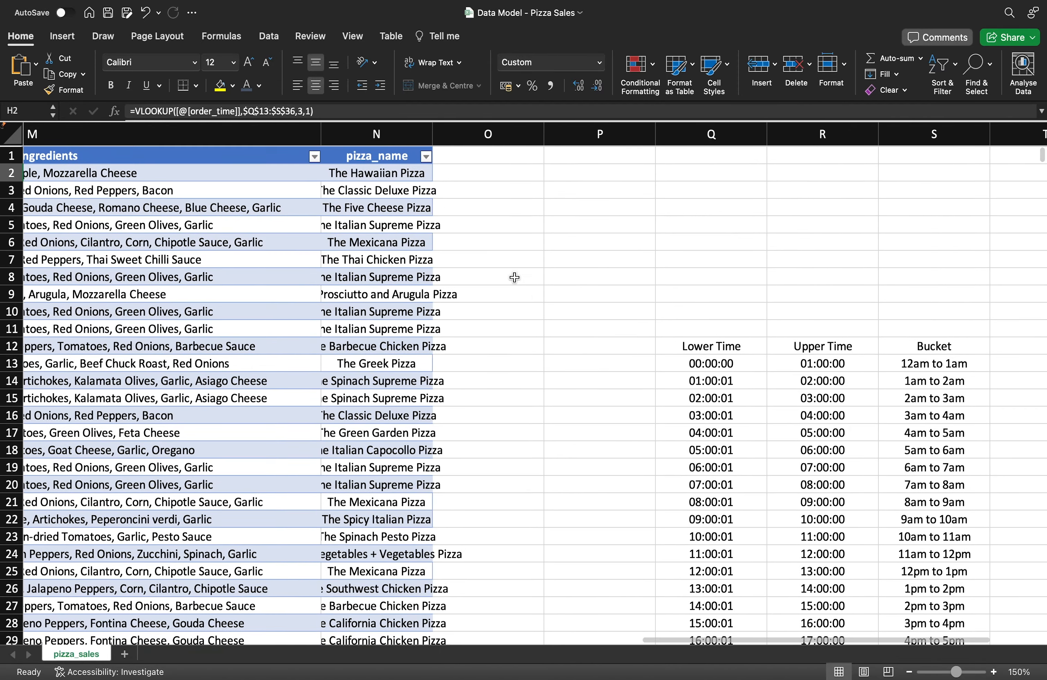
scroll(514, 278, "right", 6)
scroll(514, 277, "down", 2)
scroll(514, 277, "down", 3)
scroll(513, 277, "right", 1)
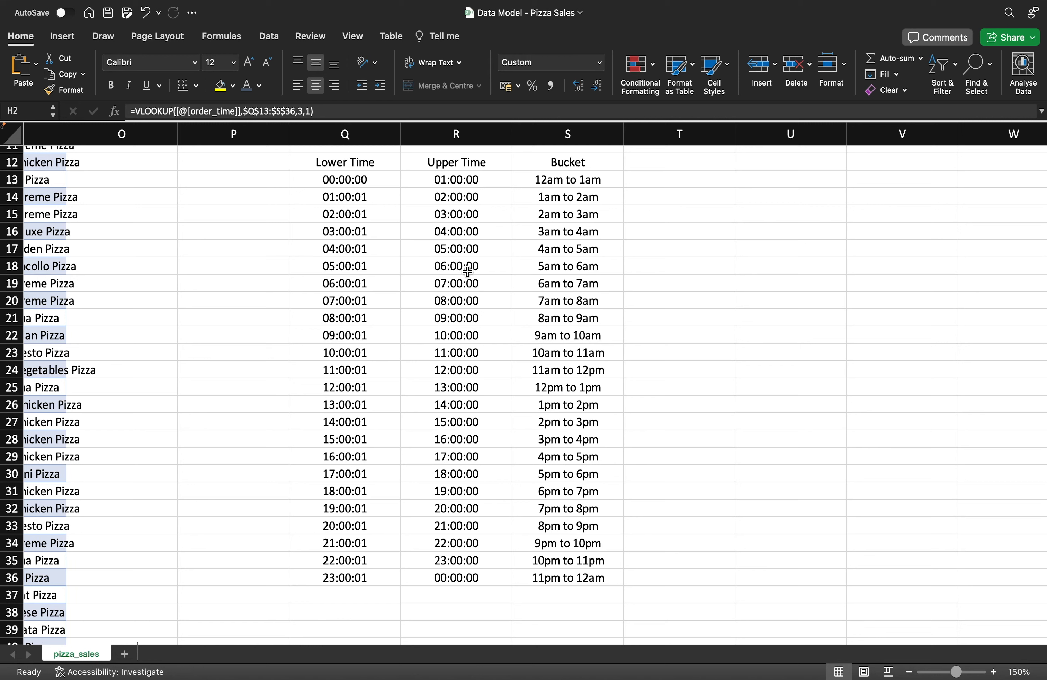
Check the first interval's lower time, upper time and bucket in row 13, then return to the Hourly Bucket column.
left_click(375, 184)
left_click(443, 179)
left_click(521, 180)
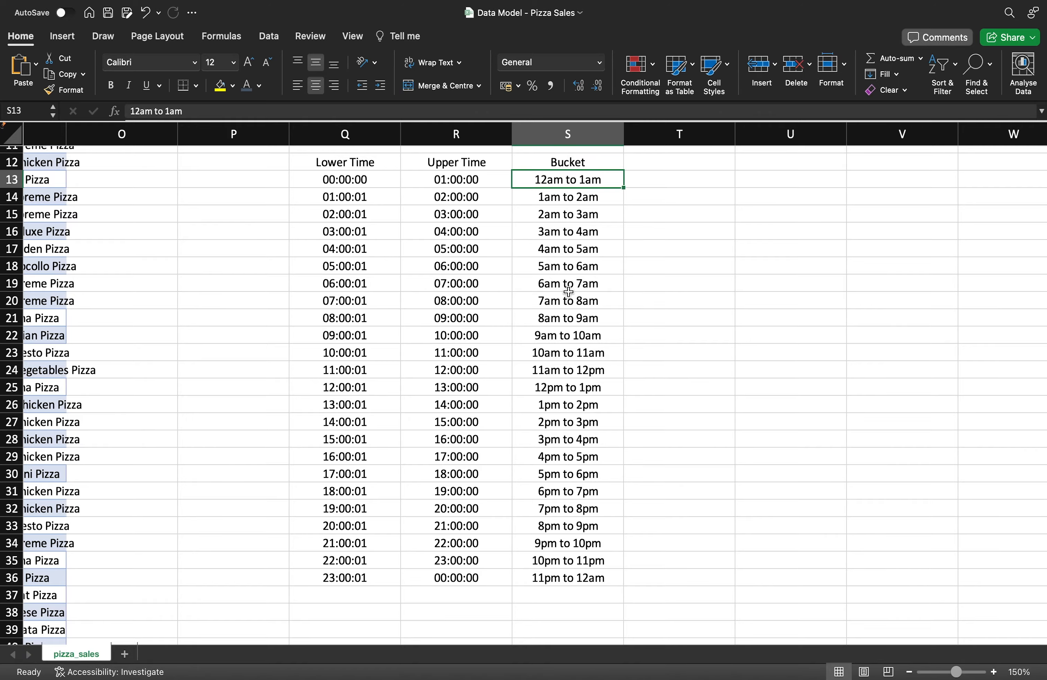
scroll(568, 292, "left", 15)
scroll(569, 291, "up", 4)
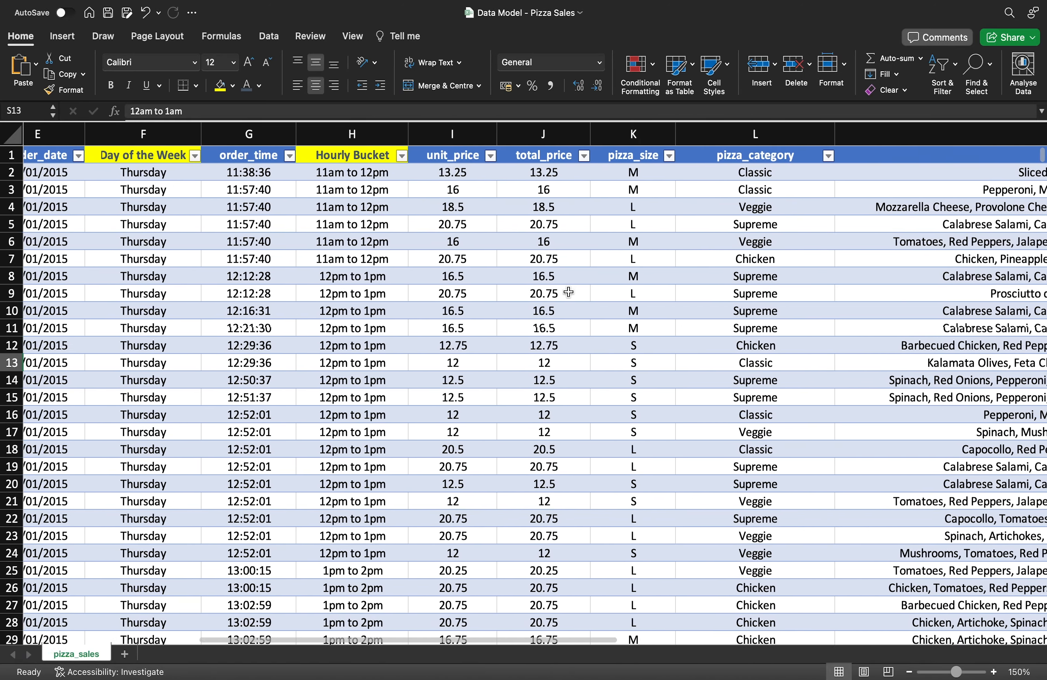
scroll(569, 292, "left", 2)
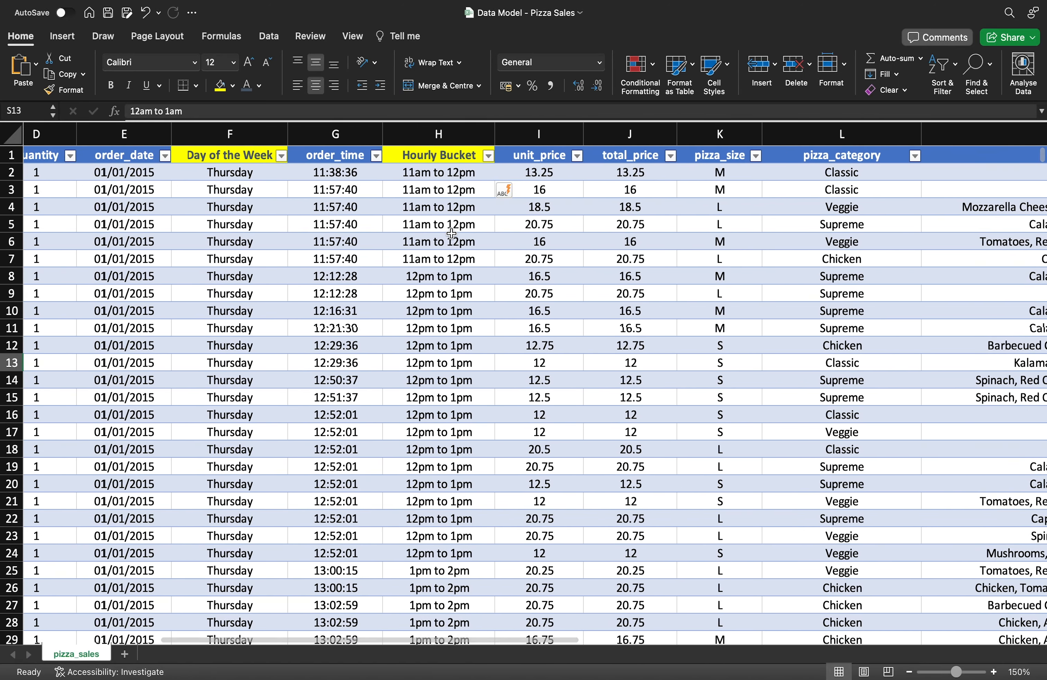
Review the order_time values against their Hourly Bucket entries, then check the Day of the Week and Hourly Bucket columns.
left_click_drag(364, 175, 342, 453)
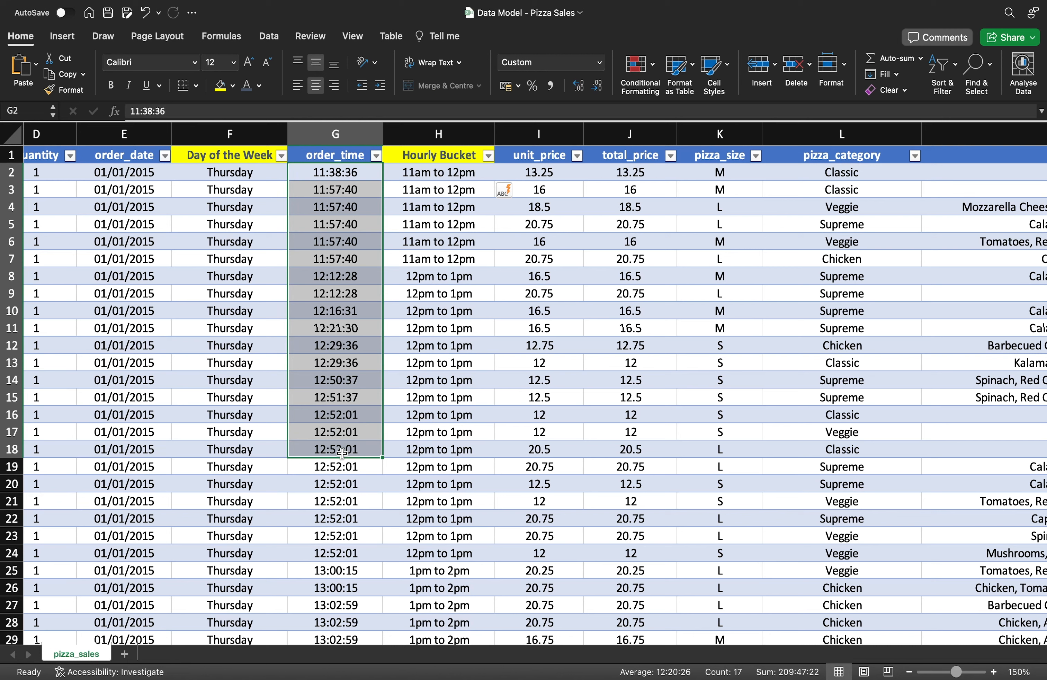
left_click(426, 179)
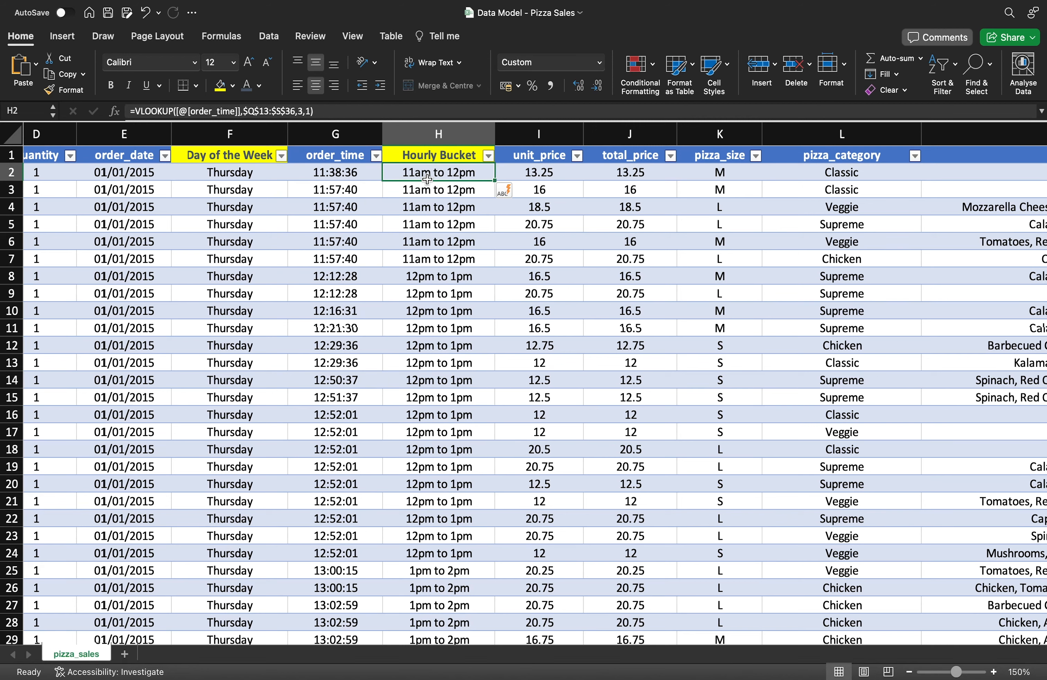
left_click(249, 141)
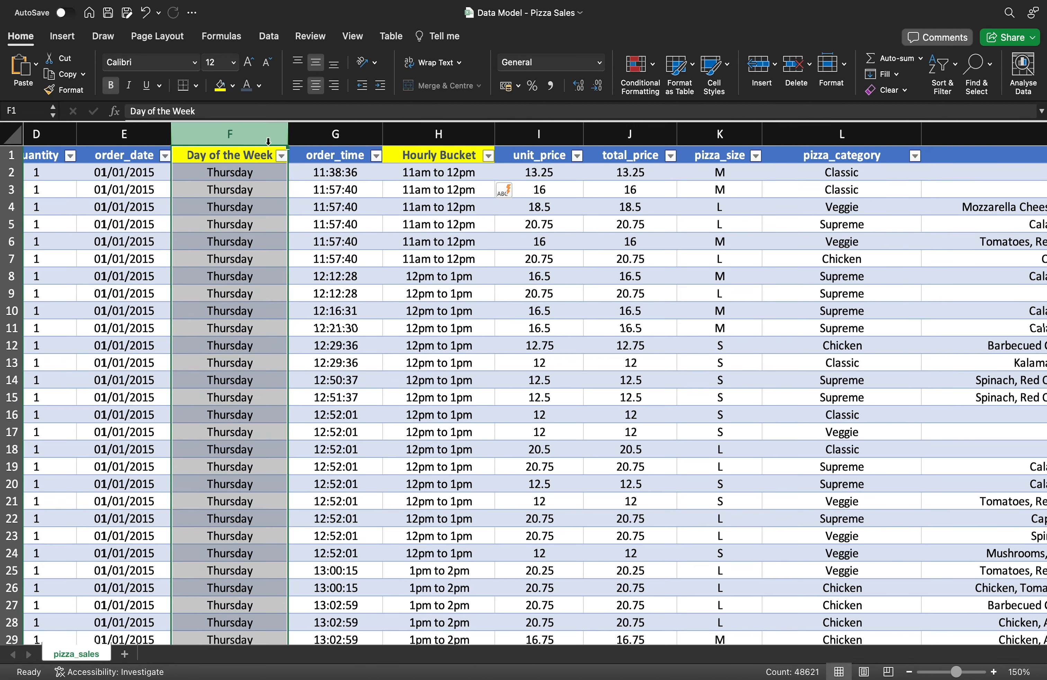
left_click(436, 135)
left_click(435, 178)
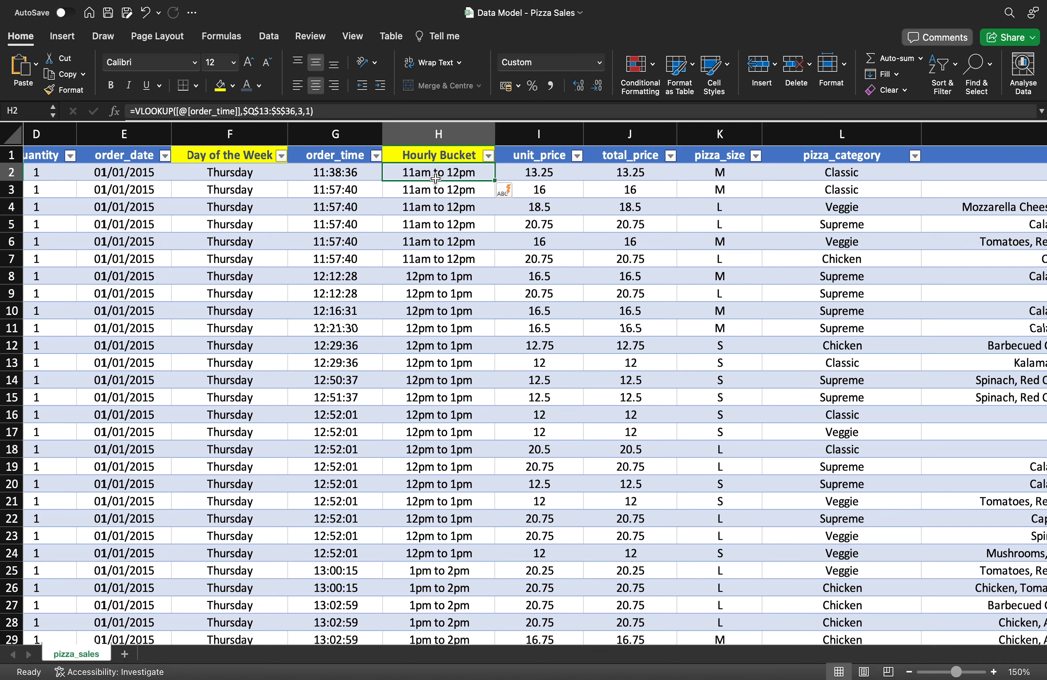
Switch to the Kaggle page in the browser to reread the question about the busiest days and times, then return to the Excel workbook.
key("super+Tab")
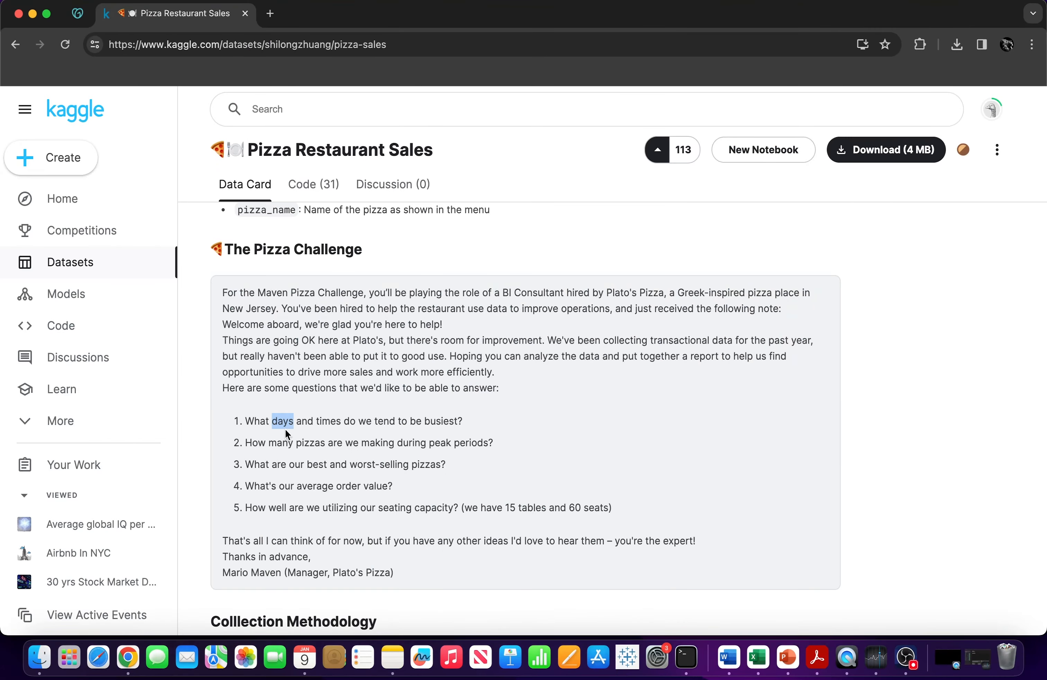
left_click(287, 426)
double_click(285, 423)
key("super+Tab")
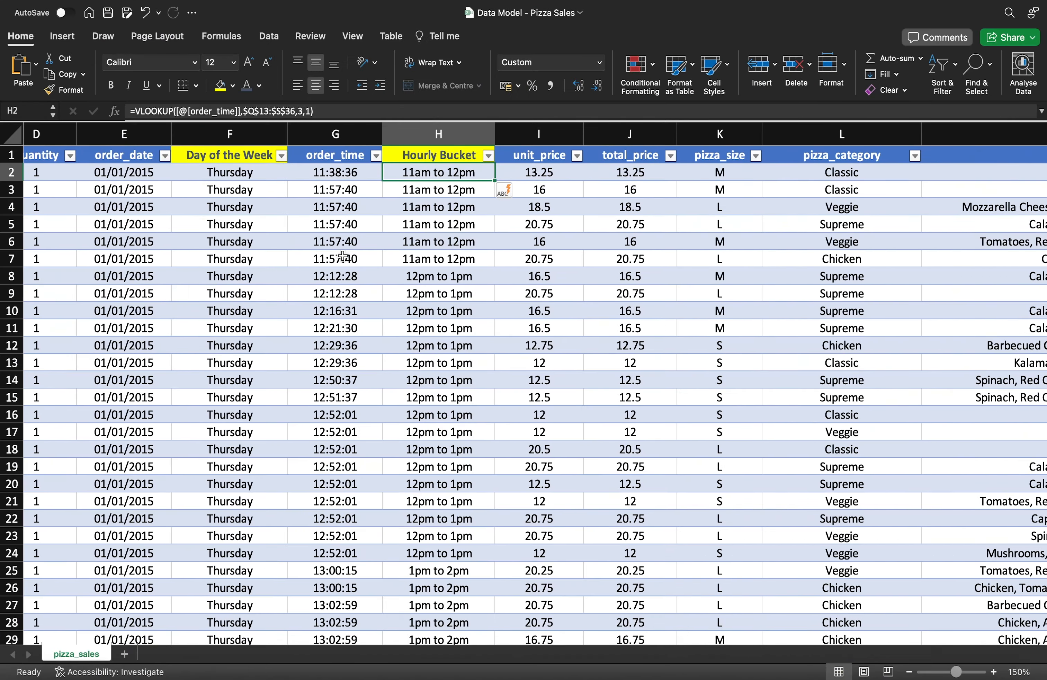
Select the whole pizza_sales table from A1 to its last record and create a pivot table from Table1 on a new worksheet.
key("Home")
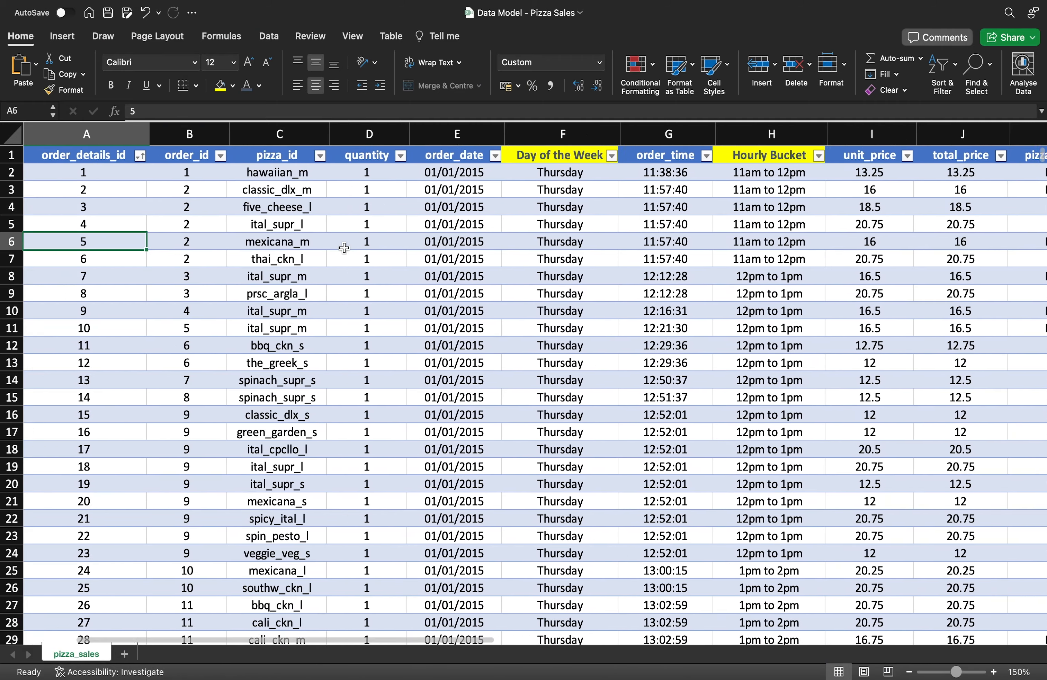
key("ctrl+Up")
key("ctrl+shift+Right")
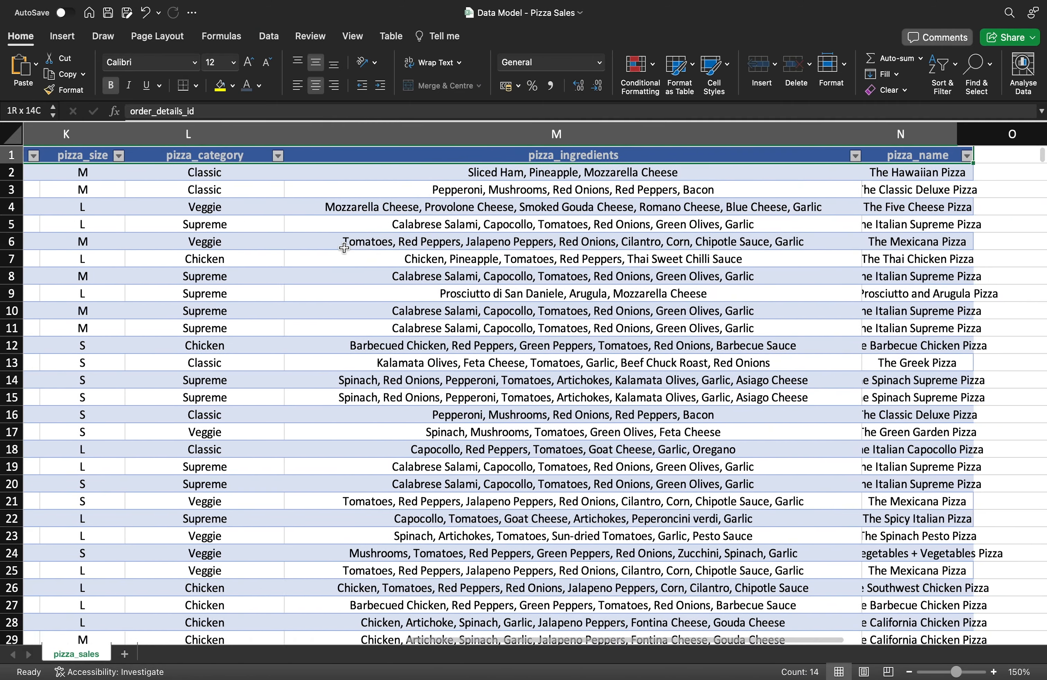
key("ctrl+shift+Down")
scroll(382, 257, "down", 3)
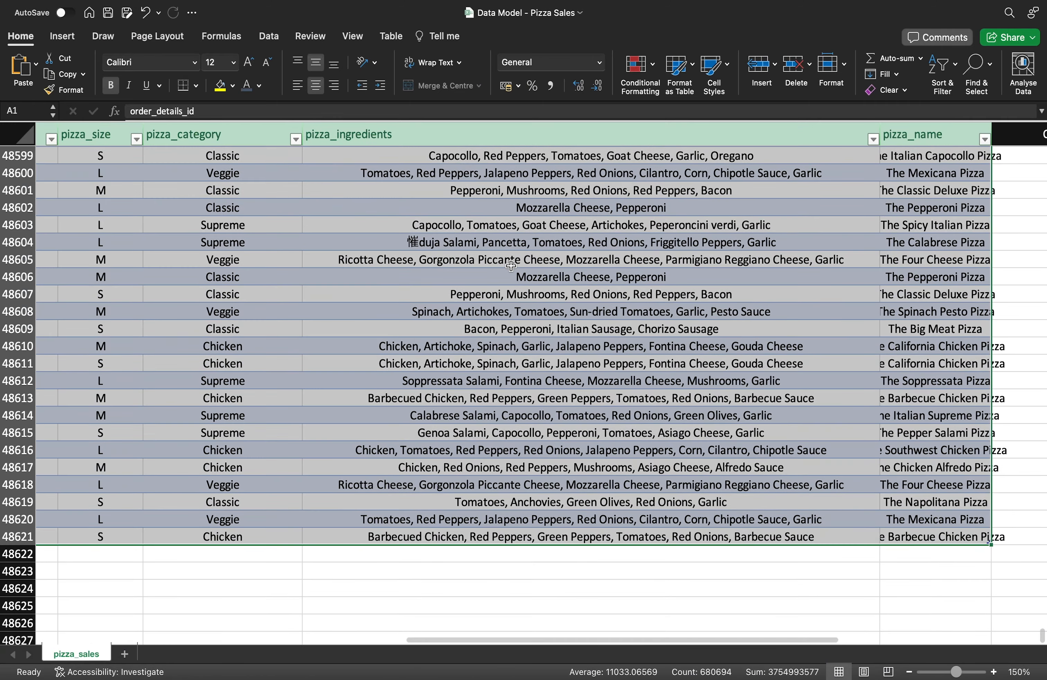
scroll(419, 298, "left", 15)
scroll(419, 298, "right", 5)
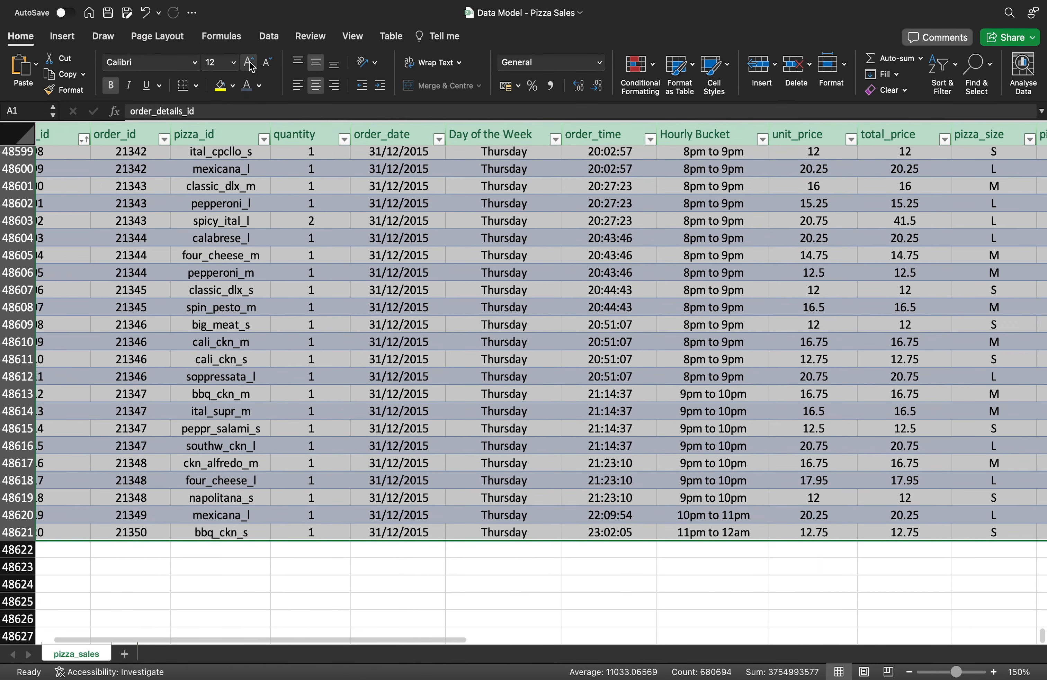
left_click(66, 37)
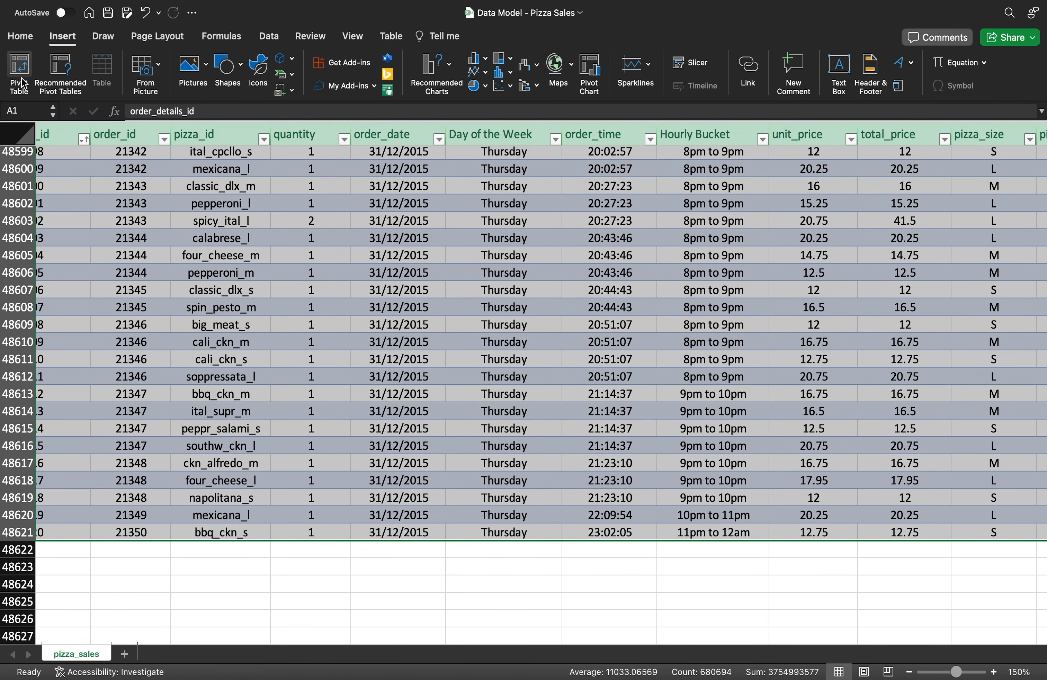
left_click(20, 66)
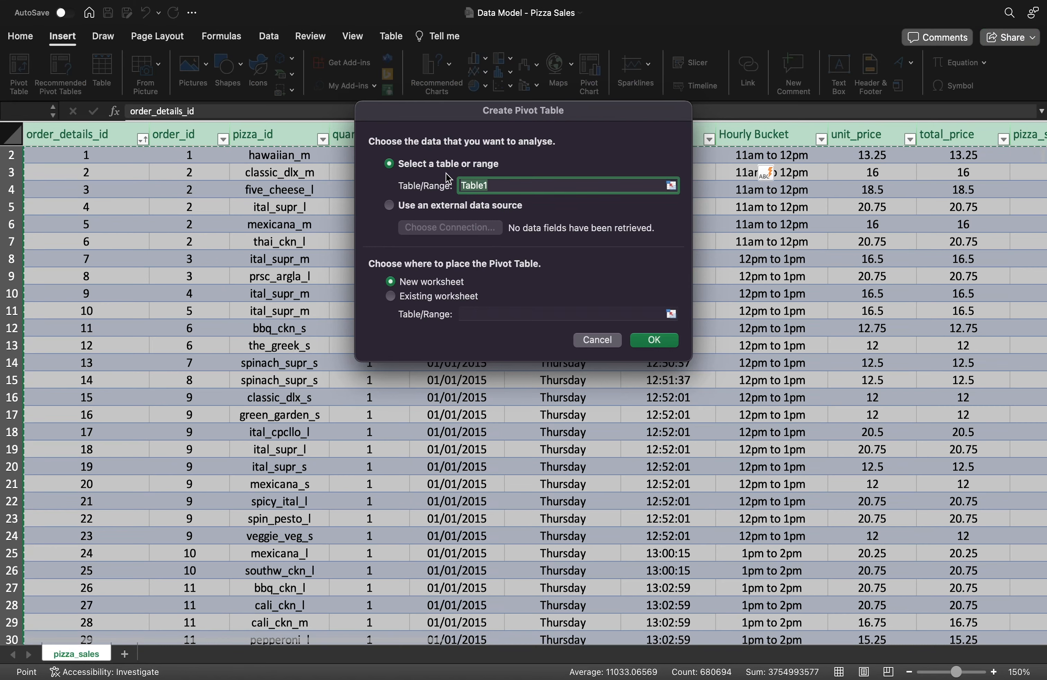
left_click(653, 340)
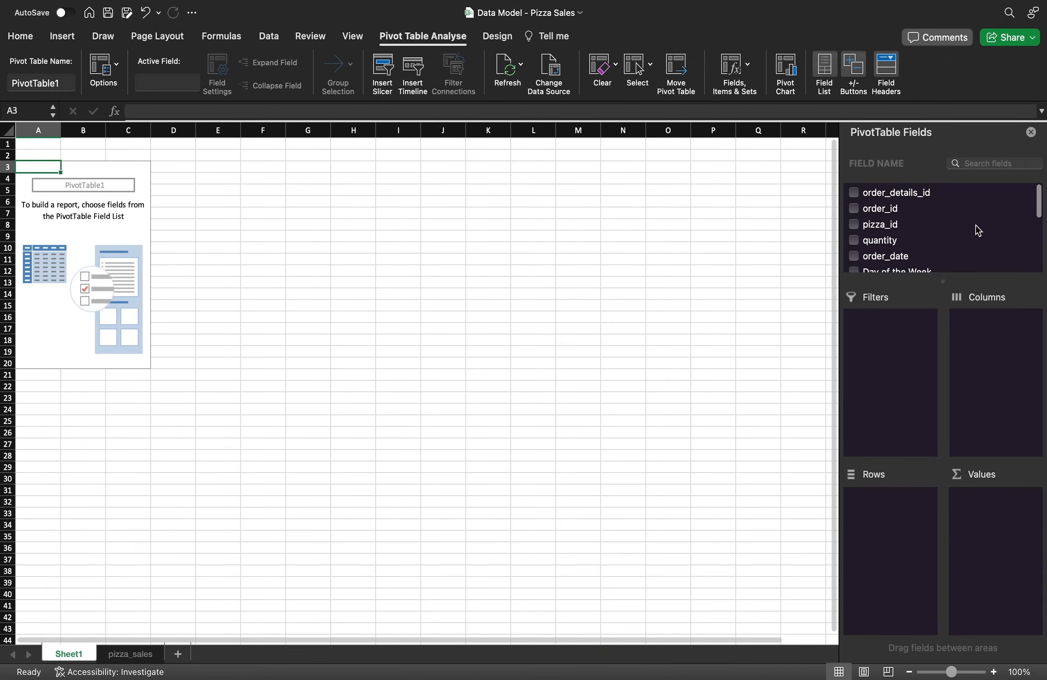
Add Day of the Week to the pivot table's rows and order_id to its values.
scroll(931, 222, "down", 5)
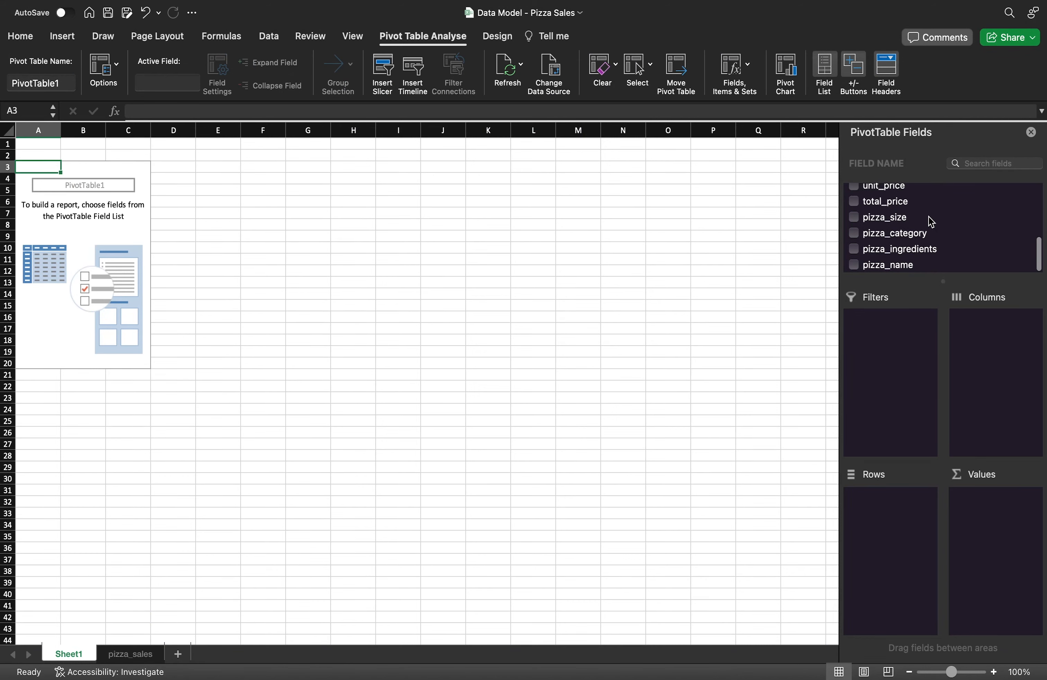
scroll(931, 222, "up", 3)
left_click_drag(919, 222, 895, 533)
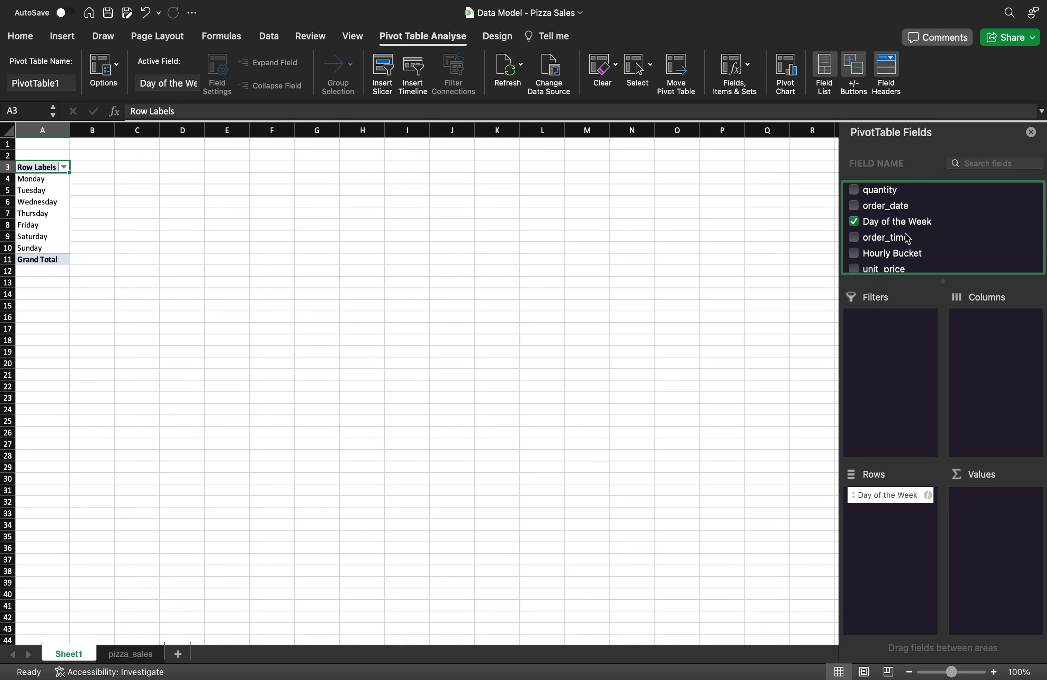
scroll(904, 236, "up", 3)
left_click_drag(892, 212, 989, 528)
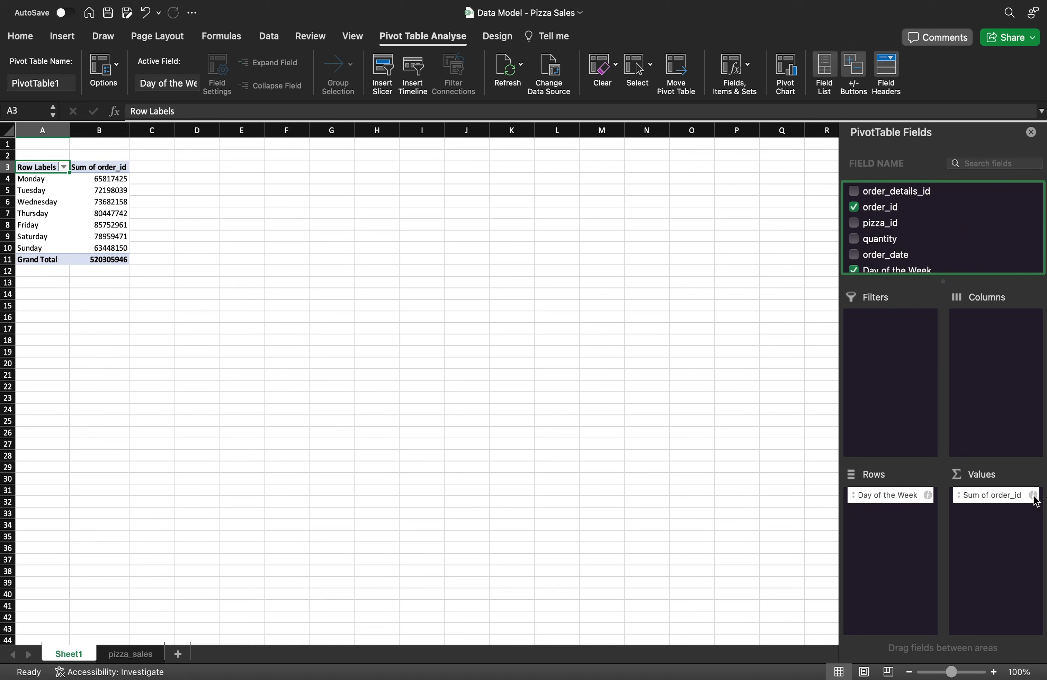
Summarise the pivot table's order_id value field by Count instead of Sum.
left_click(1000, 495)
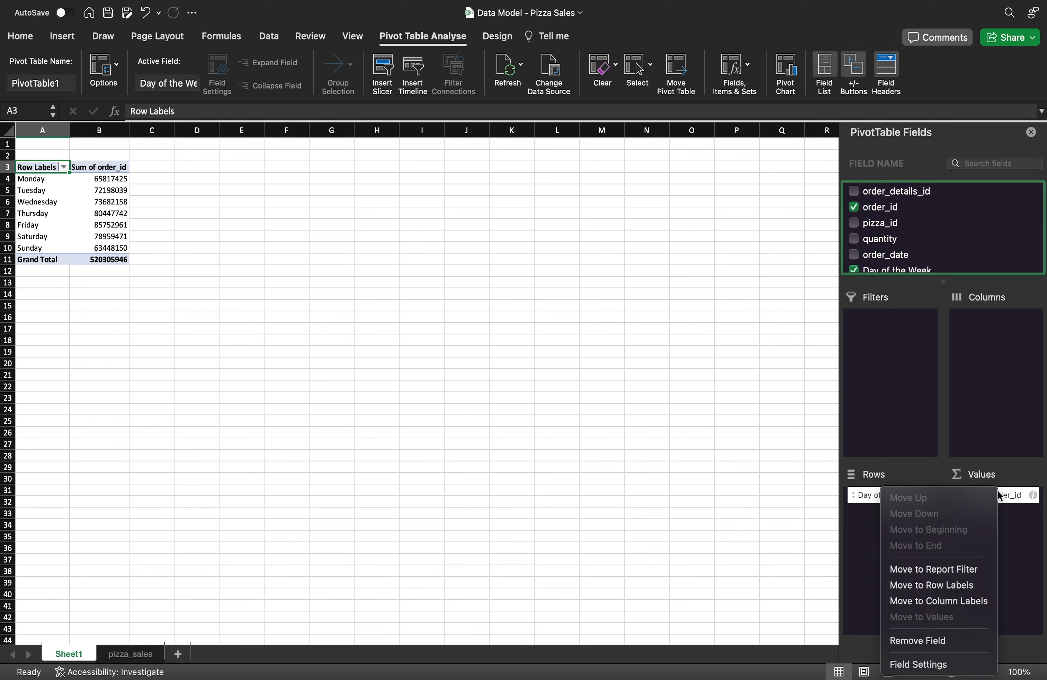
left_click(953, 664)
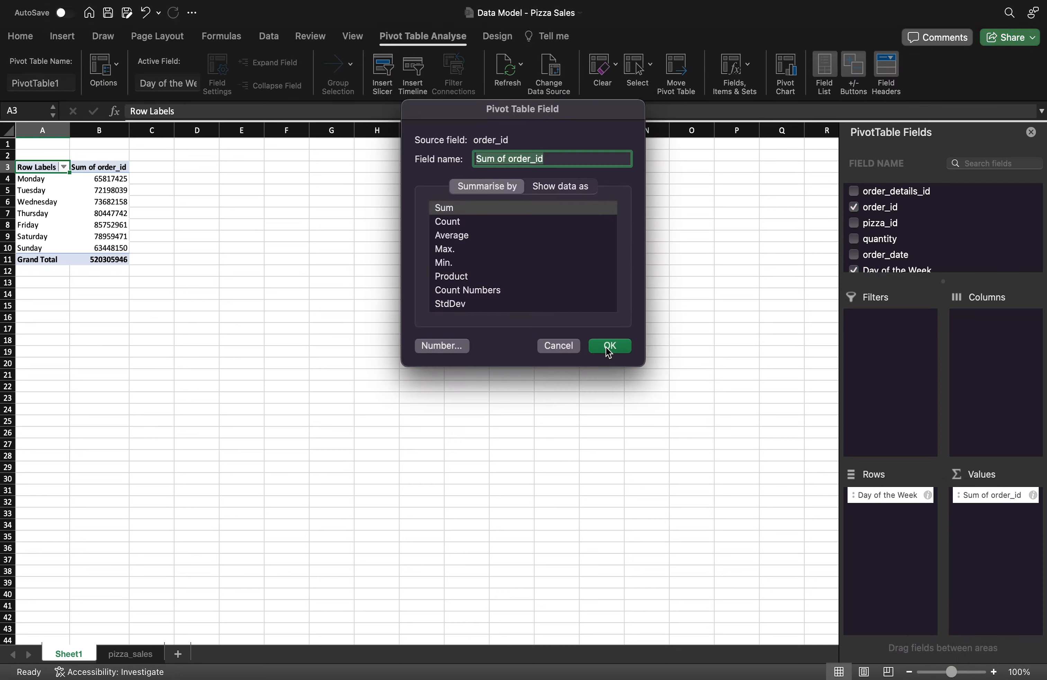
left_click(459, 221)
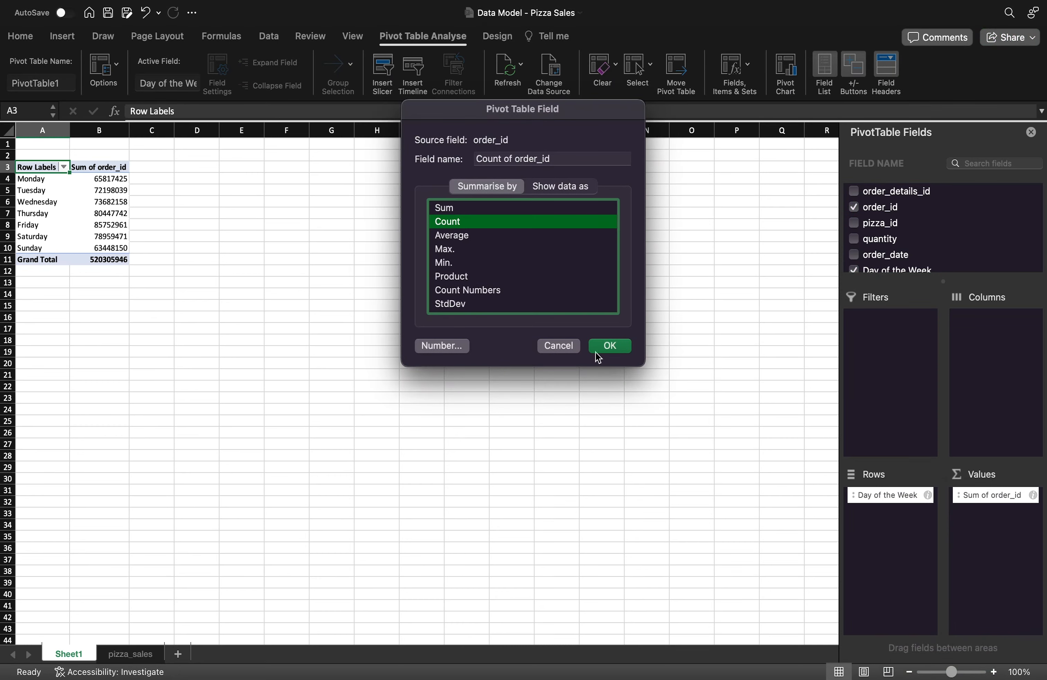
left_click(624, 353)
left_click(237, 218)
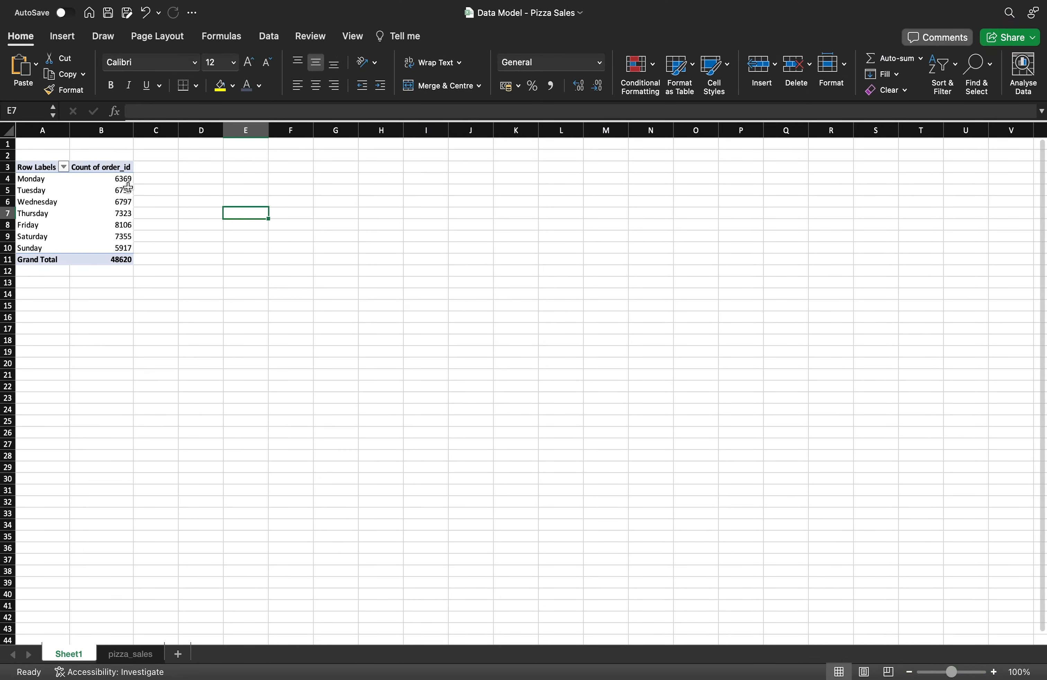
Examine the pivot table's weekday rows and their order counts at a larger zoom.
left_click(53, 184)
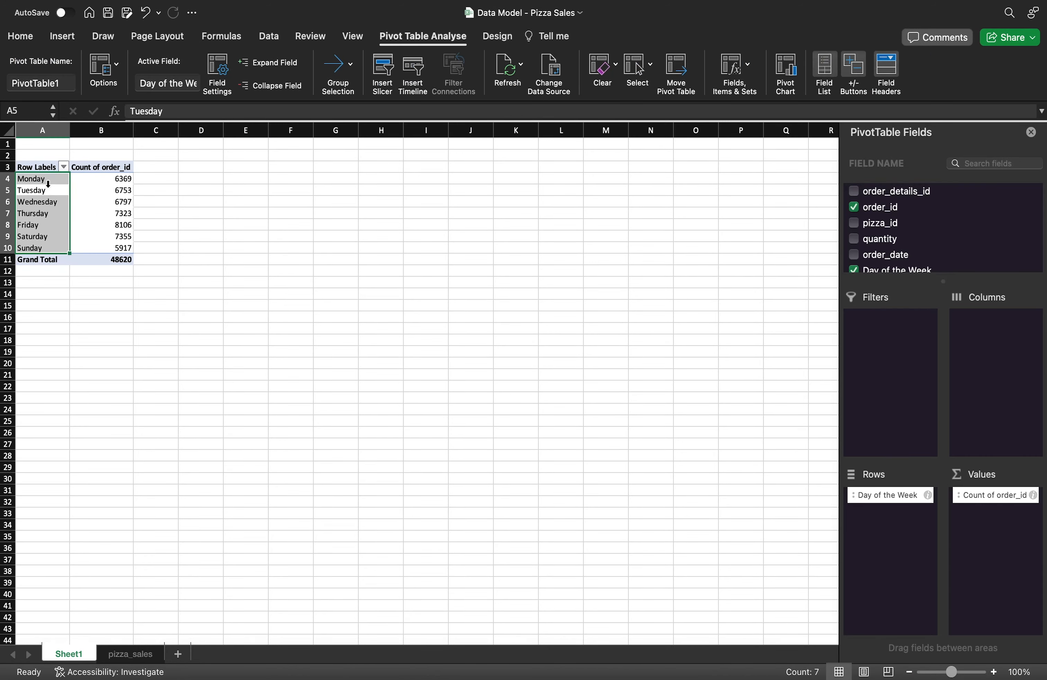
scroll(43, 254, "up", 5)
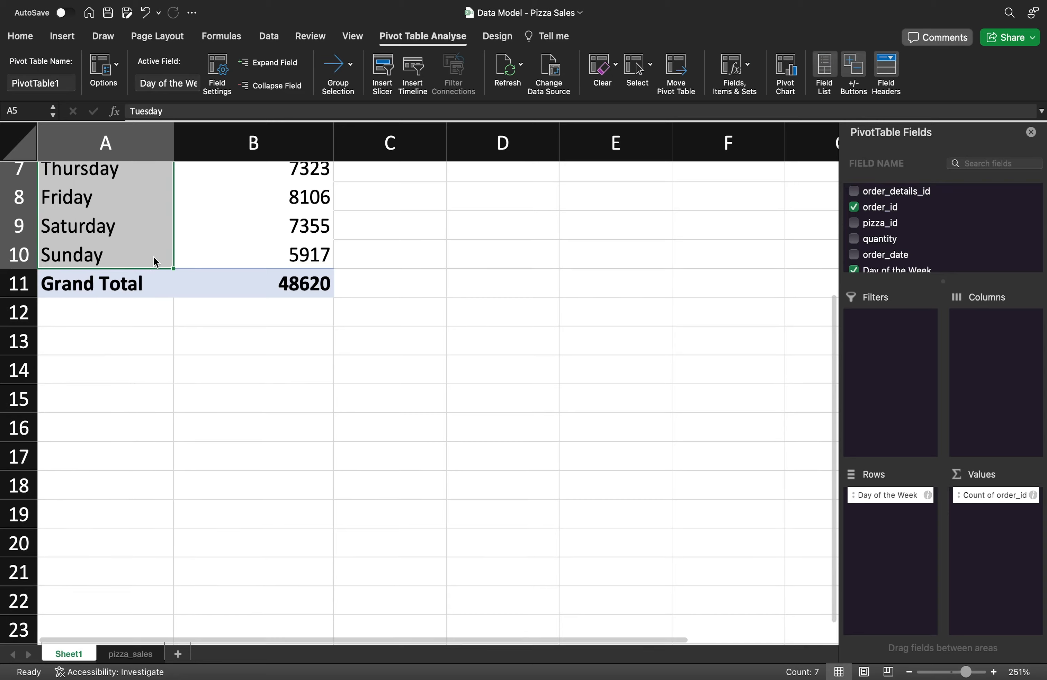
key("ctrl+End")
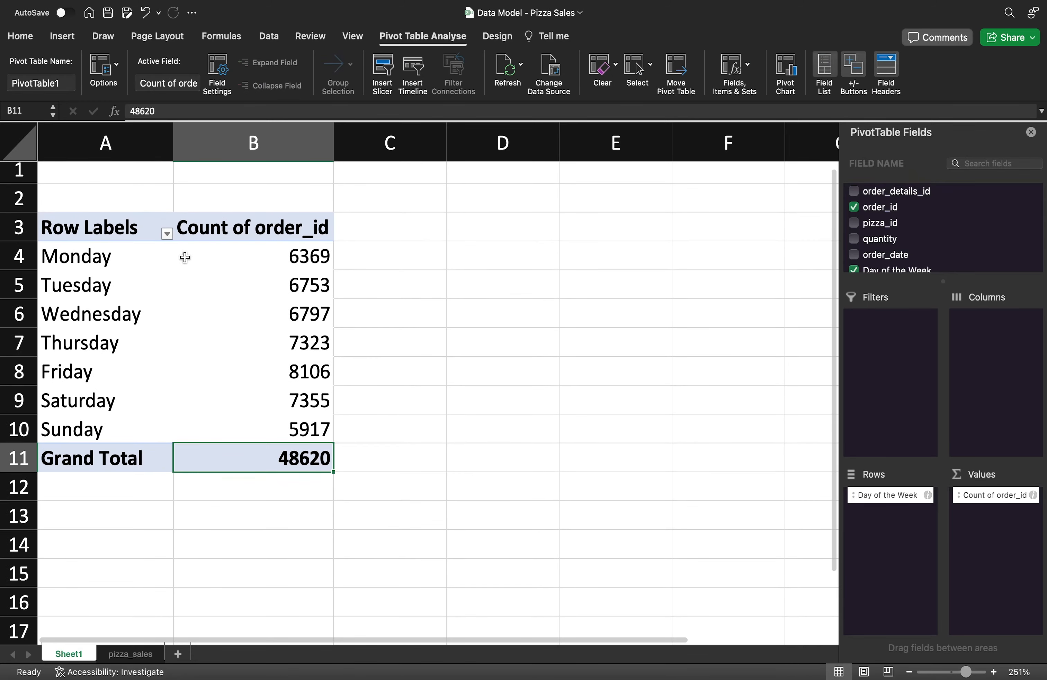
left_click(126, 268)
left_click(101, 408)
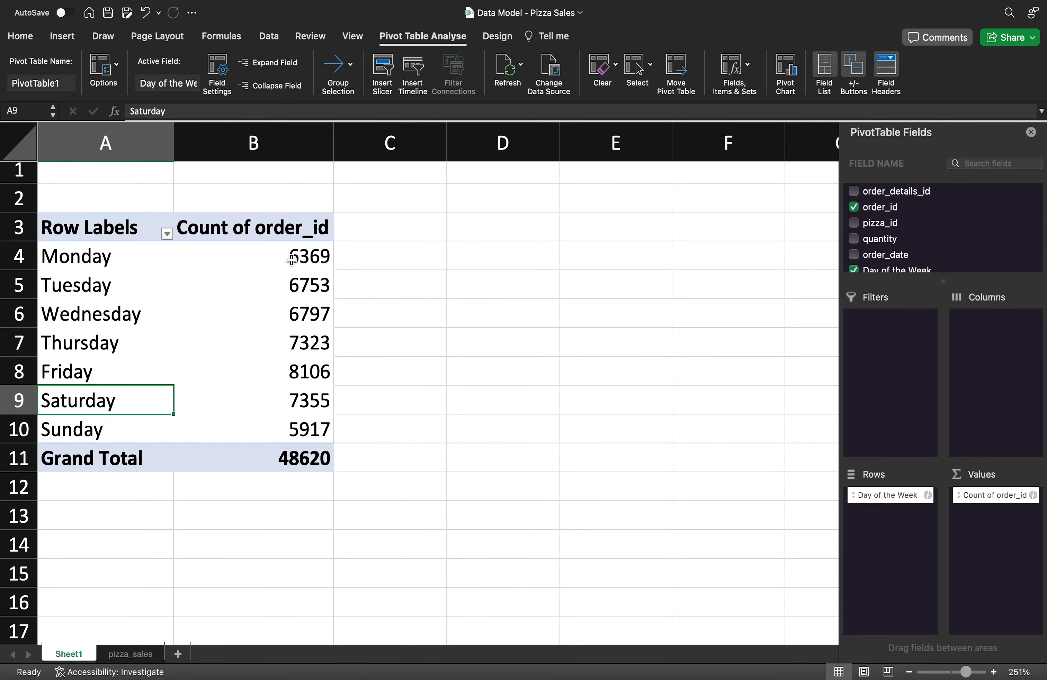
Select the Monday to Sunday order counts in B4:B10 and bring up the conditional formatting options.
left_click_drag(284, 262, 271, 426)
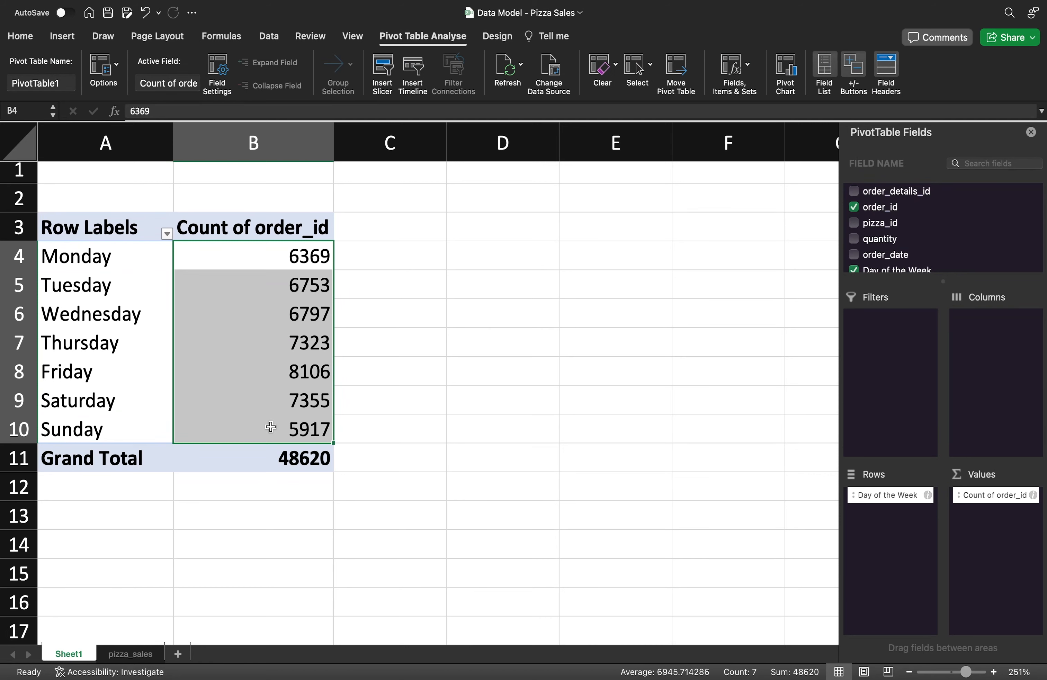
left_click(21, 37)
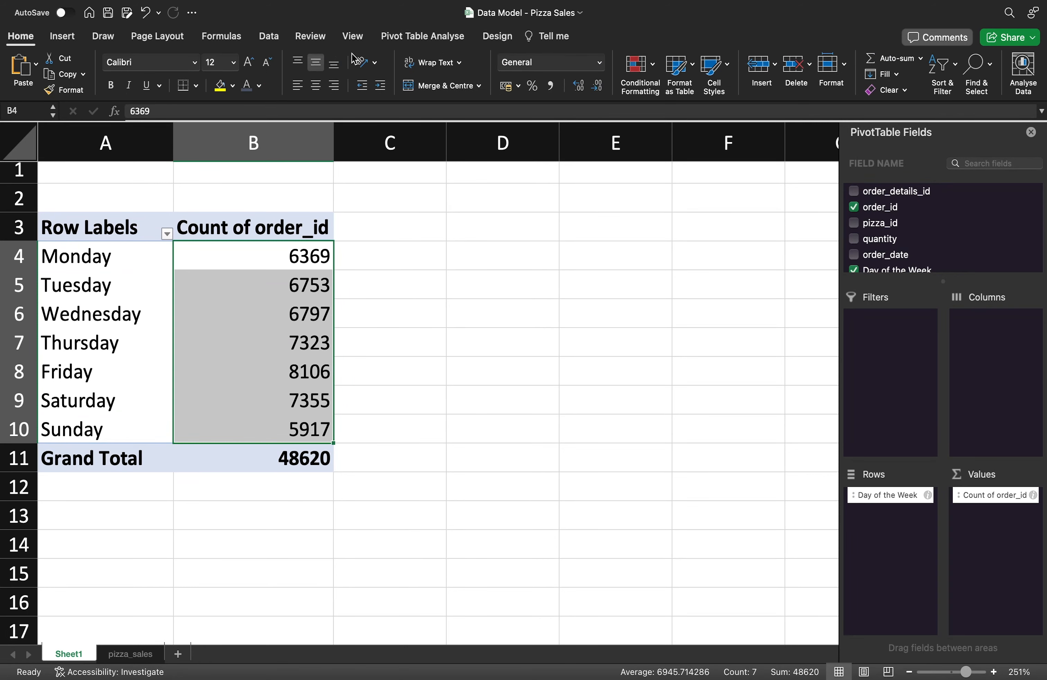
left_click(657, 79)
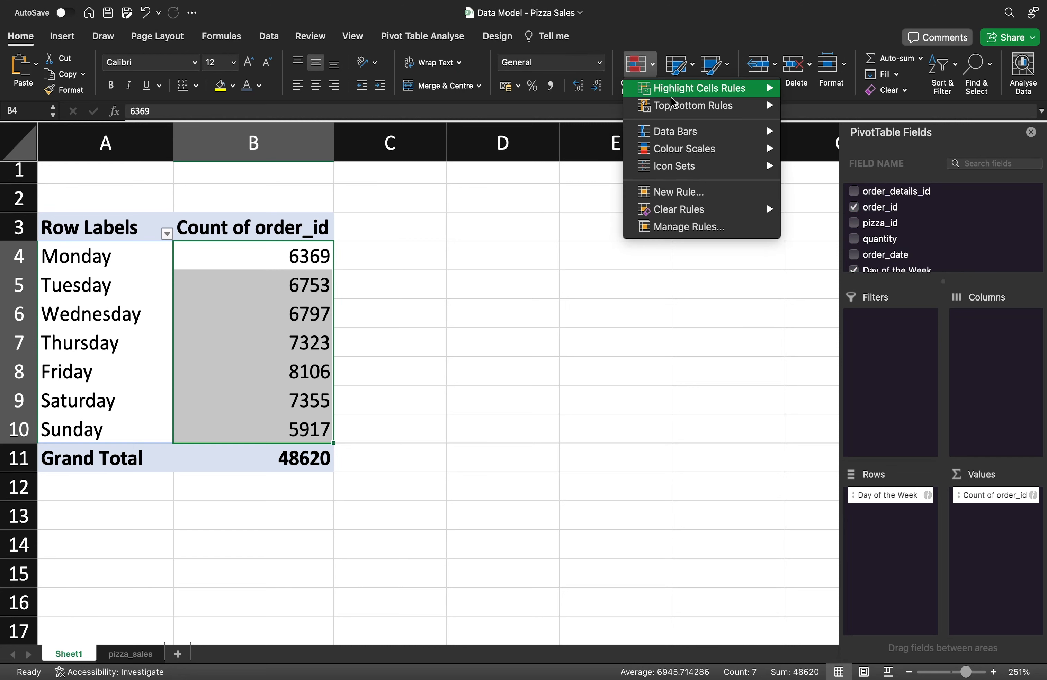
Apply the colour scale with red for the highest and green for the lowest values to the weekday order counts.
mouse_move(690, 150)
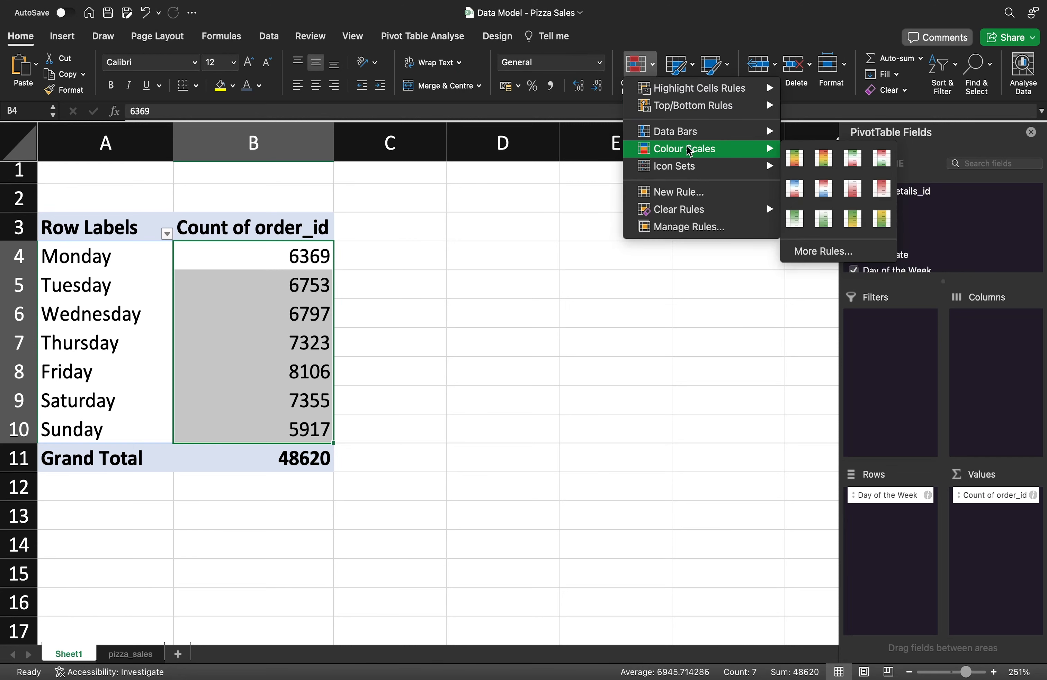
left_click(824, 158)
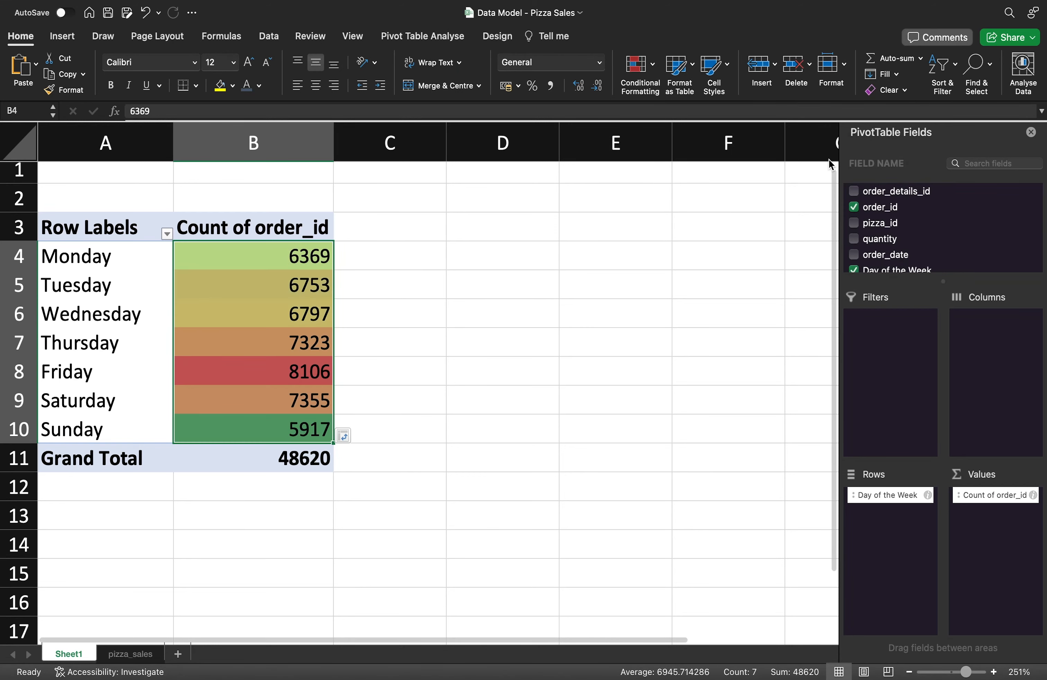
left_click(620, 277)
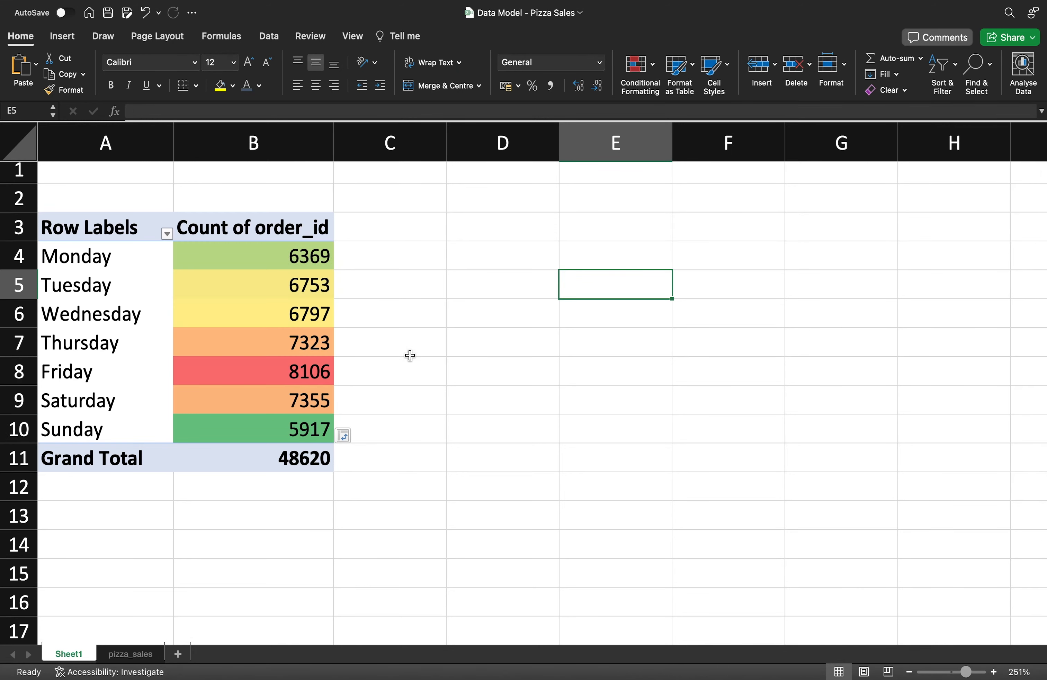
Check Friday's order count against the Kaggle challenge question about the busiest days and times.
key("ctrl+Left")
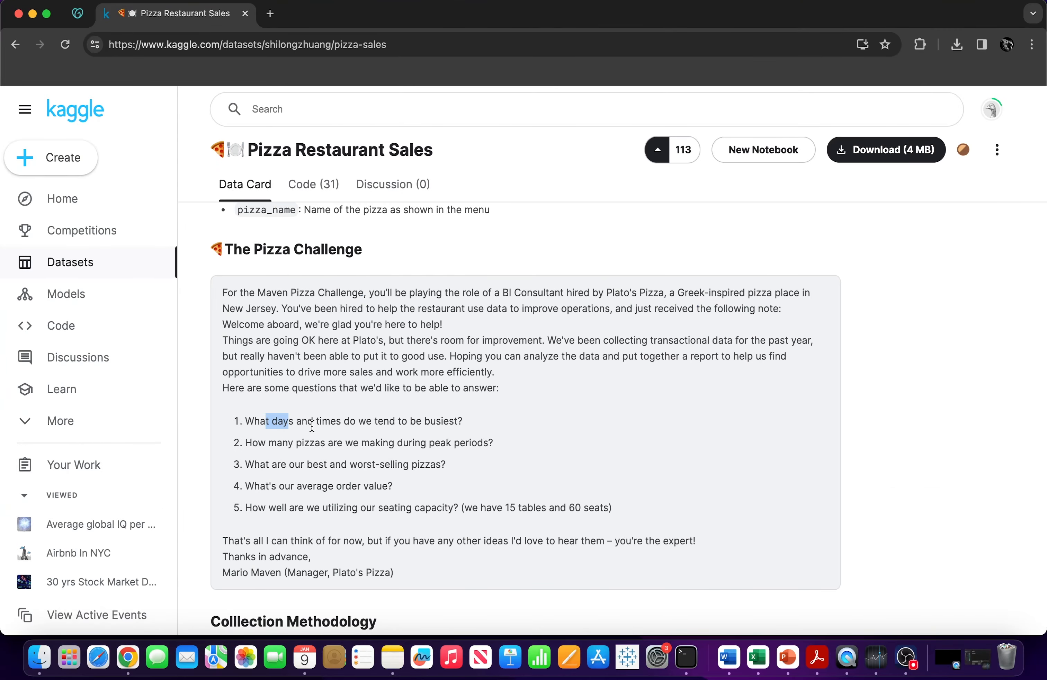
key("ctrl+Right")
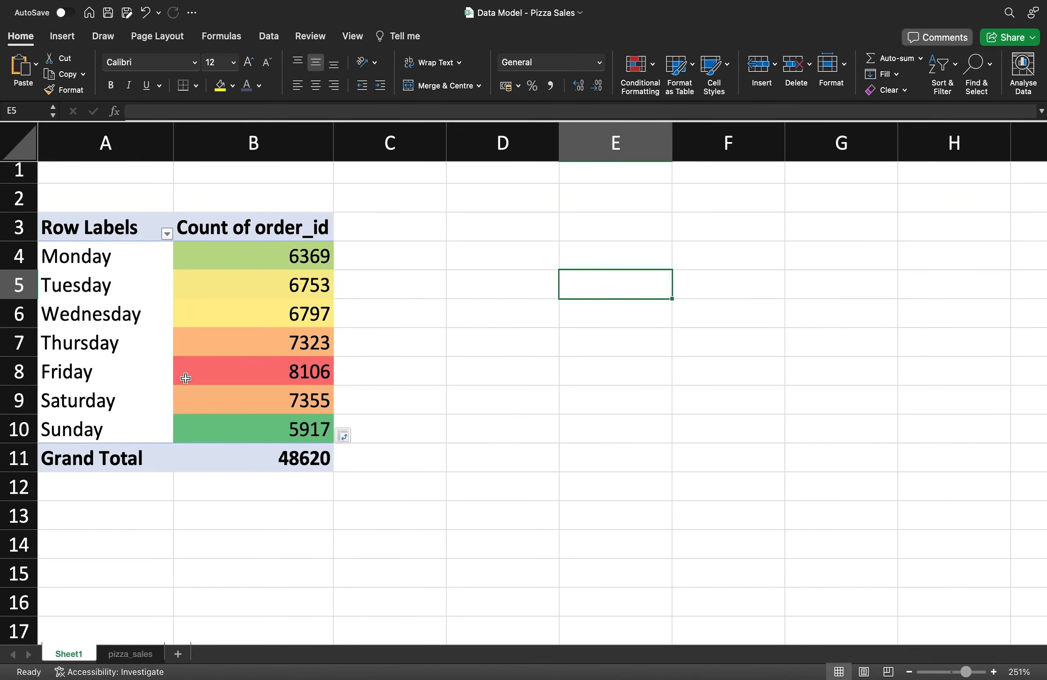
left_click(186, 377)
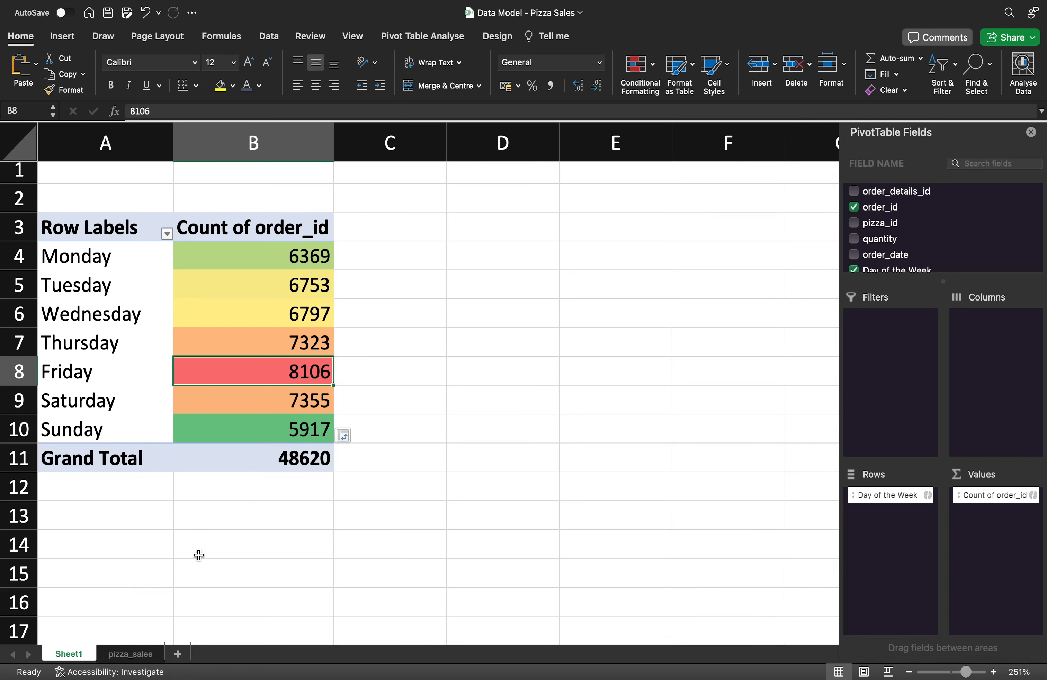
key("ctrl+Left")
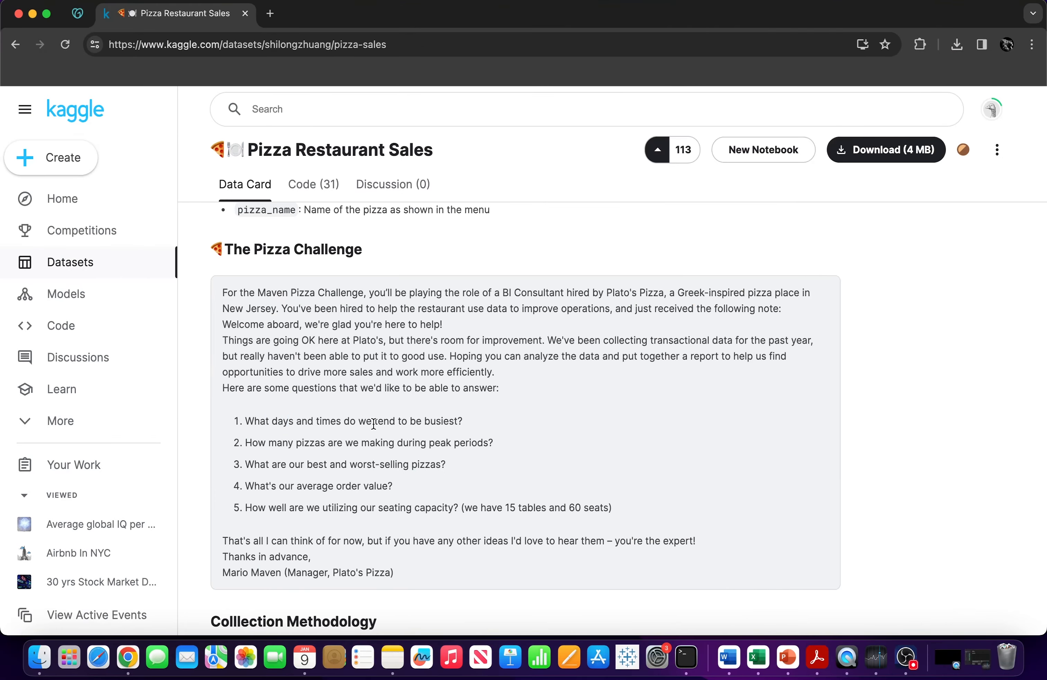
key("ctrl+Right")
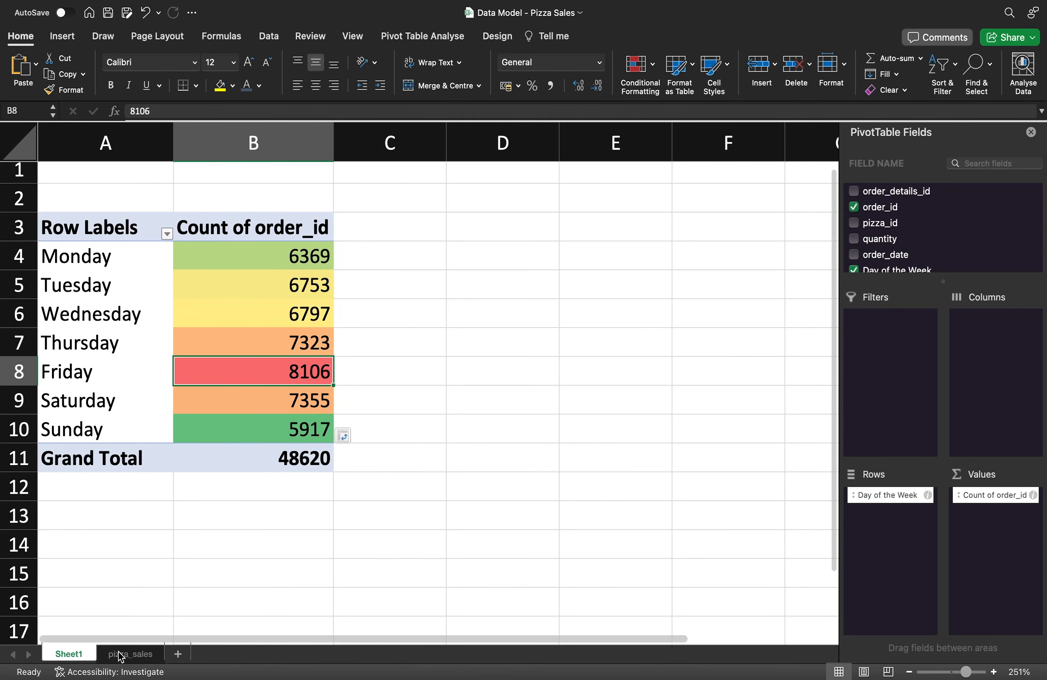
left_click(101, 313)
left_click_drag(88, 228, 257, 449)
key("super+c")
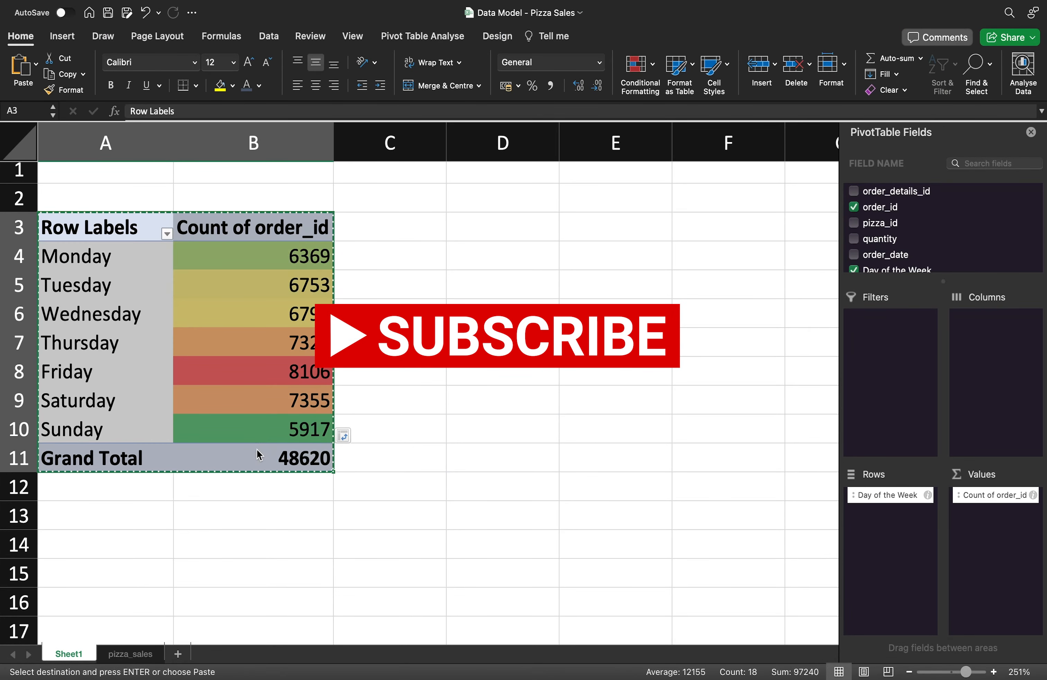
left_click(125, 525)
Enter "Friday is the busiest day of the week" in cell D3 beside the weekday pivot table.
left_click(484, 229)
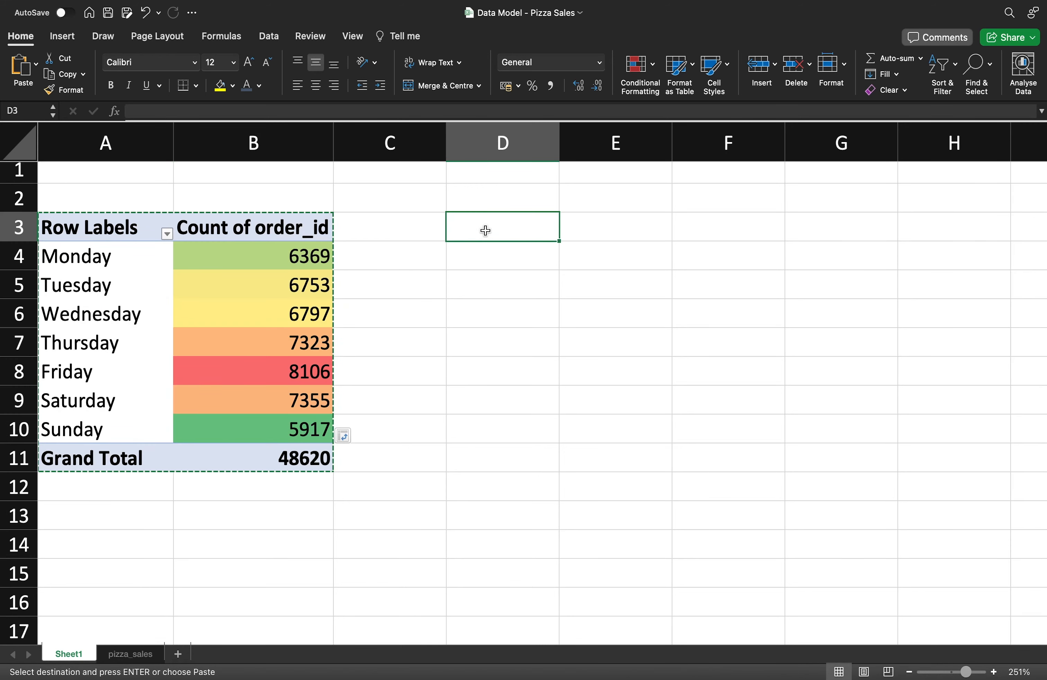
type("Friday is ")
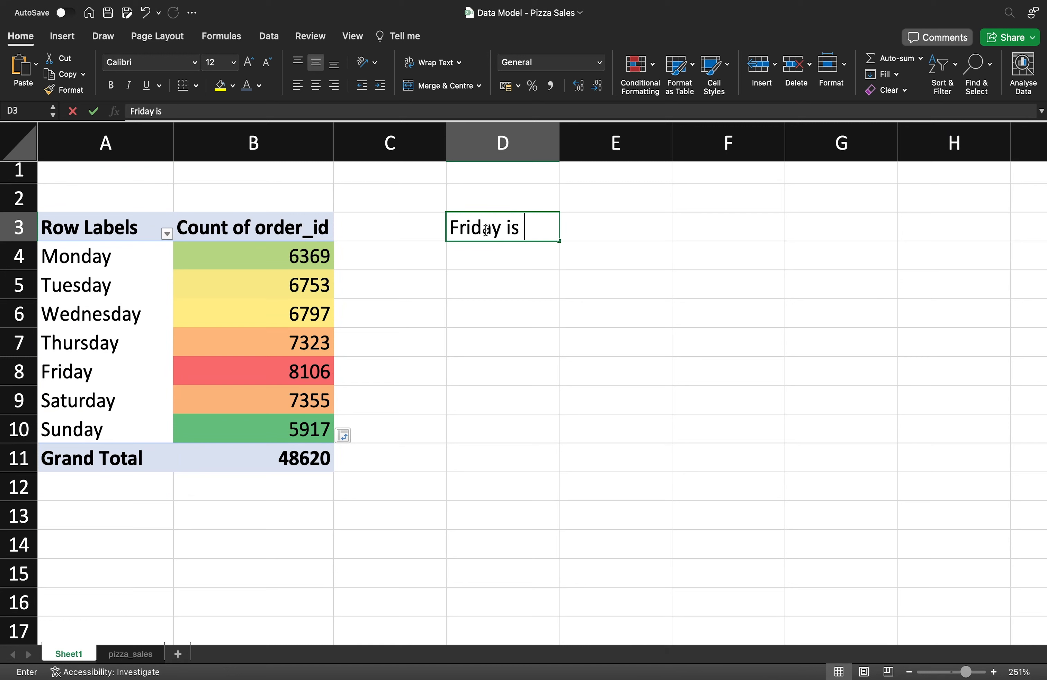
type("the busiest ")
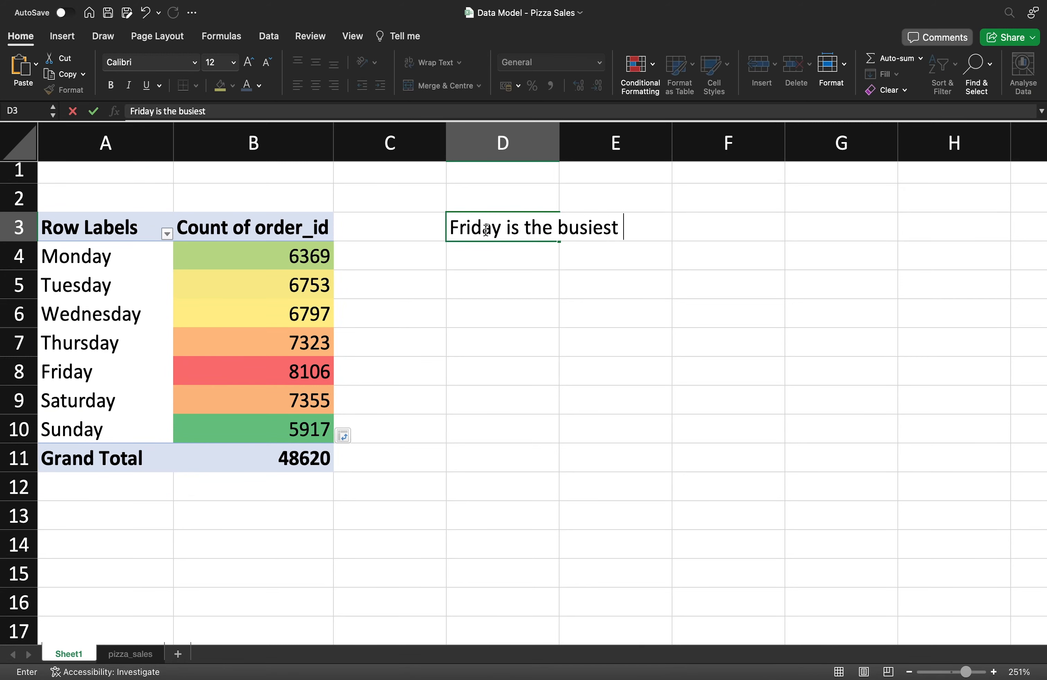
type("day of the week")
key("Return")
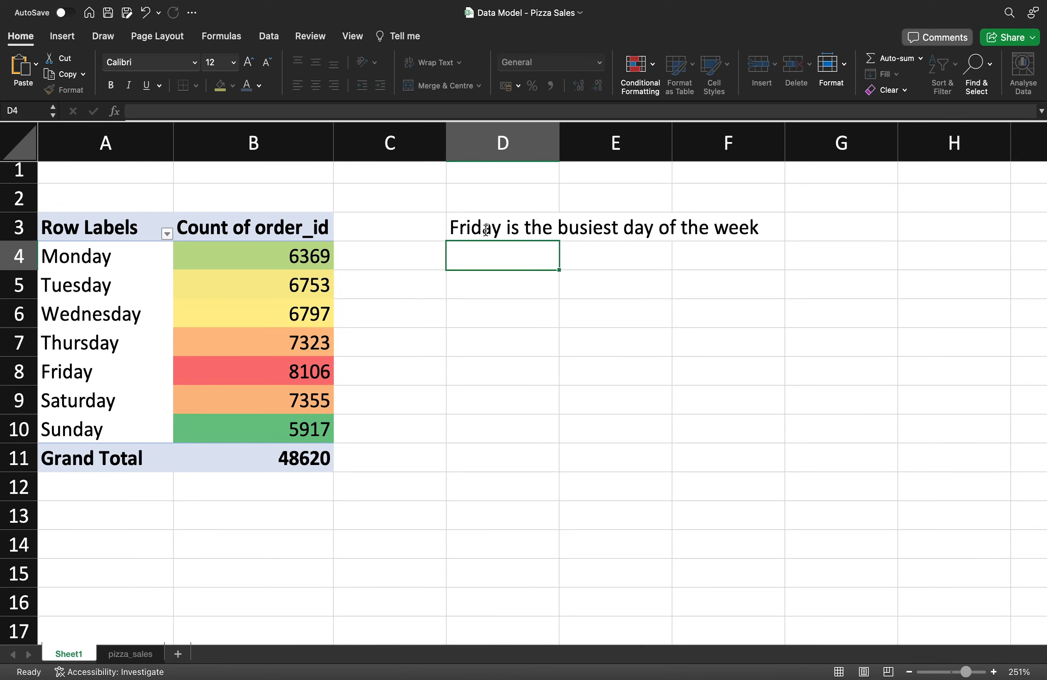
Add the heading "Answer" in cell D2 above the busiest-day note.
left_click(528, 197)
type("Answer")
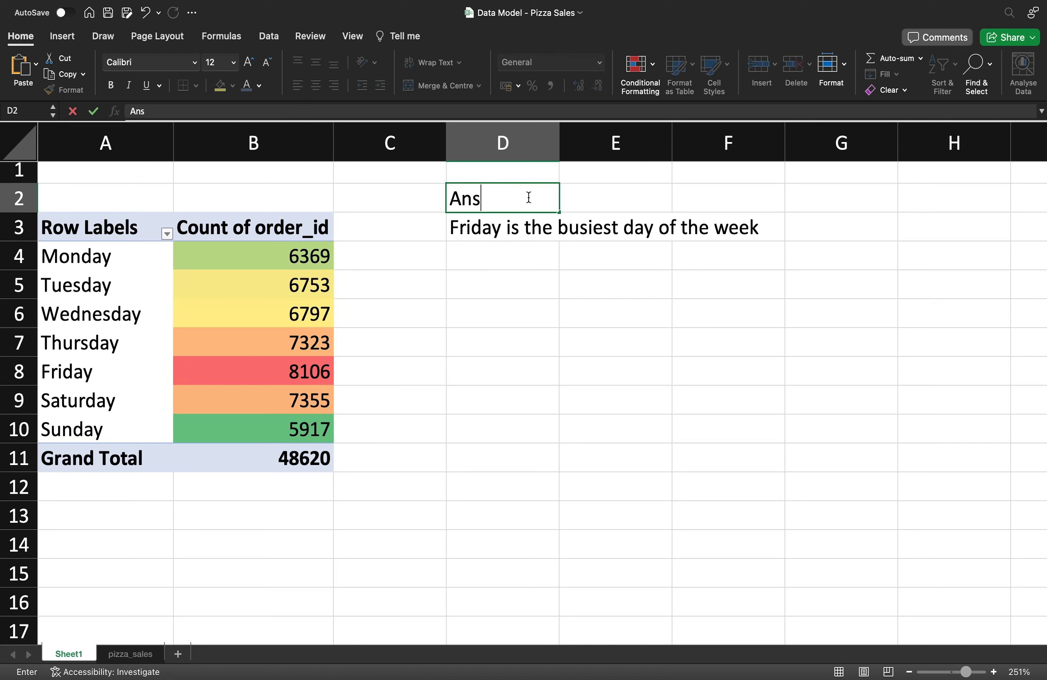
key("Return")
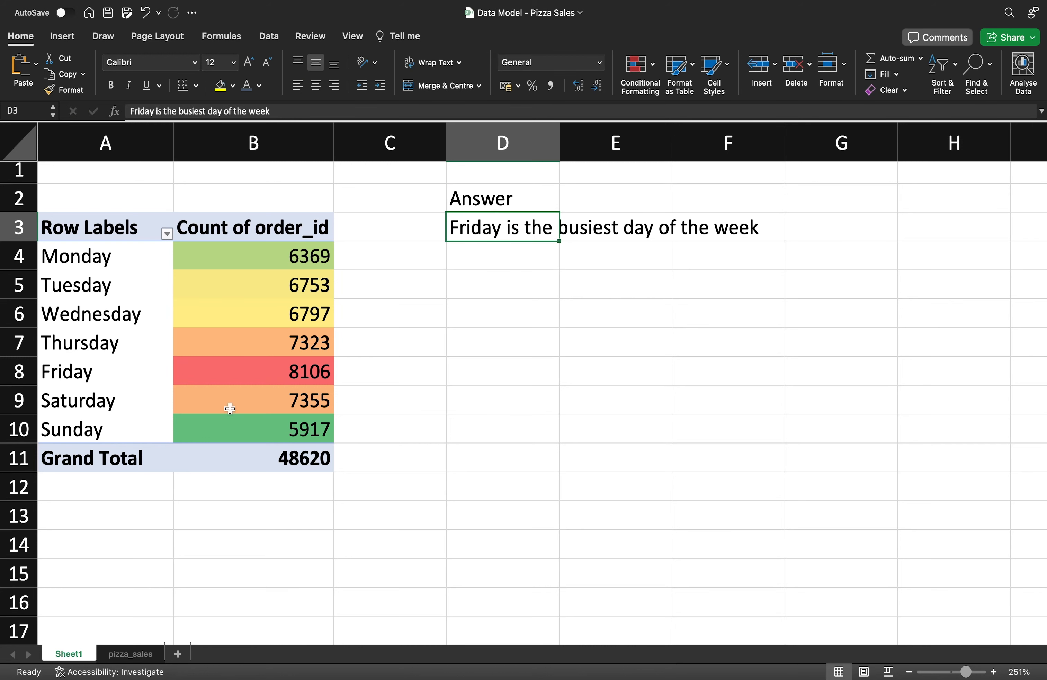
Copy the whole weekday pivot table and paste it below the original, starting at cell A14.
left_click(95, 525)
left_click_drag(100, 230, 222, 458)
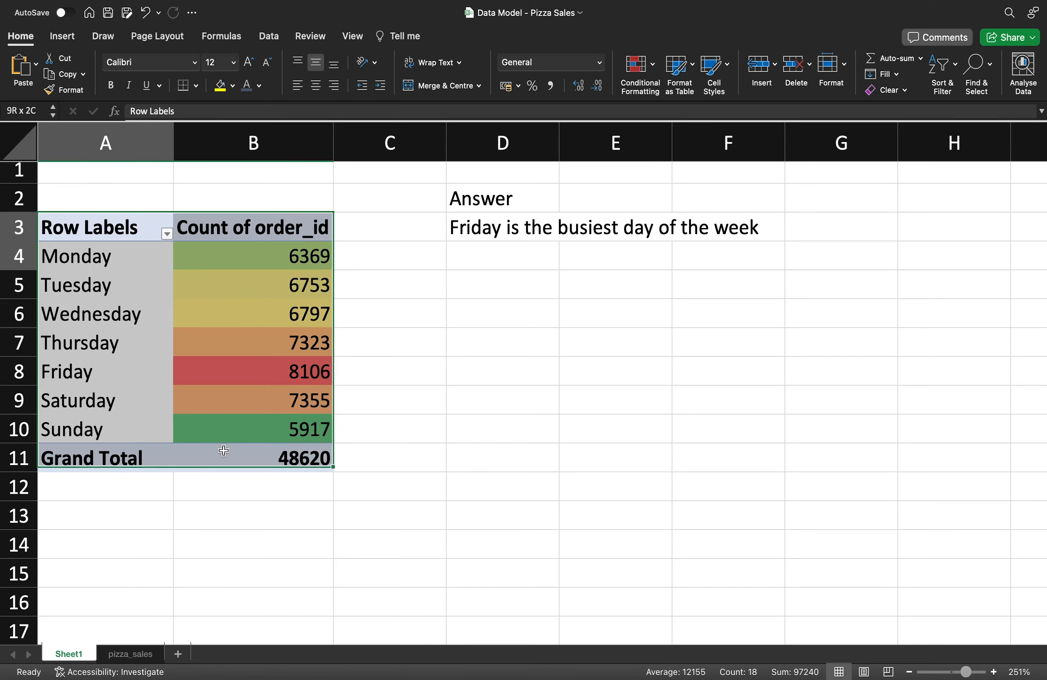
key("ctrl+c")
left_click(112, 547)
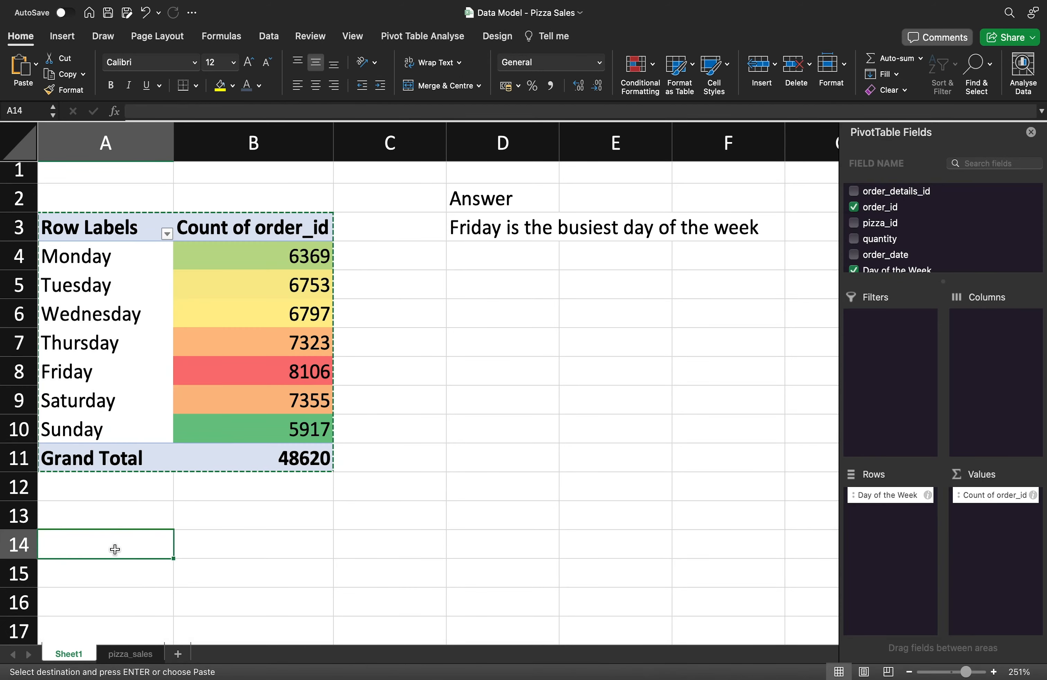
key("ctrl+v")
scroll(186, 521, "down", 2)
scroll(186, 523, "down", 5)
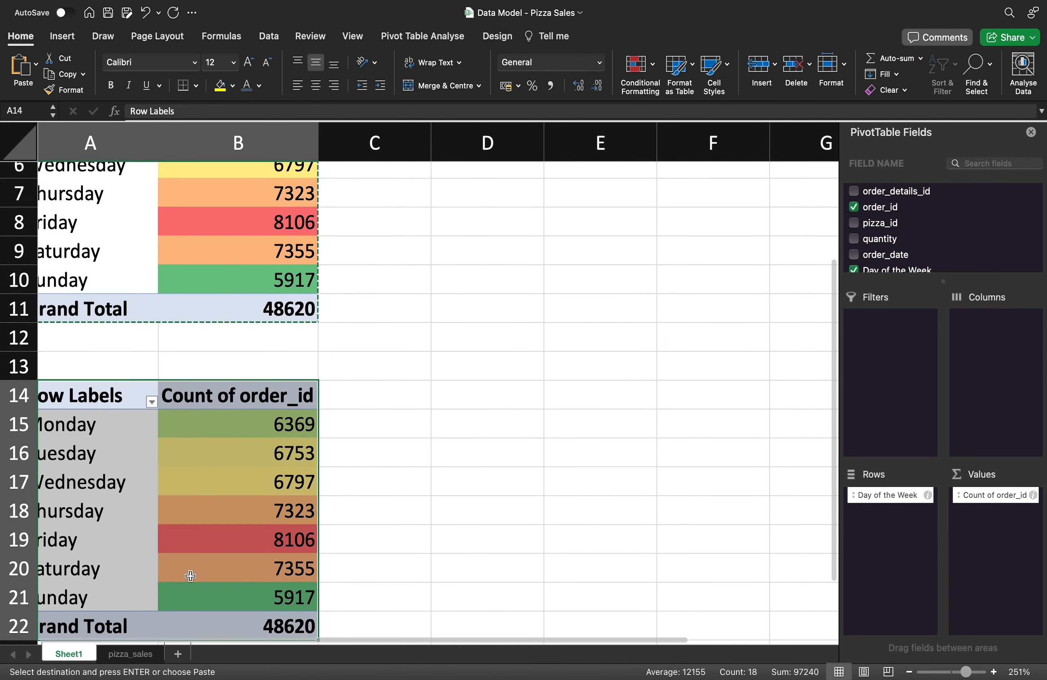
scroll(130, 551, "down", 5)
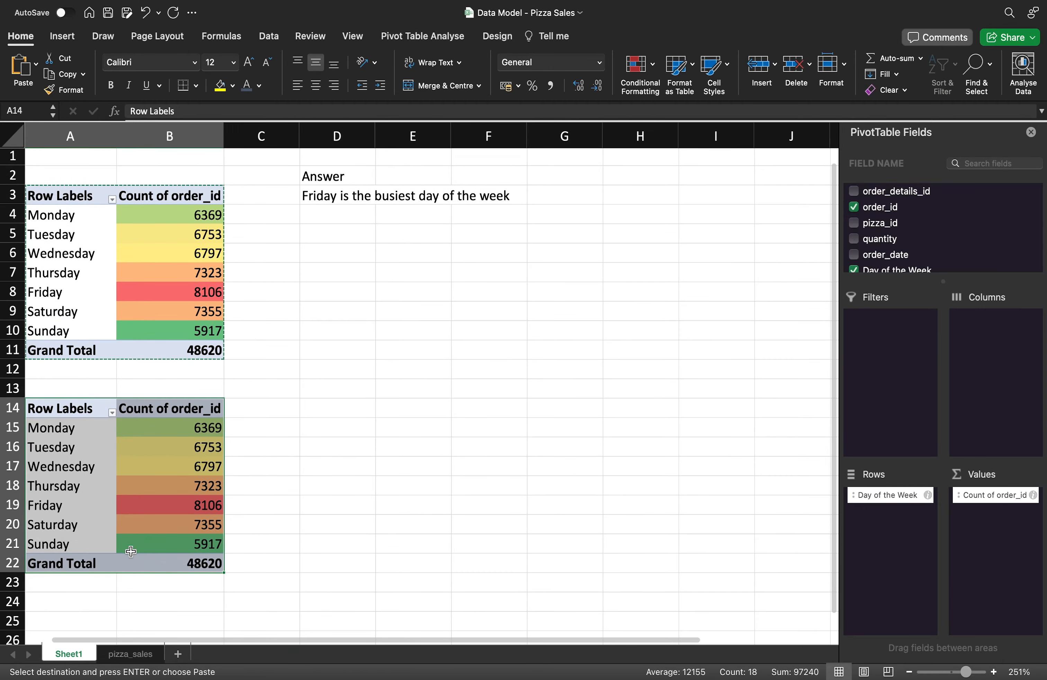
scroll(142, 464, "up", 4)
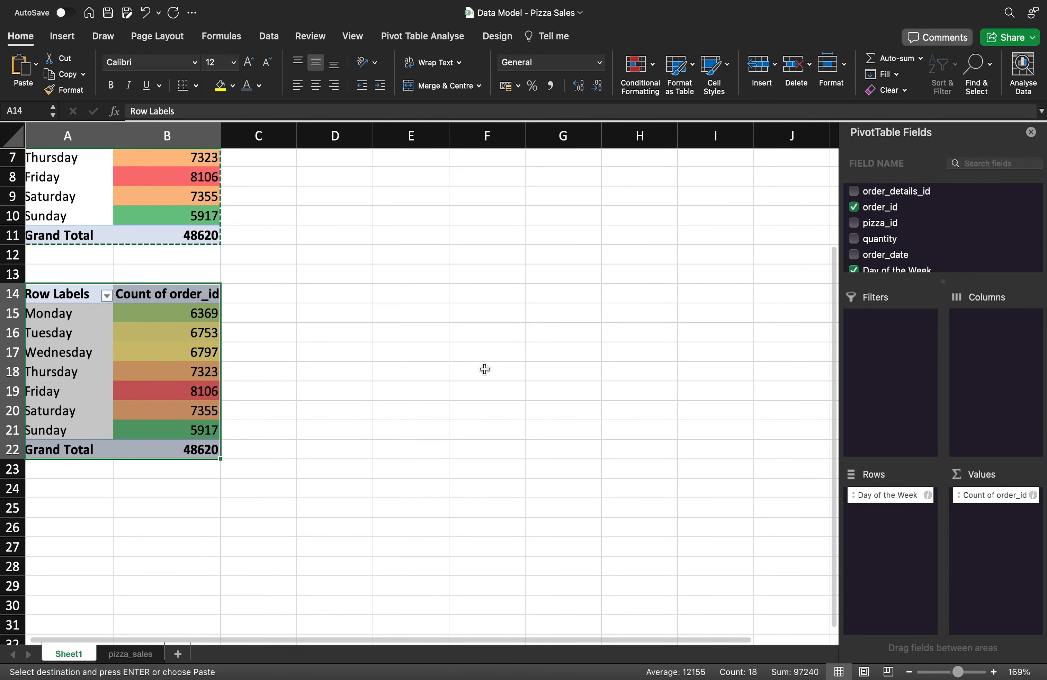
Replace Day of the Week with Hourly Bucket as the row field of the copied pivot table.
left_click_drag(902, 490, 953, 216)
scroll(944, 221, "down", 3)
scroll(926, 216, "up", 3)
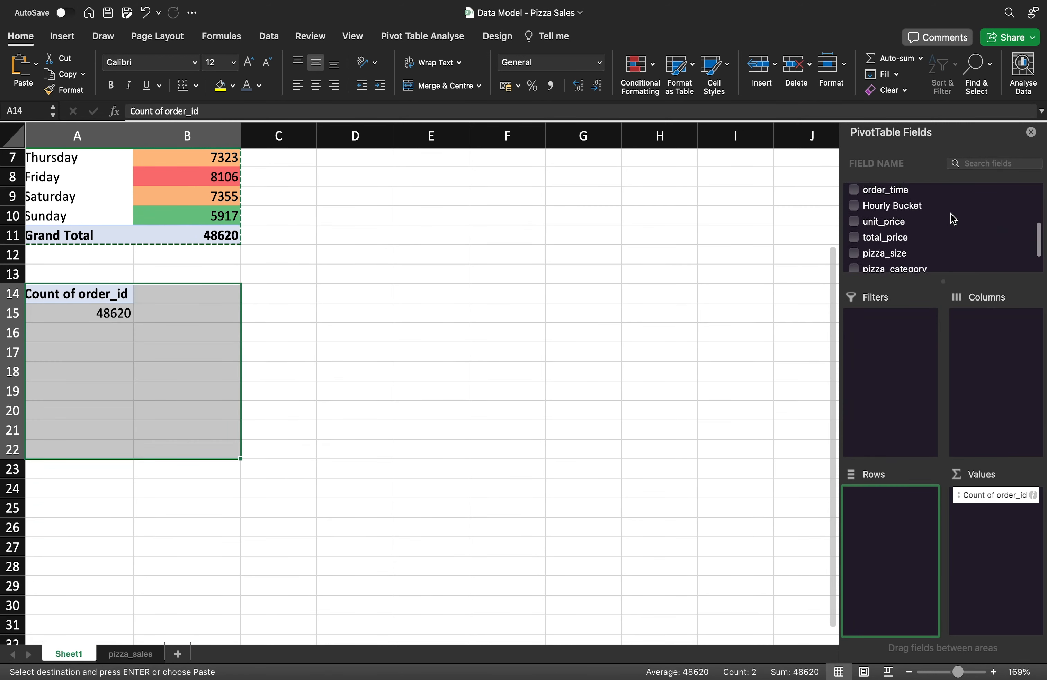
left_click_drag(917, 221, 904, 538)
scroll(291, 432, "down", 1)
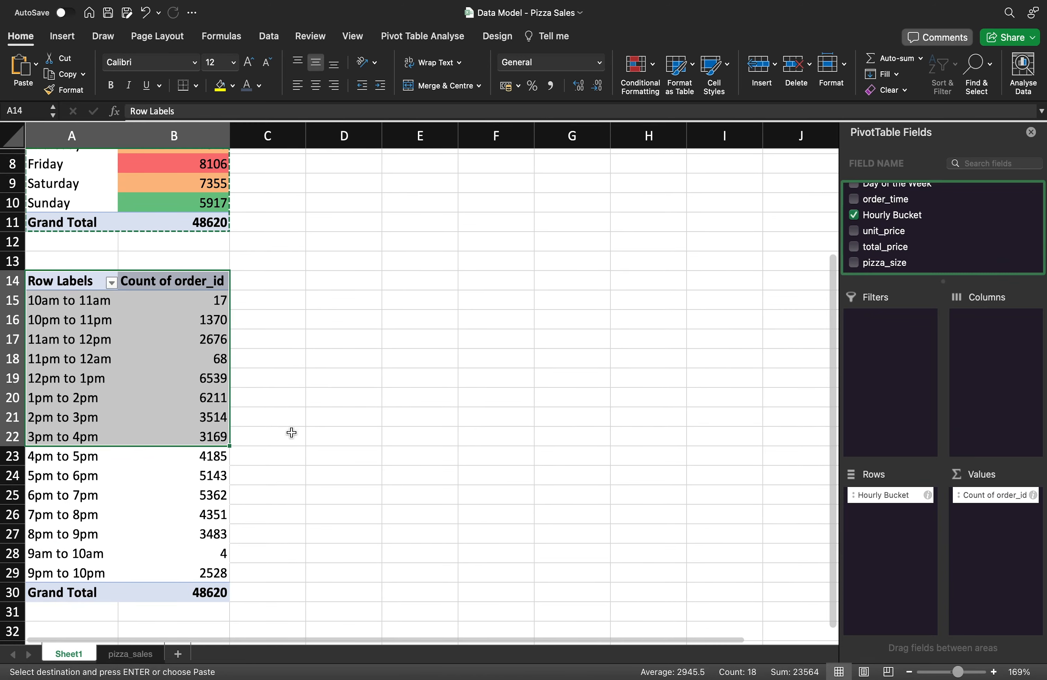
left_click(291, 433)
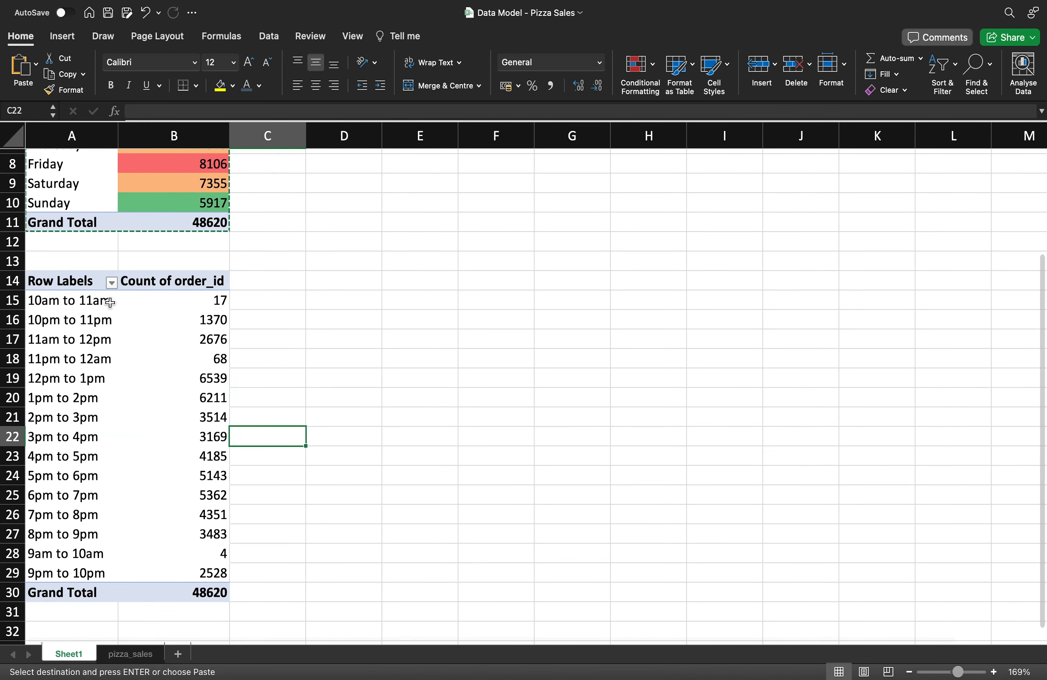
Examine the order of the hourly time labels in the copied pivot table.
left_click(110, 301)
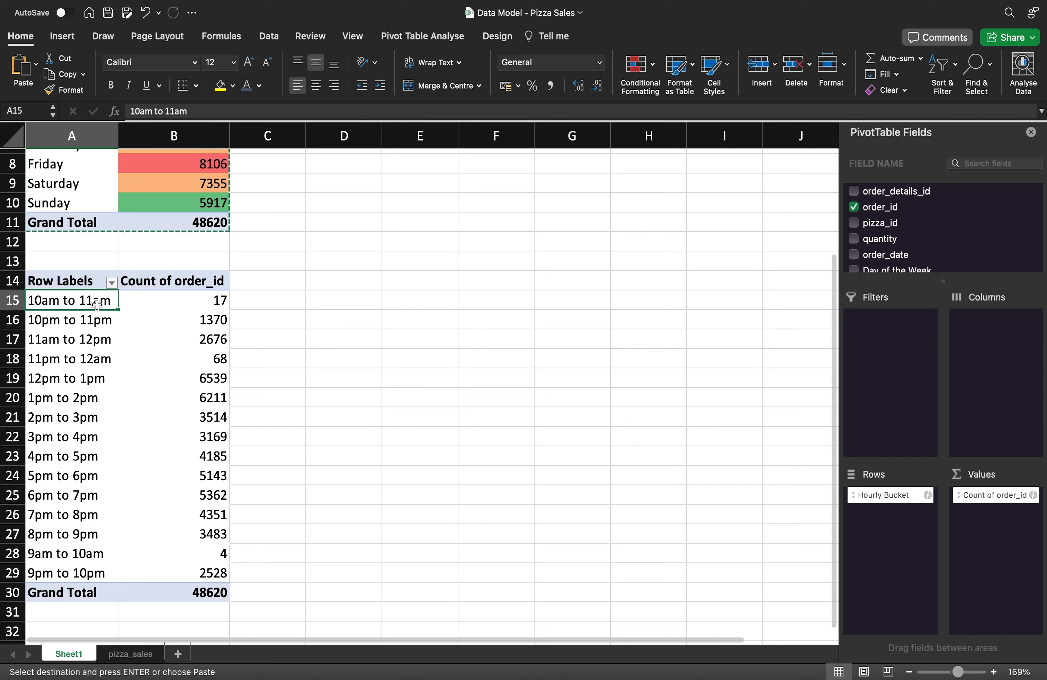
left_click(75, 481)
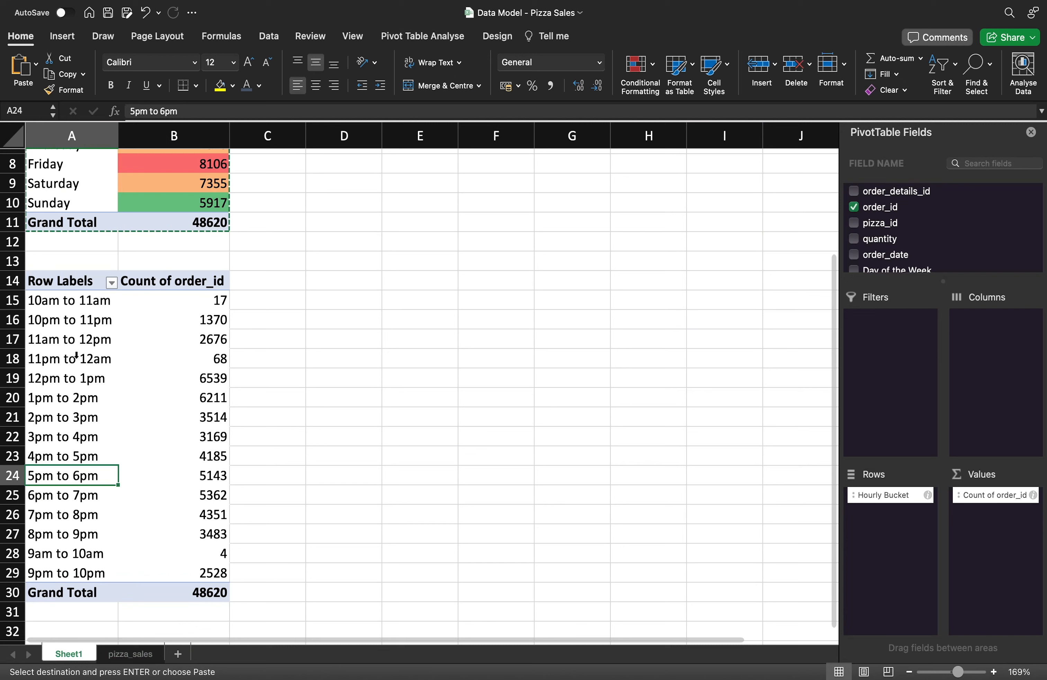
left_click(75, 375)
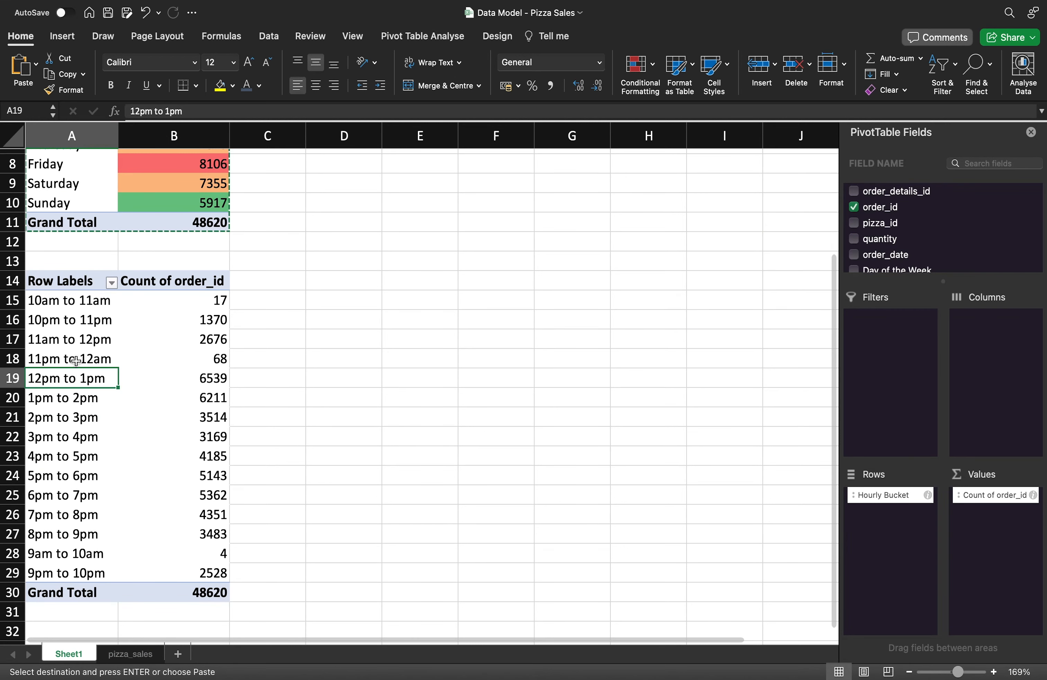
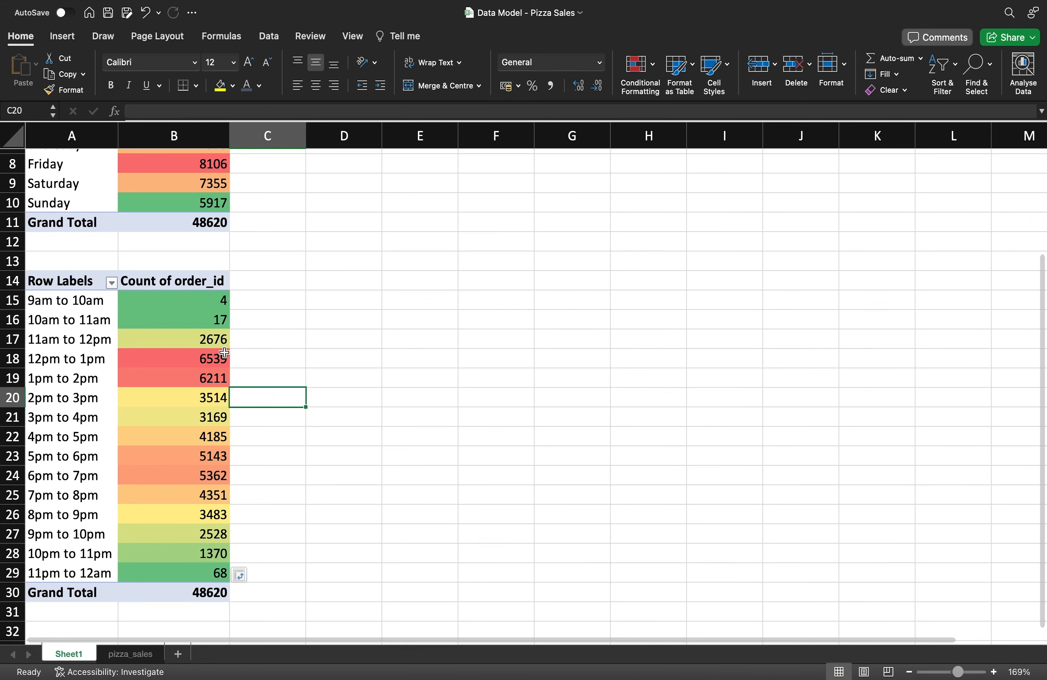
Examine the order counts for 12pm to 1pm and 1pm to 2pm, and Friday's count in the weekday table.
left_click(225, 353)
left_click(292, 351)
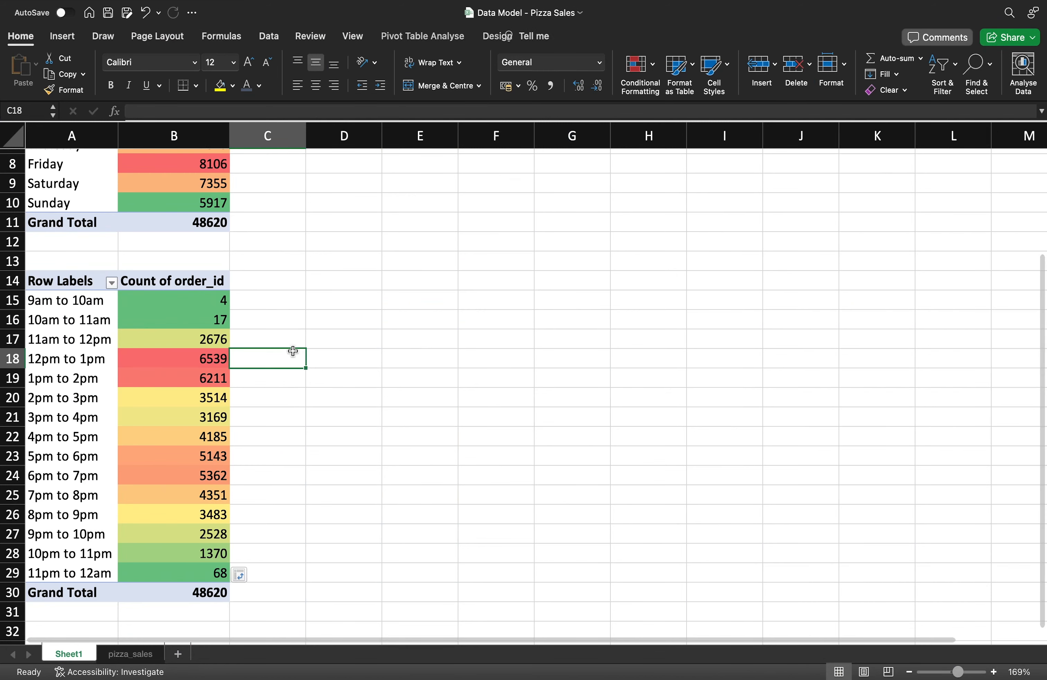
left_click(84, 360)
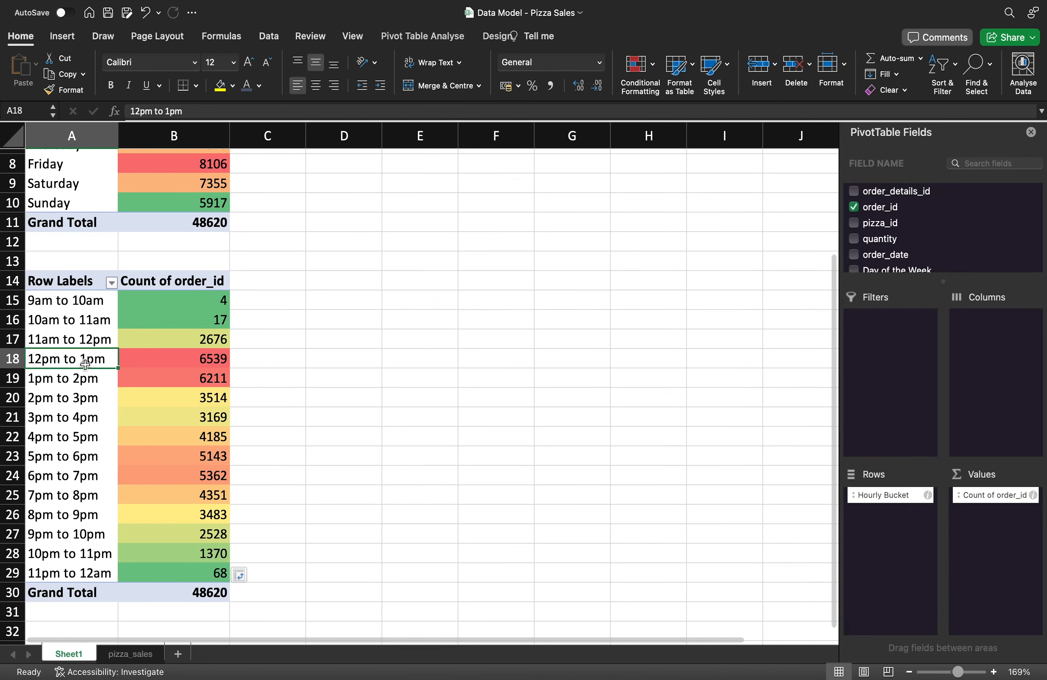
left_click(161, 358)
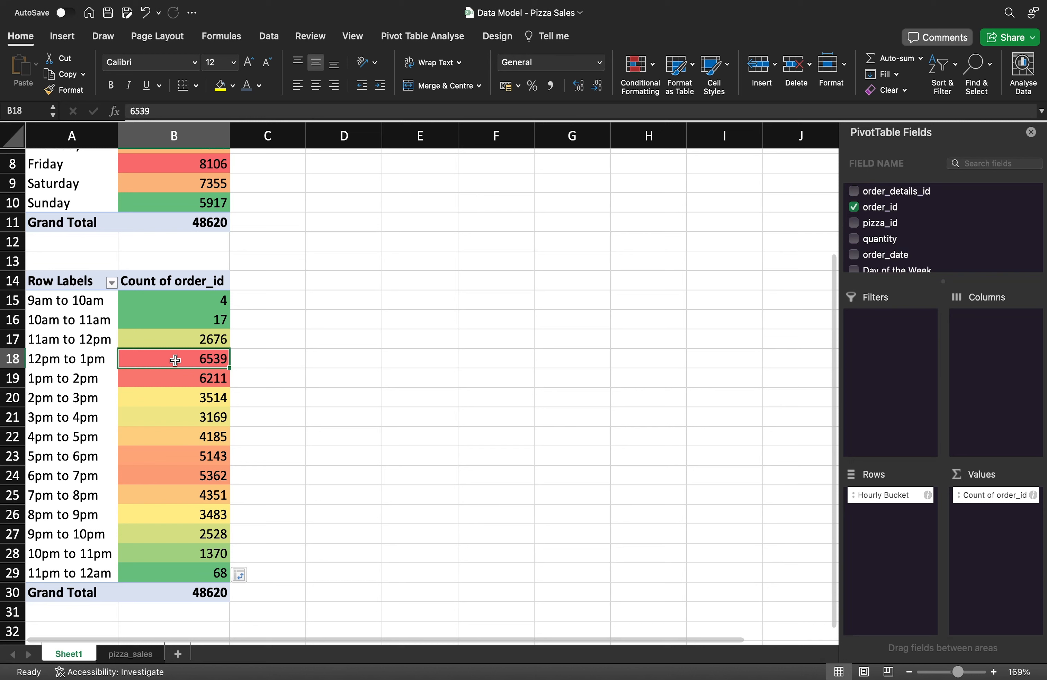
left_click(173, 376)
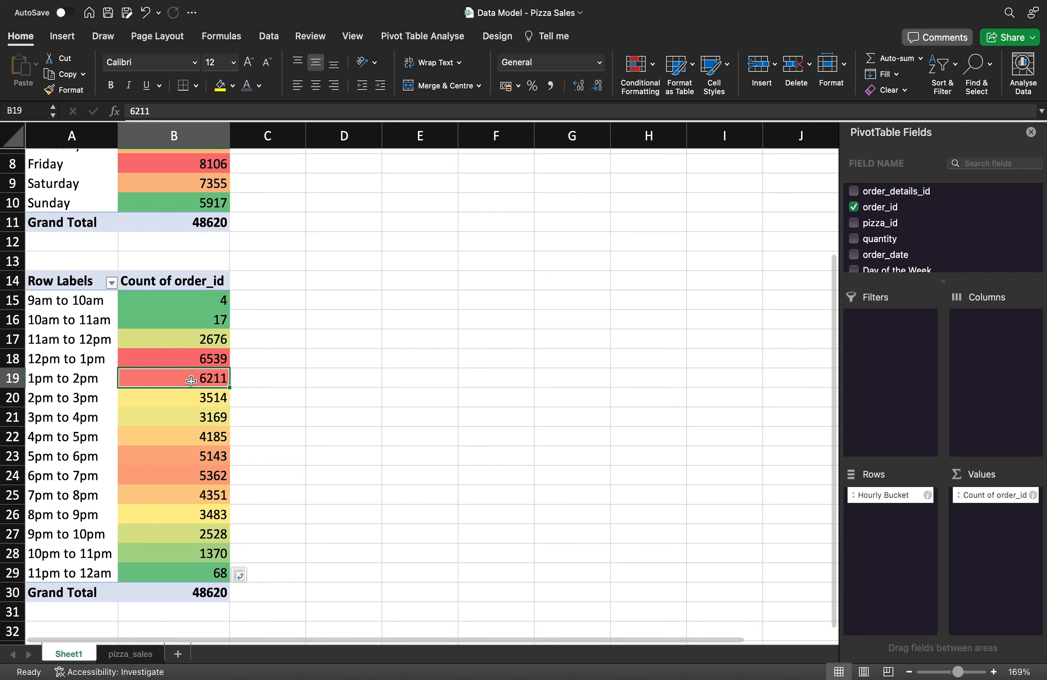
scroll(191, 380, "up", 7)
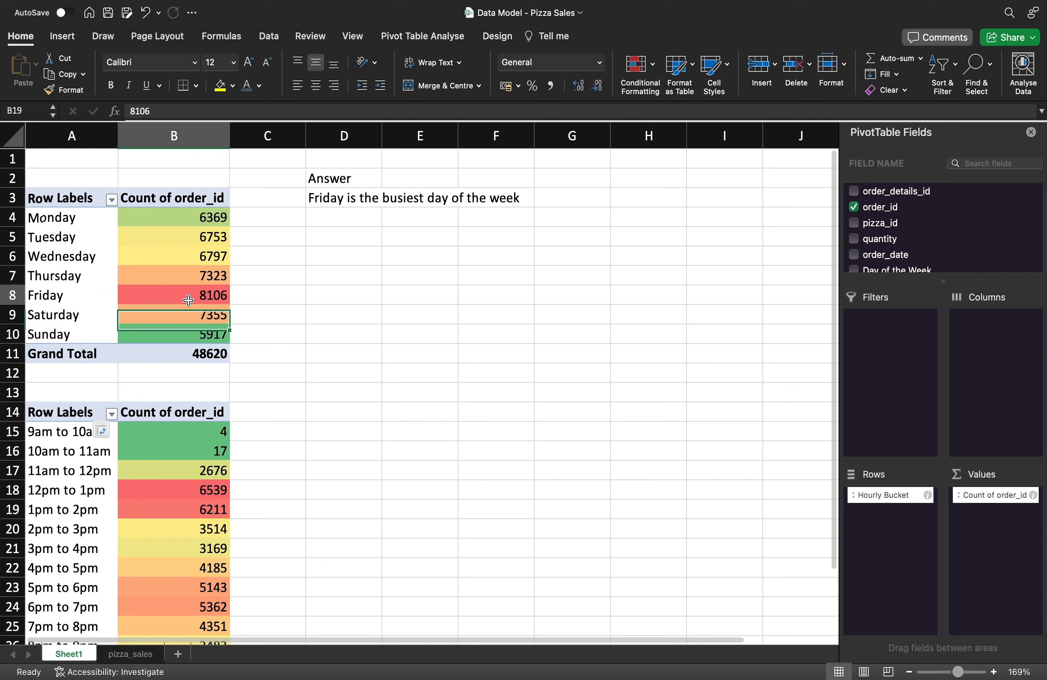
left_click(188, 300)
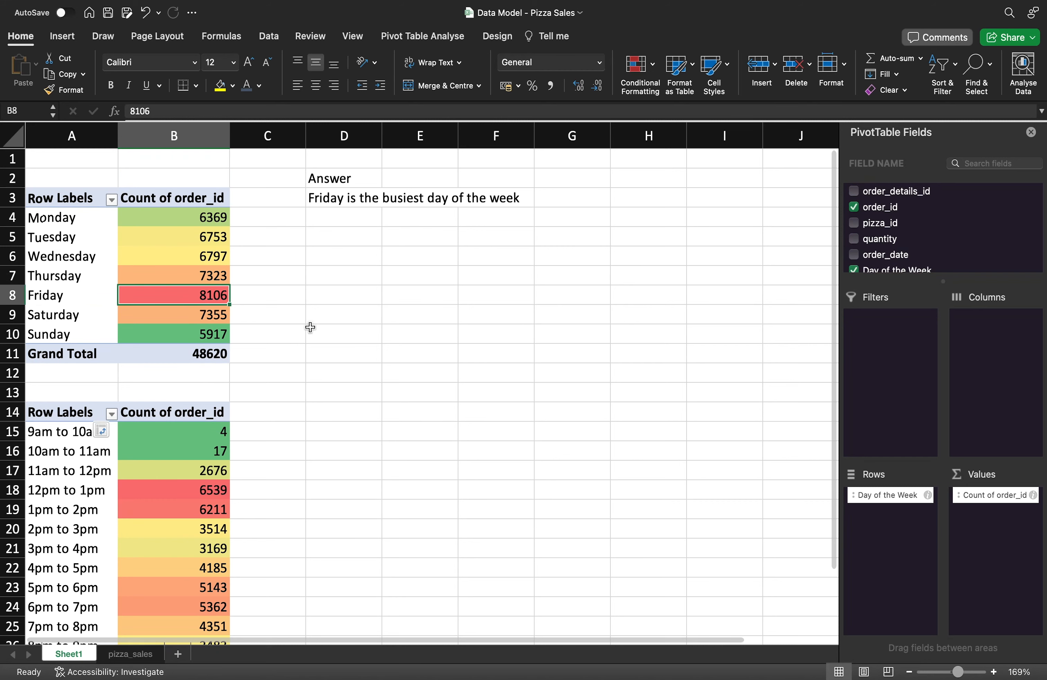
Beside the hourly pivot table, enter "Answer" in D14 and "12pm to 1pm is the busiest time of the day" in D15.
scroll(310, 328, "down", 6)
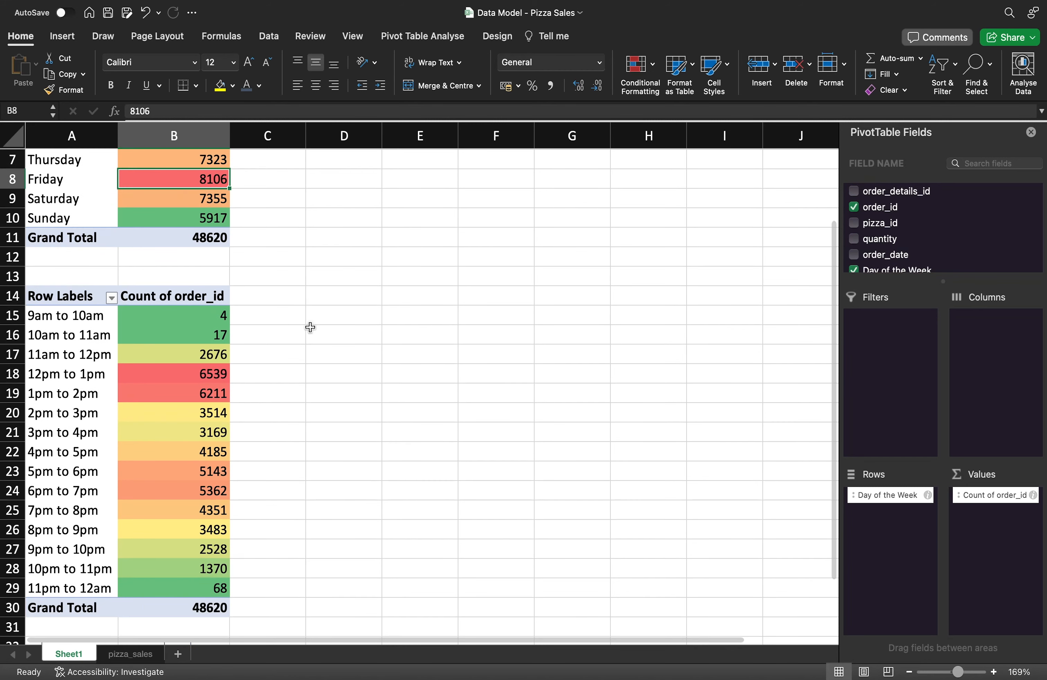
left_click(359, 300)
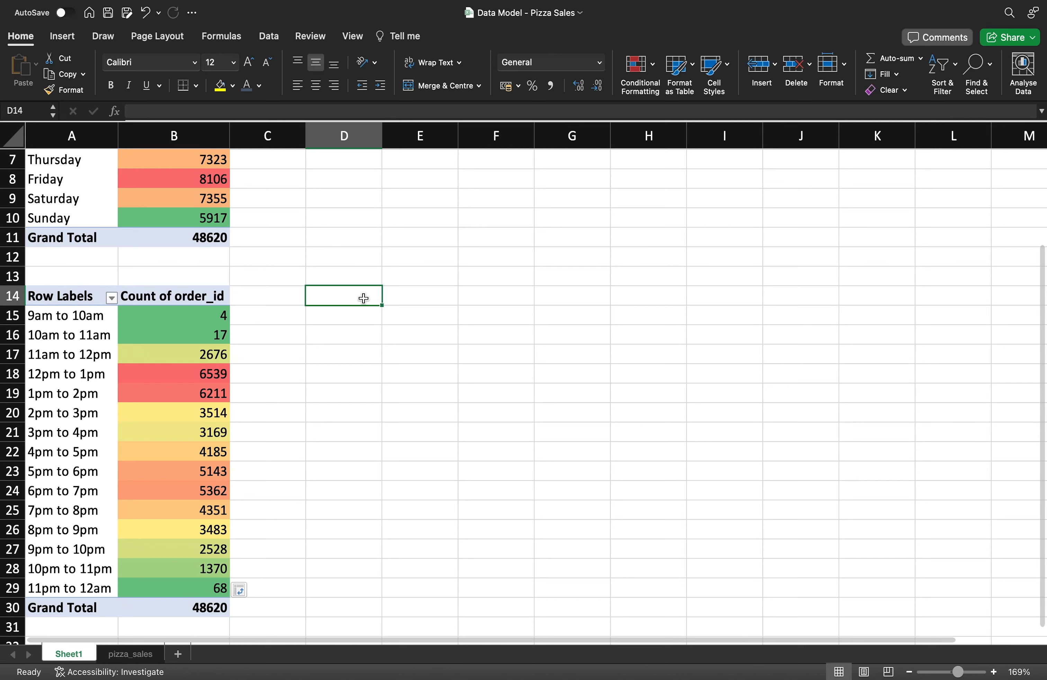
type("Answer")
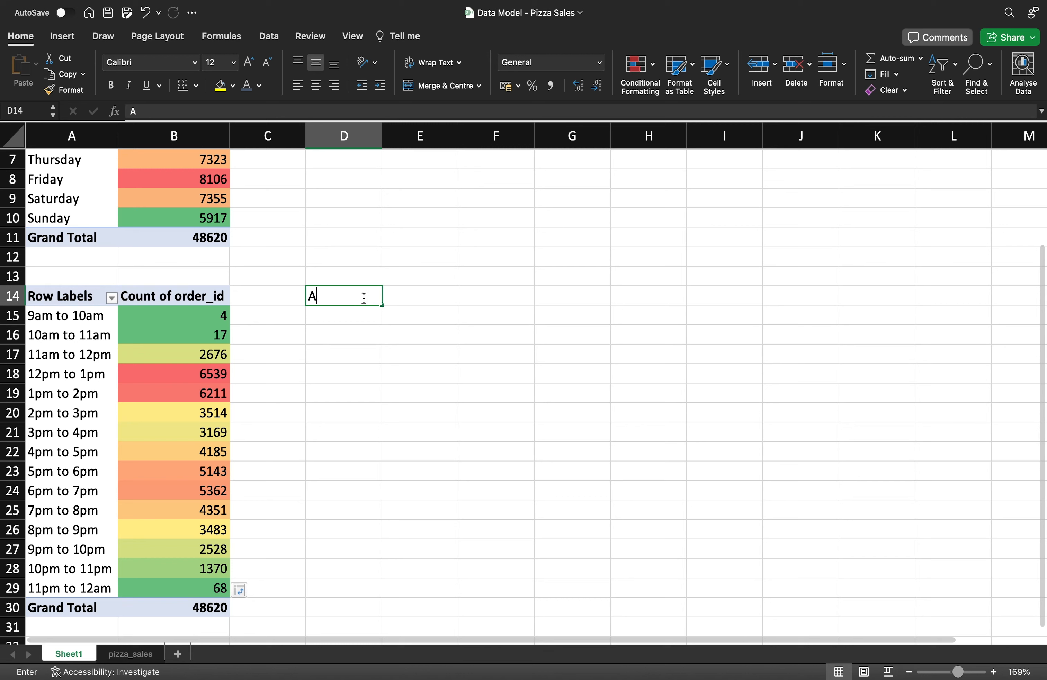
key("Return")
type("12p")
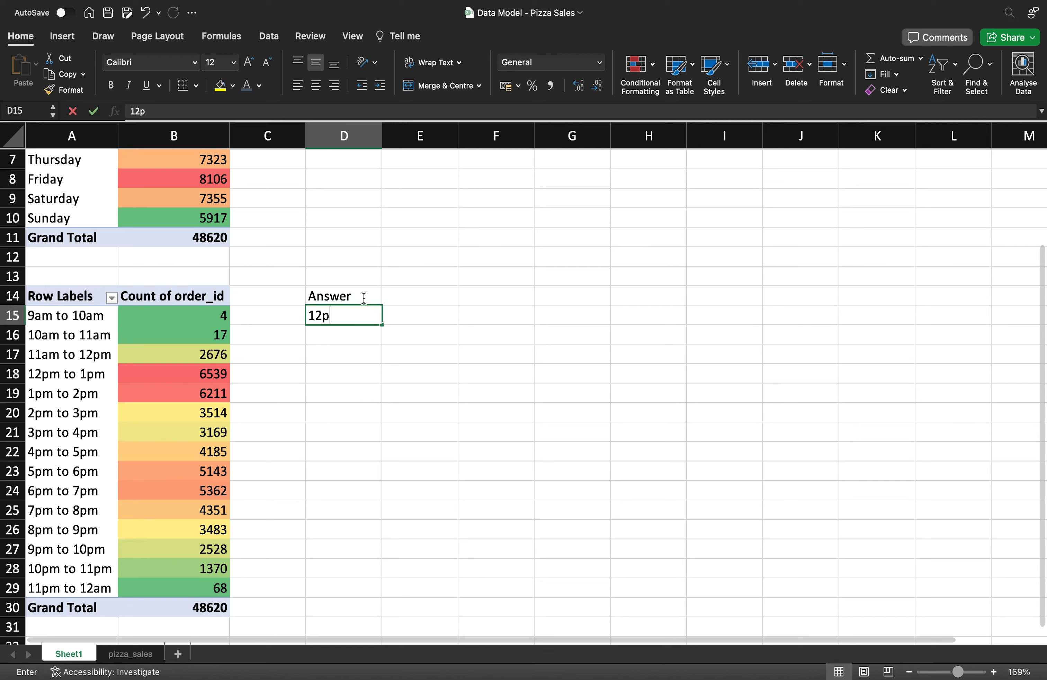
type("m to 1pm is th")
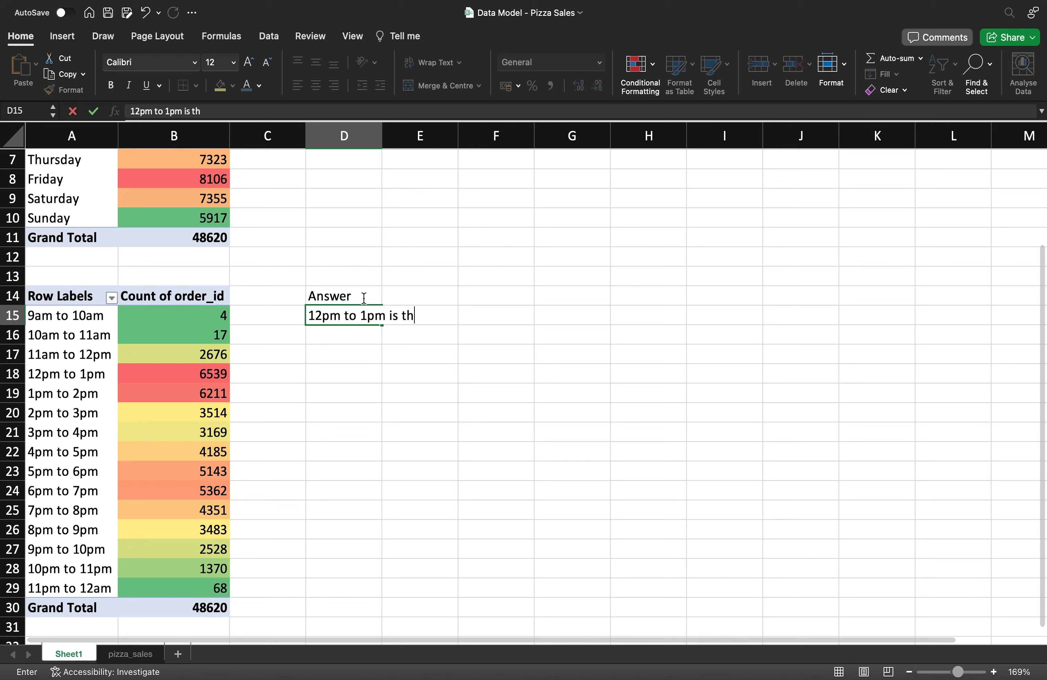
type("e busiest time of the day")
key("Return")
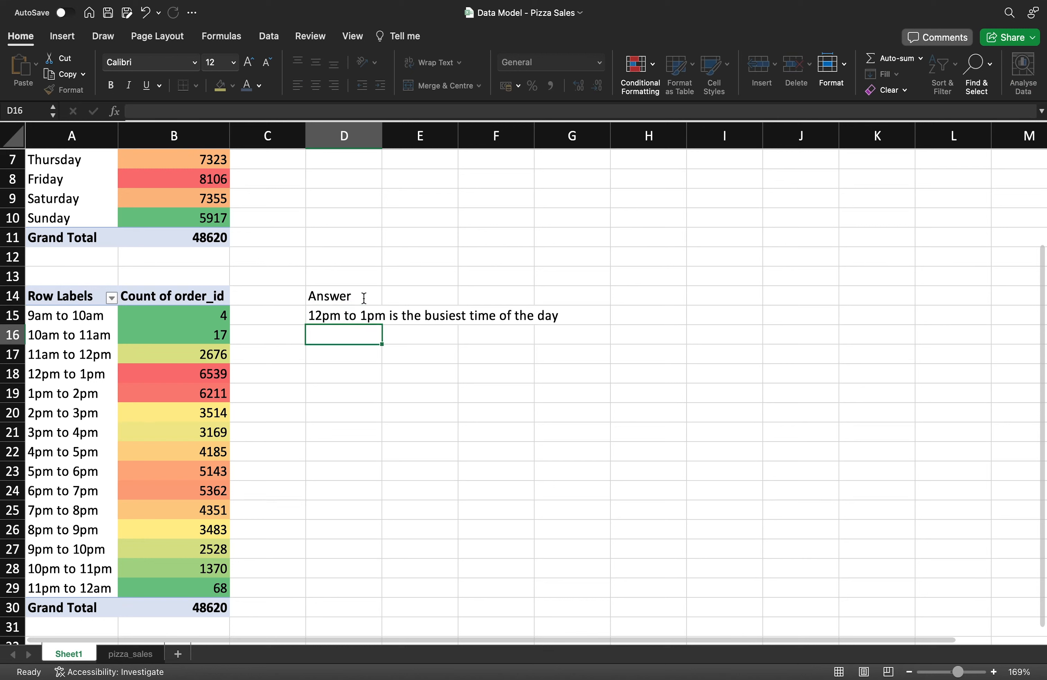
Switch to the Kaggle dataset page in the browser and read the second challenge question about pizzas made during peak periods.
scroll(363, 298, "up", 5)
scroll(364, 299, "down", 5)
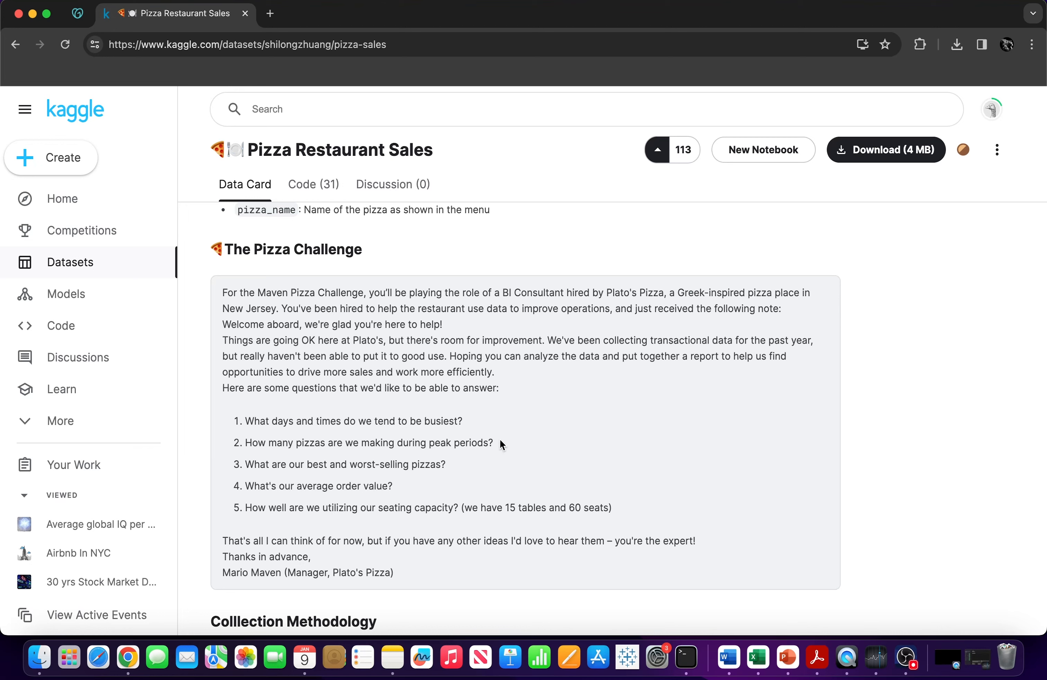
left_click_drag(499, 439, 247, 444)
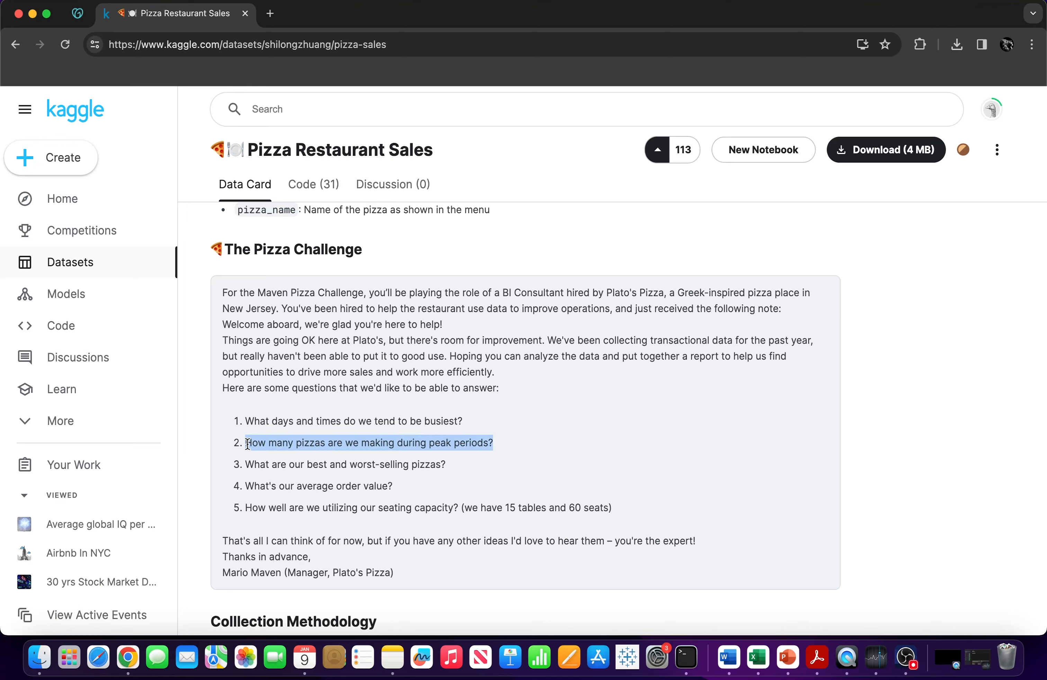
left_click(436, 472)
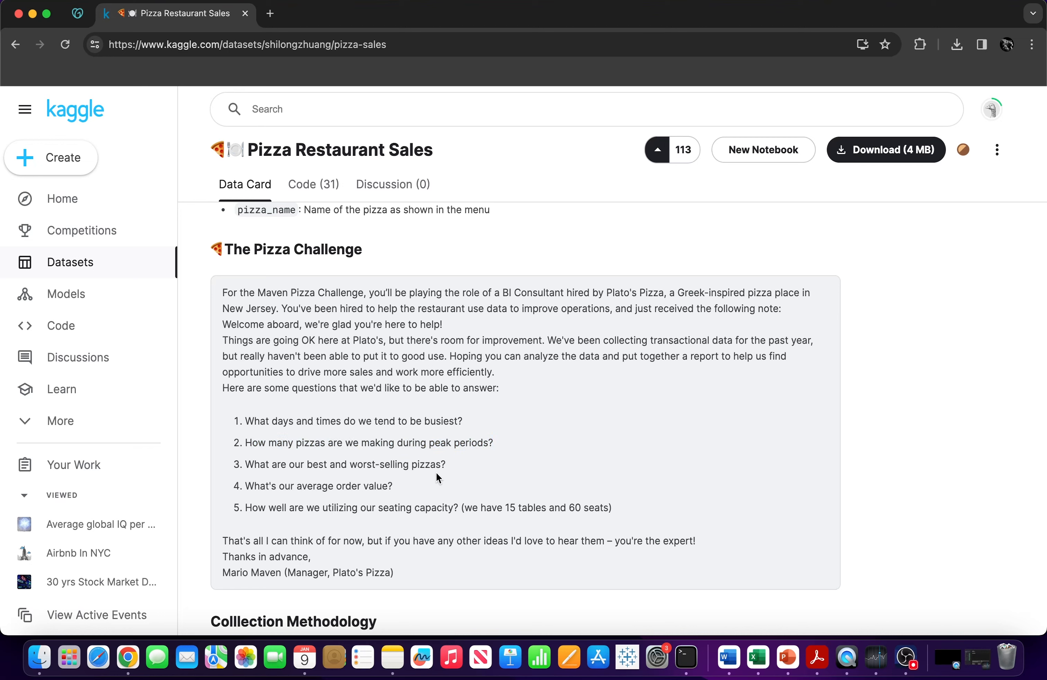
left_click_drag(451, 442, 435, 442)
Switch back to the Excel workbook and examine the order_date column on the pizza_sales sheet.
key("super+Tab")
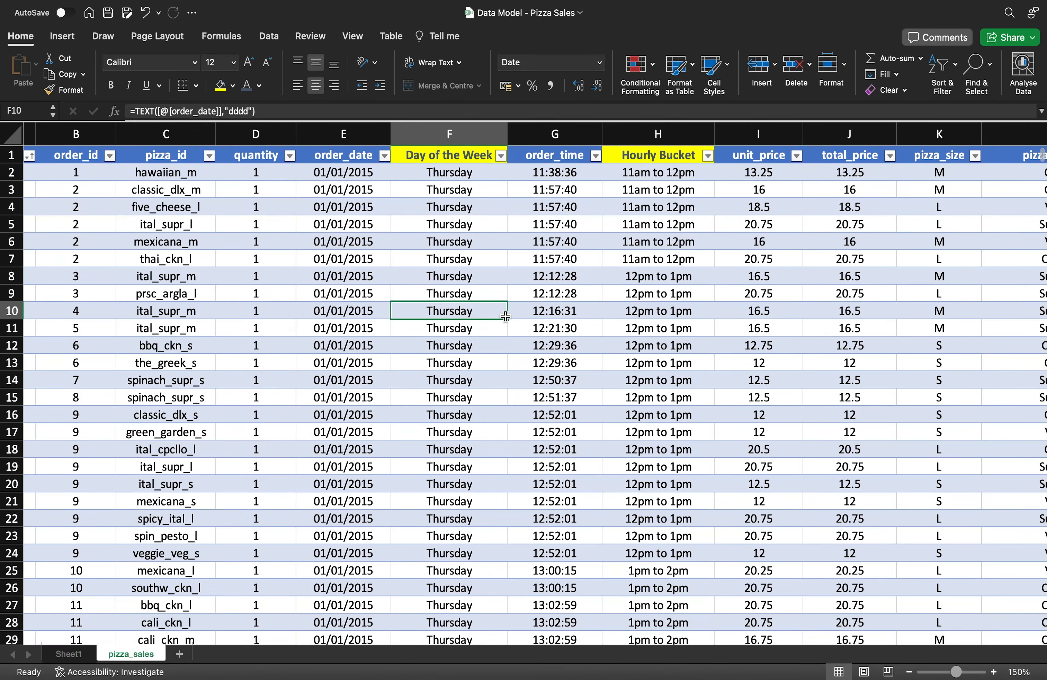
scroll(505, 316, "left", 2)
left_click(476, 138)
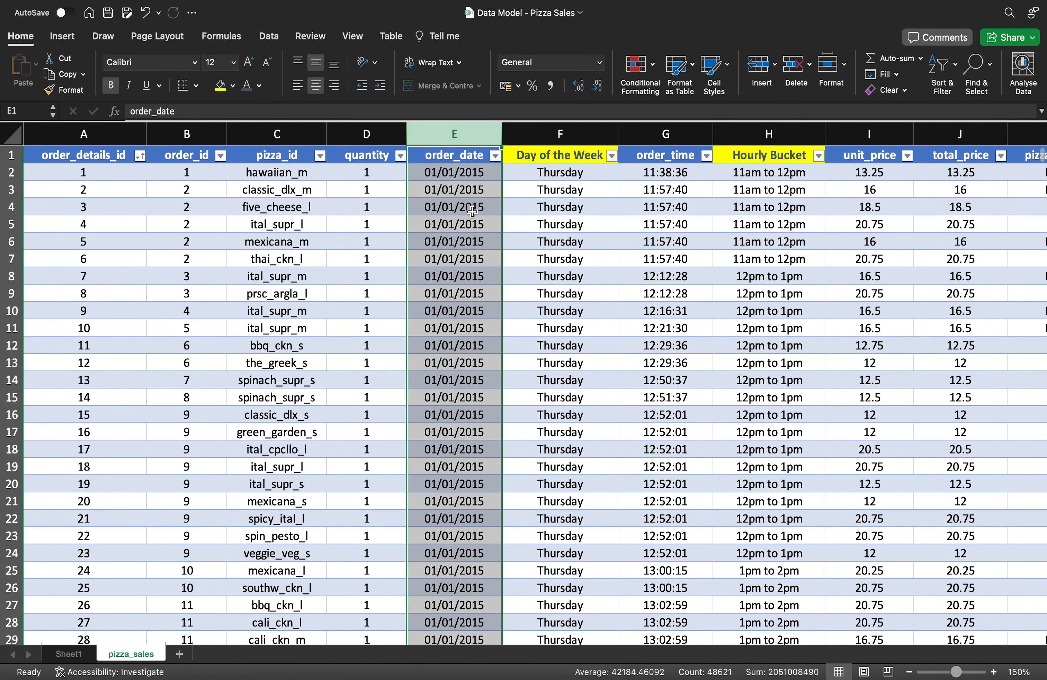
left_click(472, 211)
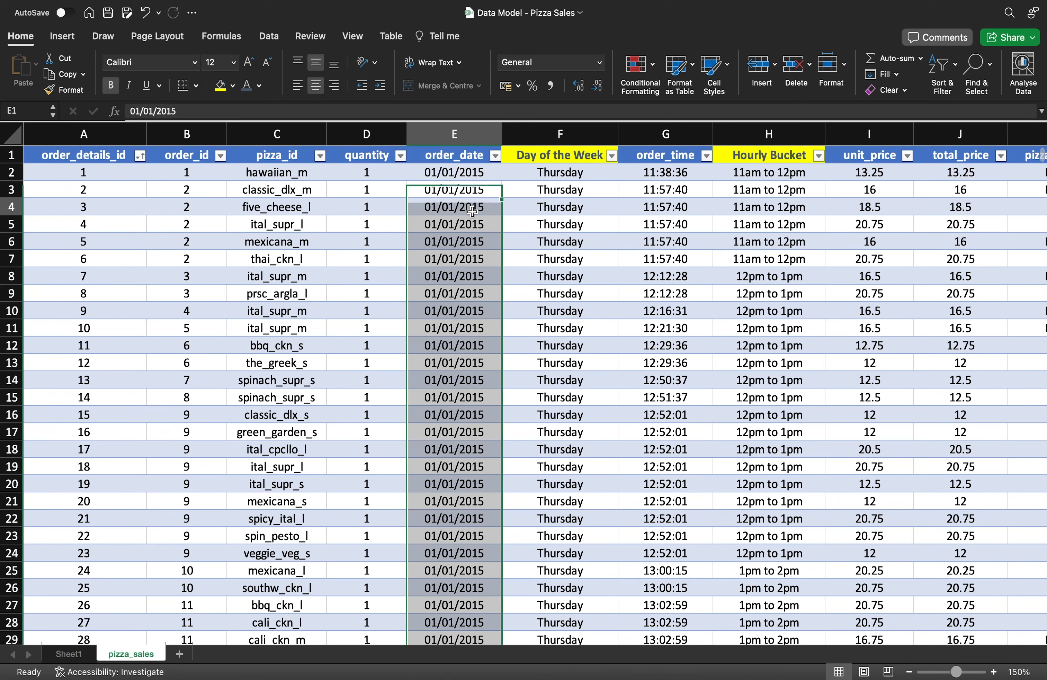
Return to the Kaggle page and reread the wording "peak periods" in the second question.
key("super+Tab")
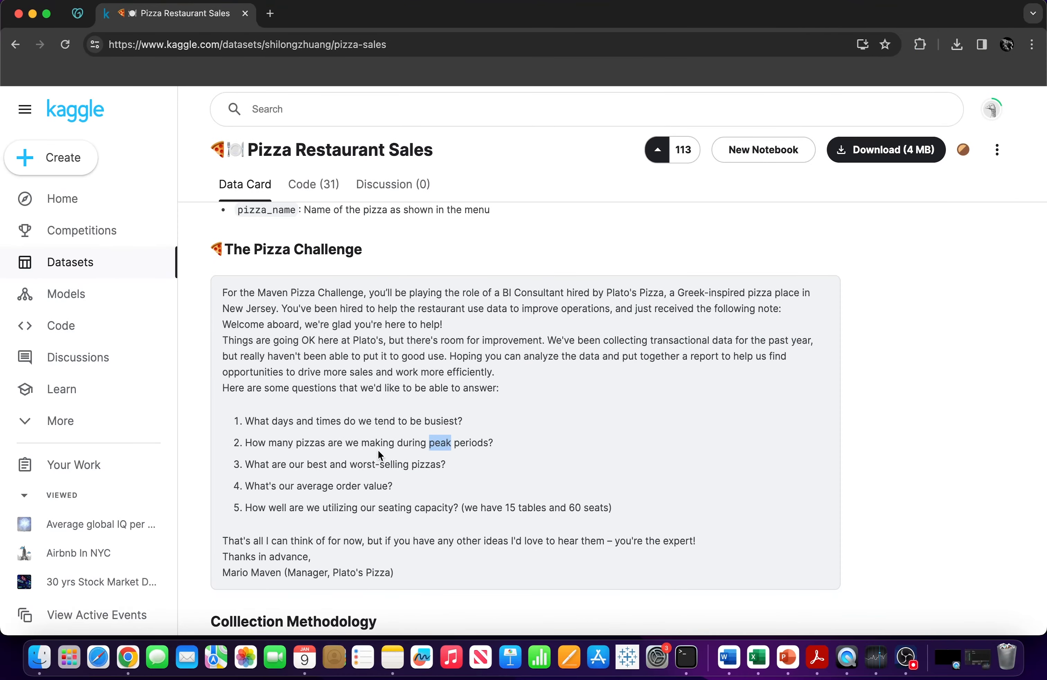
left_click(456, 443)
left_click_drag(491, 443, 431, 440)
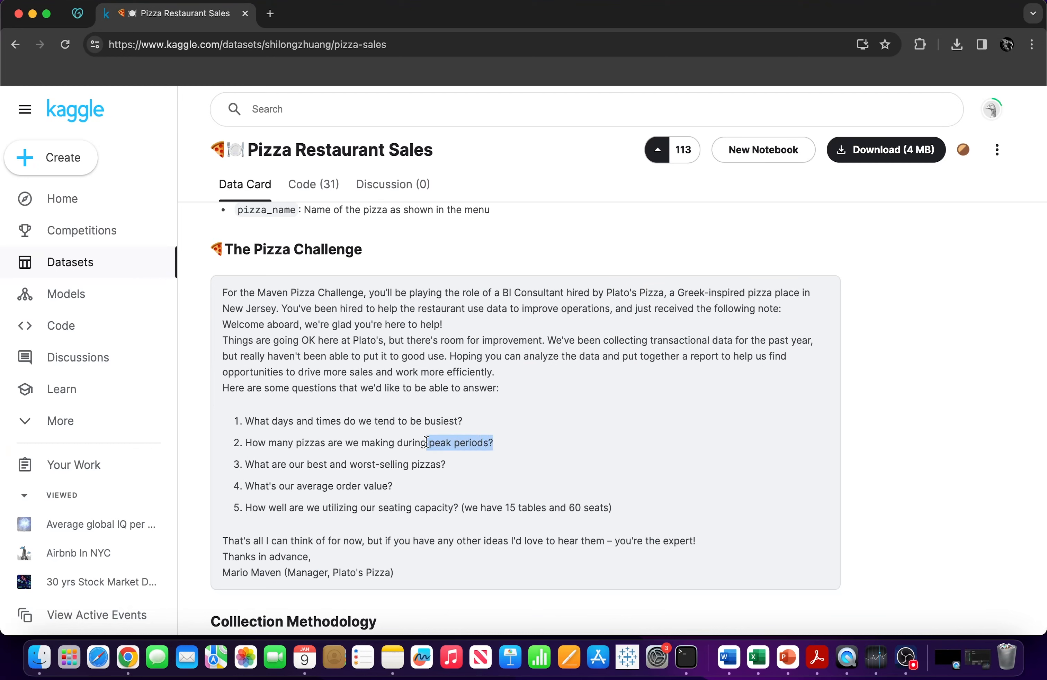
left_click(256, 446)
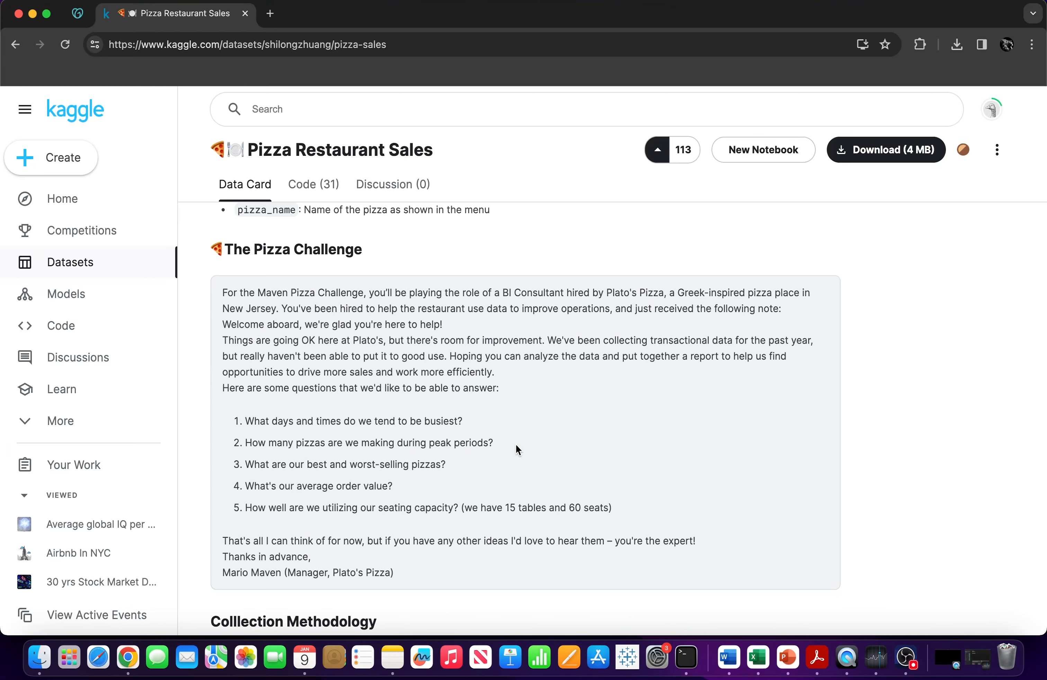
In the Excel pizza_sales table, insert a new column before order_time and head it "Month of the Year".
key("super+Tab")
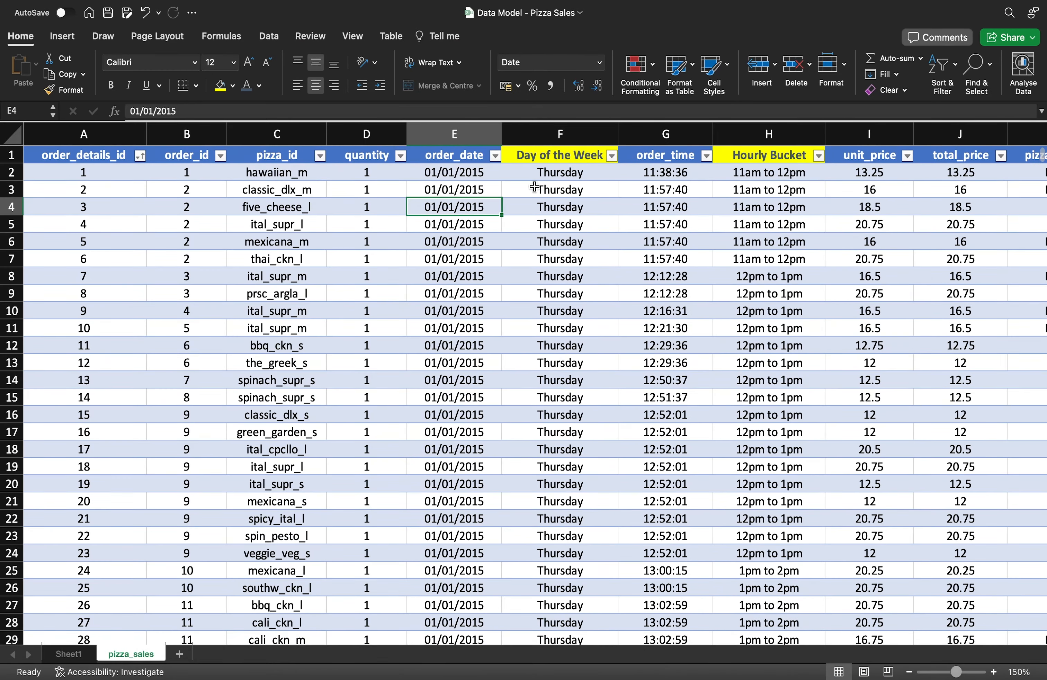
left_click(555, 175)
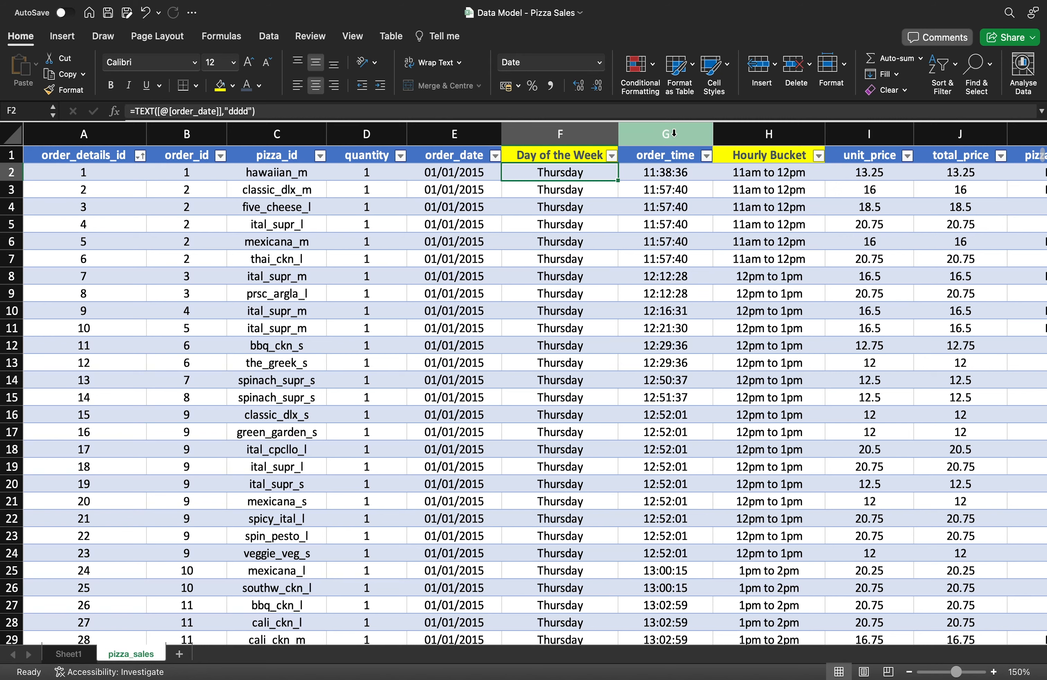
left_click(658, 139)
right_click(674, 135)
left_click(691, 222)
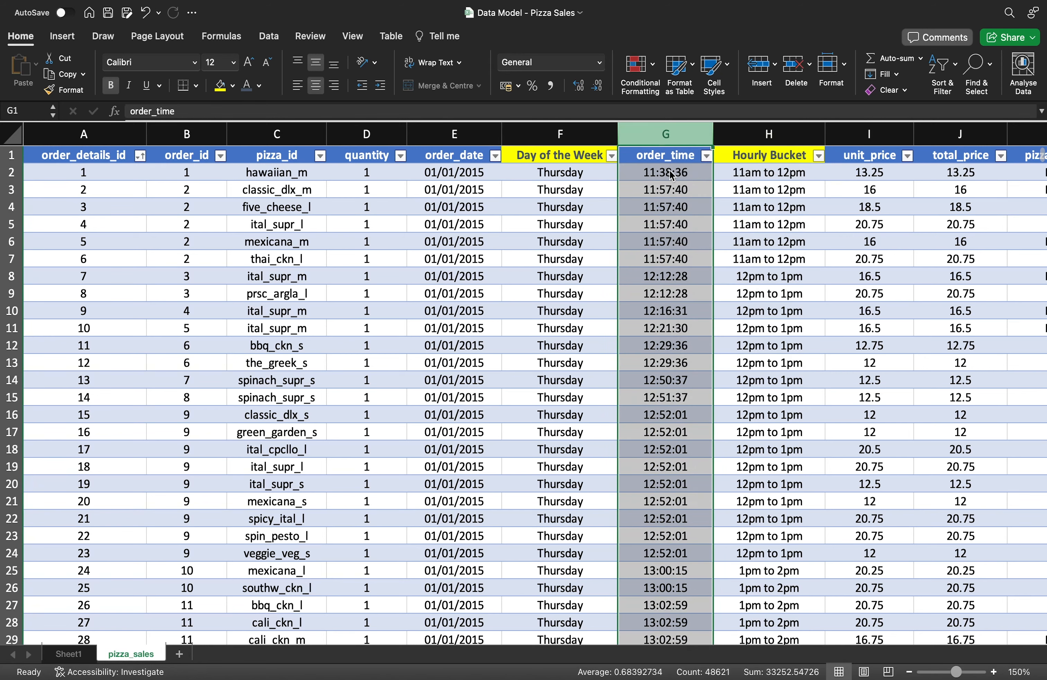
left_click(668, 170)
left_click(676, 149)
left_click(667, 150)
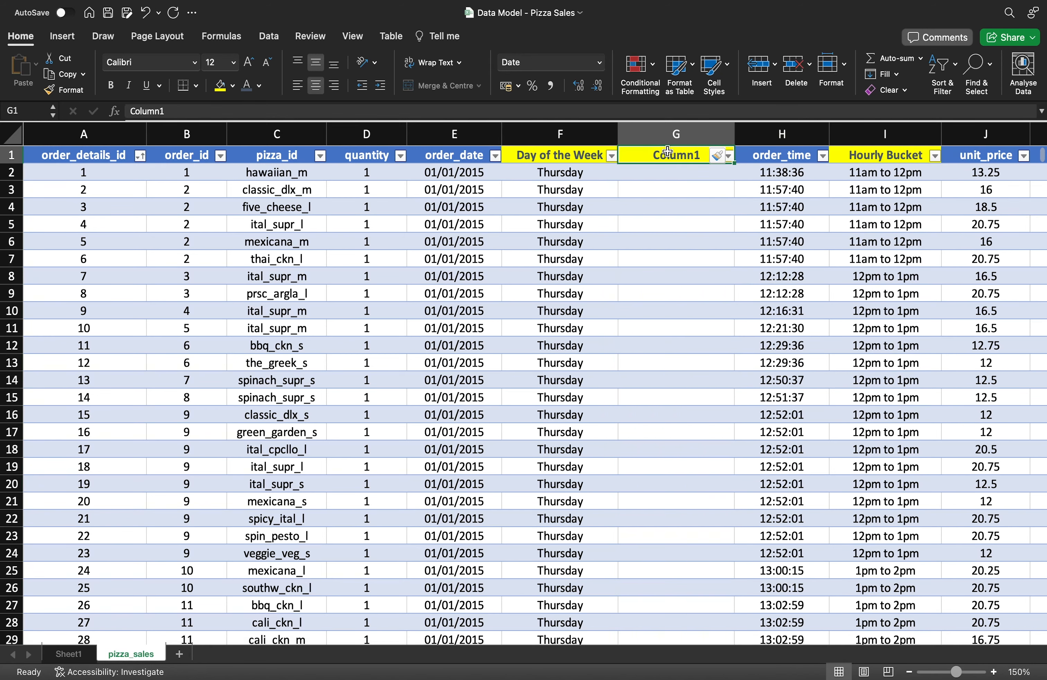
type("Month of the Year")
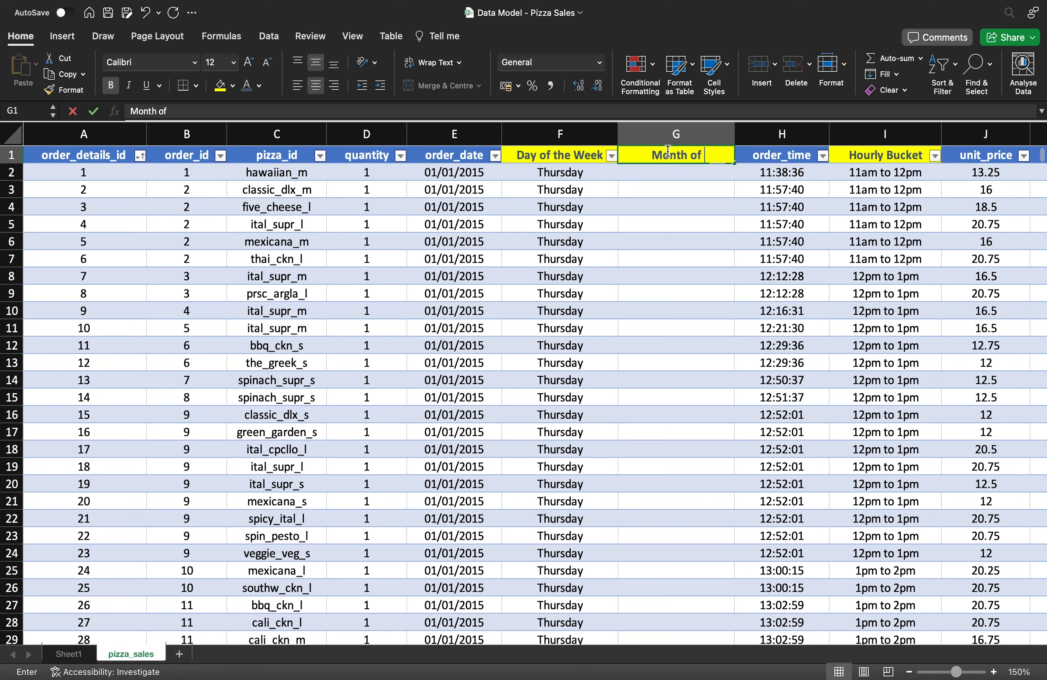
key("Return")
Fill the Month of the Year column with the formula =TEXT(E2,"mmmm"), entered in G2.
type("=")
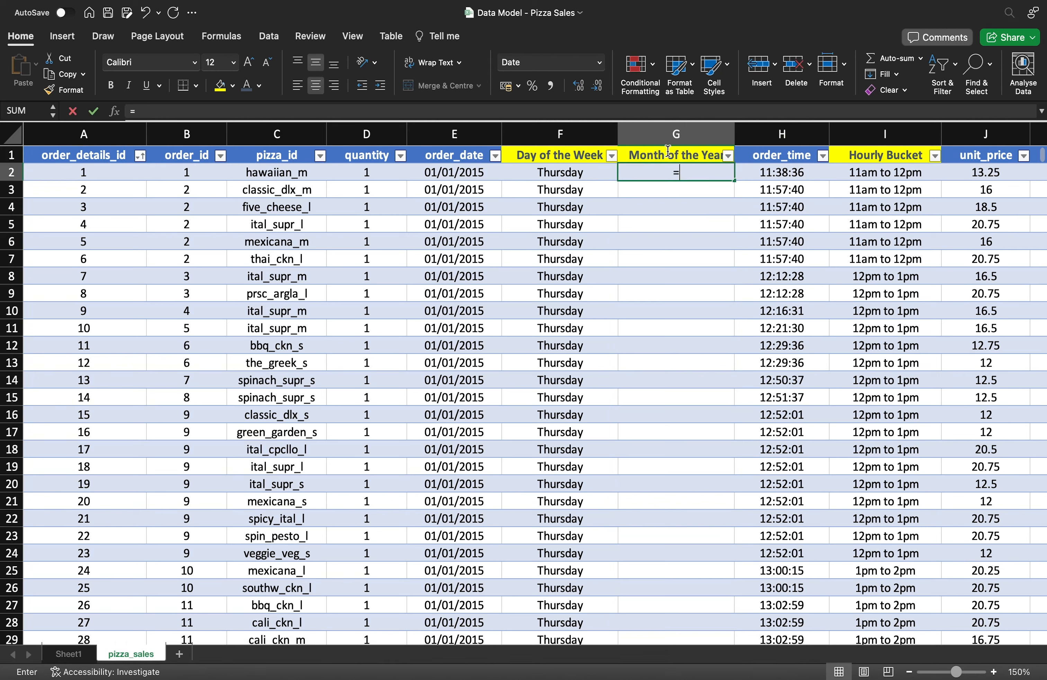
type("TEXT")
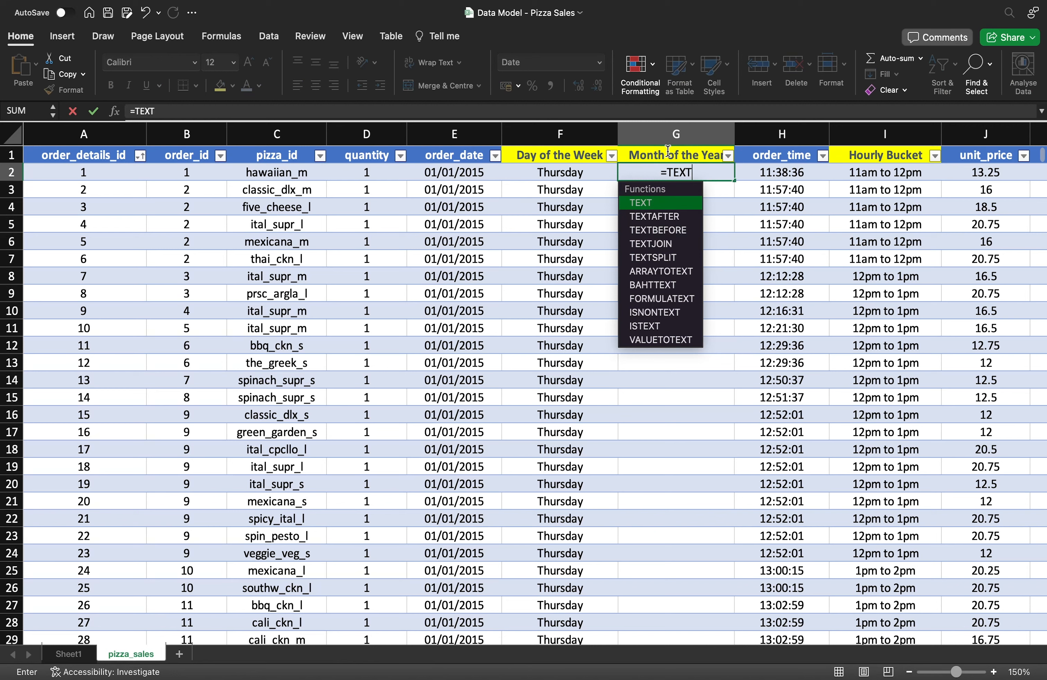
type("(2")
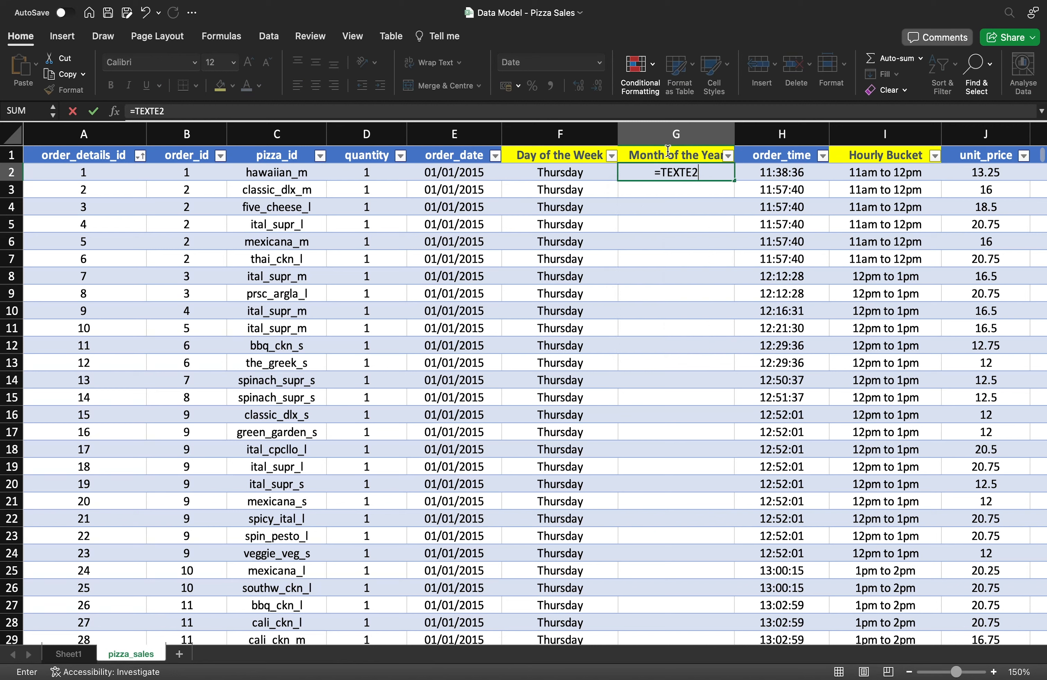
key("BackSpace")
key("BackSpace")
type("(2")
key("BackSpace")
type("E2,@")
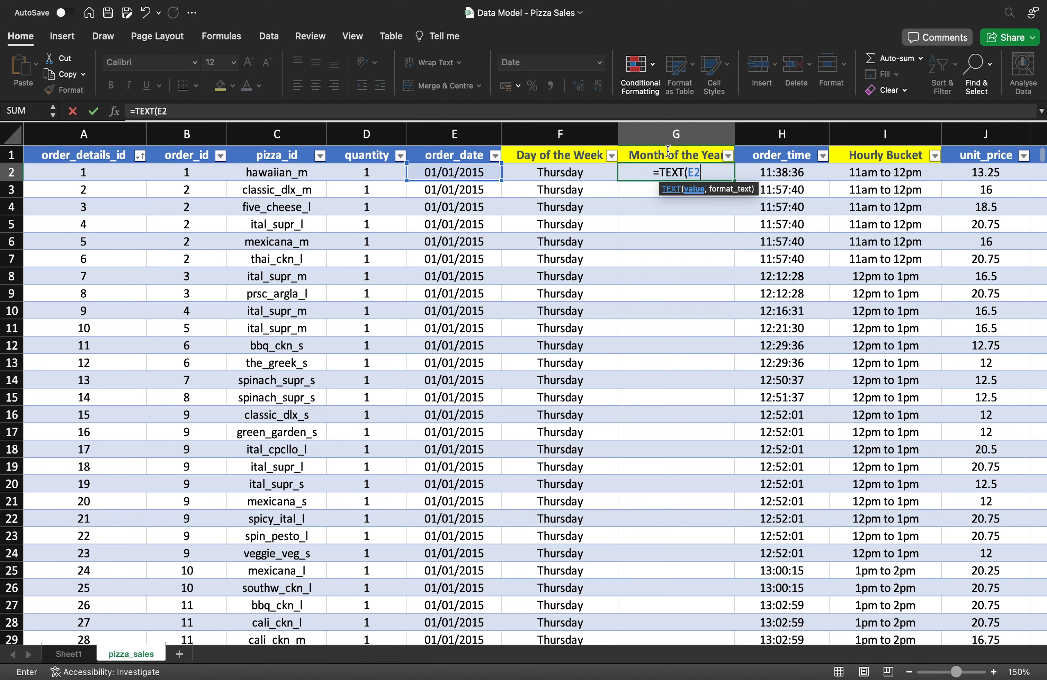
key("BackSpace")
type("\"")
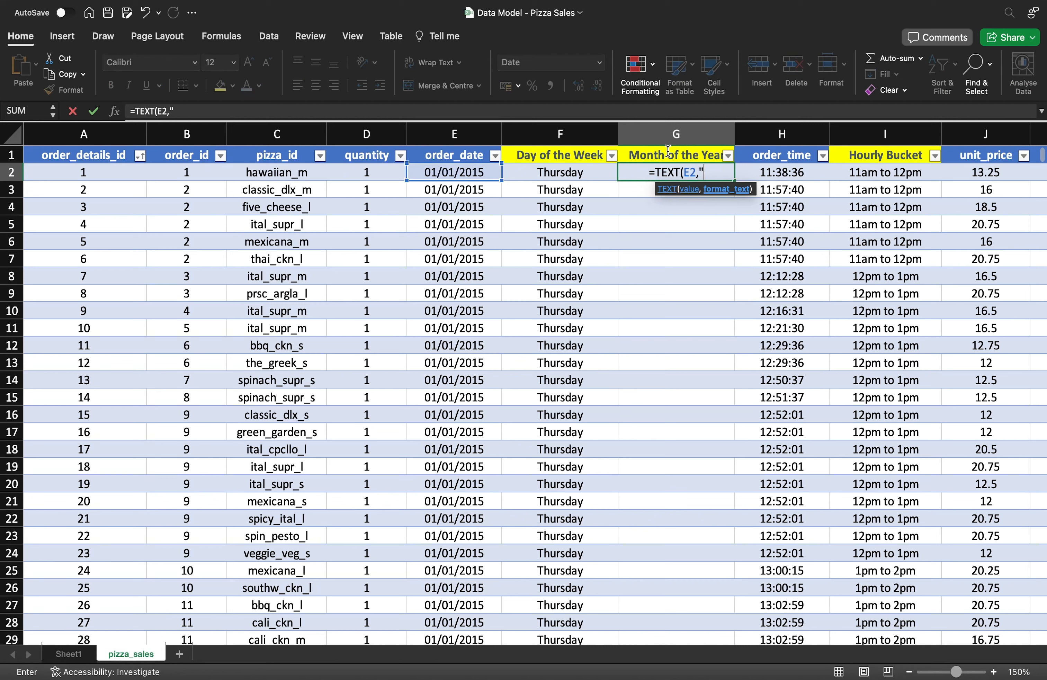
type("mmm")
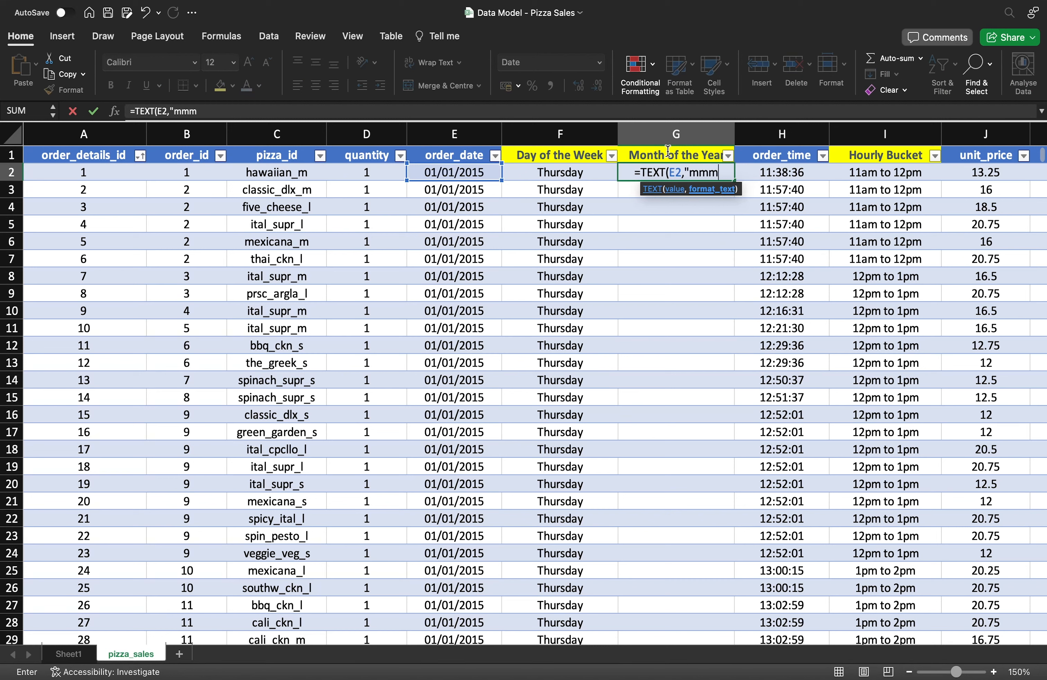
type("m\"")
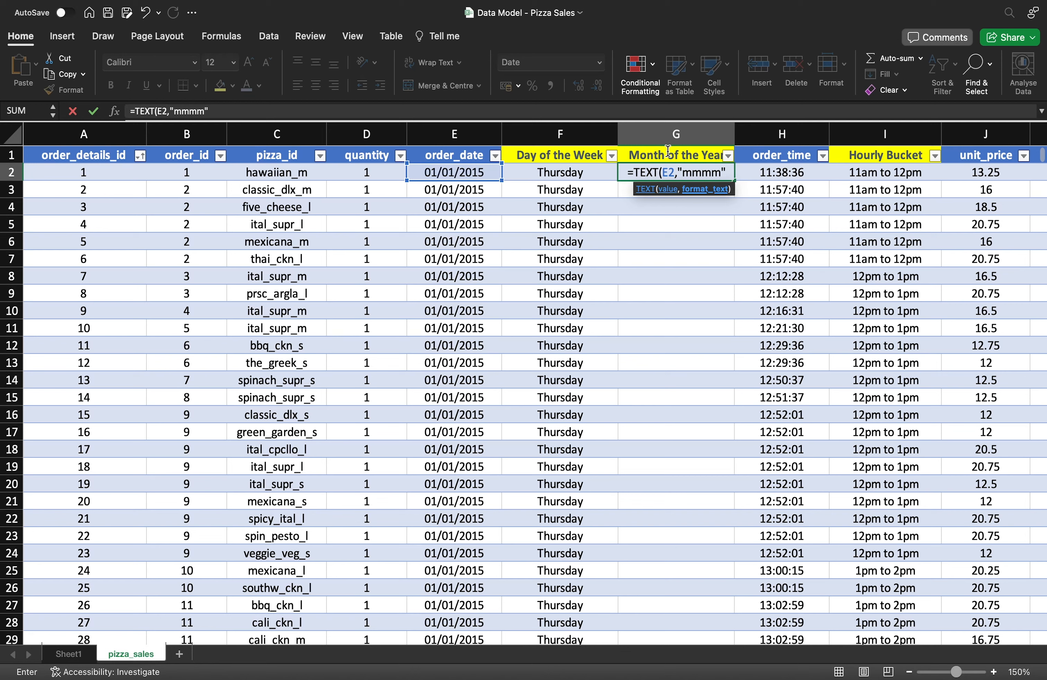
type(")")
key("Return")
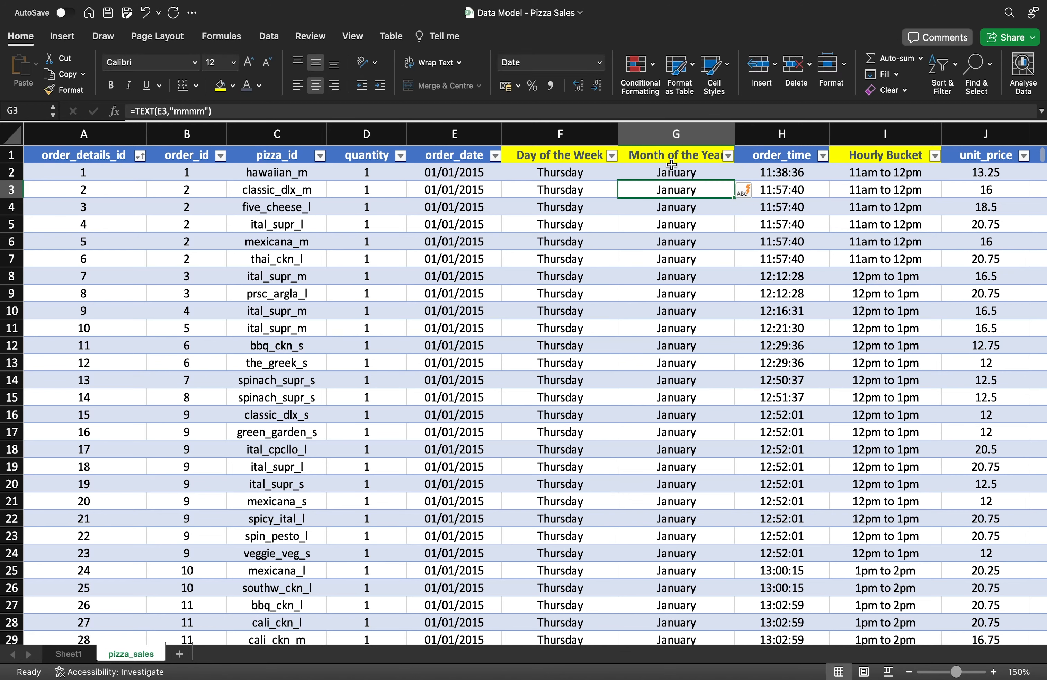
Compare the month in G2 with its source date in E2 and look through the rows further down.
left_click(678, 172)
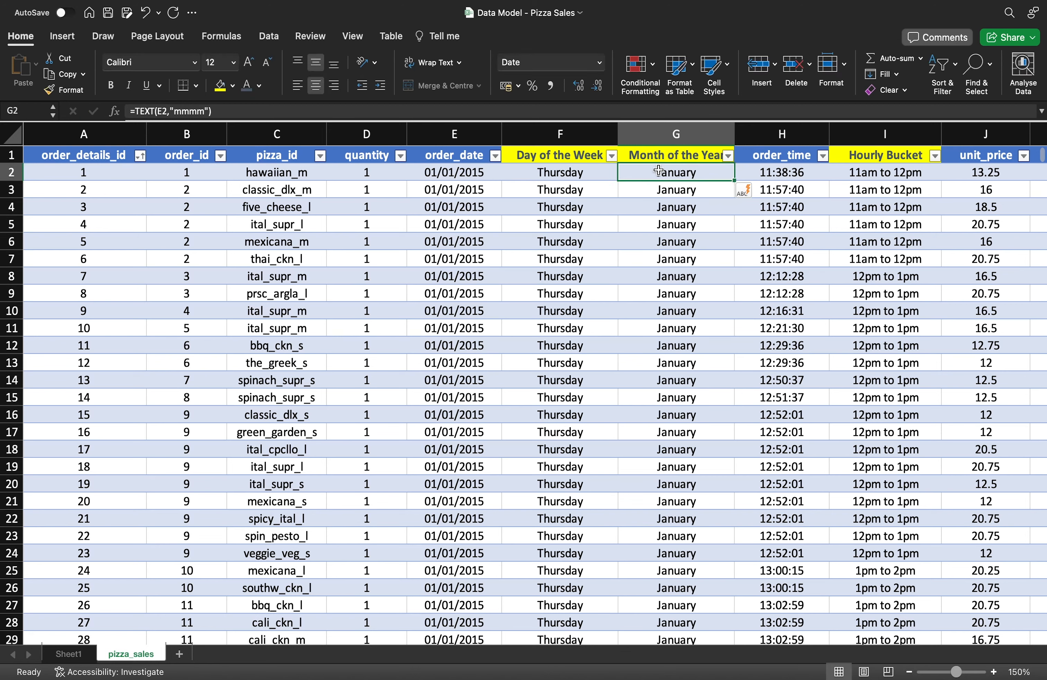
left_click(436, 173)
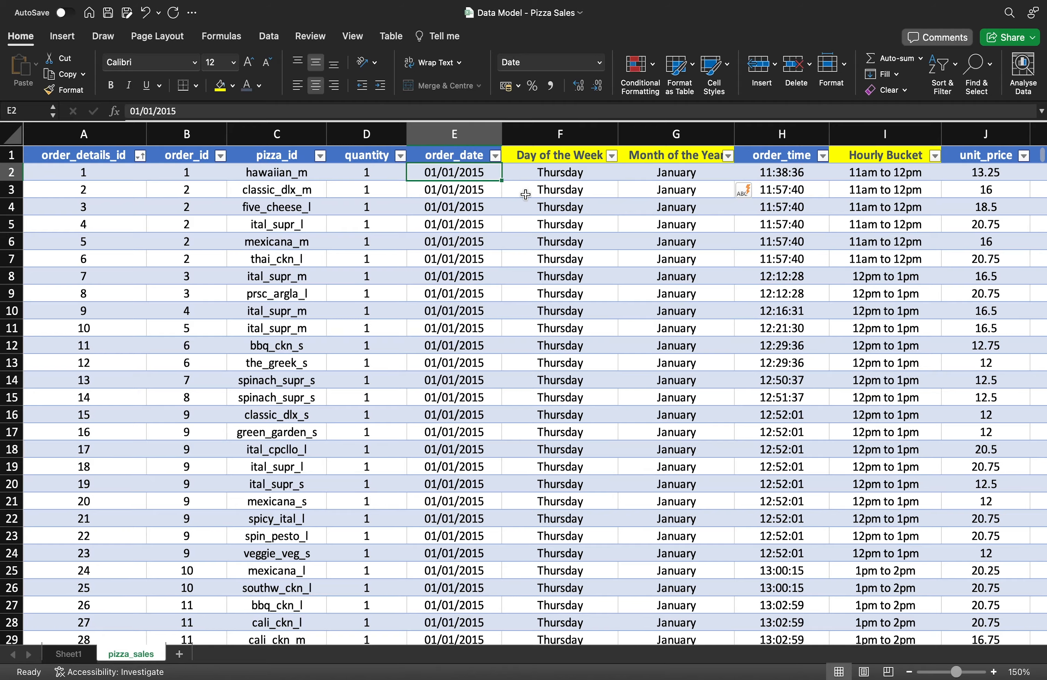
left_click(671, 173)
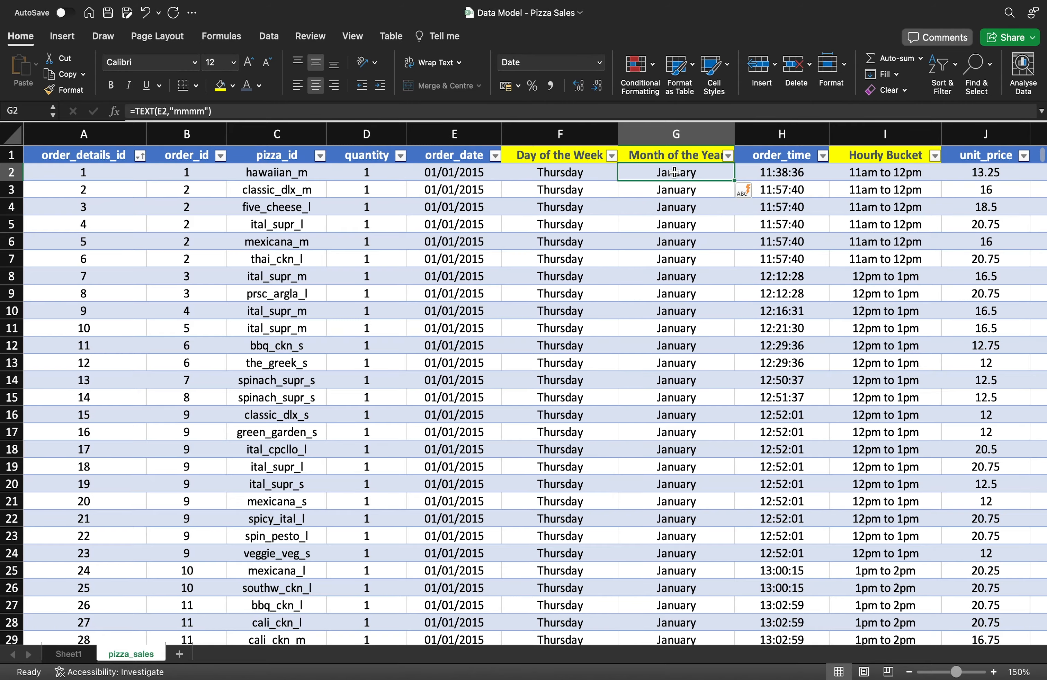
scroll(689, 268, "down", 20)
key("ctrl+Up")
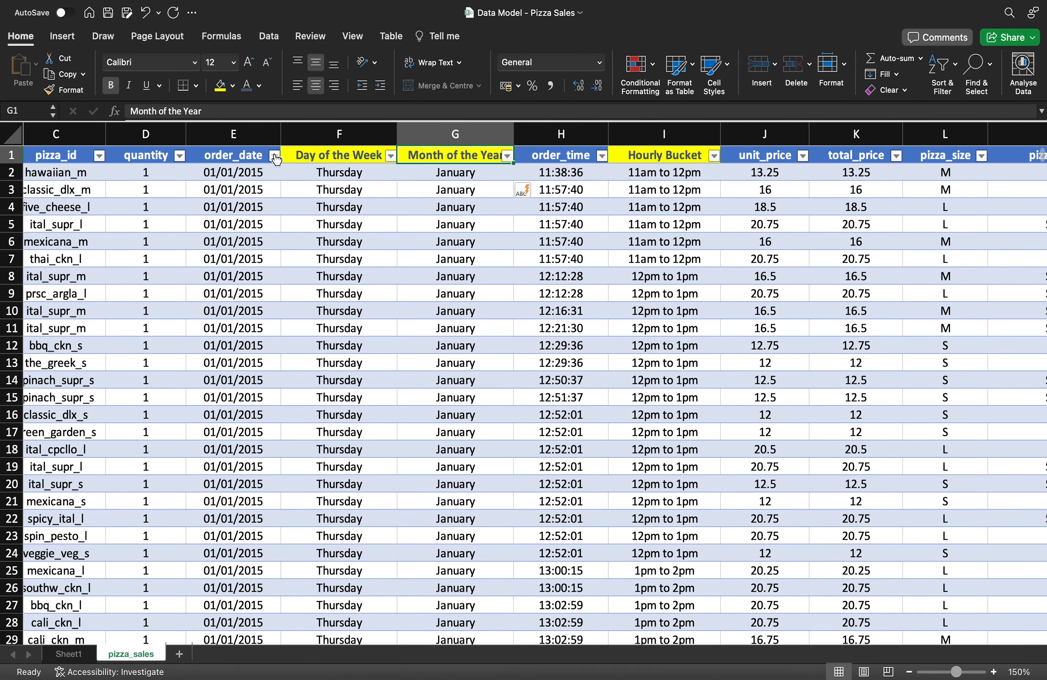
Filter the order_date column to show only February 2015, for checking the month values.
left_click(274, 155)
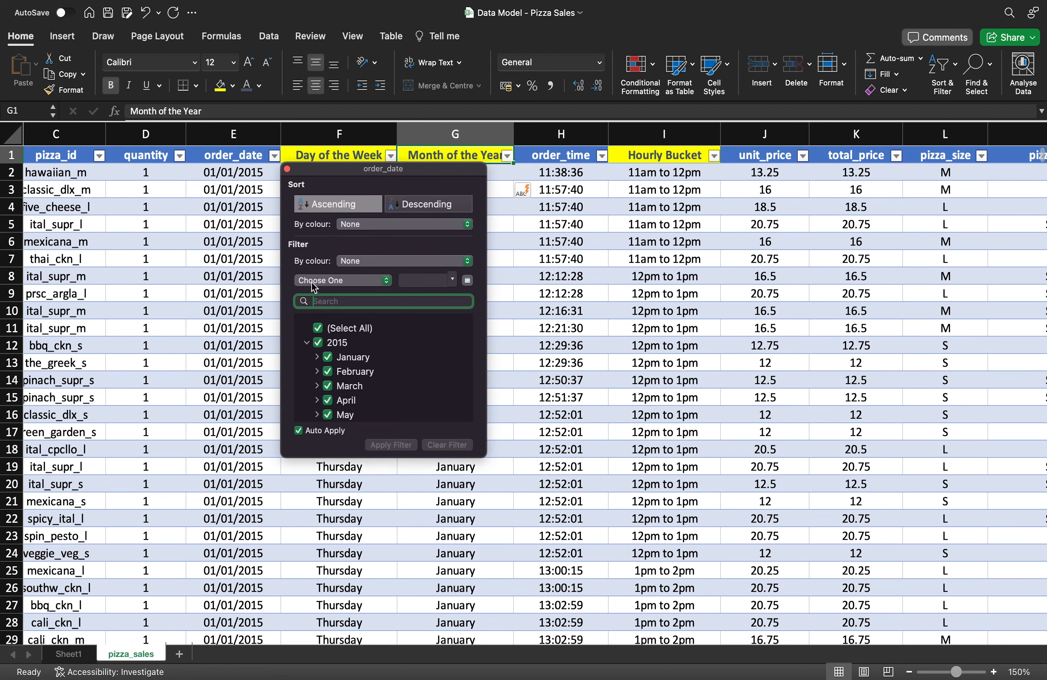
left_click(324, 343)
left_click(329, 370)
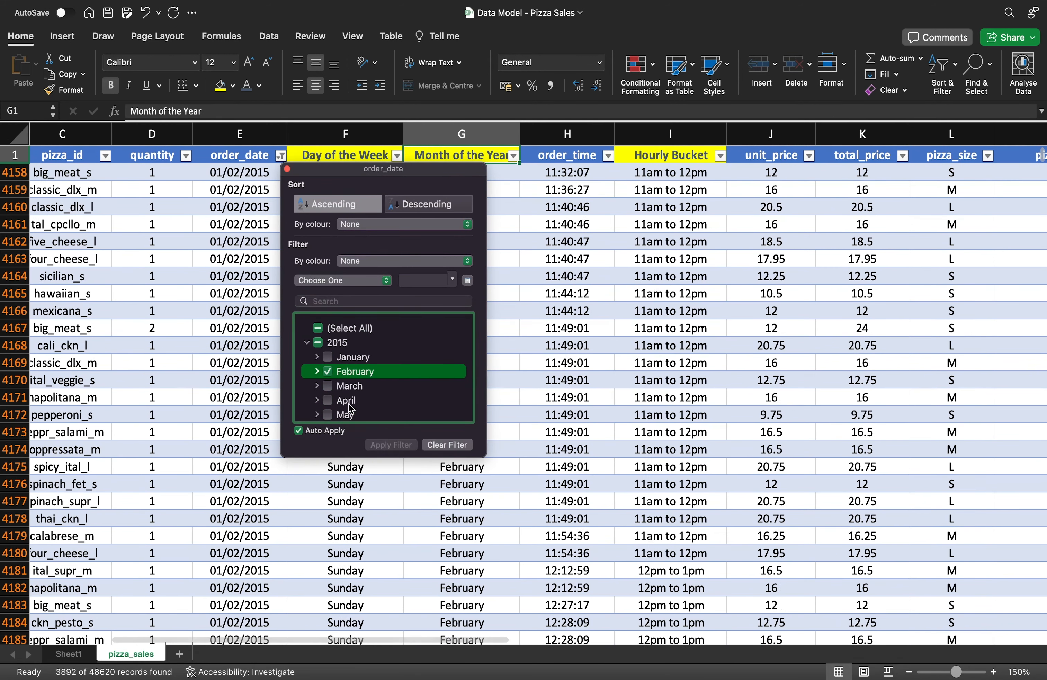
left_click(524, 364)
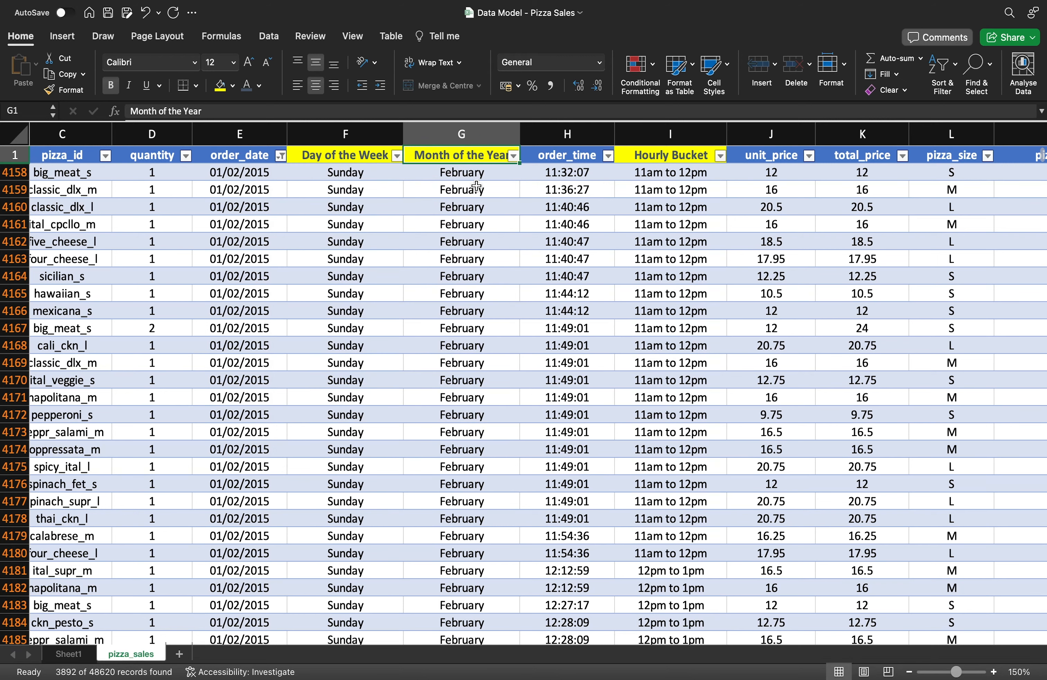
Change the order_date filter to show only March 2015, for checking the month values.
left_click(281, 156)
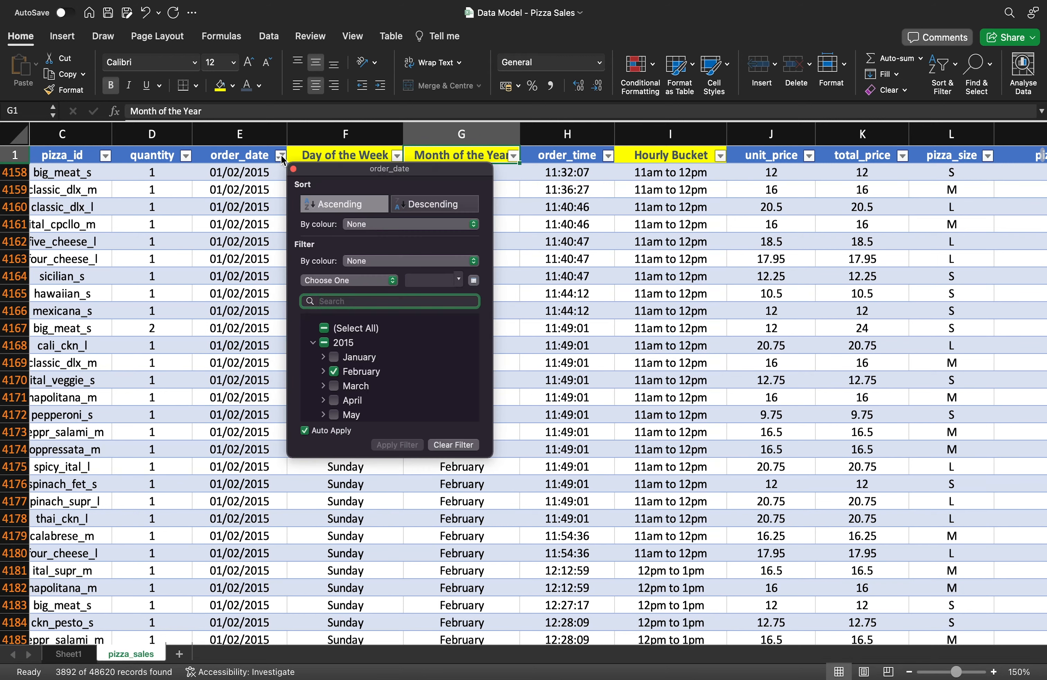
left_click(334, 372)
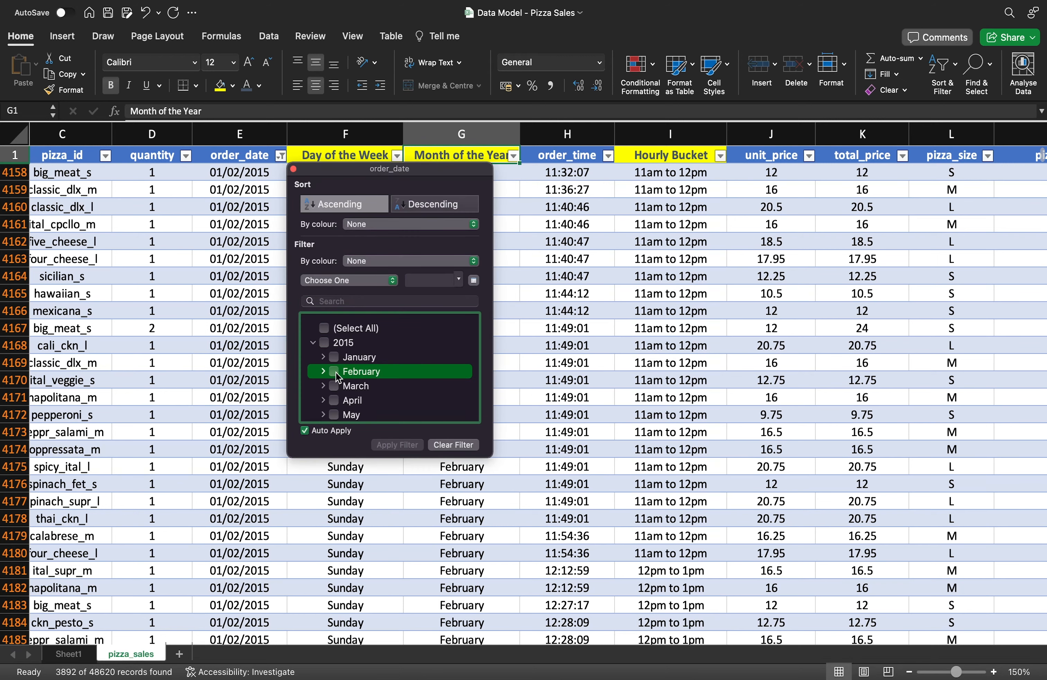
left_click(336, 387)
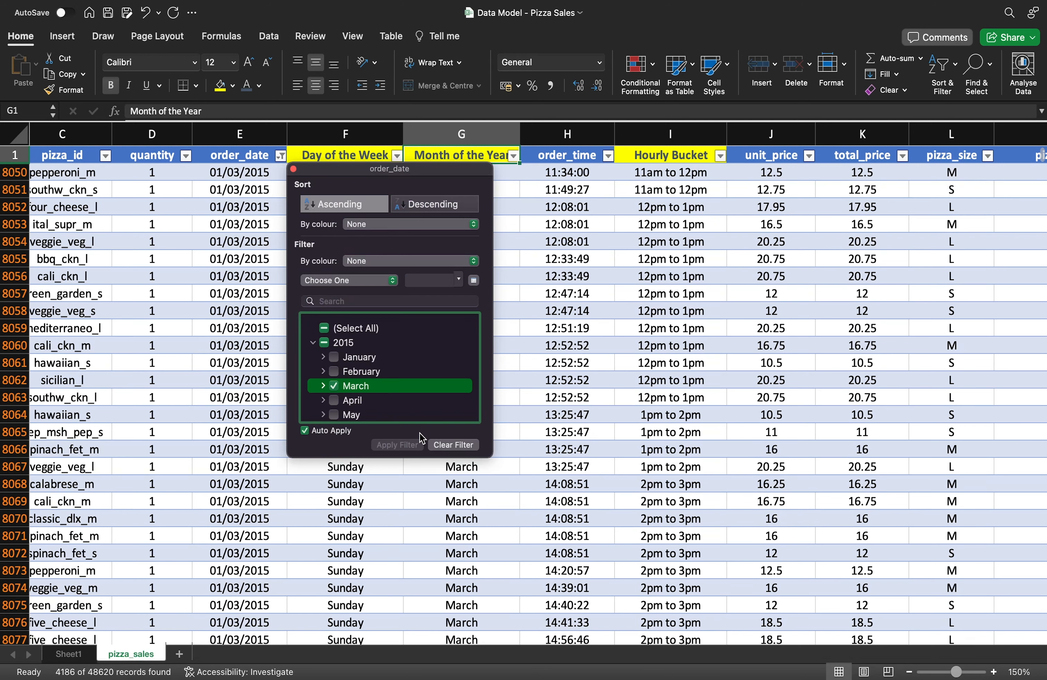
left_click(513, 336)
Restore all dates in the order_date filter so the full pizza_sales table is listed again.
left_click(276, 167)
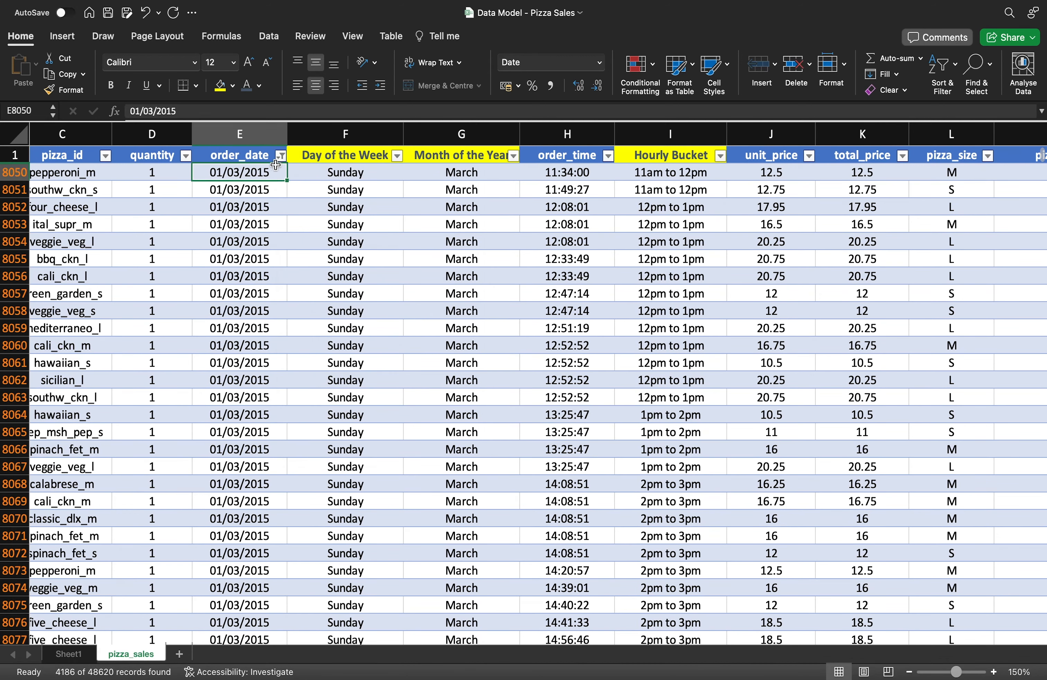
left_click(281, 155)
left_click(327, 328)
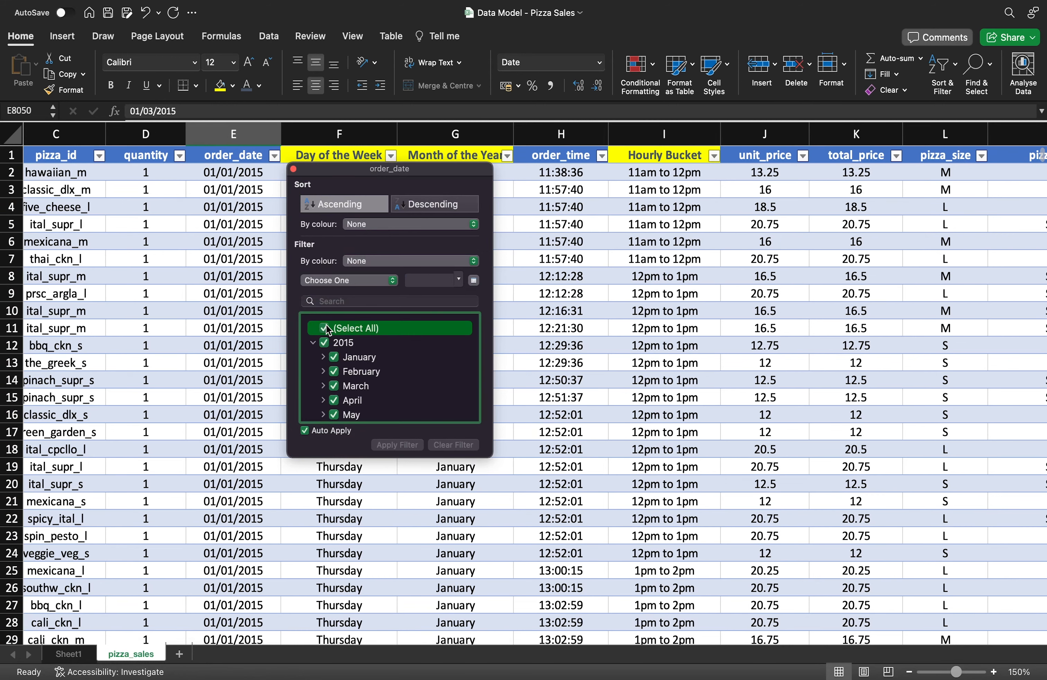
left_click(507, 428)
left_click(551, 383)
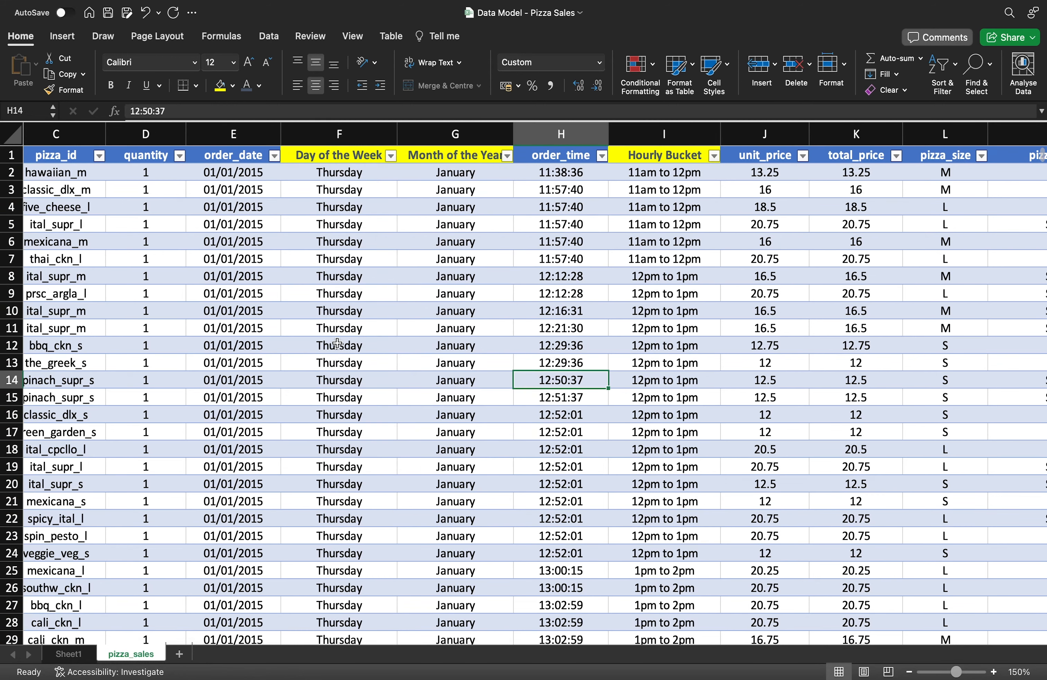
On Sheet1, copy the hourly pivot table in A14:B30 and paste the copy at A33.
left_click(69, 654)
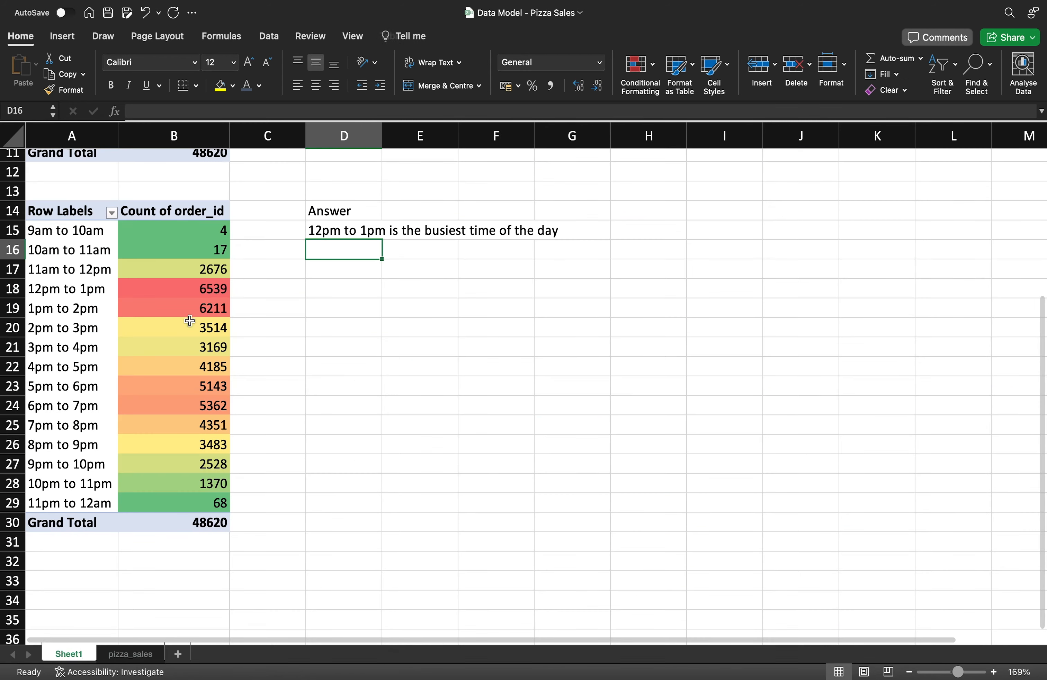
scroll(151, 320, "up", 3)
scroll(151, 320, "down", 3)
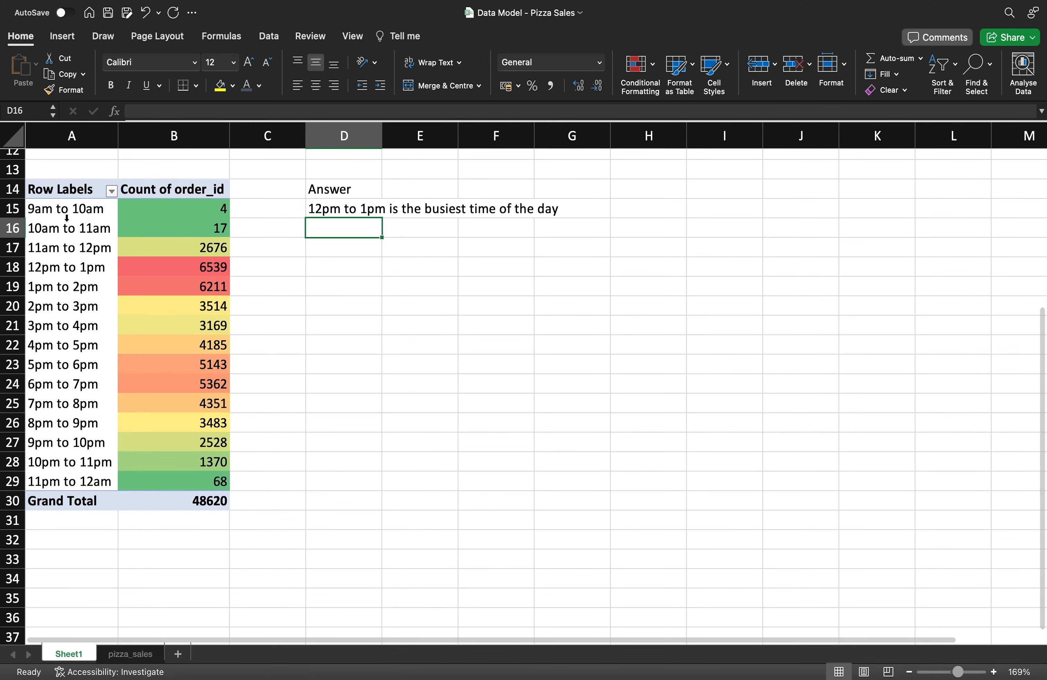
left_click_drag(67, 193, 197, 498)
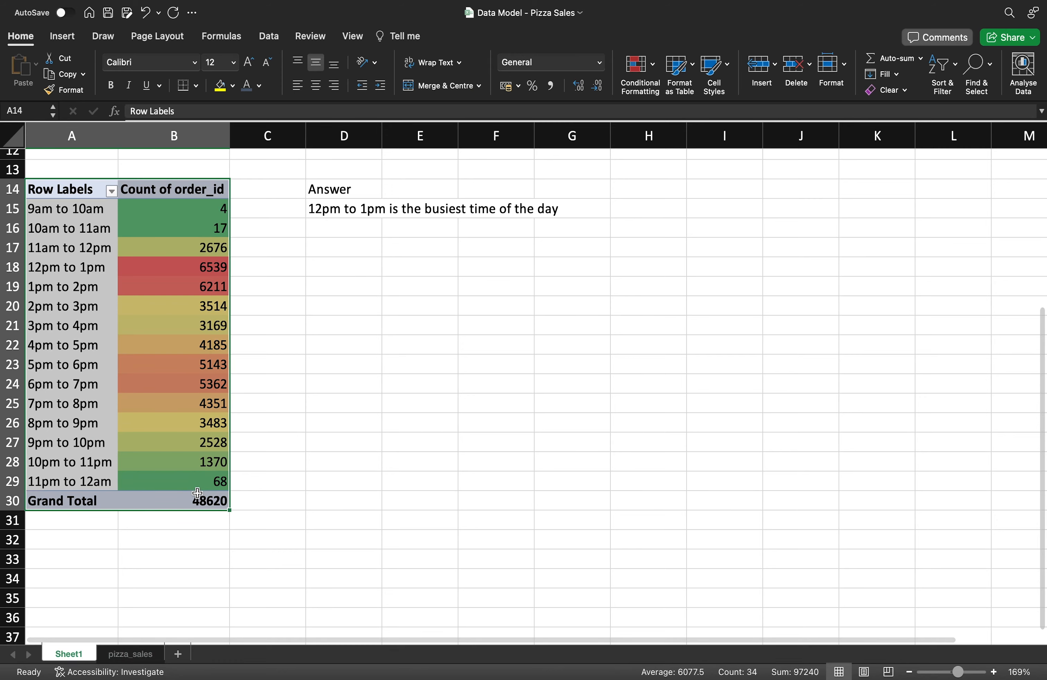
key("ctrl+c")
scroll(197, 493, "down", 2)
scroll(198, 498, "down", 3)
left_click(58, 429)
key("ctrl+v")
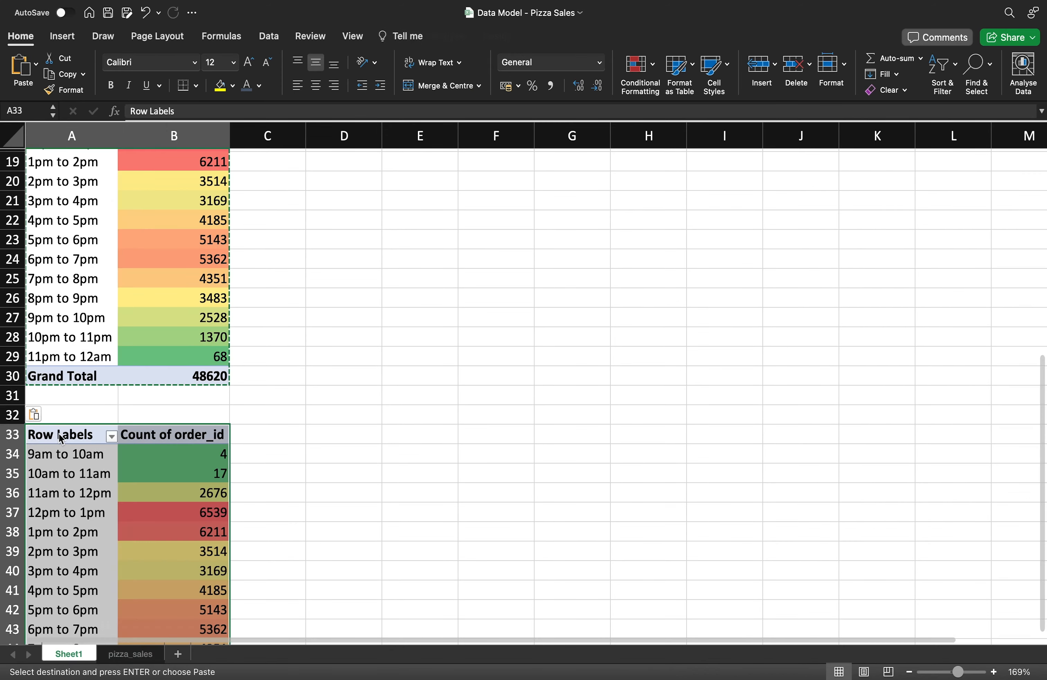
Refresh the copied pivot table at A33 so its field list picks up the new month column.
scroll(61, 438, "down", 3)
scroll(61, 439, "down", 1)
left_click(61, 438)
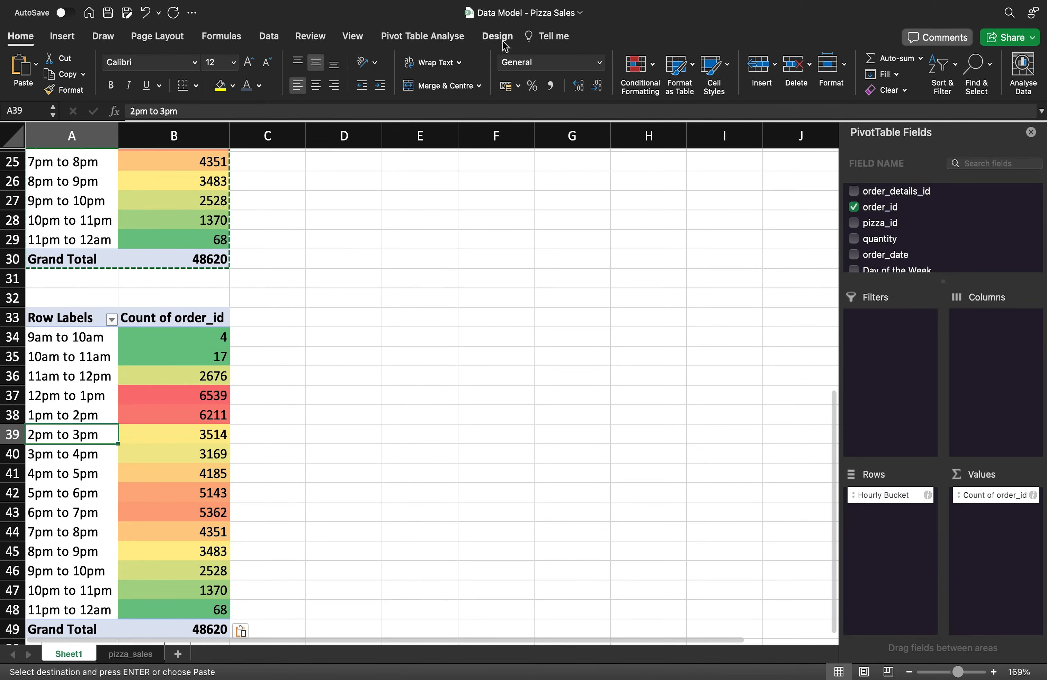
left_click(434, 38)
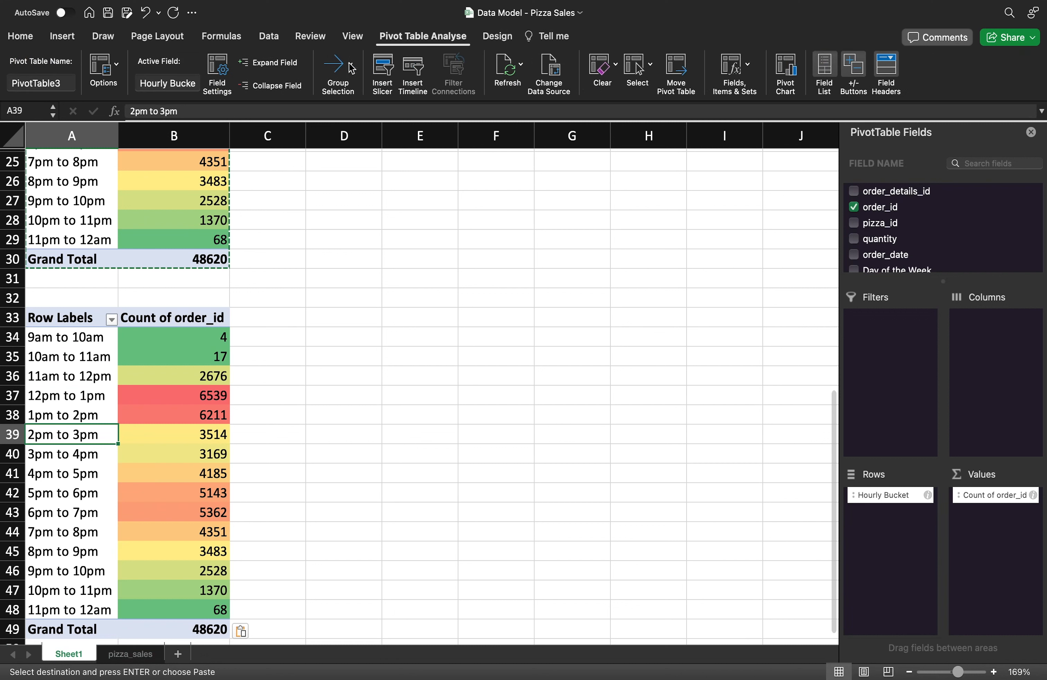
left_click(506, 73)
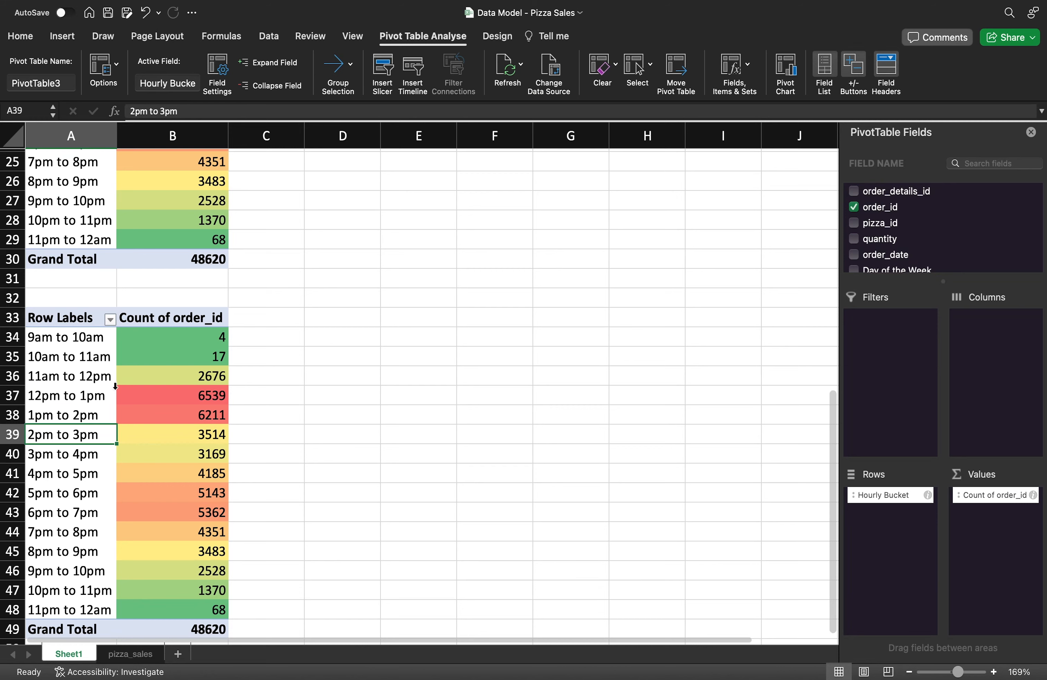
In the copied pivot table, replace the Hourly Bucket row field with Month of the Year.
left_click_drag(893, 496, 982, 256)
scroll(986, 239, "down", 5)
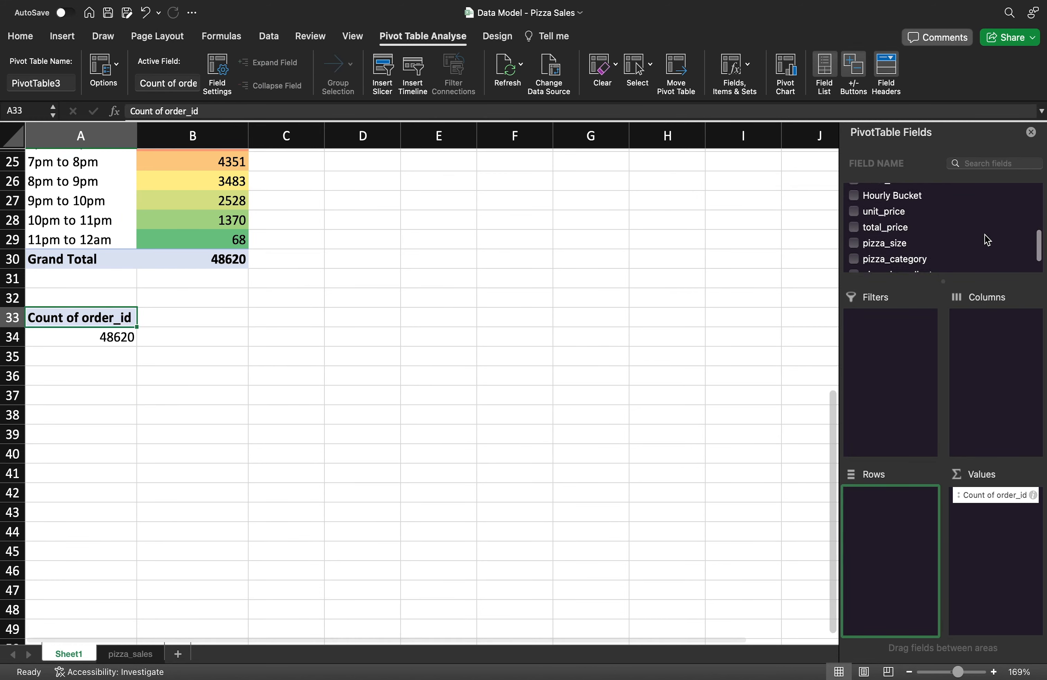
scroll(985, 236, "up", 5)
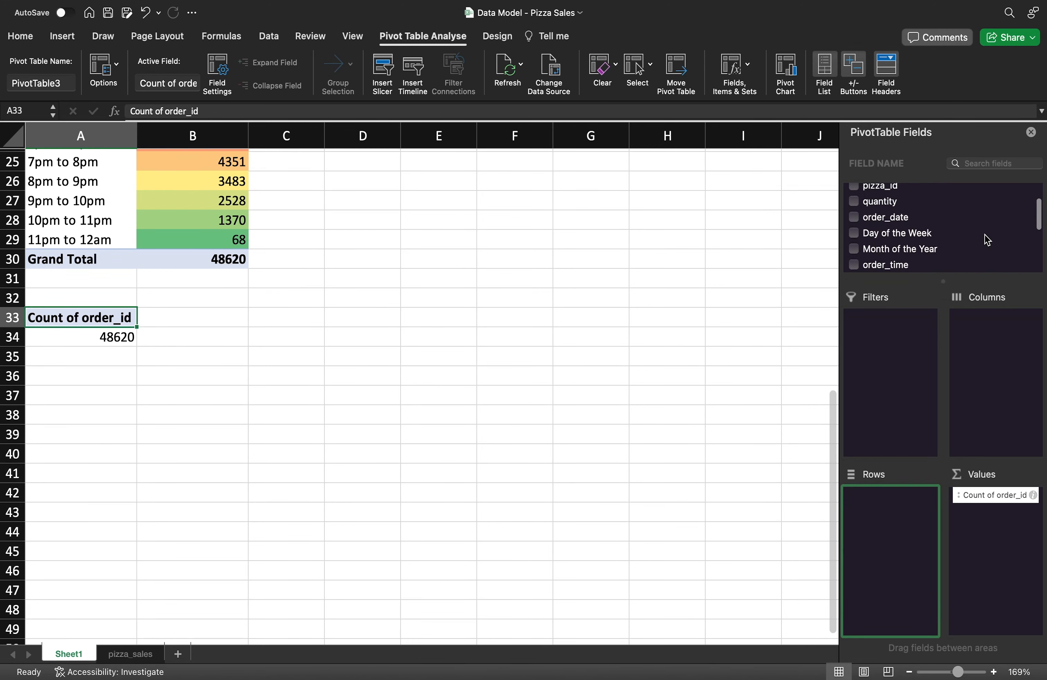
left_click_drag(933, 250, 891, 596)
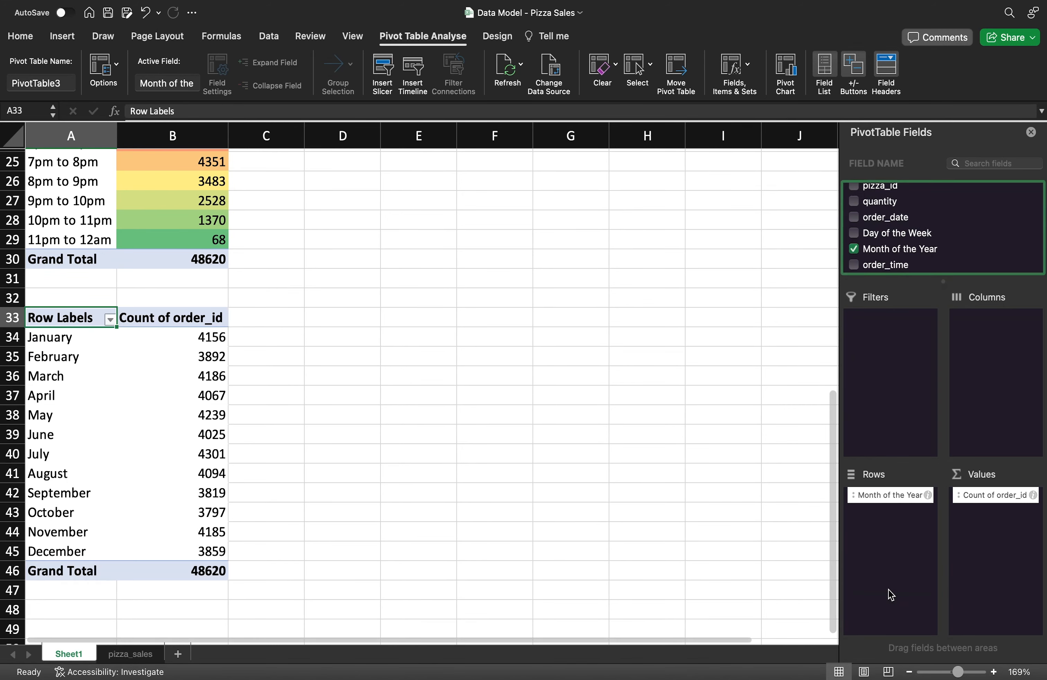
left_click(288, 439)
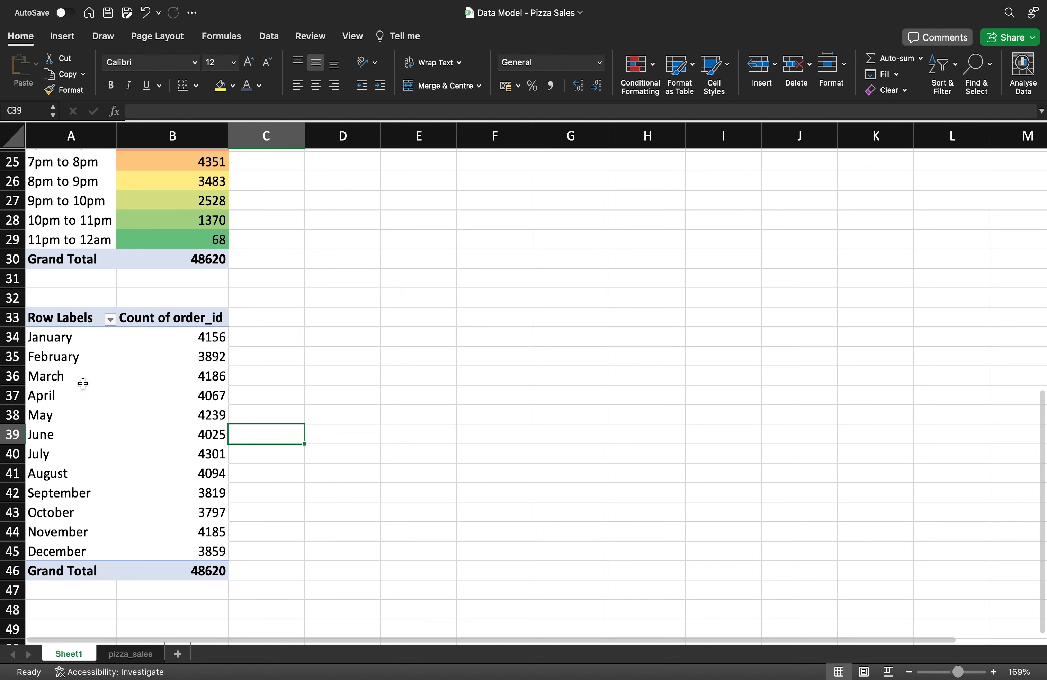
Apply a three-colour scale to the monthly order counts in B34:B45, with red for high and green for low values.
left_click(63, 345)
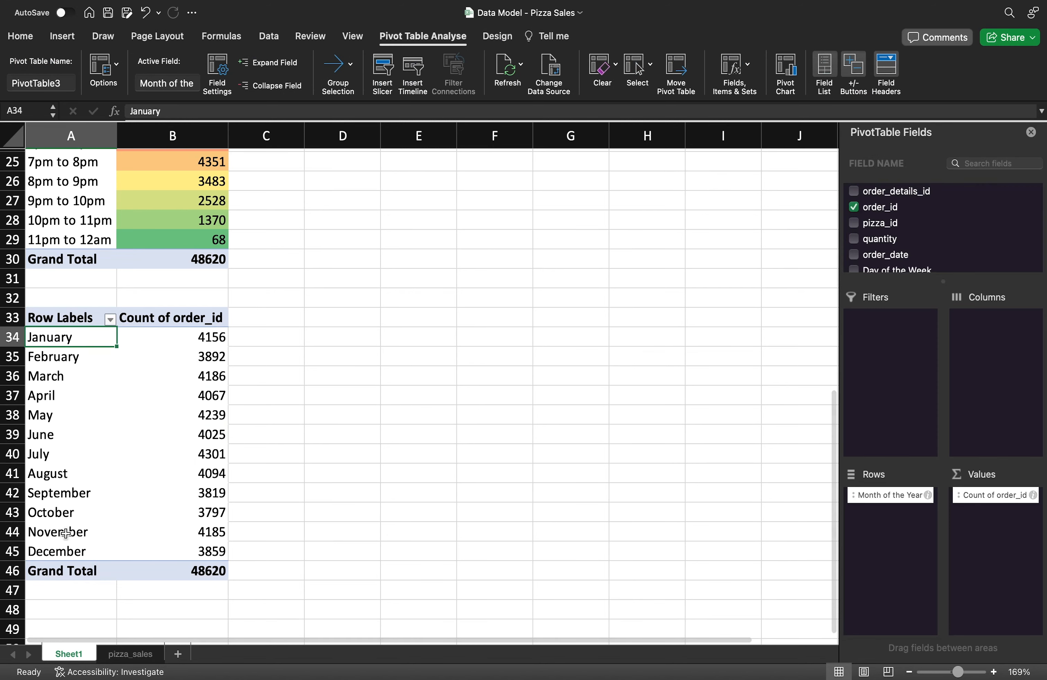
left_click(67, 543)
left_click_drag(194, 341, 195, 550)
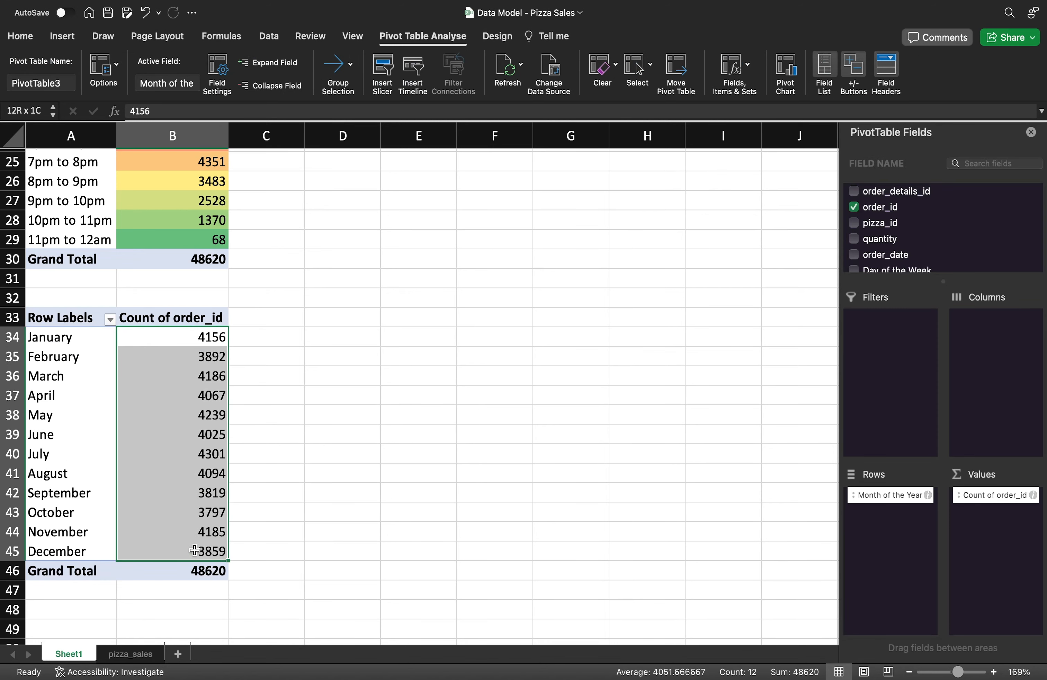
left_click(23, 37)
left_click(637, 66)
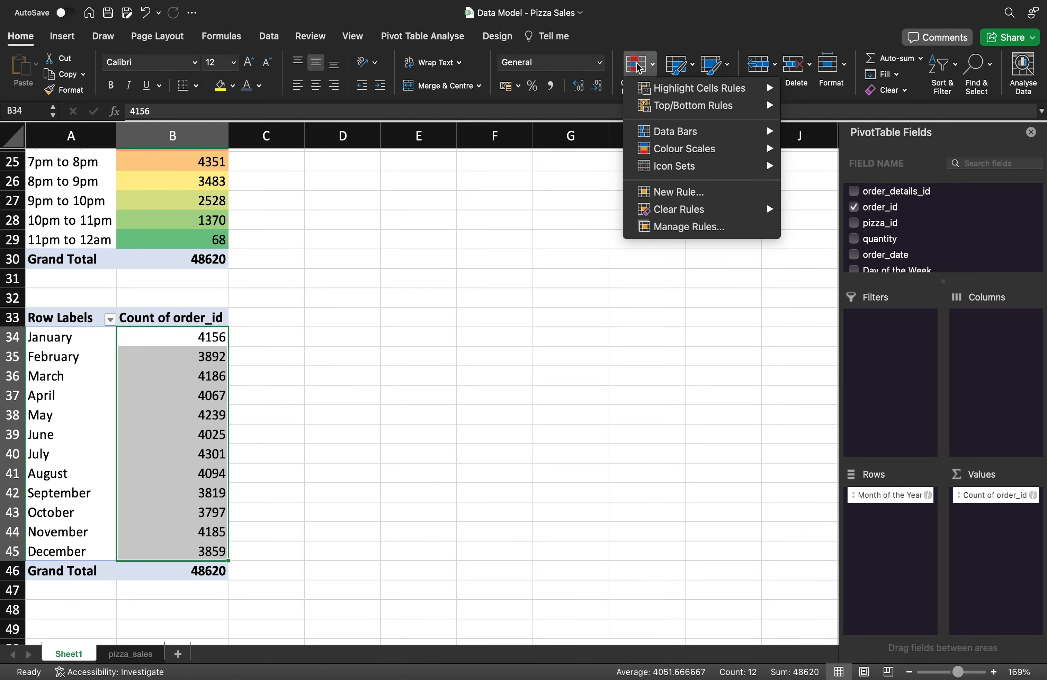
mouse_move(682, 139)
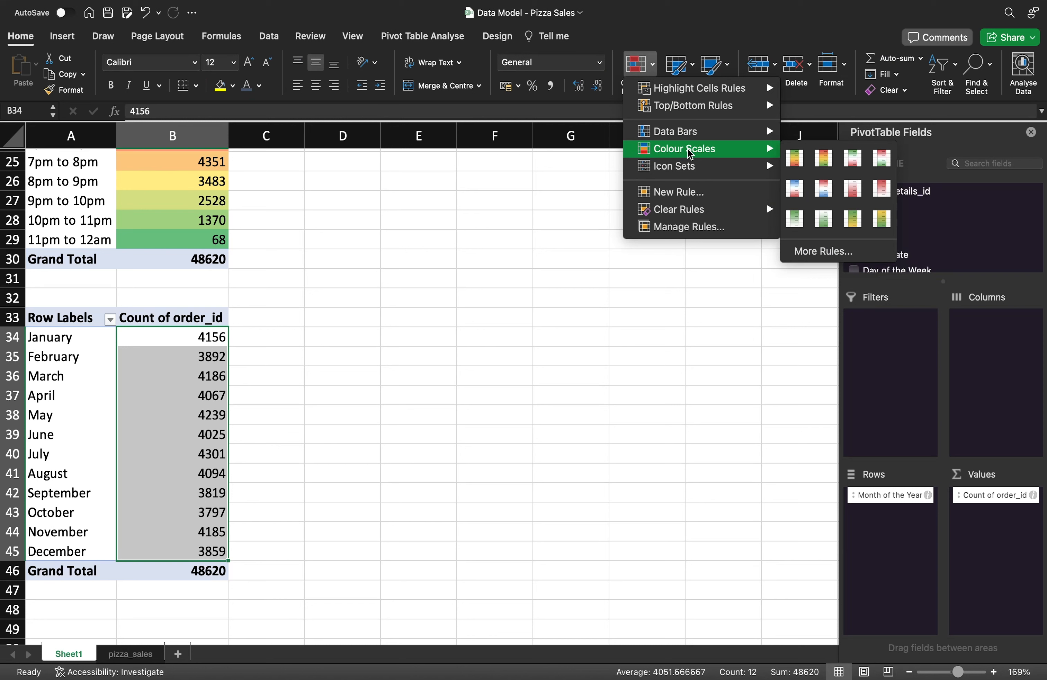
left_click(832, 158)
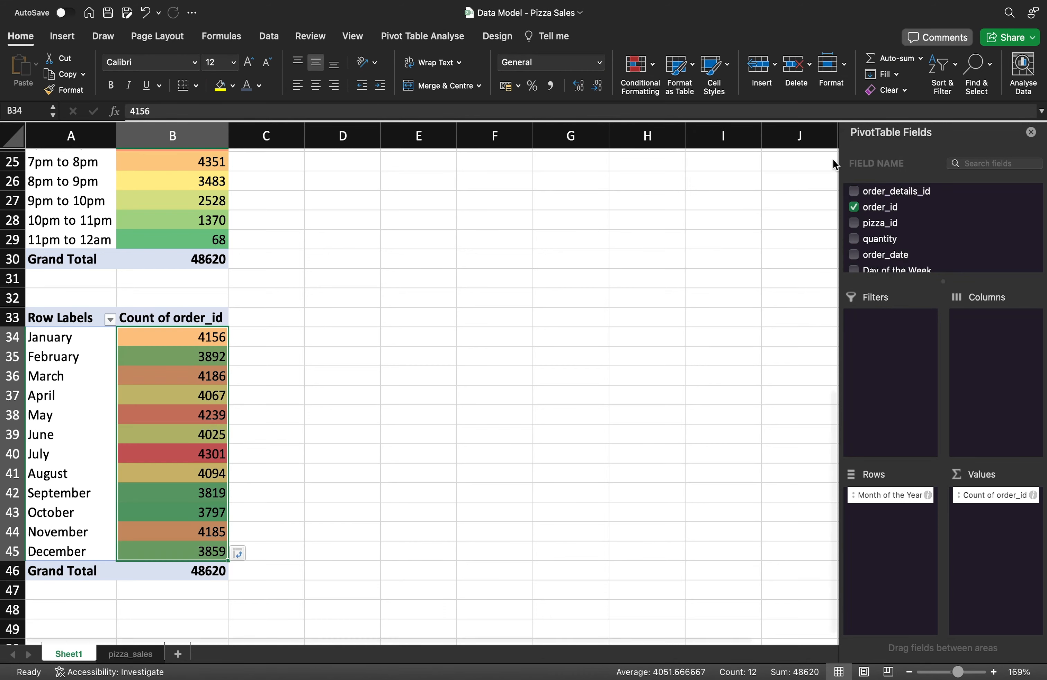
left_click(503, 426)
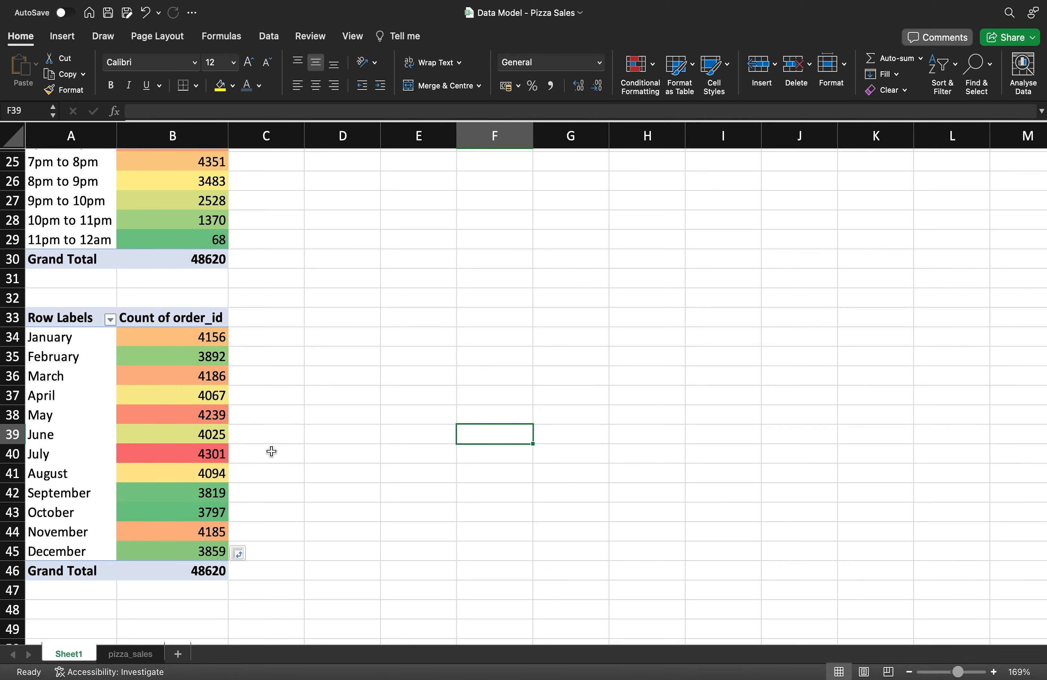
Compare the highlighted order counts for July, January, March and May in the monthly pivot table.
left_click(216, 455)
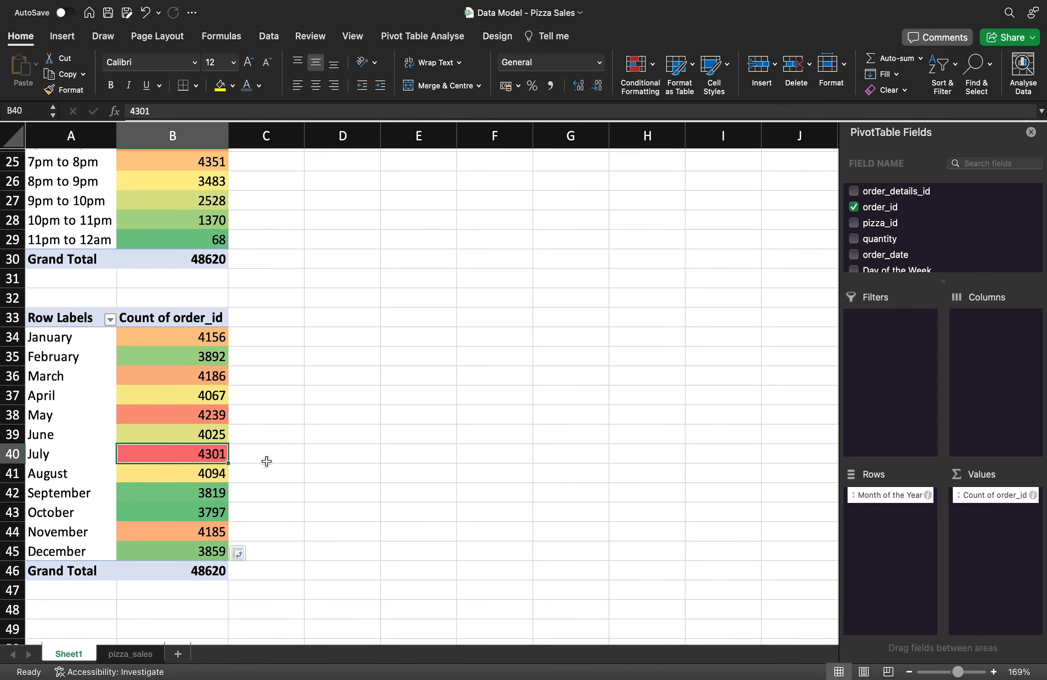
left_click(371, 320)
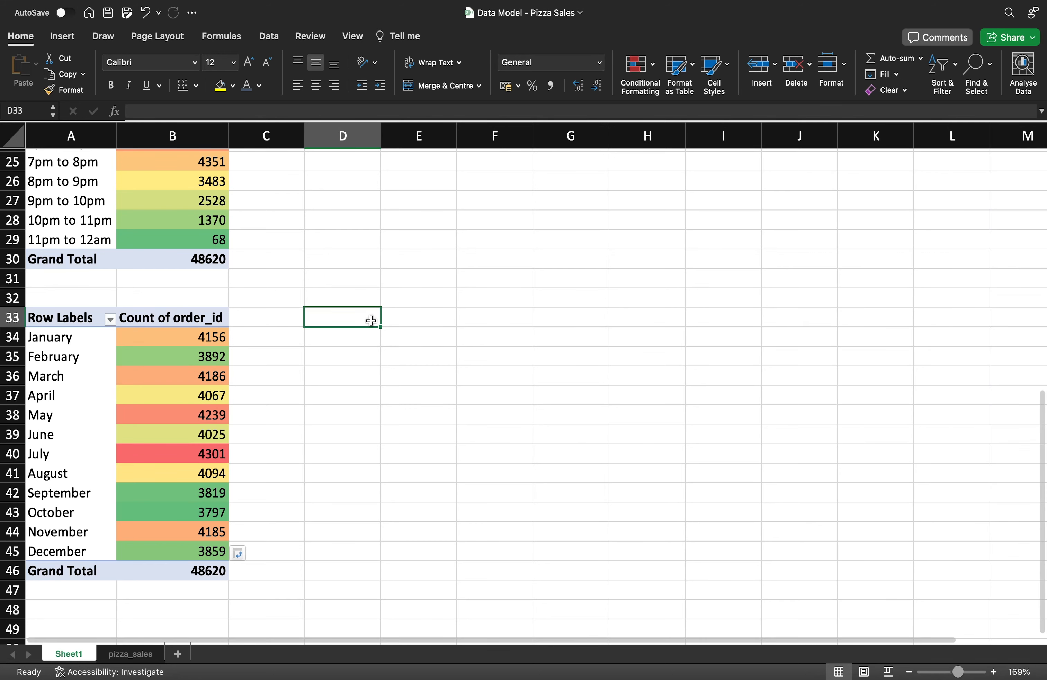
left_click(199, 337)
left_click(199, 374)
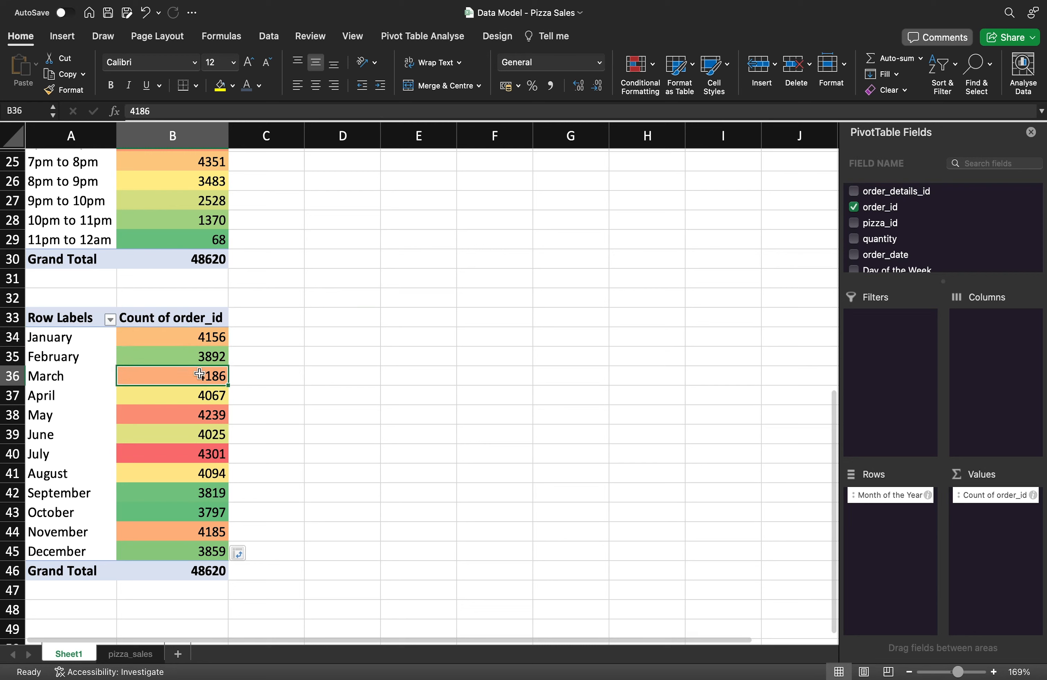
left_click(197, 410)
Insert a 2D clustered column pivot chart from the monthly counts in A34:B45 and place it beside the pivot table.
left_click_drag(78, 330, 152, 535)
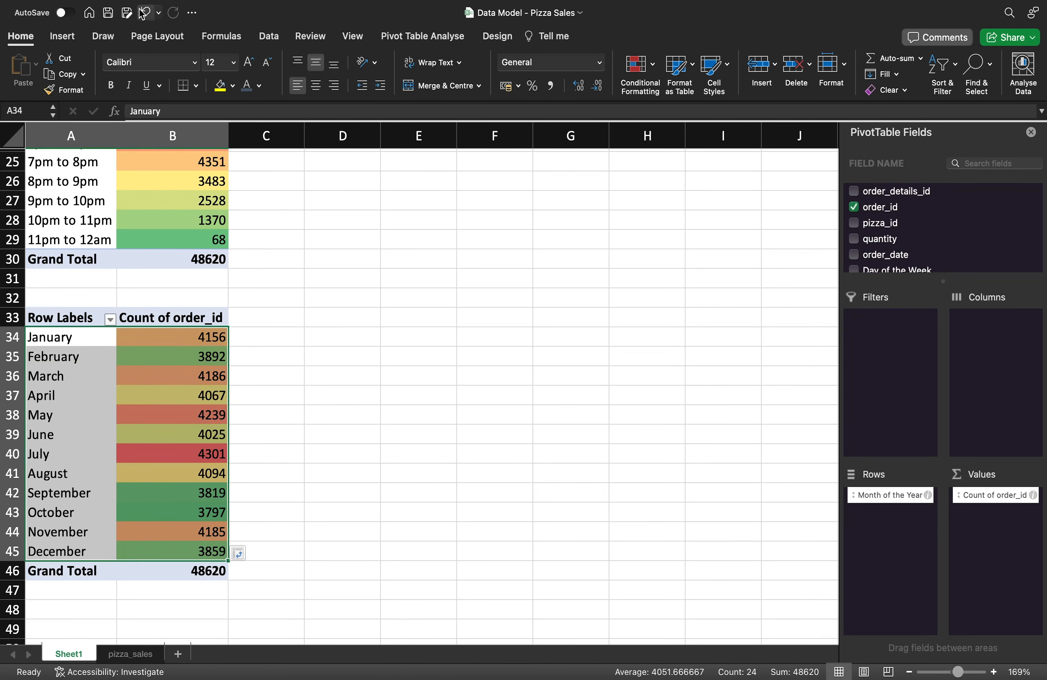
left_click(62, 36)
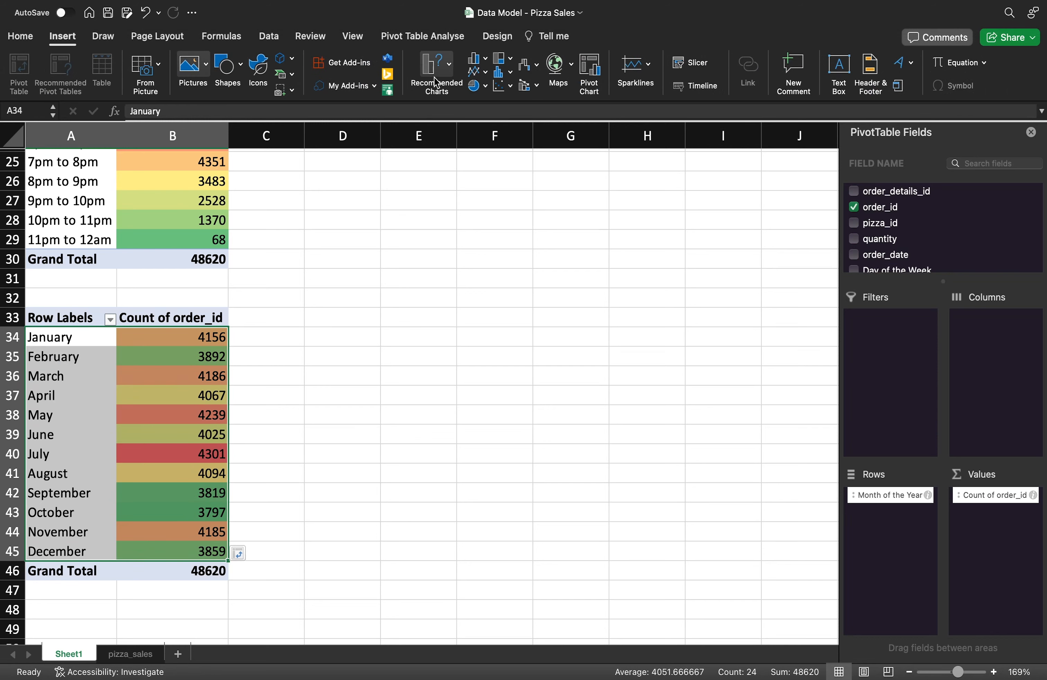
left_click(480, 61)
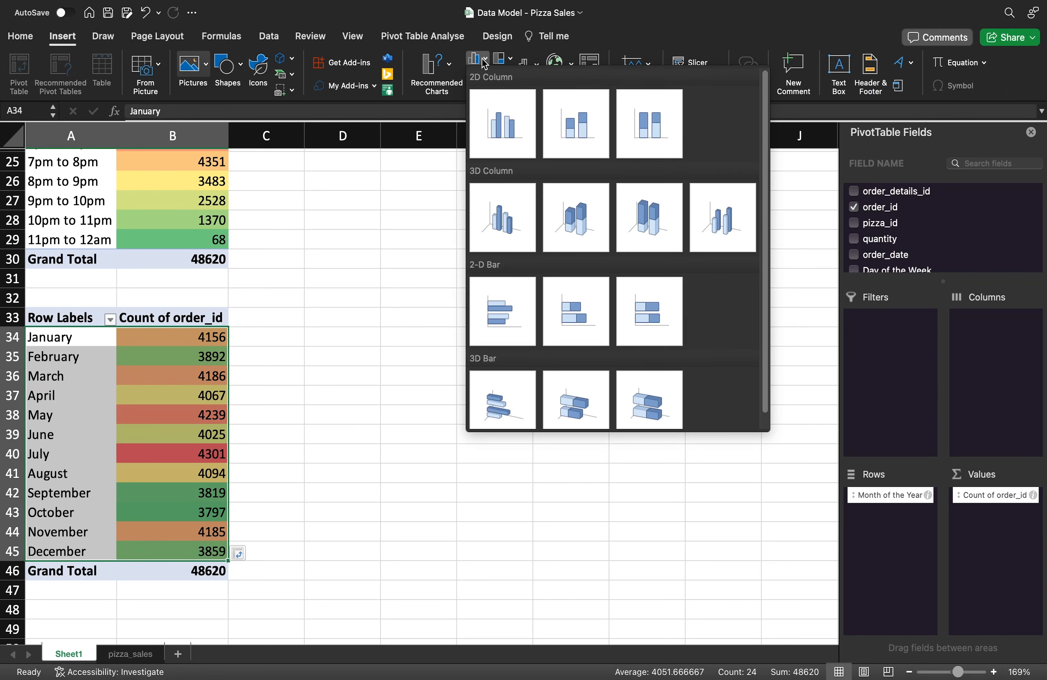
left_click(508, 118)
left_click_drag(486, 260, 560, 276)
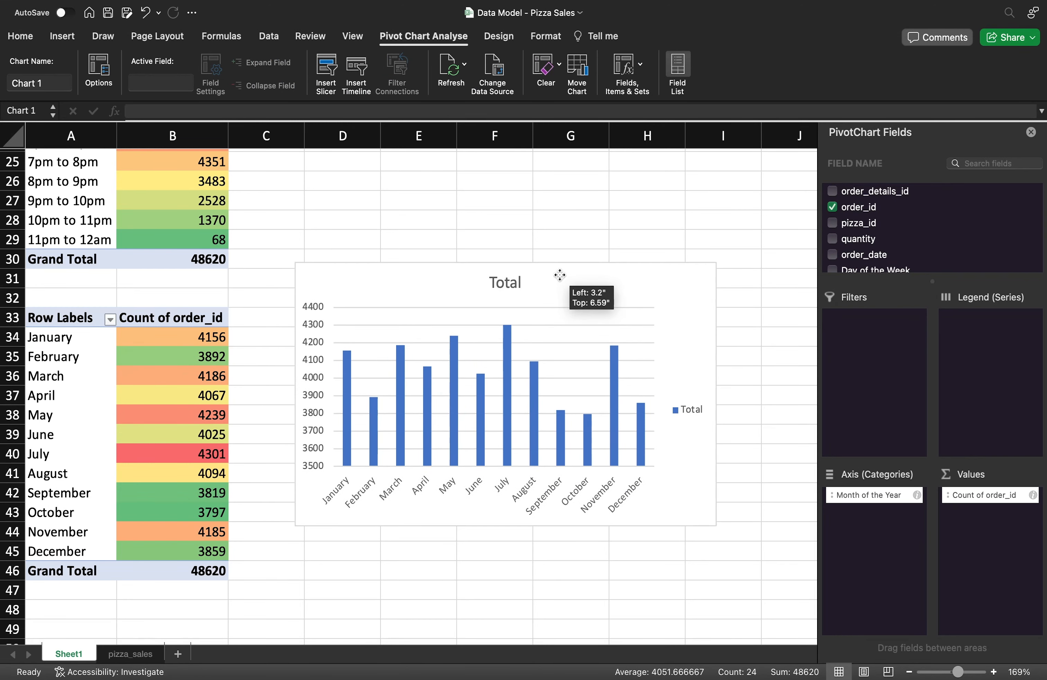
Delete the Total legend from the monthly column chart.
left_click(691, 411)
key("Delete")
left_click(622, 492)
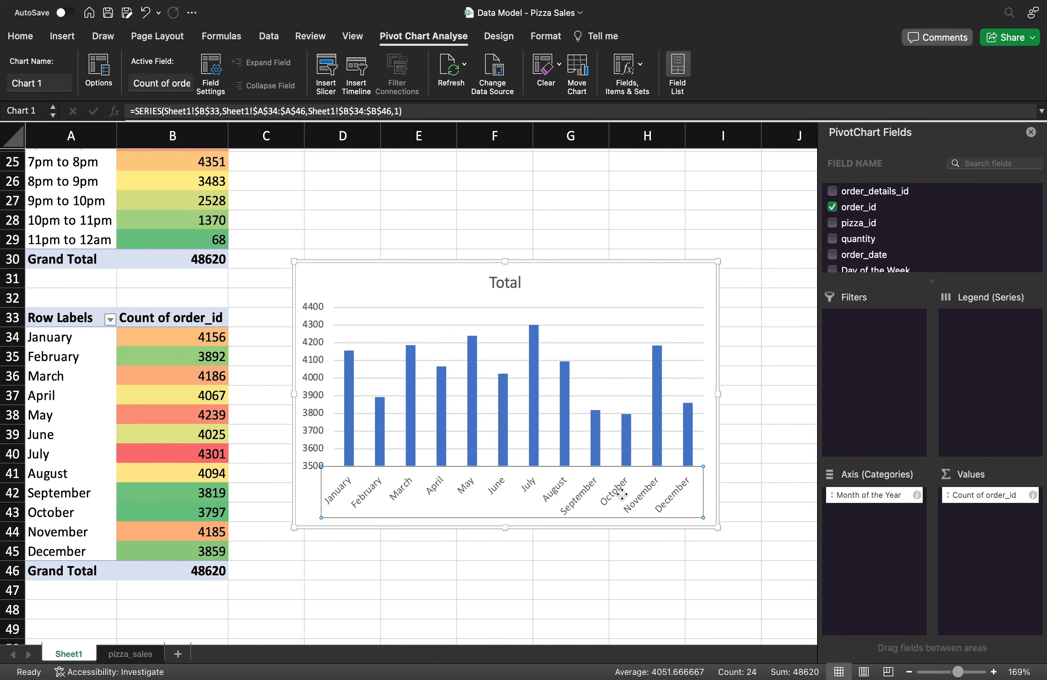
Inspect the July, May, March and January columns in the chart to compare the busiest months.
left_click(535, 334)
left_click(536, 334)
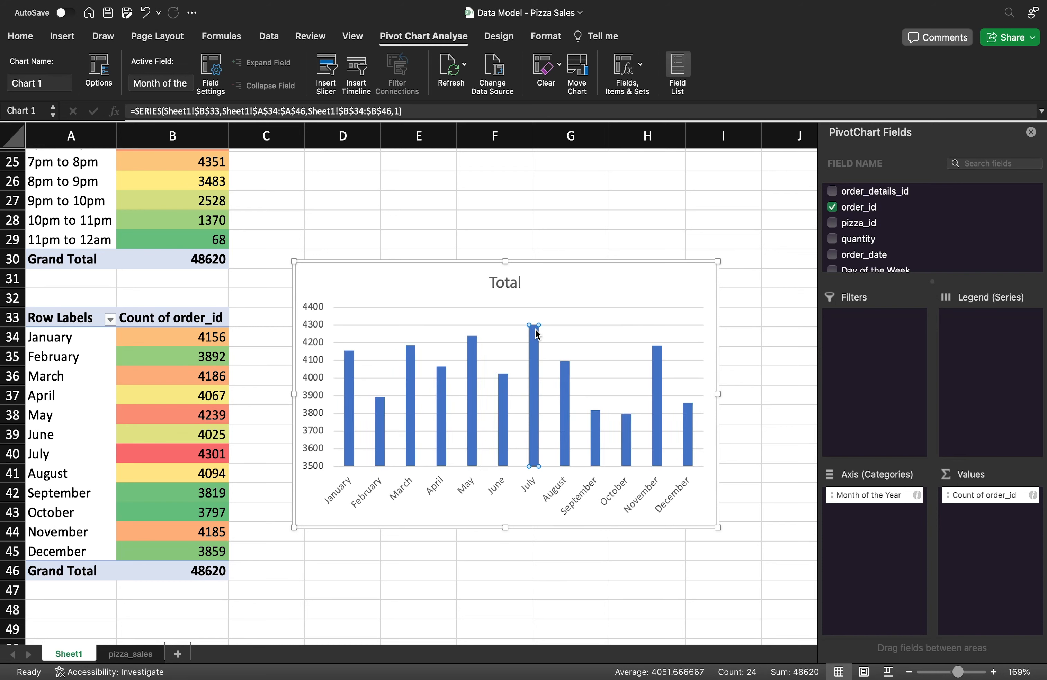
left_click(473, 353)
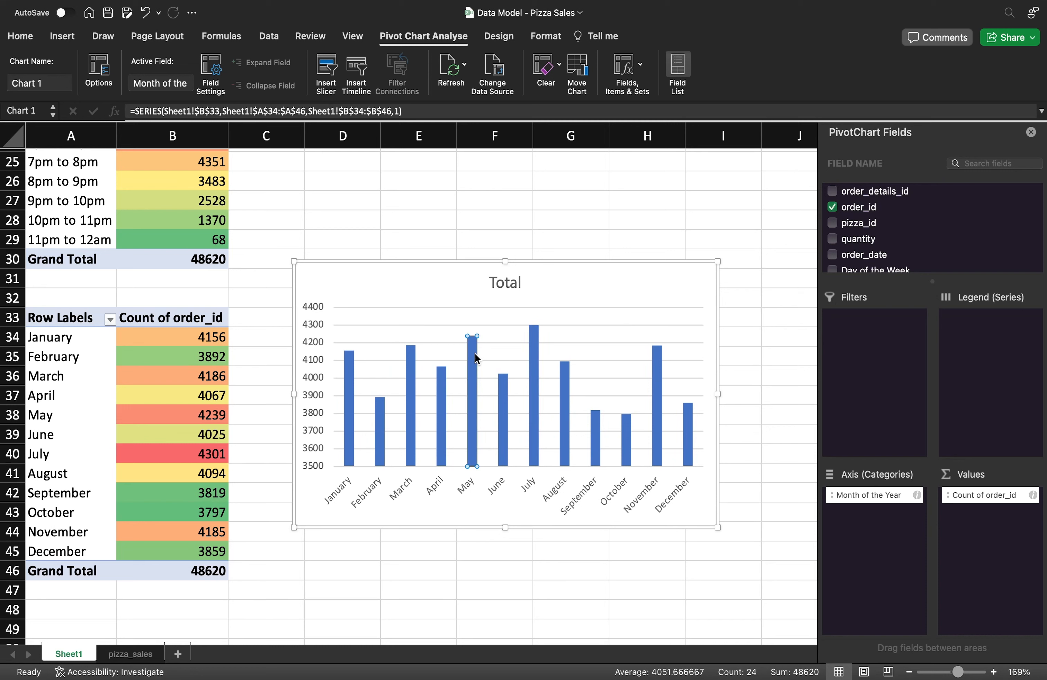
left_click(412, 373)
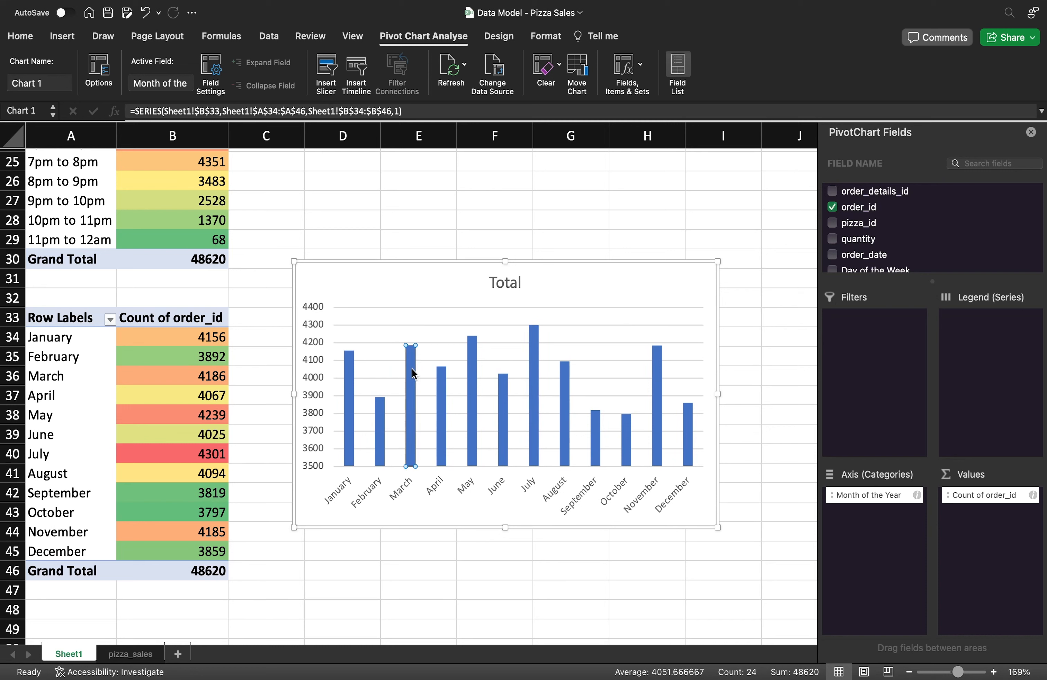
left_click(345, 359)
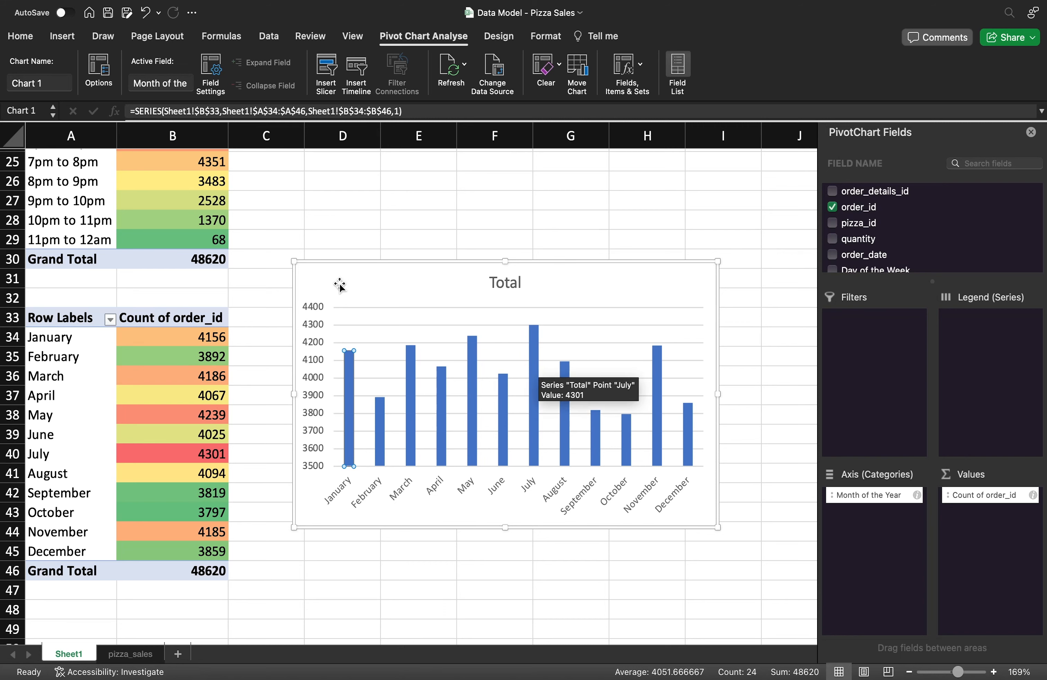
Move the monthly chart lower, then enter "Answer" in D33 and "July is the busiest period of the year" in D34.
left_click_drag(340, 286, 351, 417)
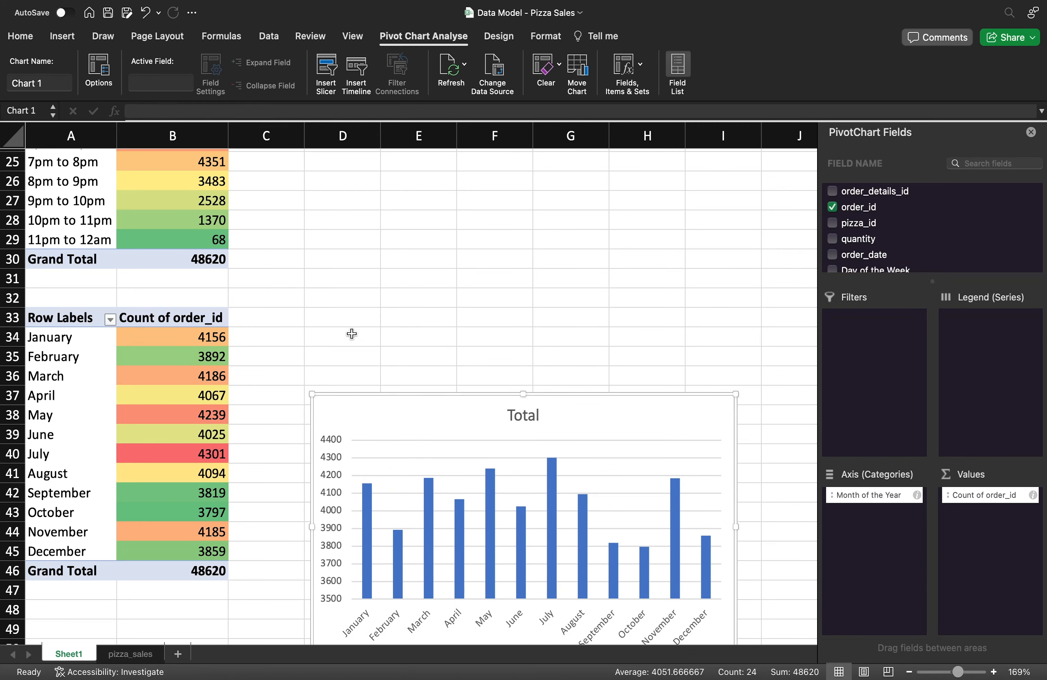
left_click(353, 314)
type("Answer")
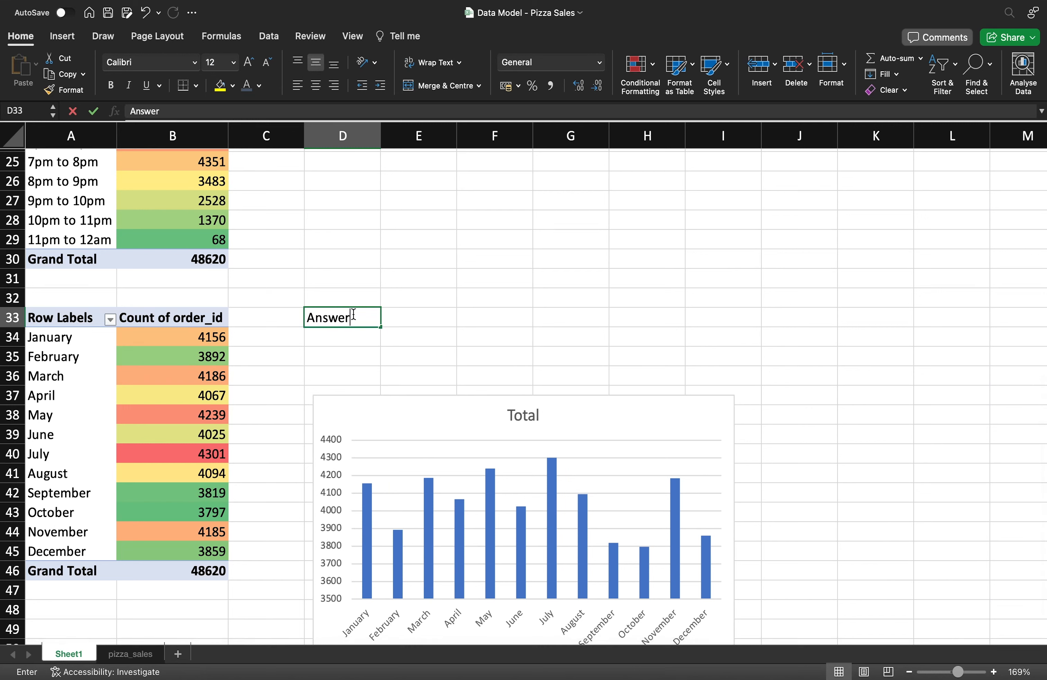
key("Return")
type("uly")
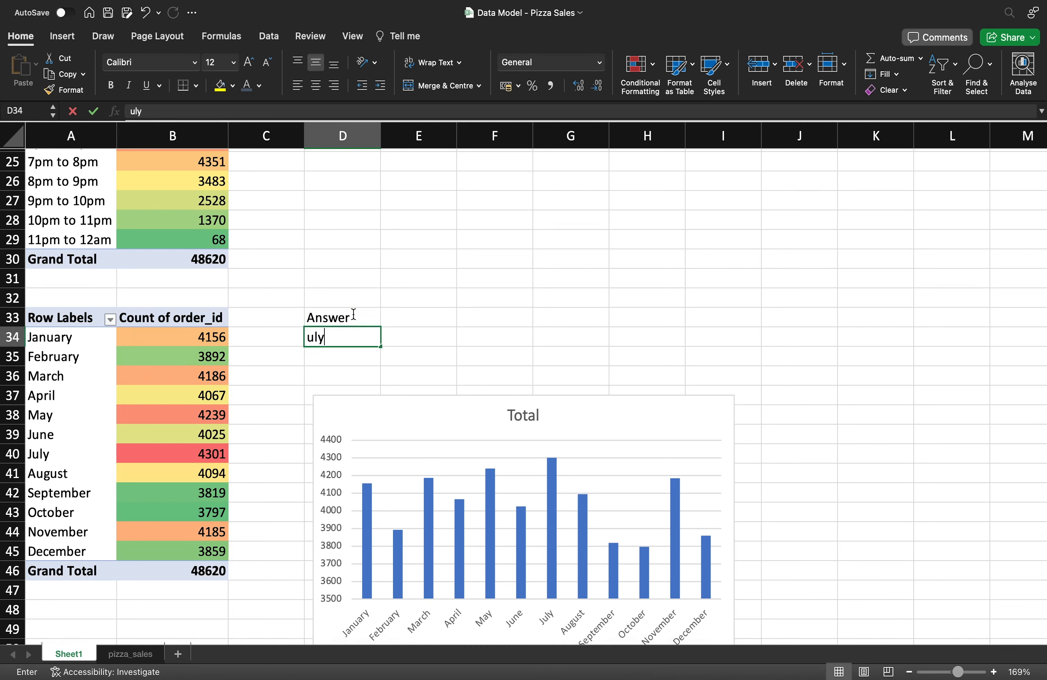
type("July is the busiest")
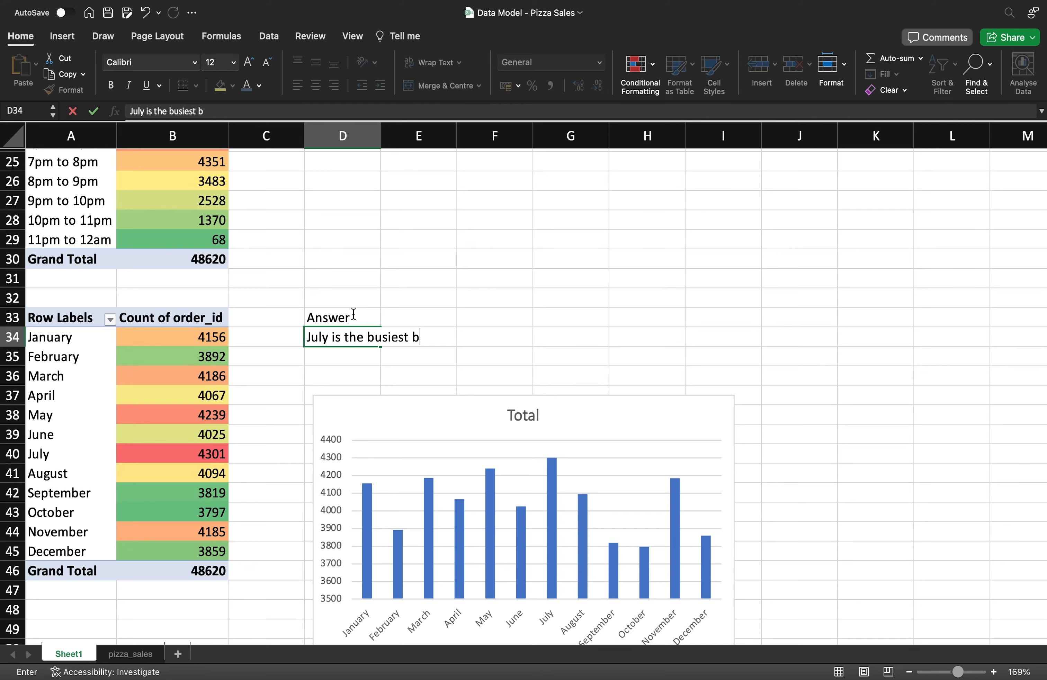
type(" period of the year")
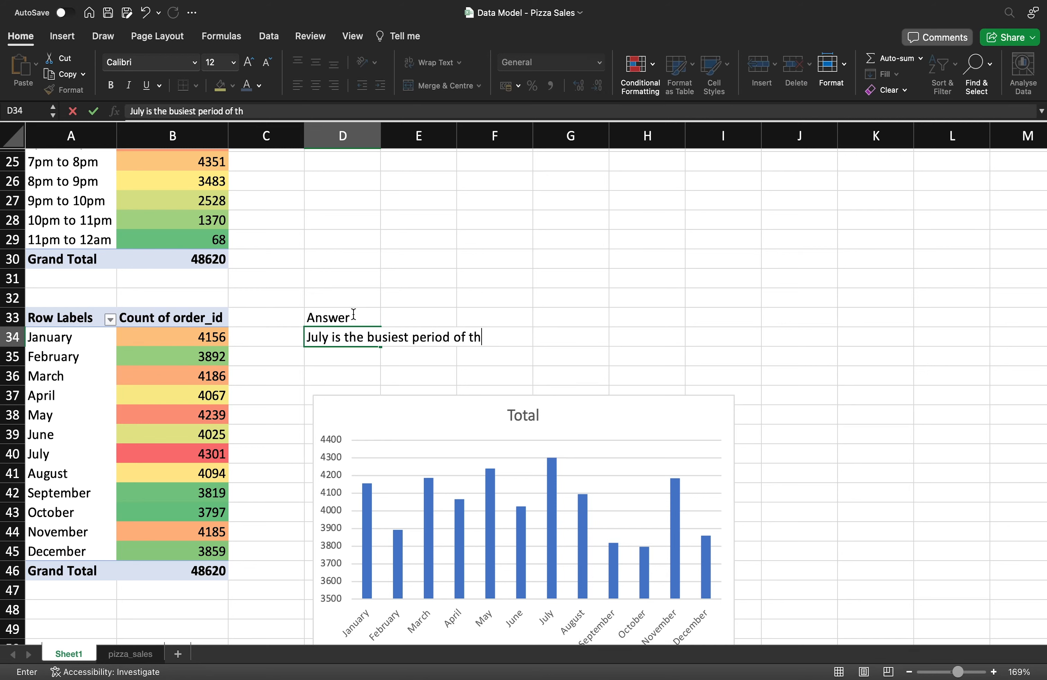
key("Return")
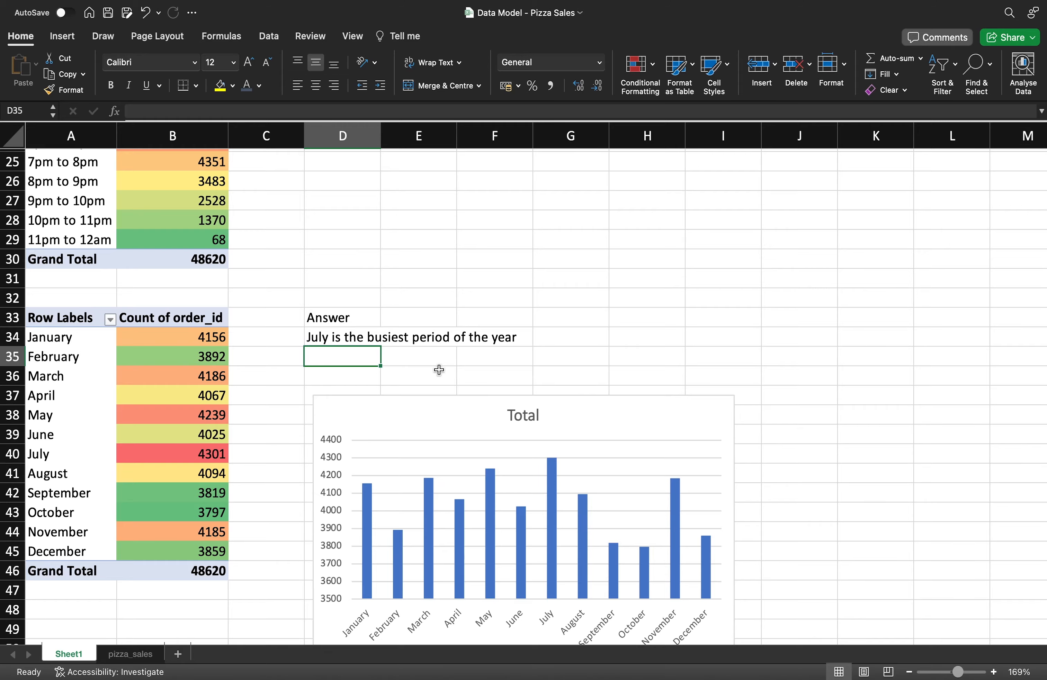
Switch to the Kaggle page in Chrome and read the third question, about the best and worst-selling pizzas.
scroll(439, 369, "up", 8)
scroll(439, 370, "down", 9)
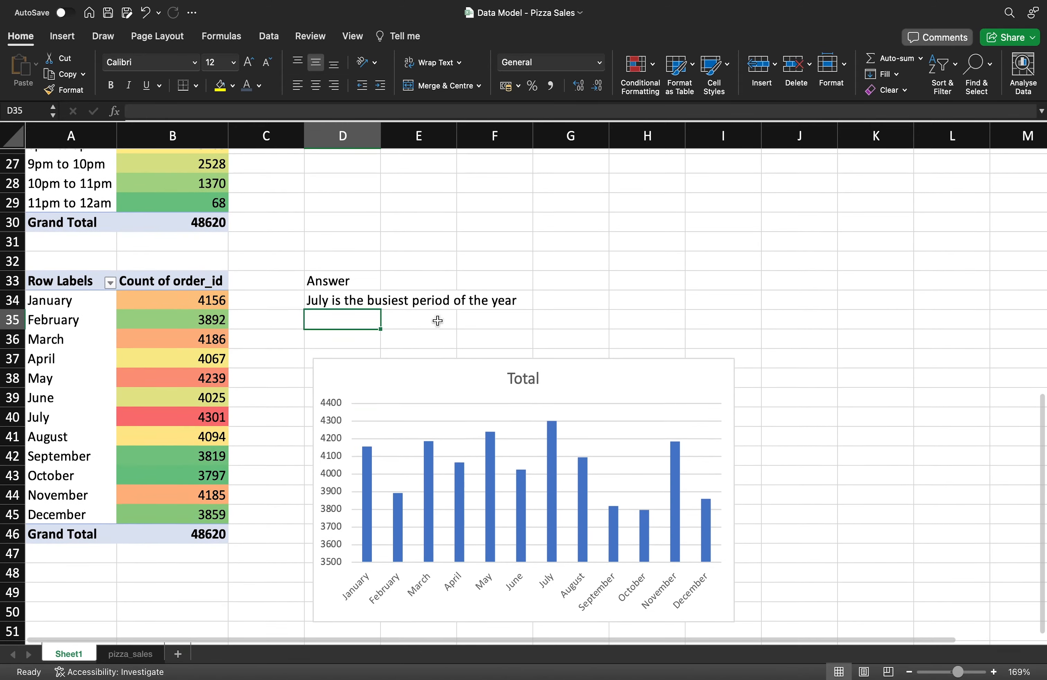
scroll(437, 322, "down", 3)
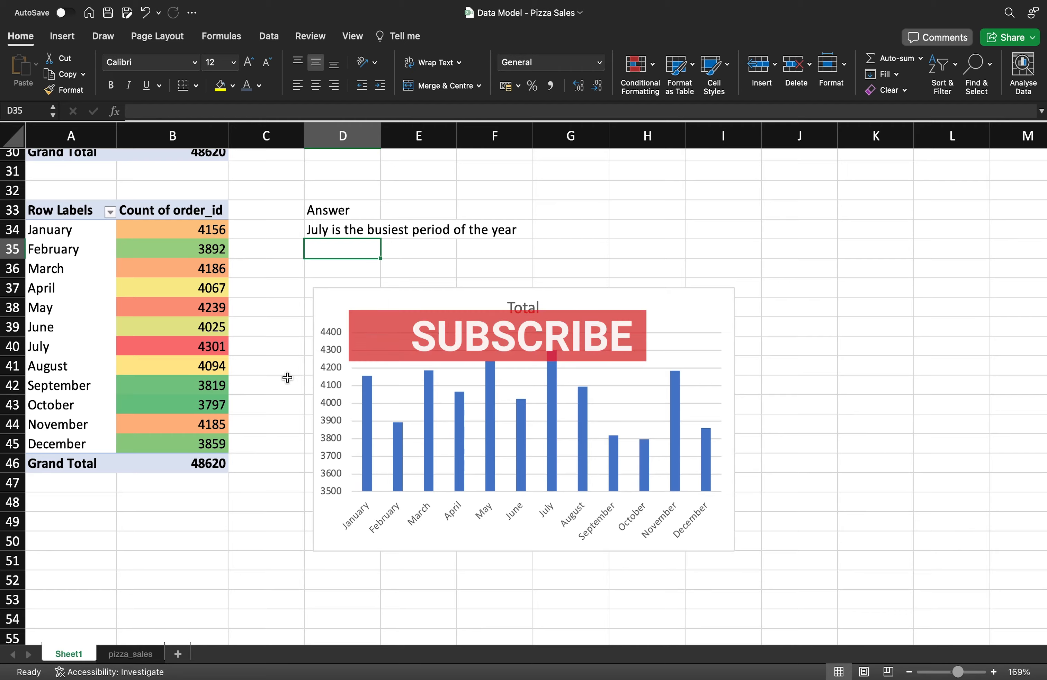
key("super+Tab")
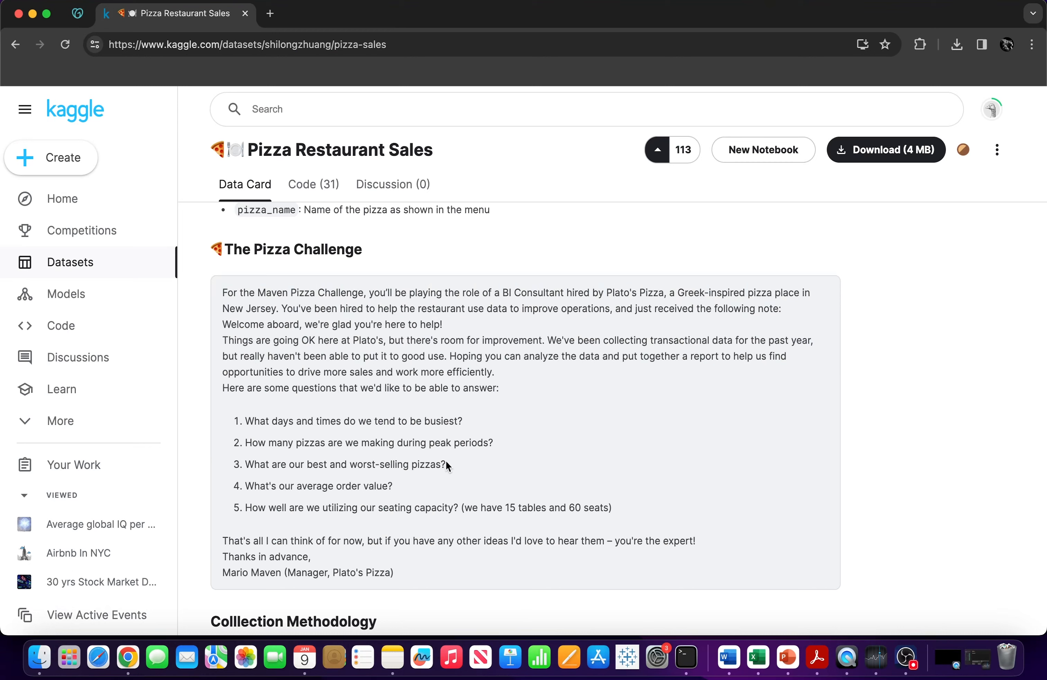
left_click_drag(446, 465, 254, 464)
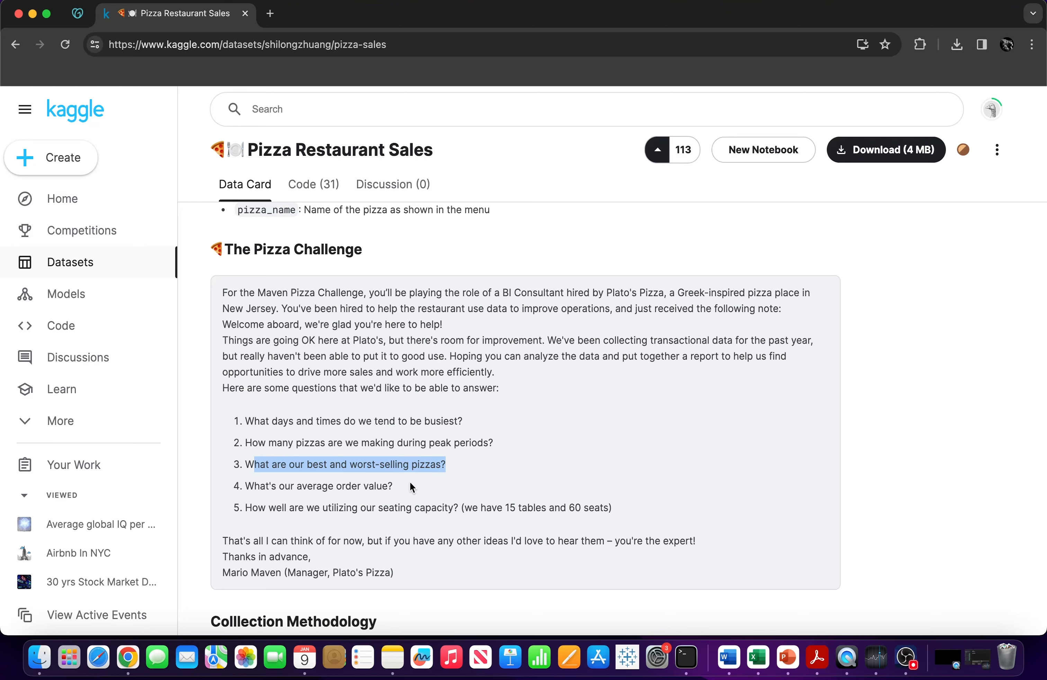
Switch back to Excel and copy the monthly pivot table in A33:B46 to a new spot starting at A54.
key("super+Tab")
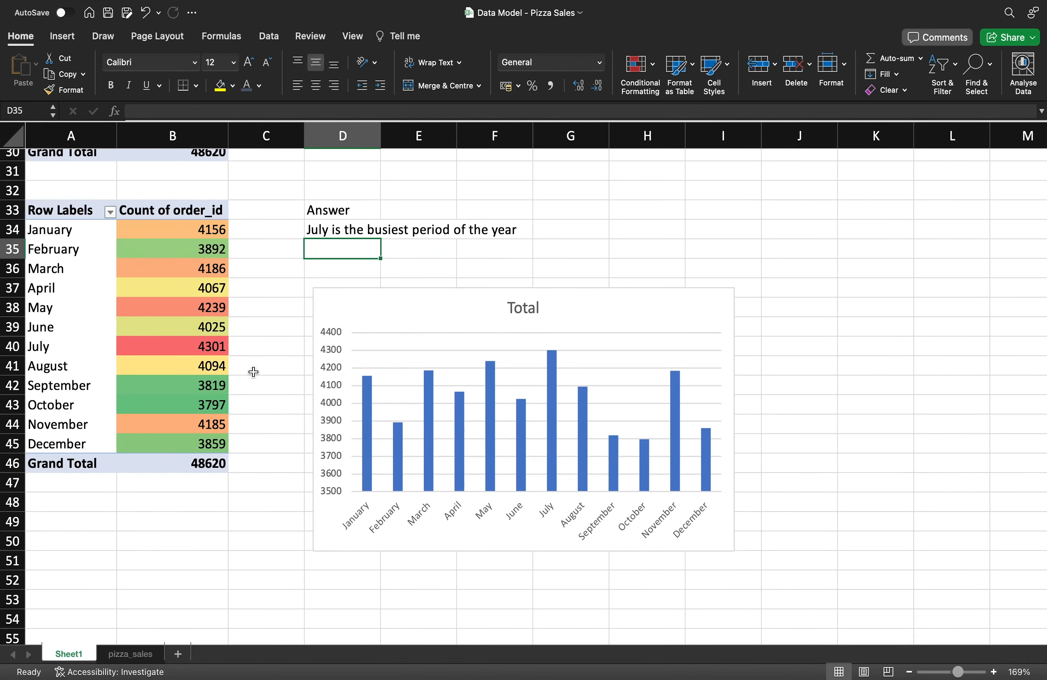
left_click(72, 242)
left_click_drag(71, 212, 167, 454)
key("cmd+c")
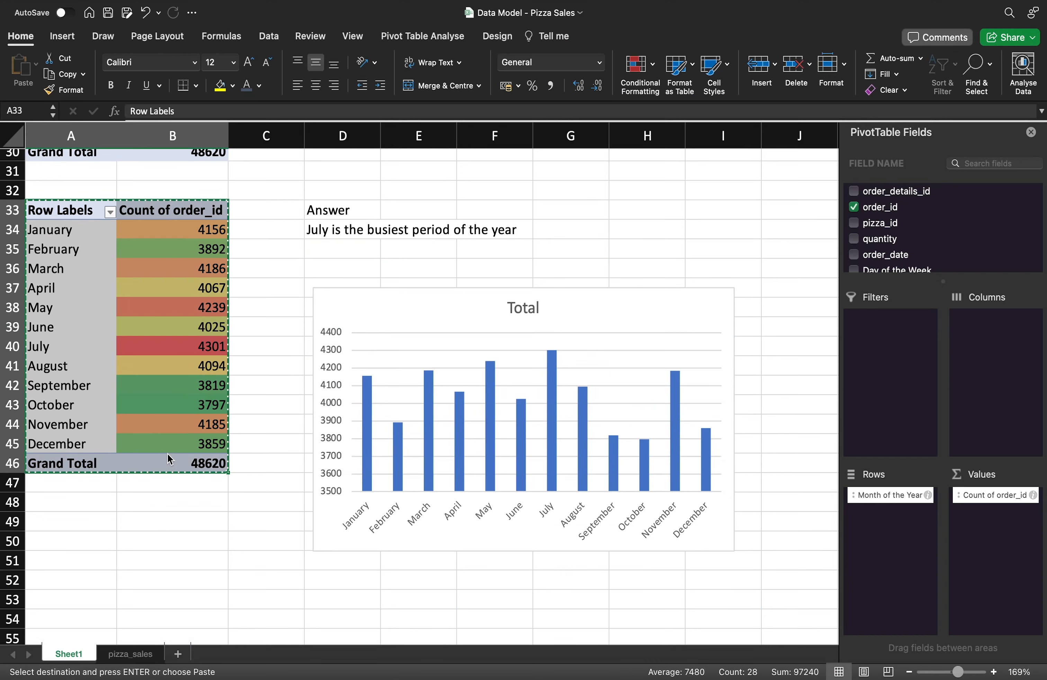
scroll(101, 505, "down", 4)
left_click(77, 455)
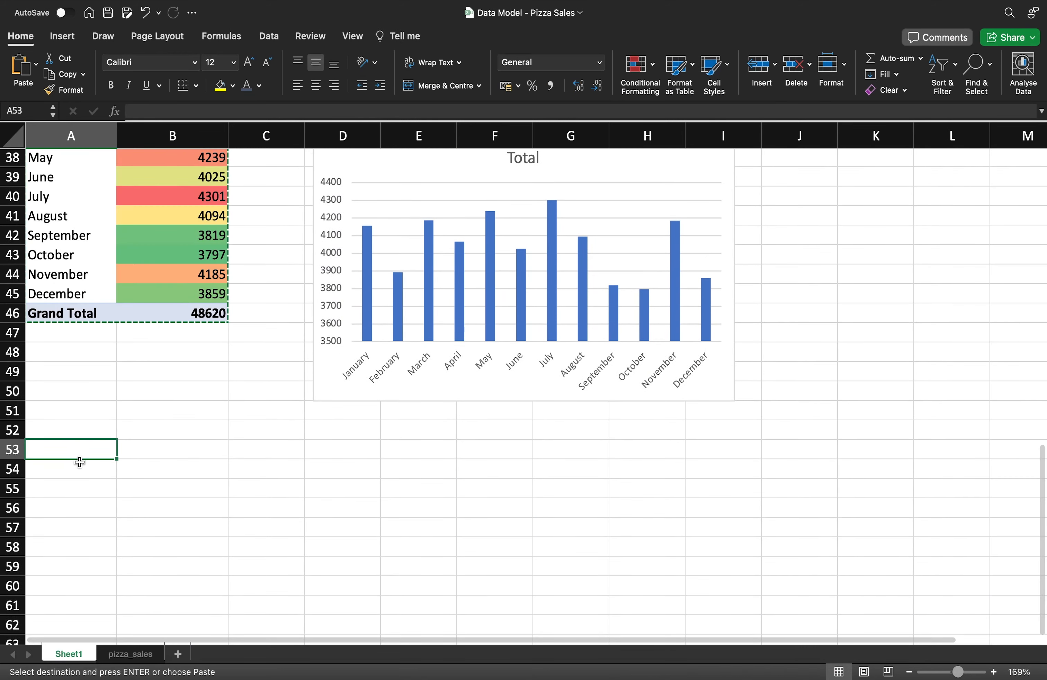
left_click(77, 465)
key("super+v")
scroll(132, 530, "down", 4)
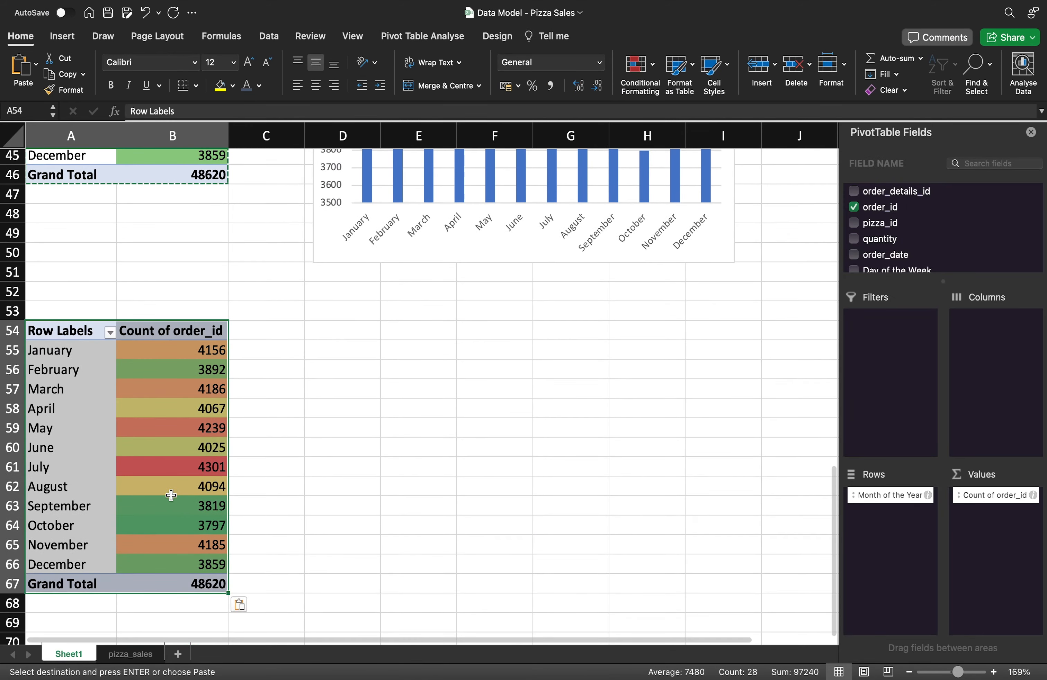
Look over the order columns on the pizza_sales sheet and recheck the third Kaggle question in the browser.
left_click(128, 653)
scroll(183, 332, "left", 3)
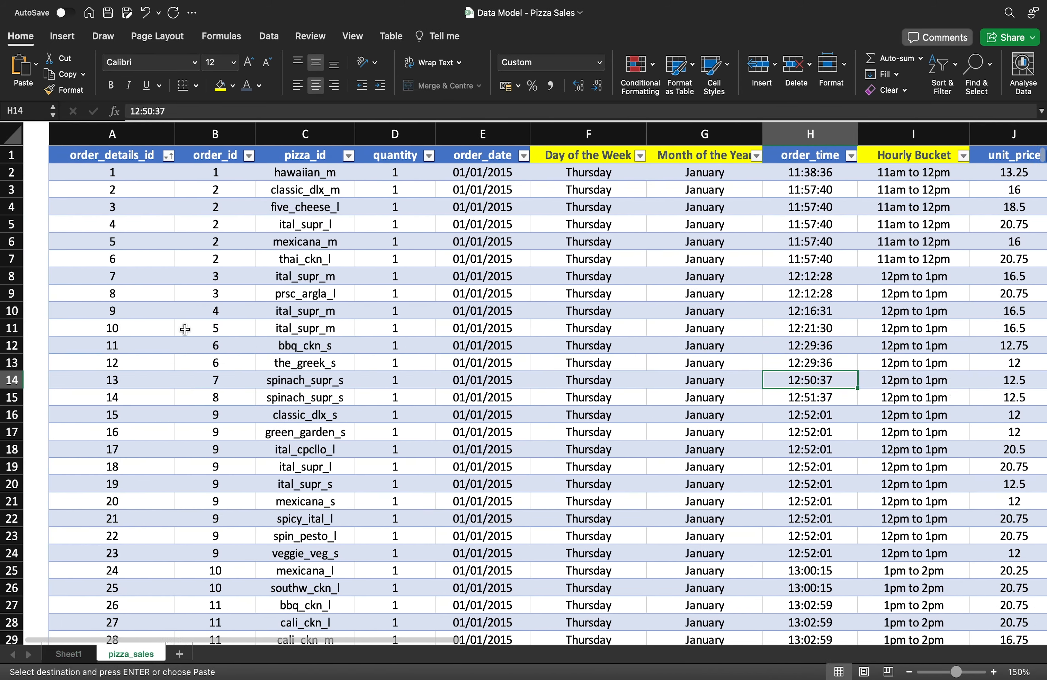
key("ctrl+Left")
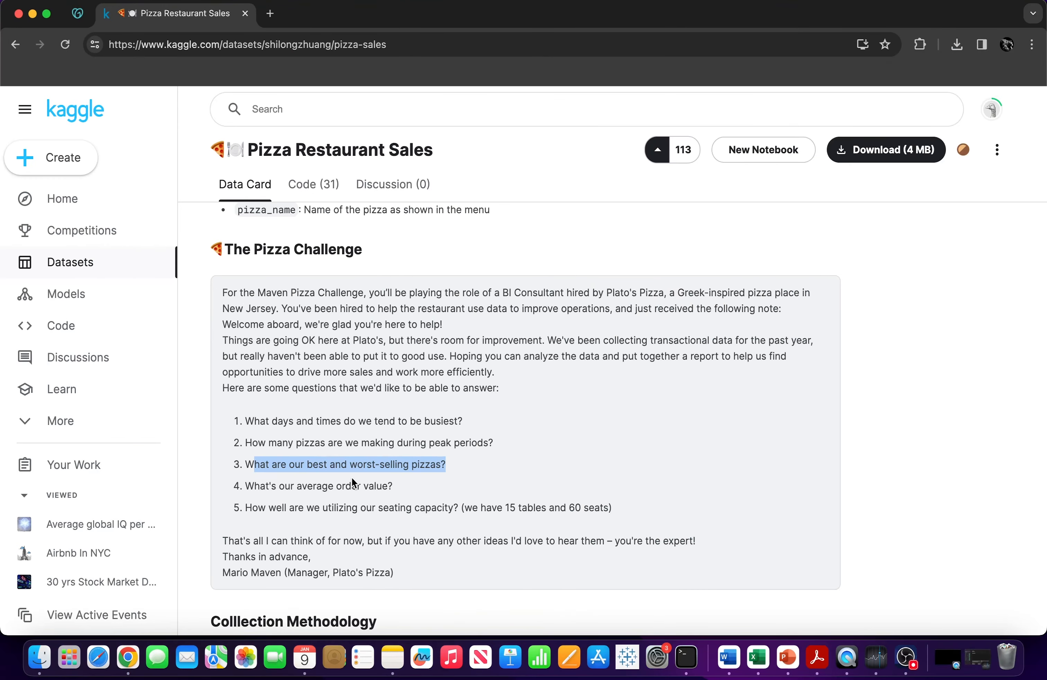
key("ctrl+Right")
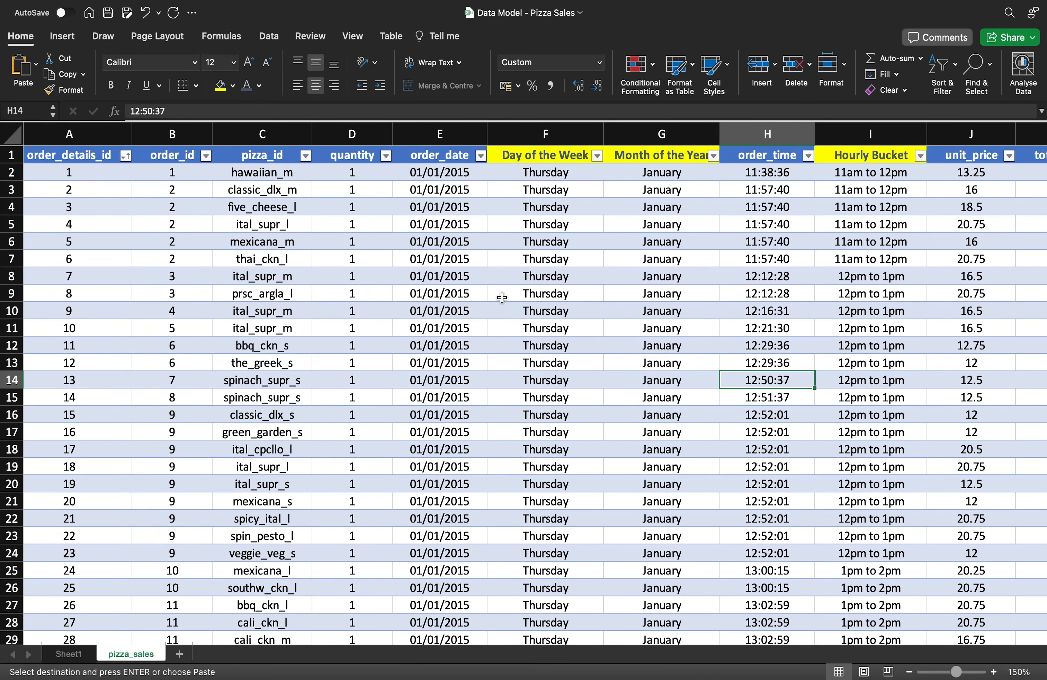
left_click(407, 252)
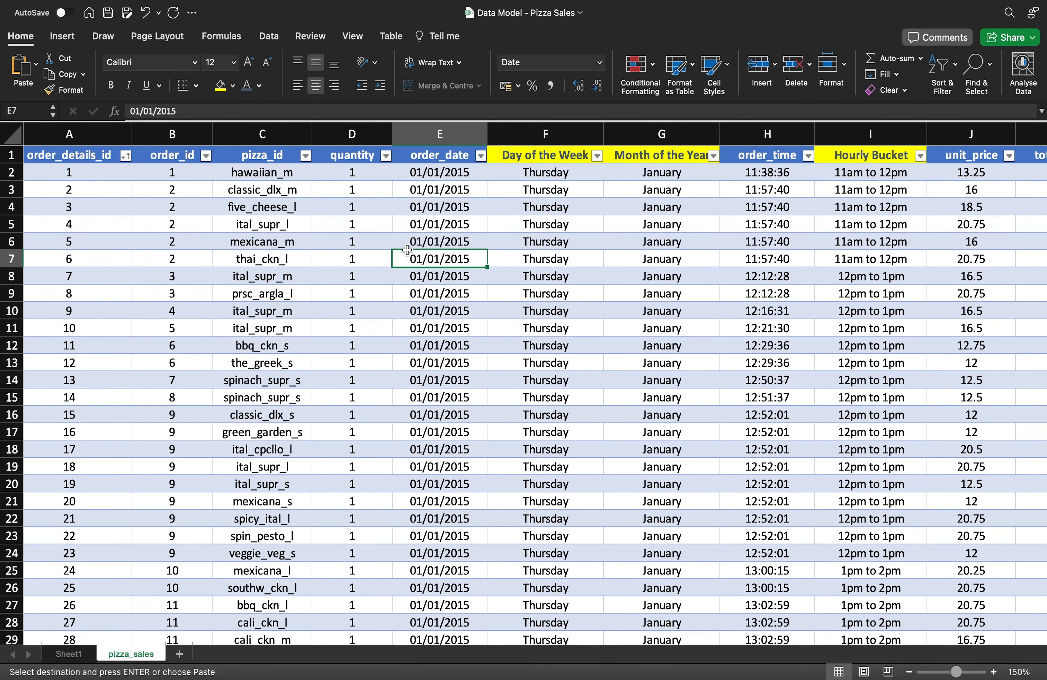
key("Left")
key("Left")
key("Left")
key("Left")
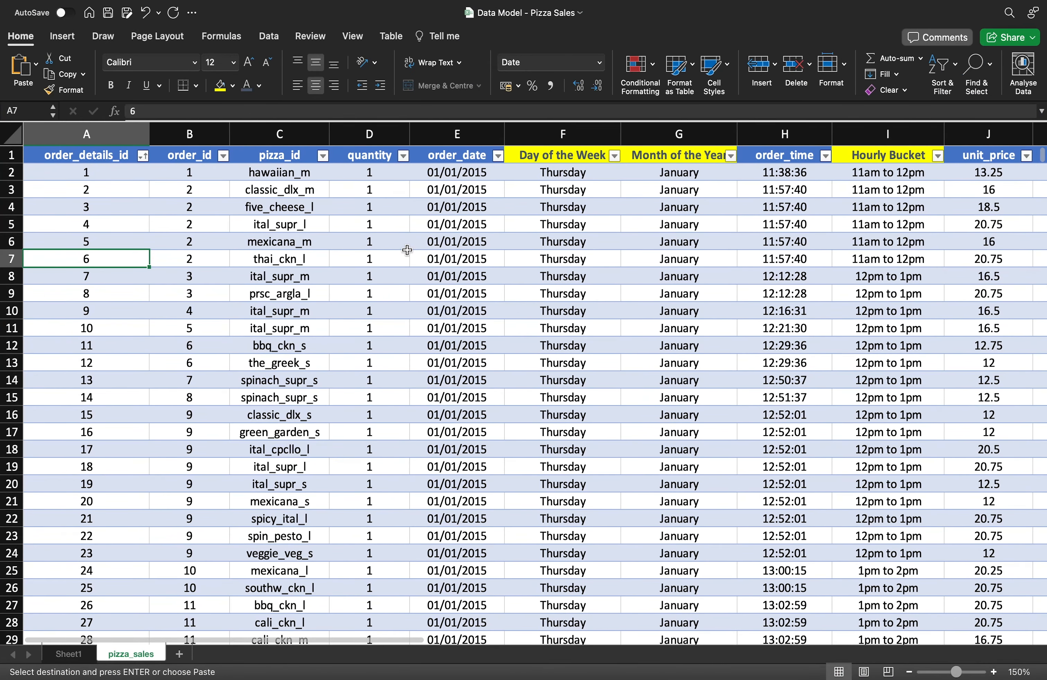
Examine the pizza_id column to see how individual pizzas are identified in the sales data.
left_click(281, 173)
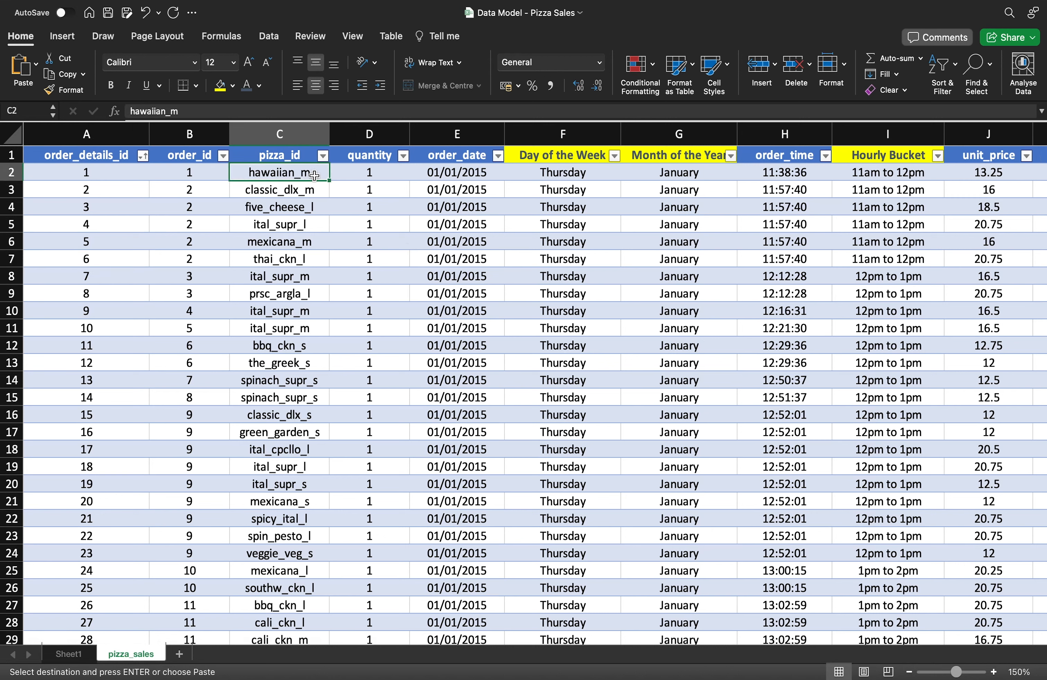
left_click(323, 159)
left_click(302, 178)
left_click(306, 134)
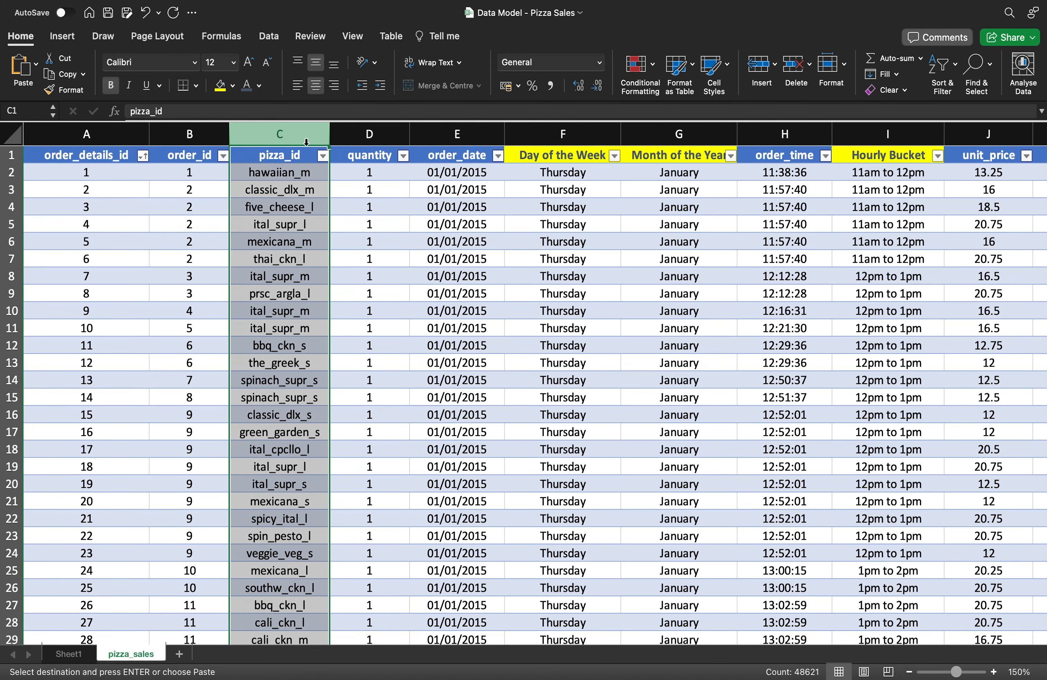
left_click(301, 226)
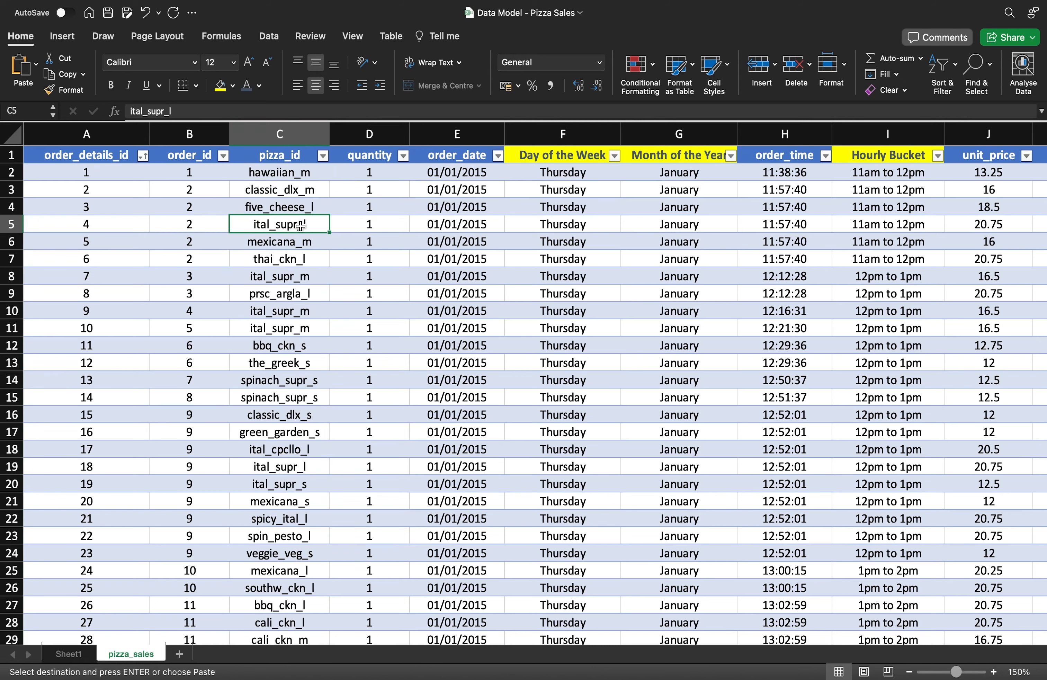
left_click(299, 136)
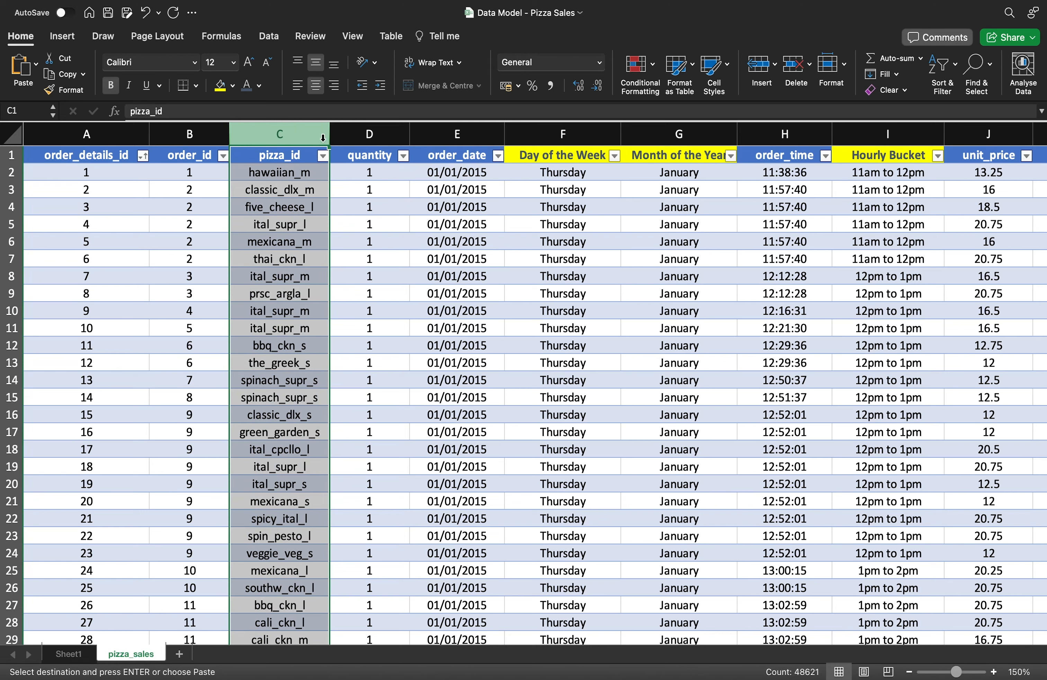
Examine the order_id and quantity columns, including which distinct values the quantity filter offers.
left_click(358, 138)
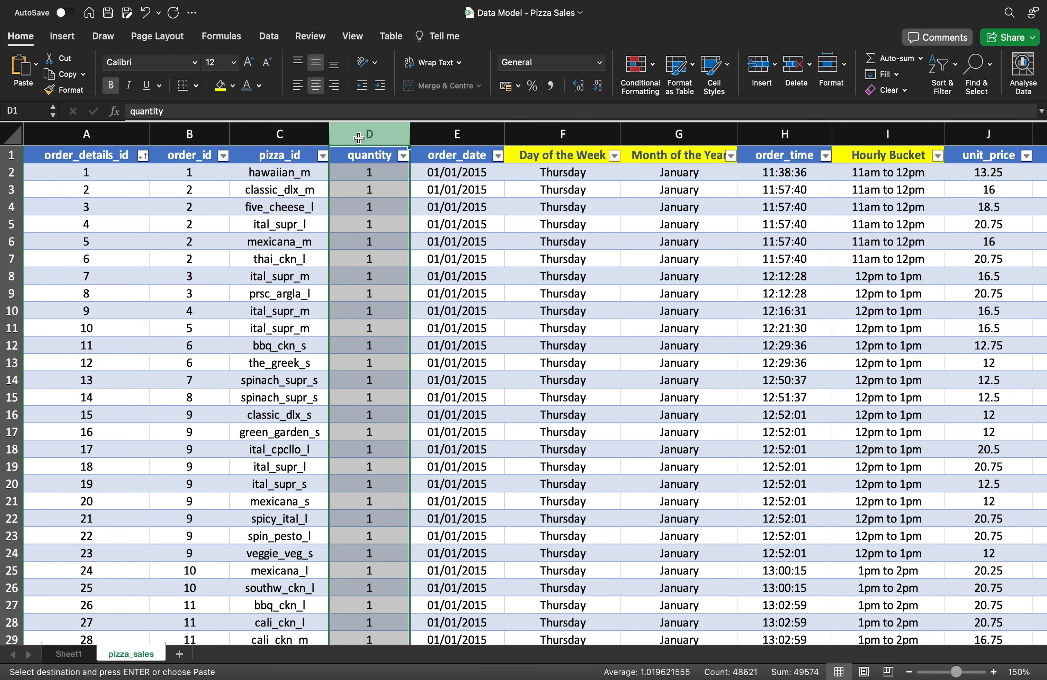
left_click(193, 137)
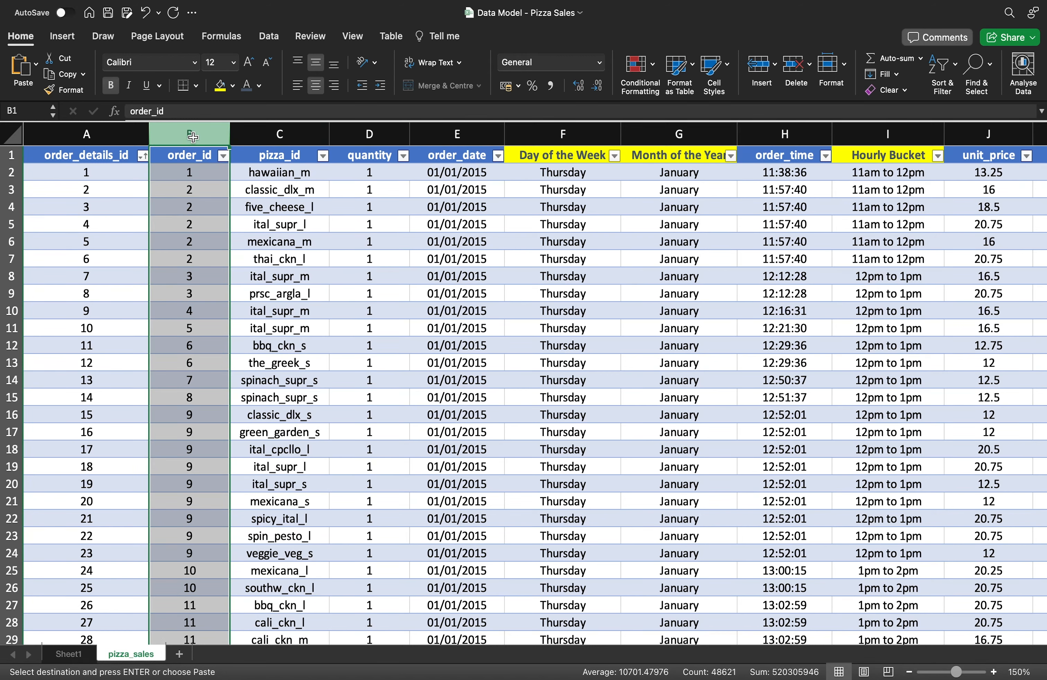
left_click(204, 198)
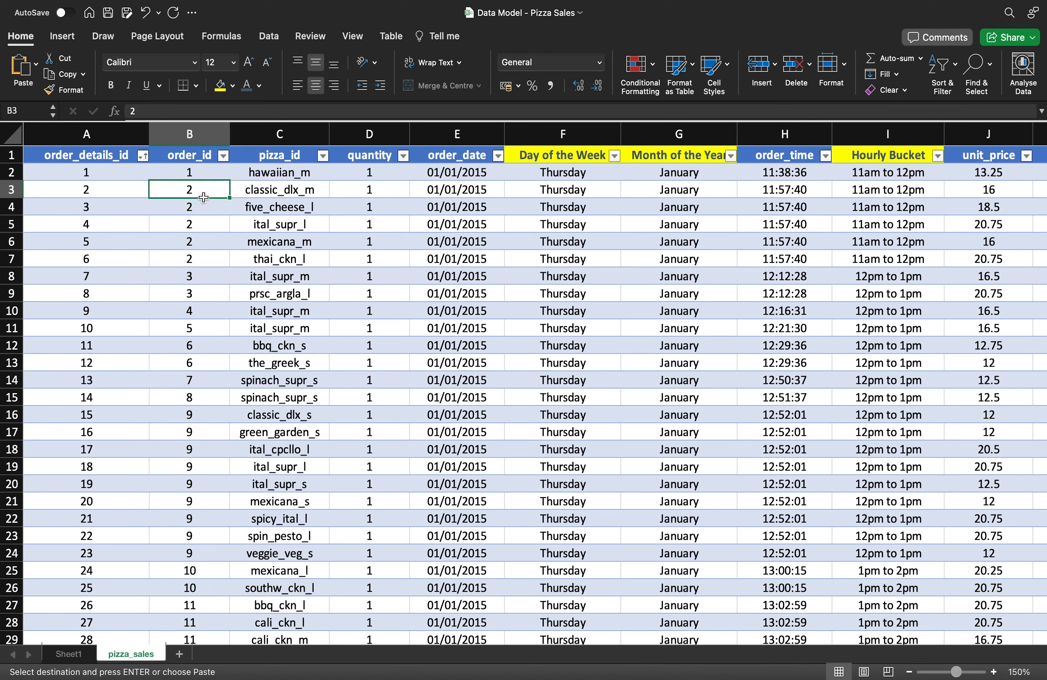
left_click(199, 224)
left_click(194, 274)
left_click(200, 193)
left_click(392, 193)
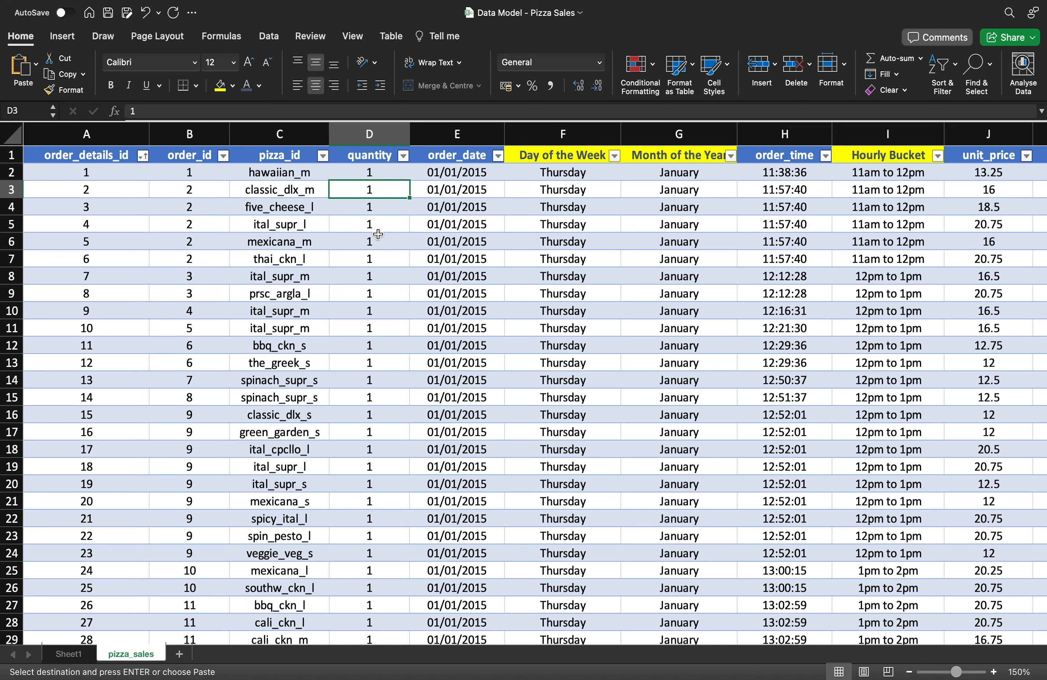
left_click(403, 156)
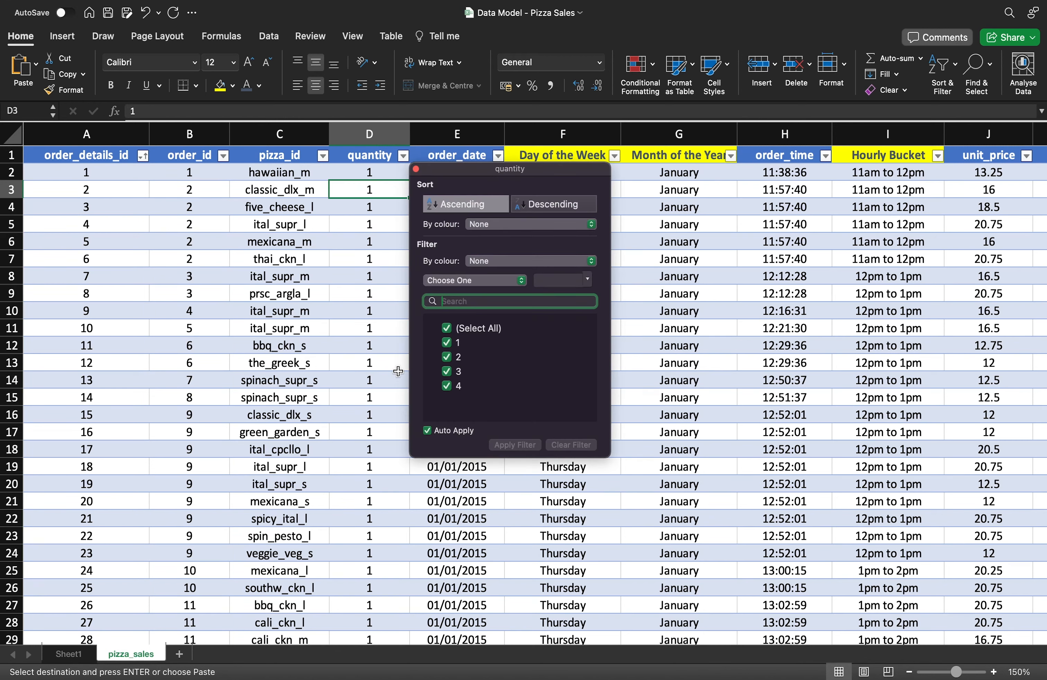
left_click(370, 235)
left_click(309, 221)
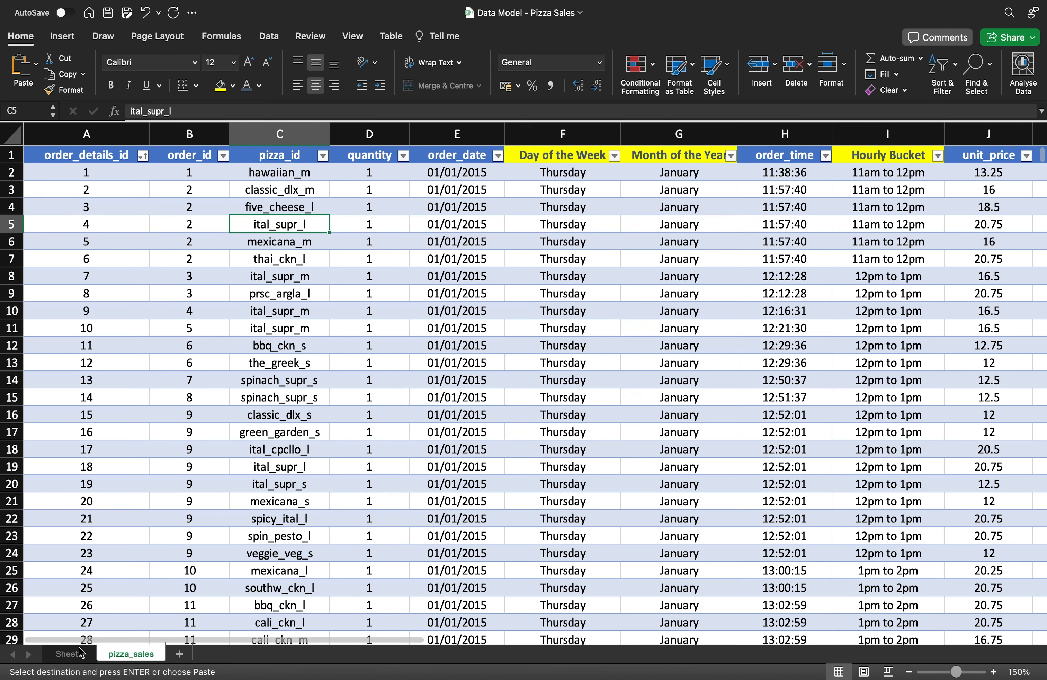
Remove Month of the Year from the rows of the copied pivot table at A54 on Sheet1.
left_click(69, 653)
left_click(166, 389)
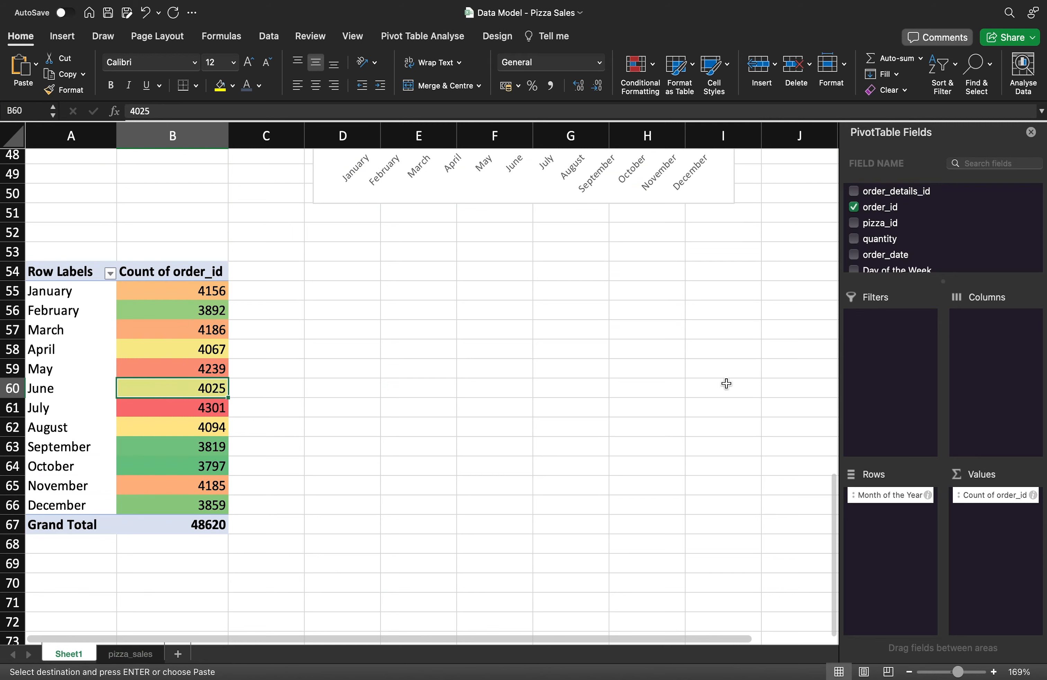
left_click_drag(896, 496, 993, 211)
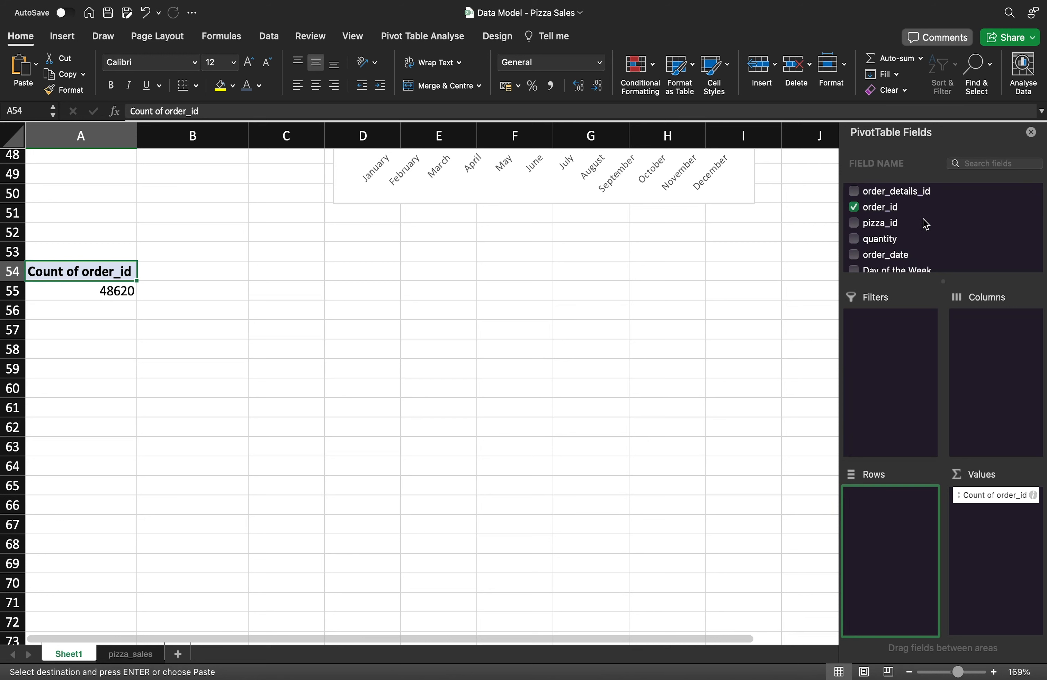
scroll(926, 224, "down", 1)
scroll(926, 224, "up", 1)
Add pizza_id as the row field of the pivot table at A54 to count orders per pizza.
left_click(891, 226)
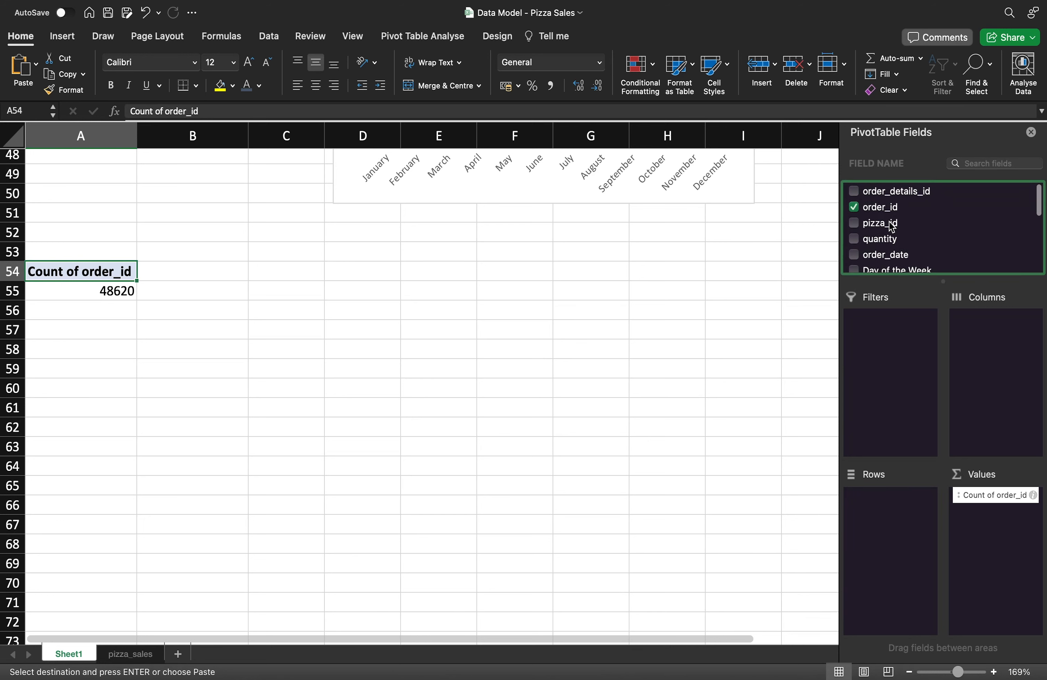
left_click_drag(890, 227, 886, 519)
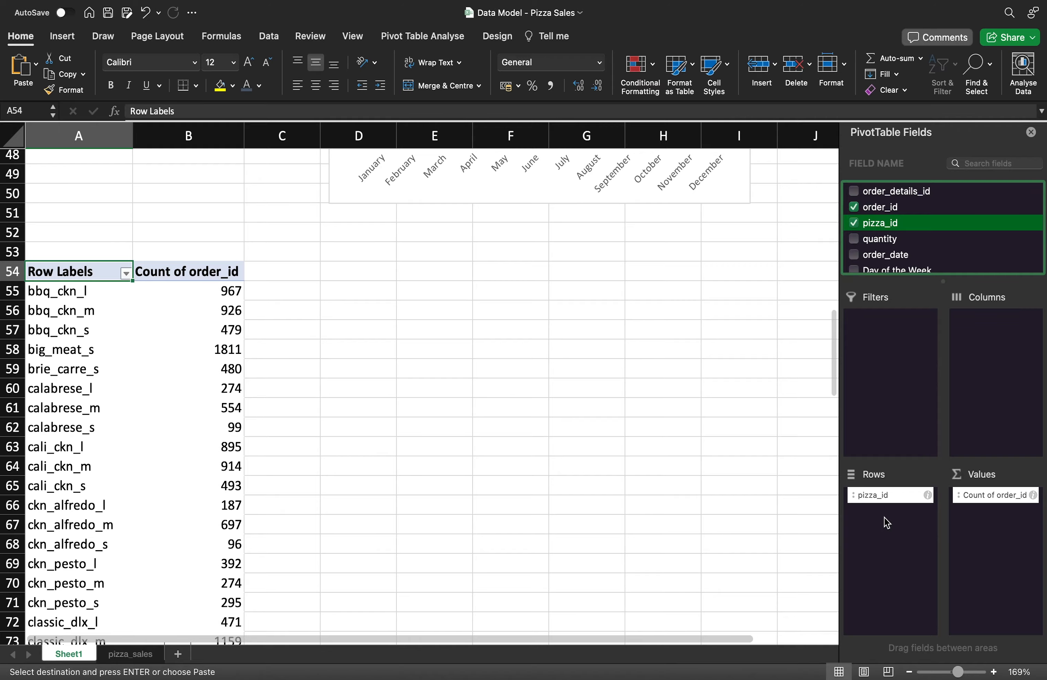
scroll(250, 341, "down", 2)
scroll(248, 341, "down", 3)
scroll(248, 341, "up", 10)
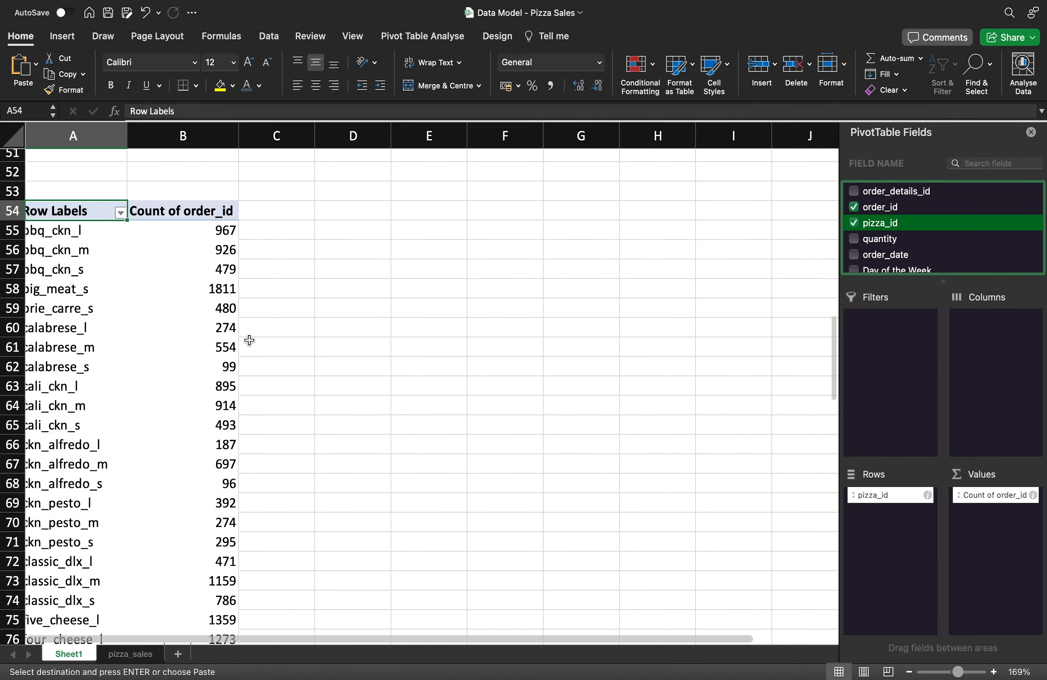
scroll(178, 437, "down", 8)
scroll(178, 437, "up", 2)
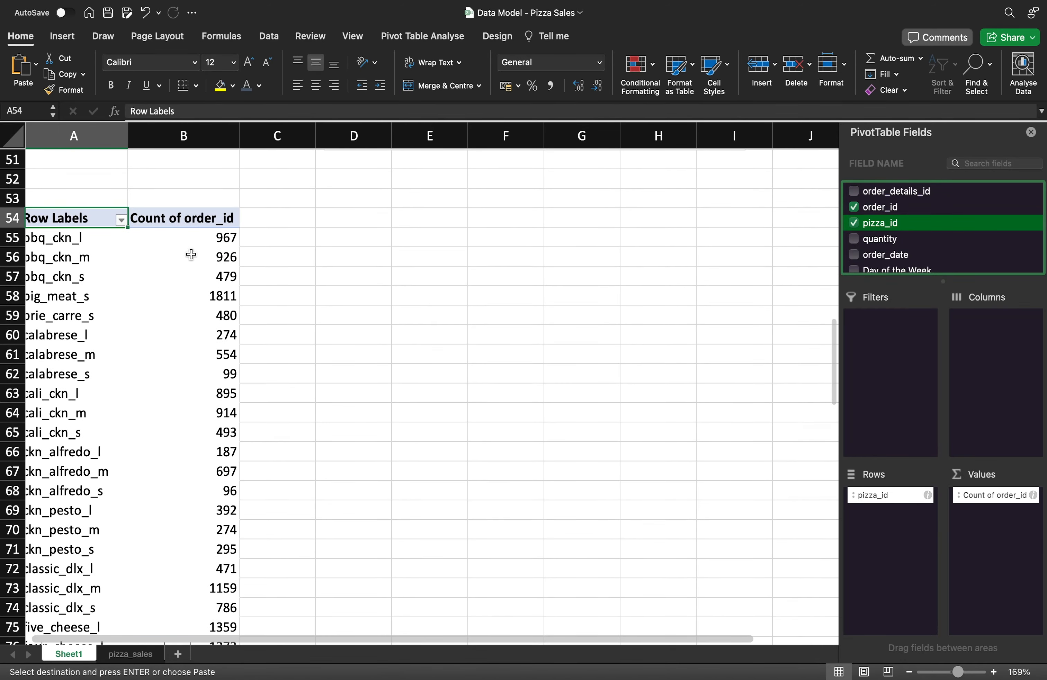
left_click_drag(212, 237, 148, 645)
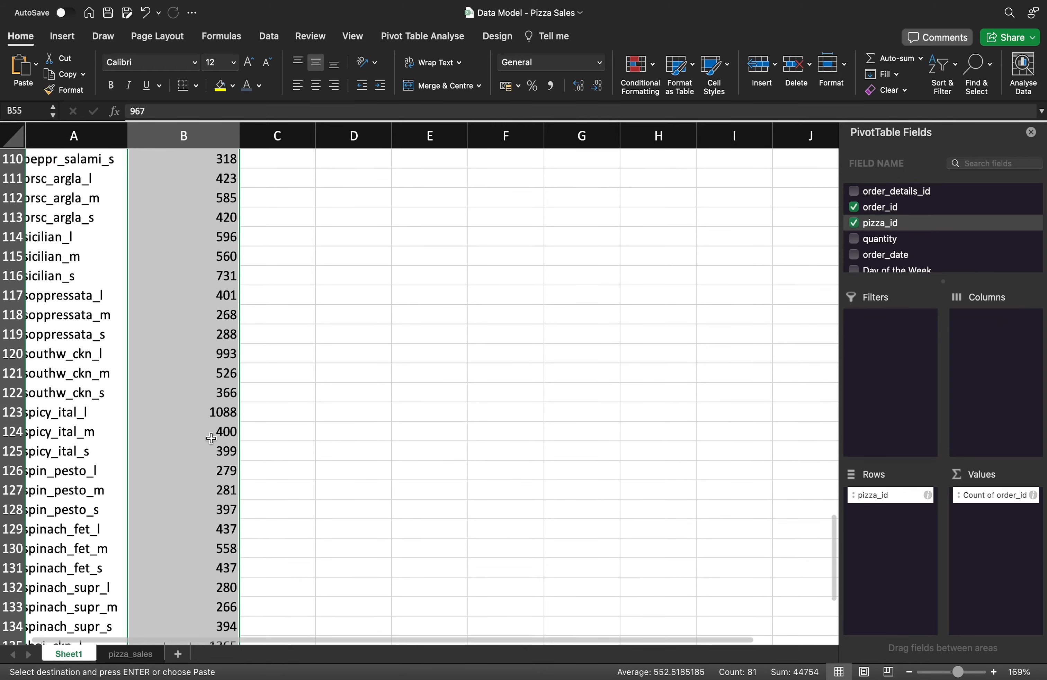
scroll(216, 434, "up", 15)
scroll(211, 438, "up", 7)
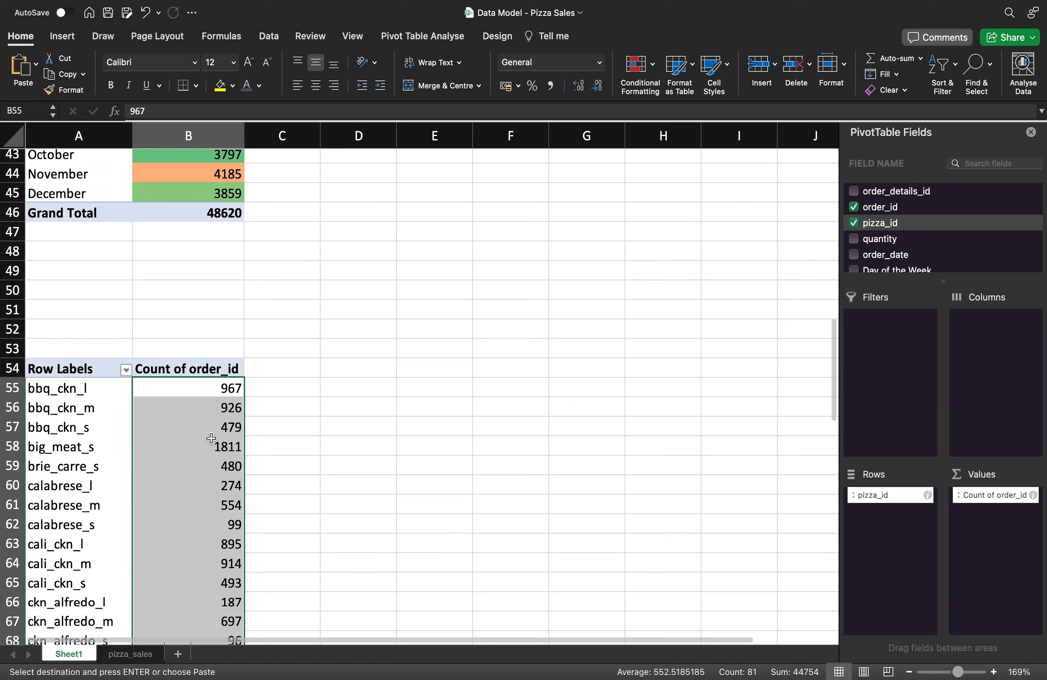
left_click(162, 438)
scroll(165, 363, "up", 9)
scroll(166, 364, "down", 10)
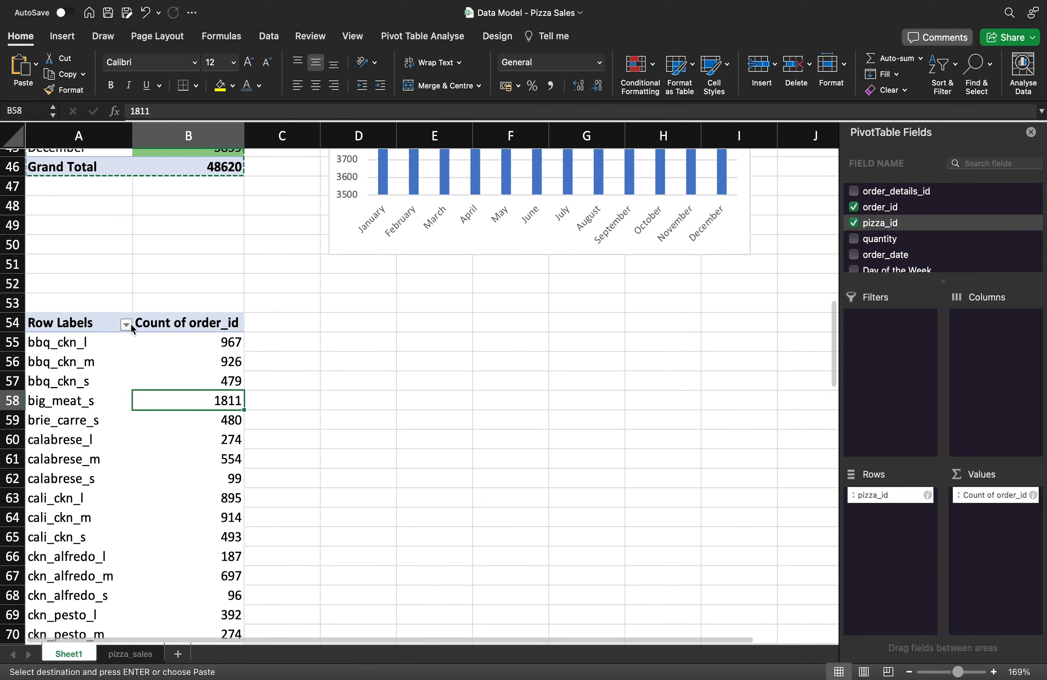
Sort the pizza_id pivot table at A54 in descending order by Count of order_id.
left_click(126, 324)
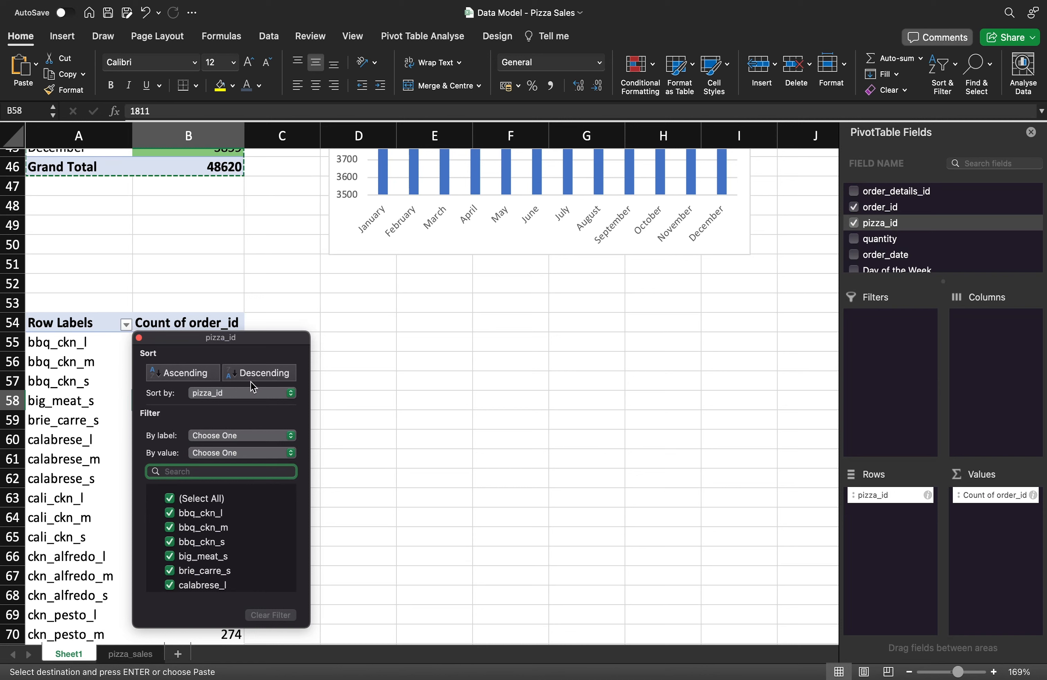
left_click(246, 395)
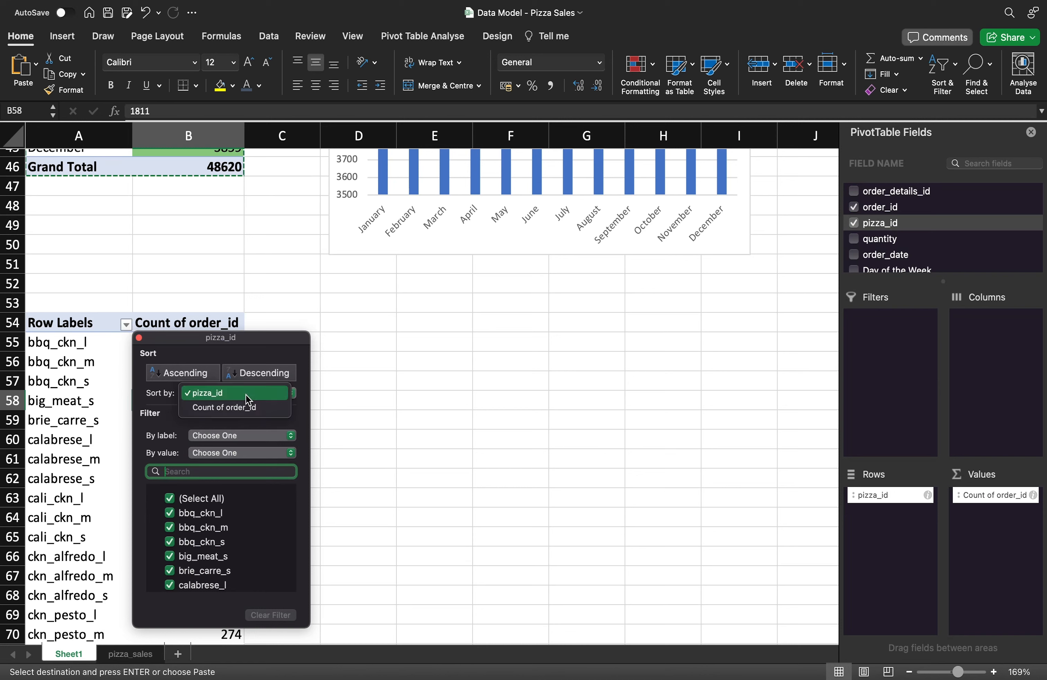
left_click(250, 408)
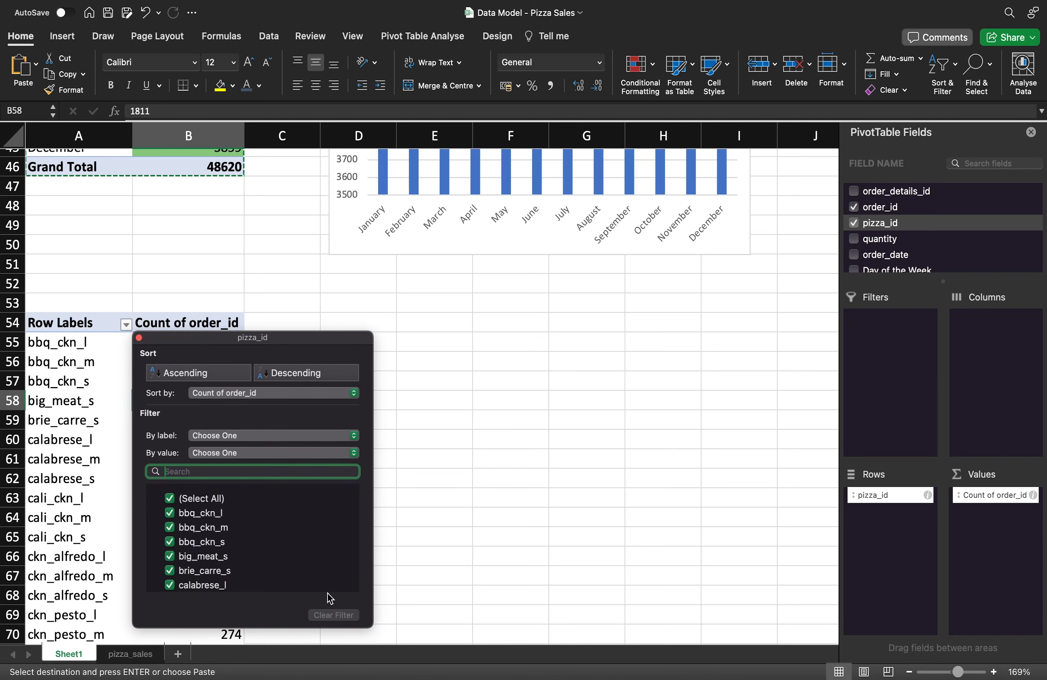
left_click(430, 501)
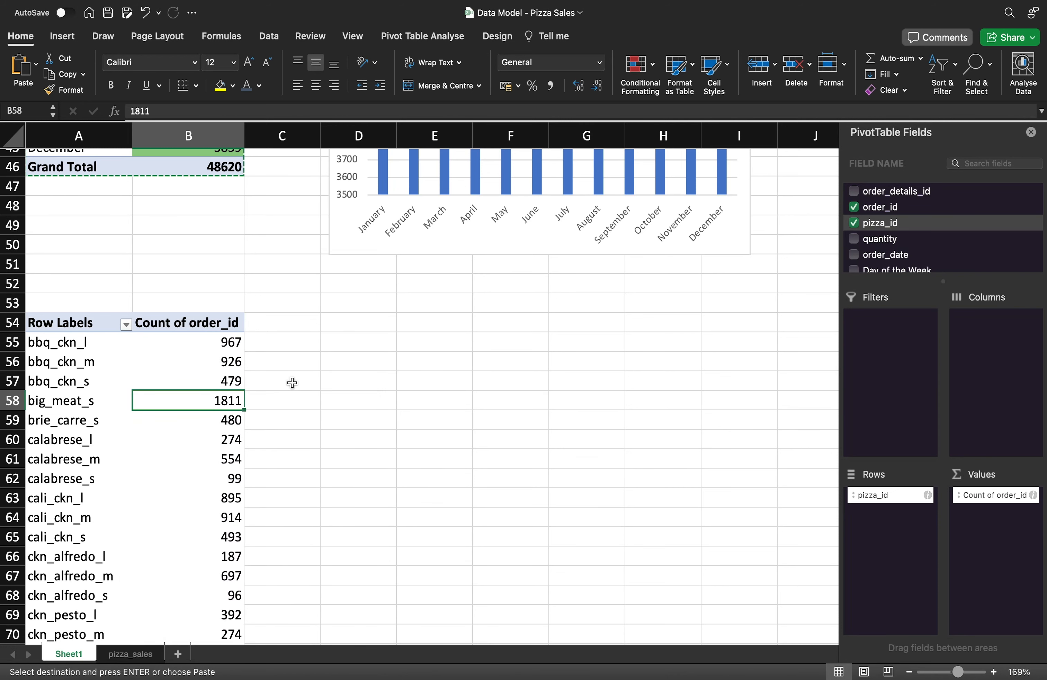
left_click(126, 325)
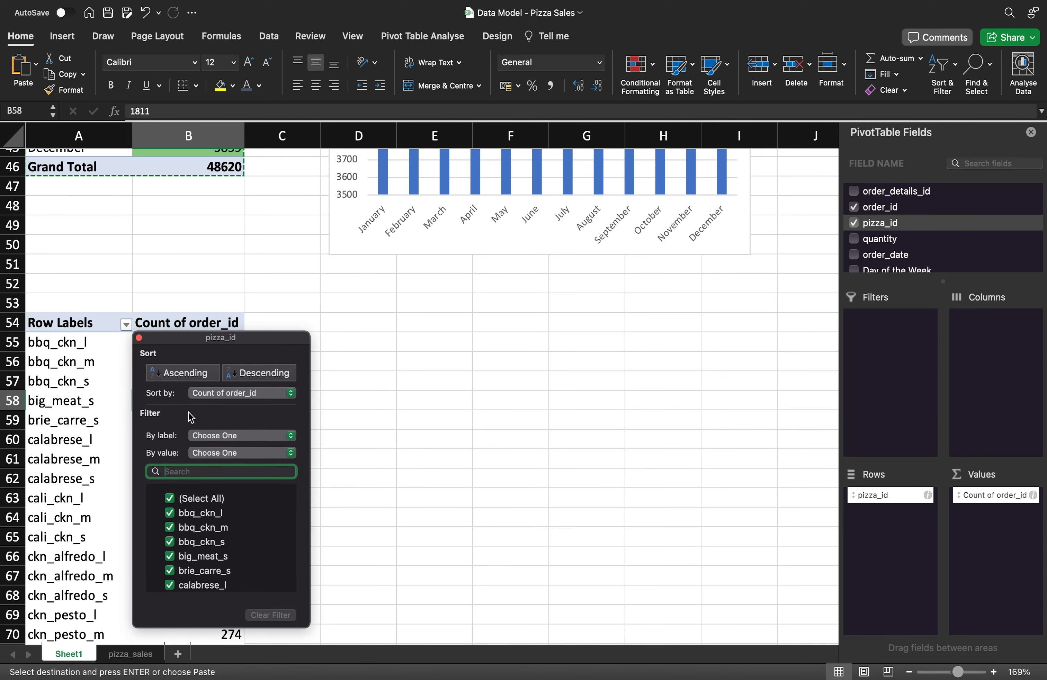
left_click(237, 381)
left_click(369, 391)
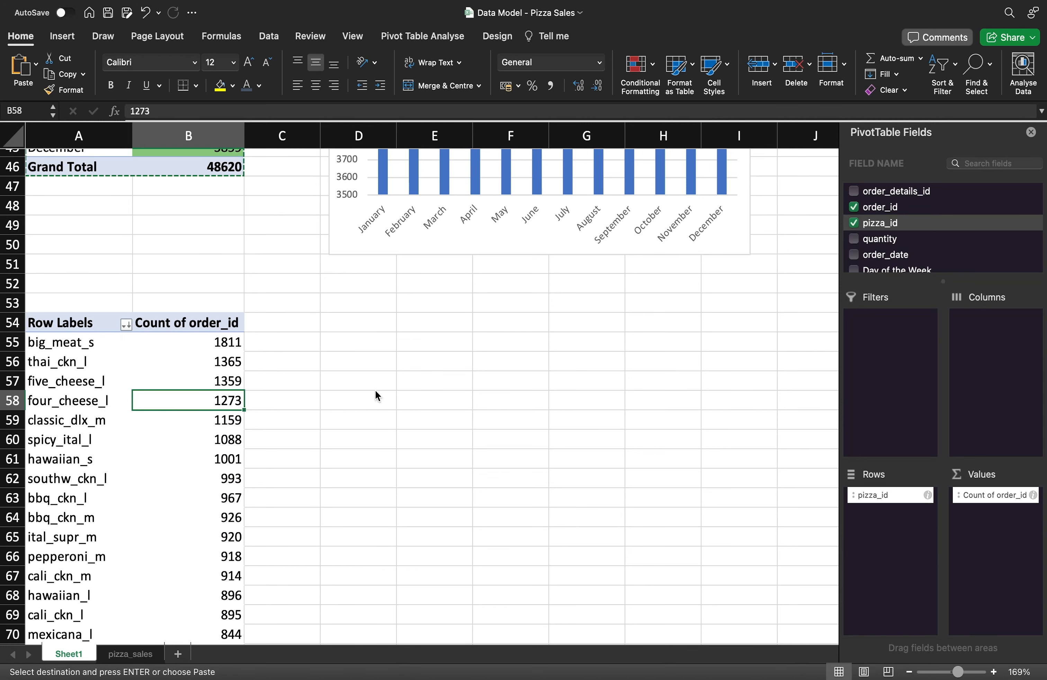
Examine the first and last rows of the sorted pivot table to identify the best and worst-selling pizzas.
left_click(202, 339)
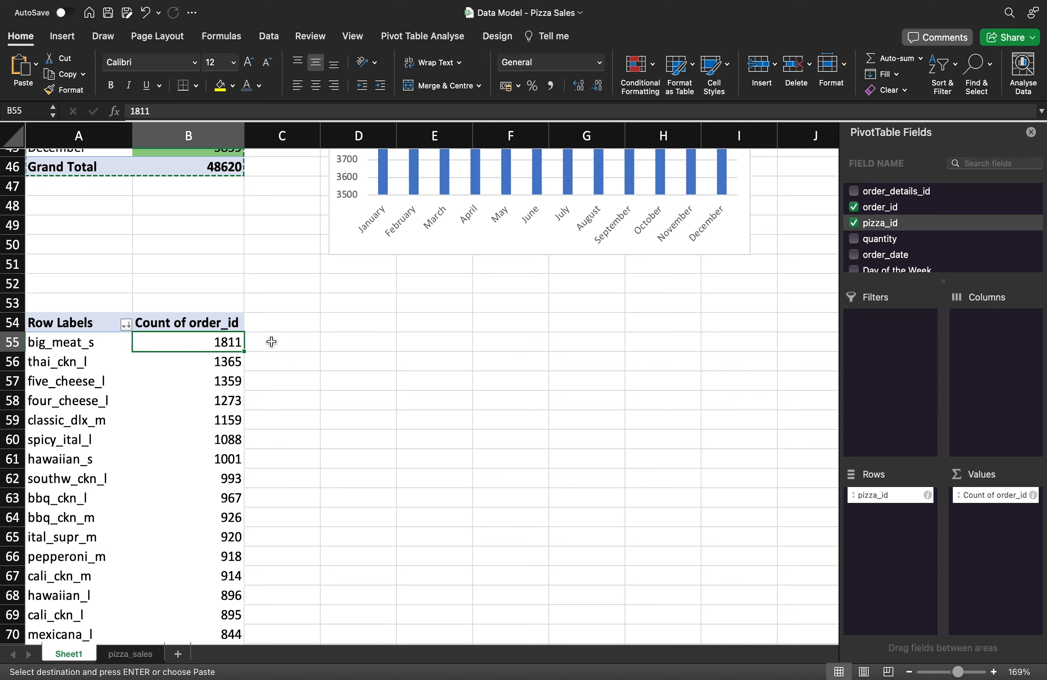
scroll(268, 346, "down", 3)
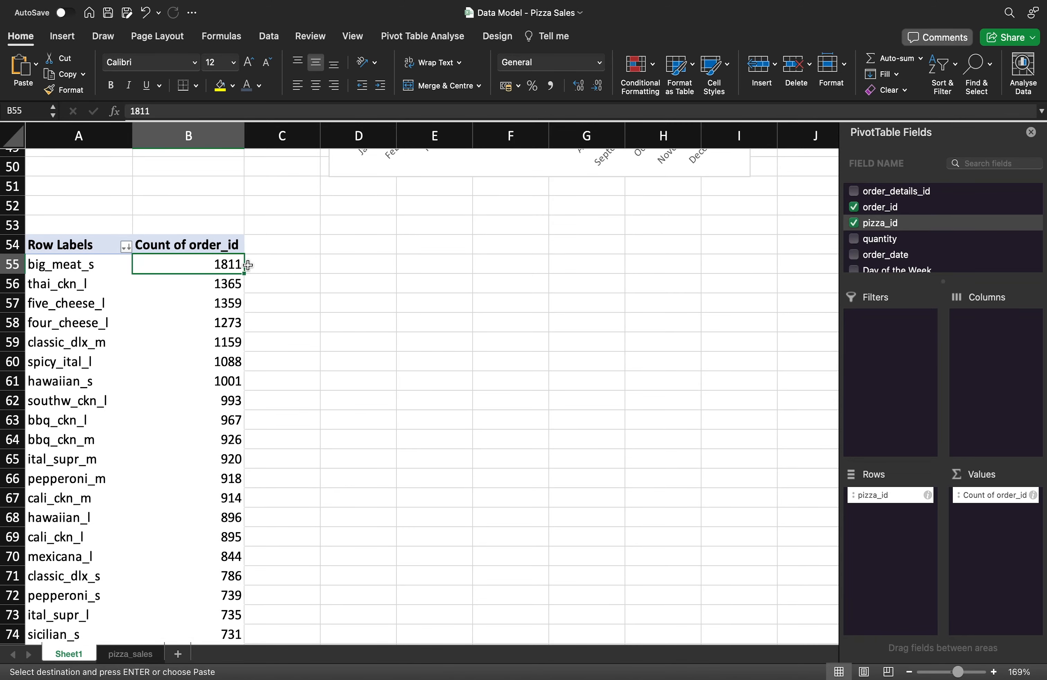
scroll(225, 265, "down", 20)
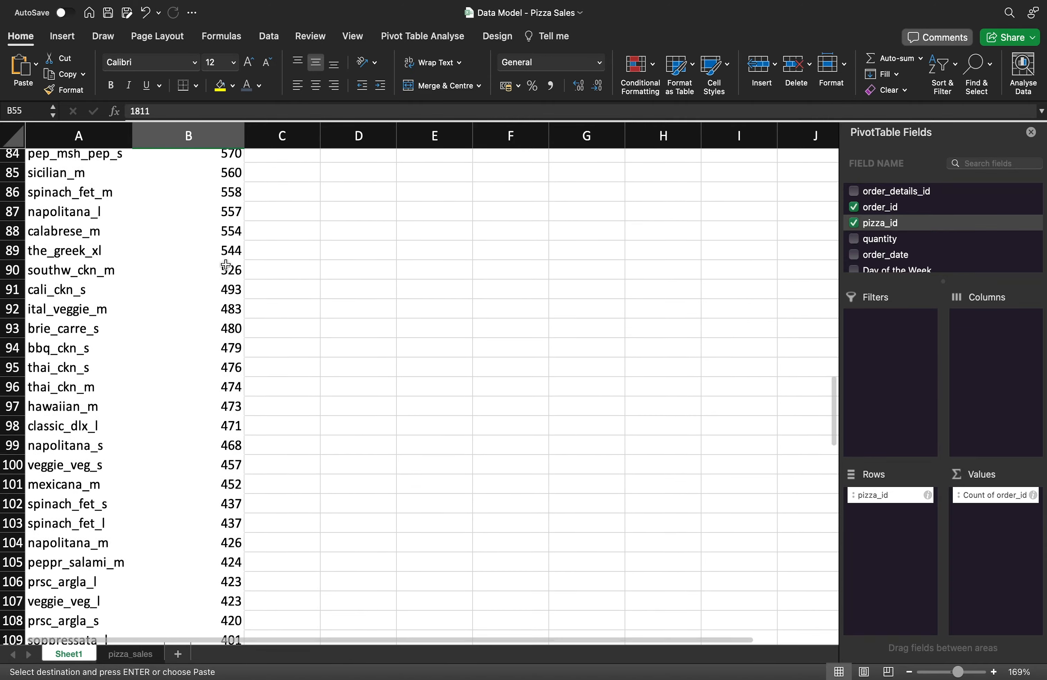
scroll(226, 264, "up", 5)
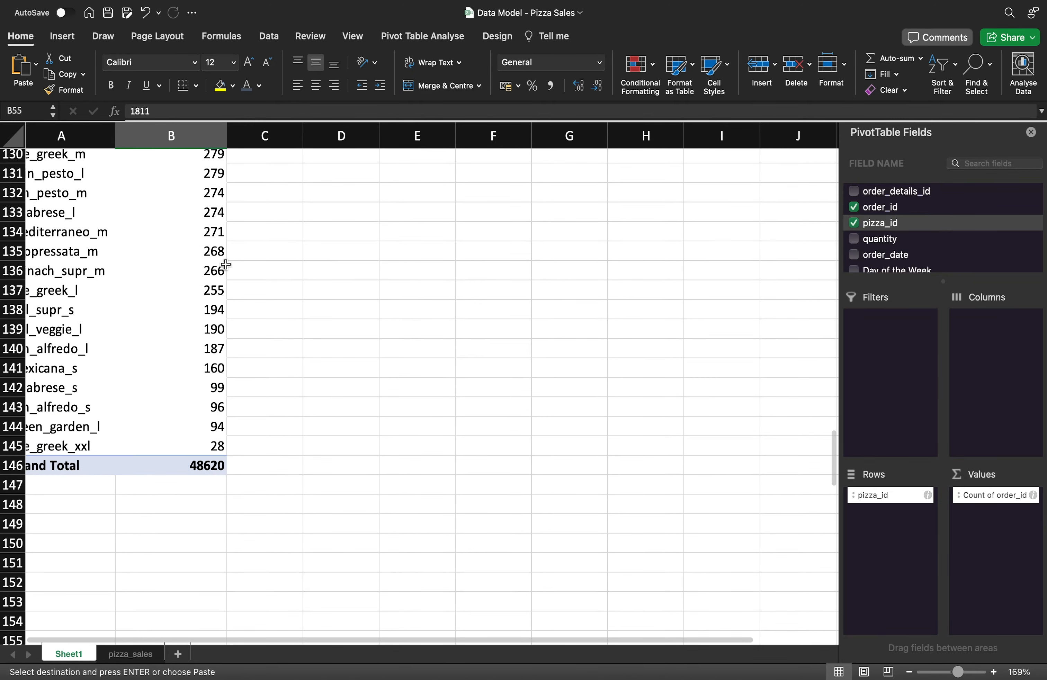
scroll(222, 449, "up", 20)
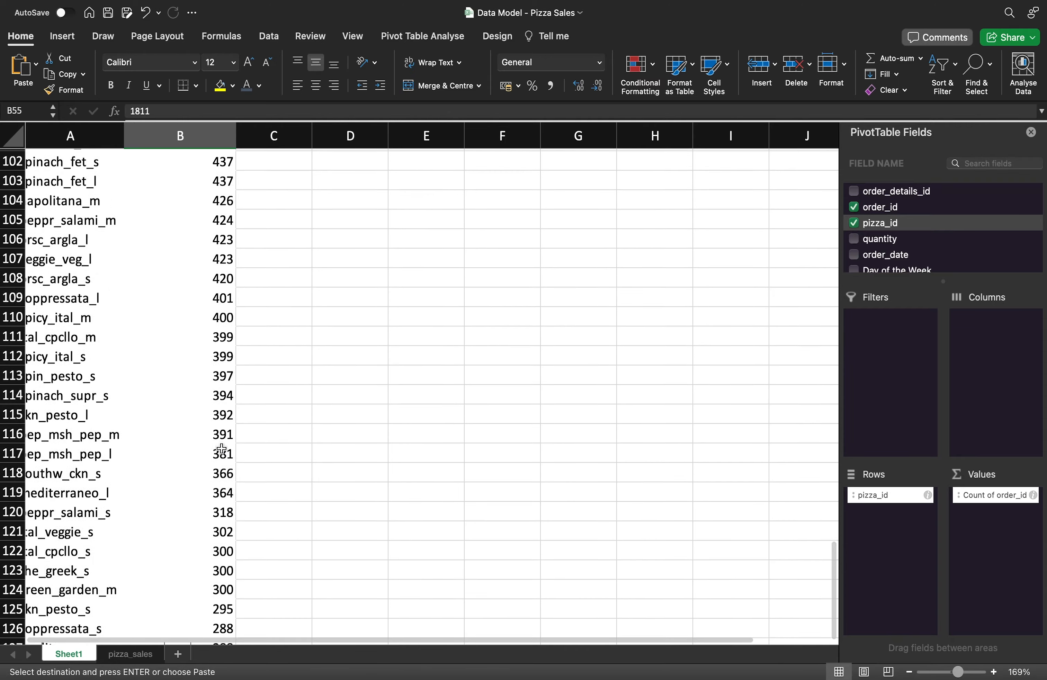
scroll(221, 449, "up", 4)
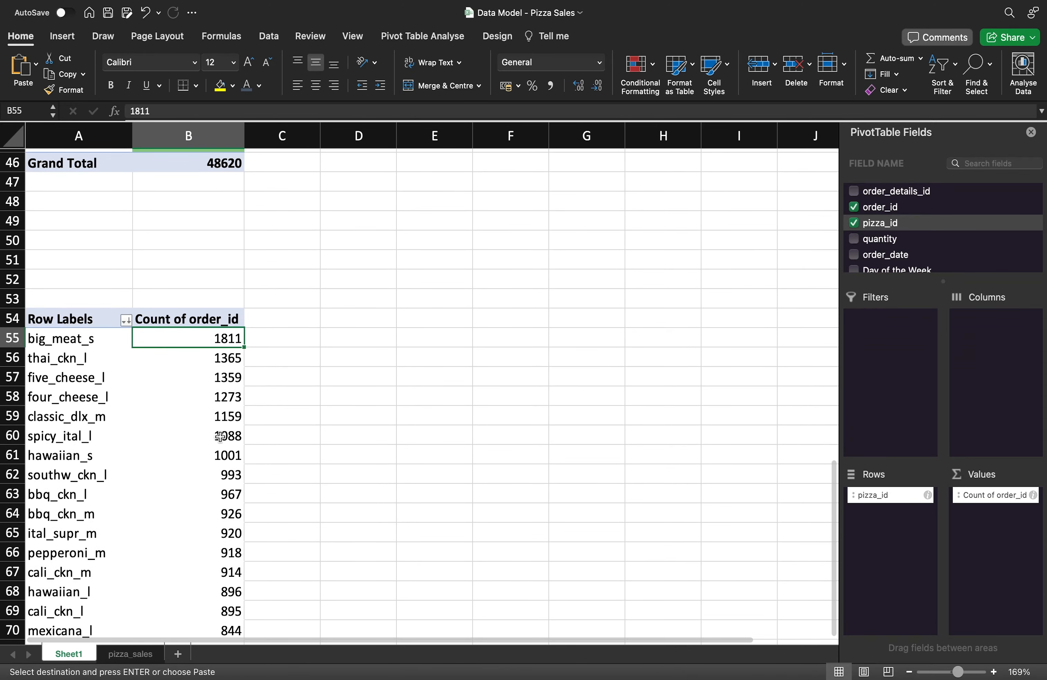
Enter the heading "Answer" in D55 beside the pizza pivot table and "Best = Big Meat Small" in D56.
left_click(385, 340)
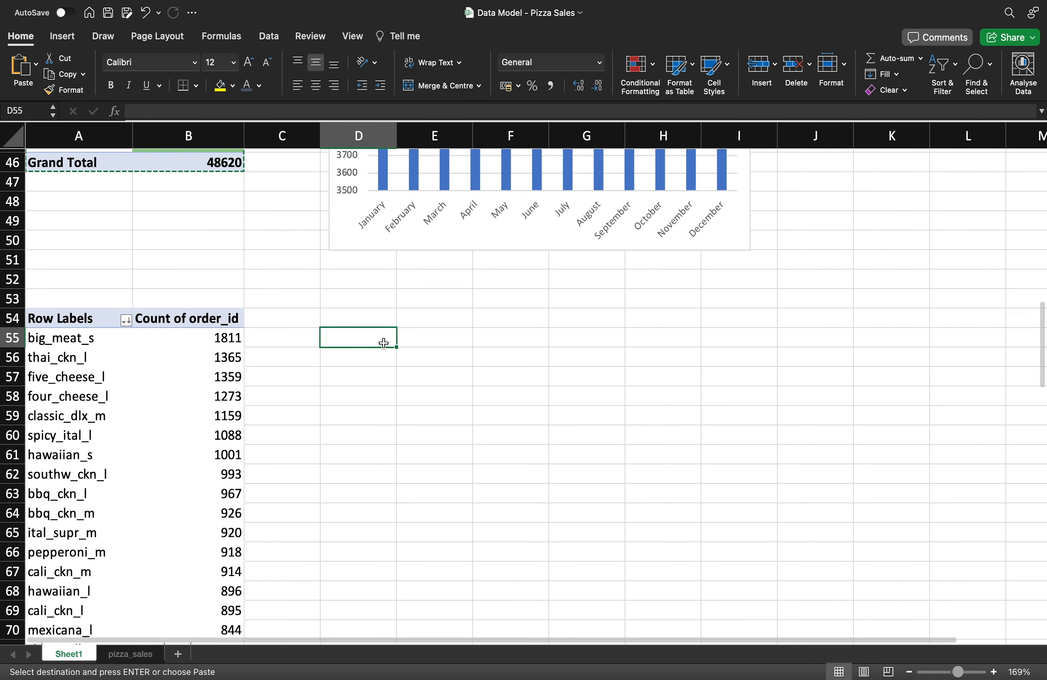
type("Ans")
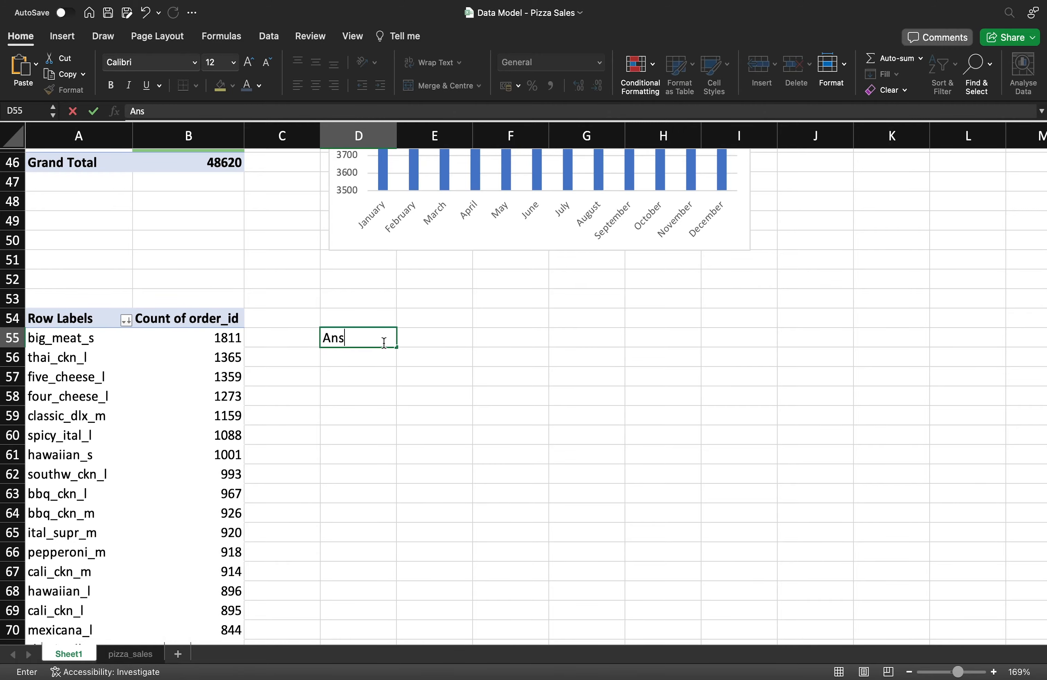
type("wer")
key("Return")
key("super+Tab")
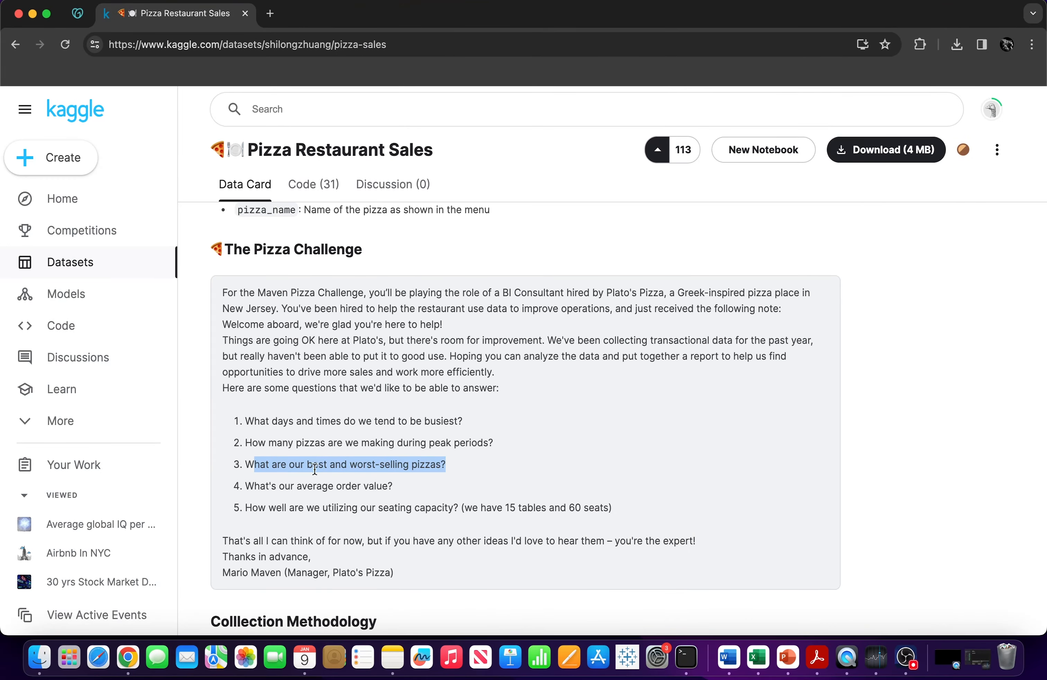
key("super+Tab")
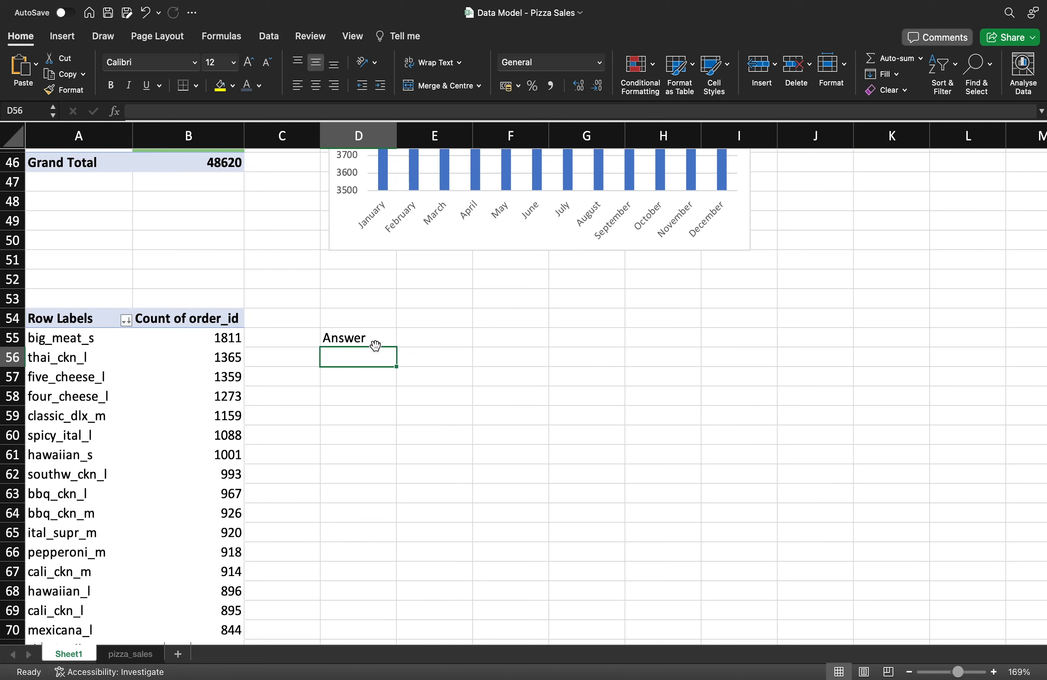
type("Best = ")
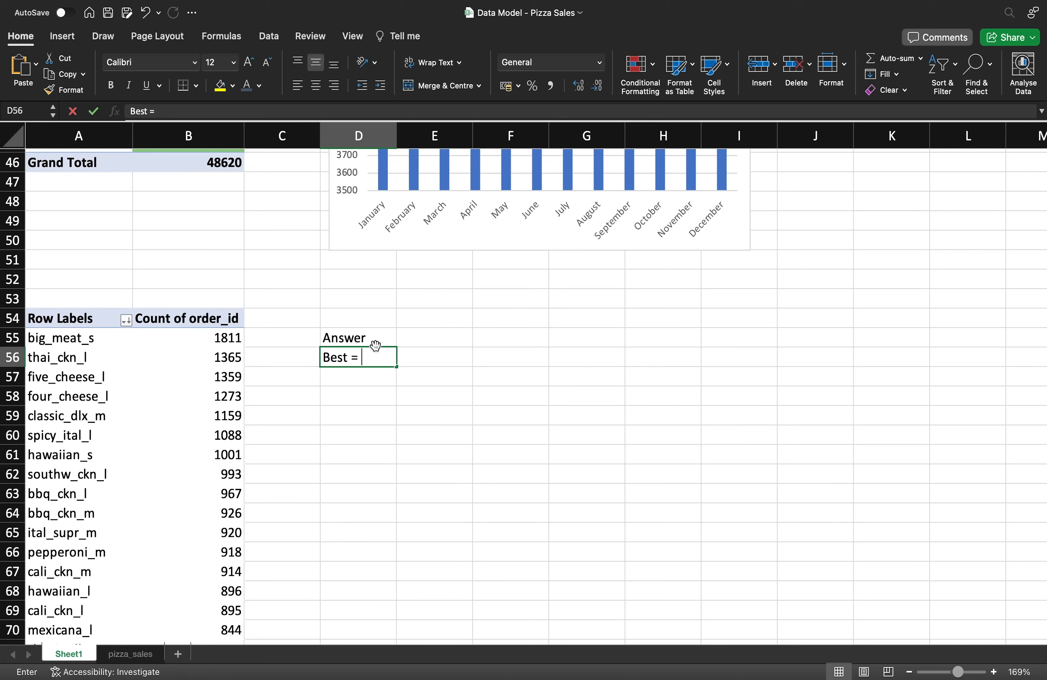
type("Big ")
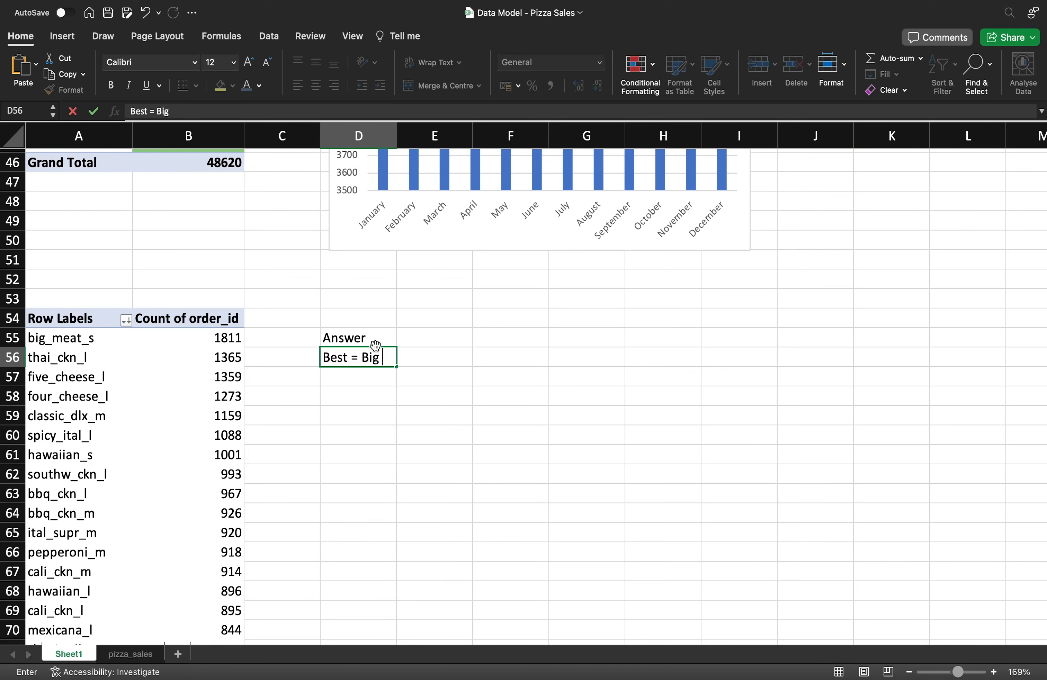
type("Meat Small")
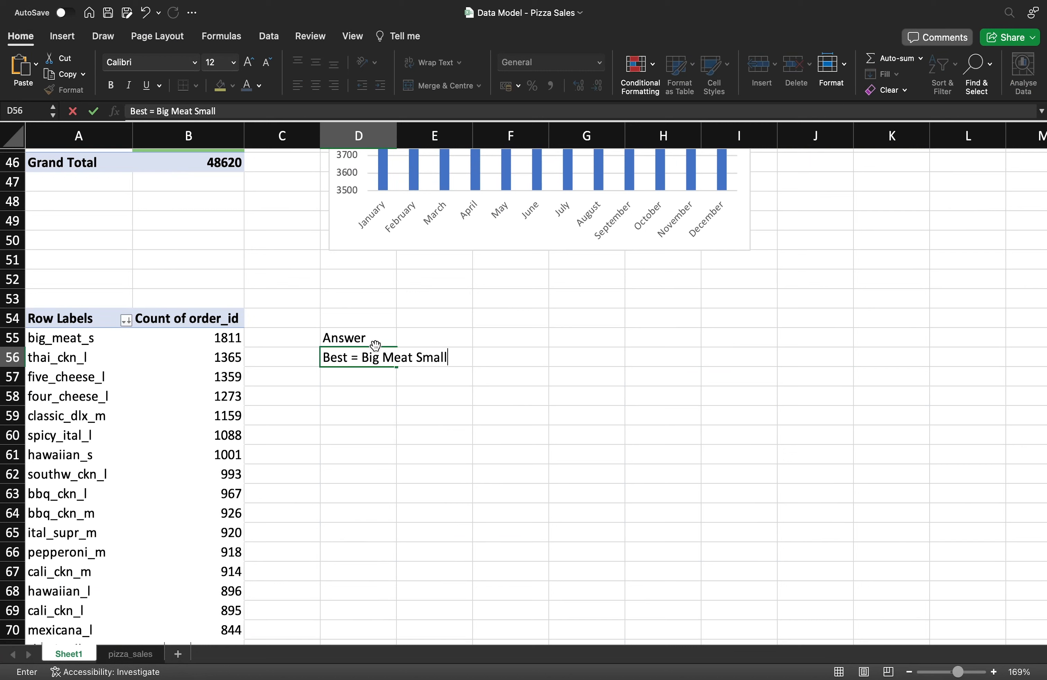
key("Return")
Check the final row of the pizza pivot table and enter "Worst = Greek XXL" in D57.
type("Worst =")
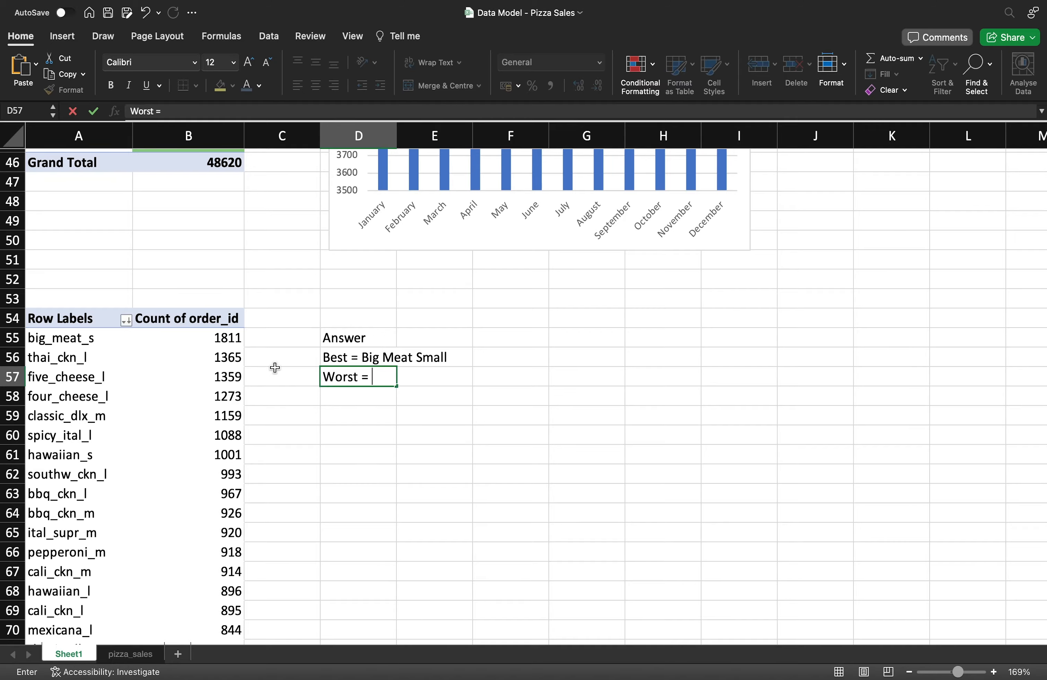
scroll(276, 367, "down", 20)
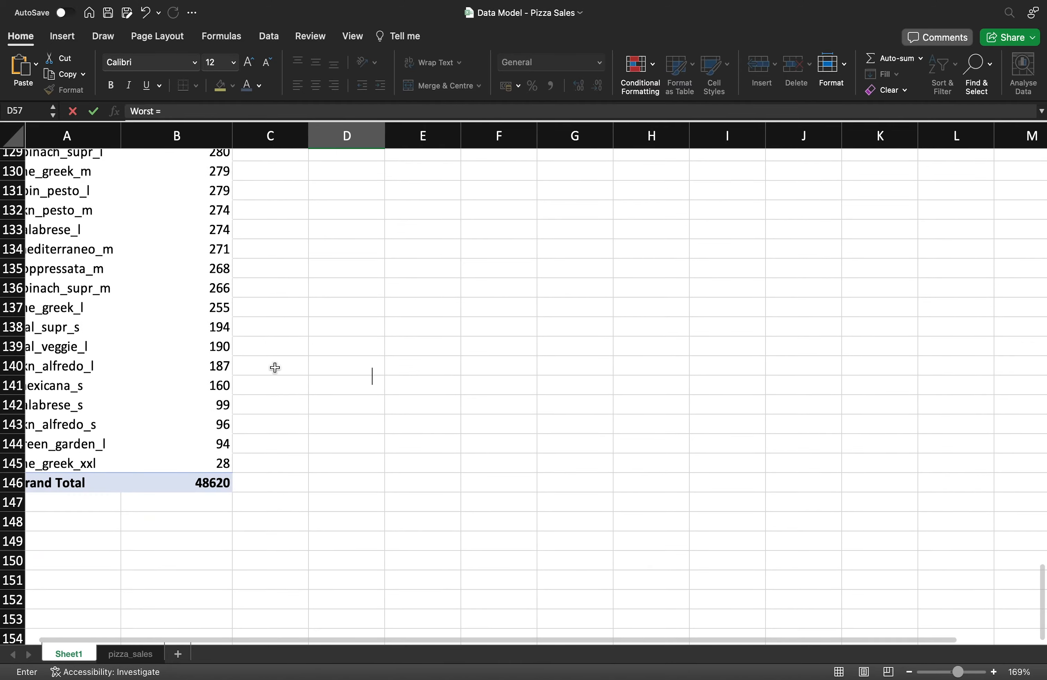
scroll(275, 367, "left", 1)
scroll(274, 367, "up", 17)
scroll(274, 367, "up", 11)
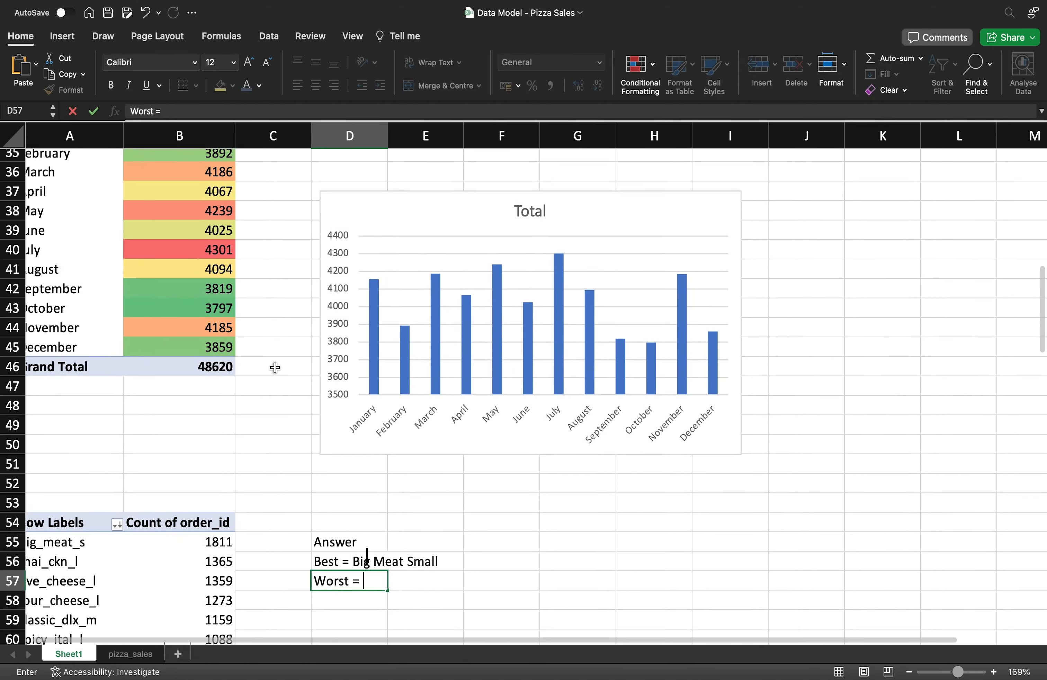
type("eek XXL")
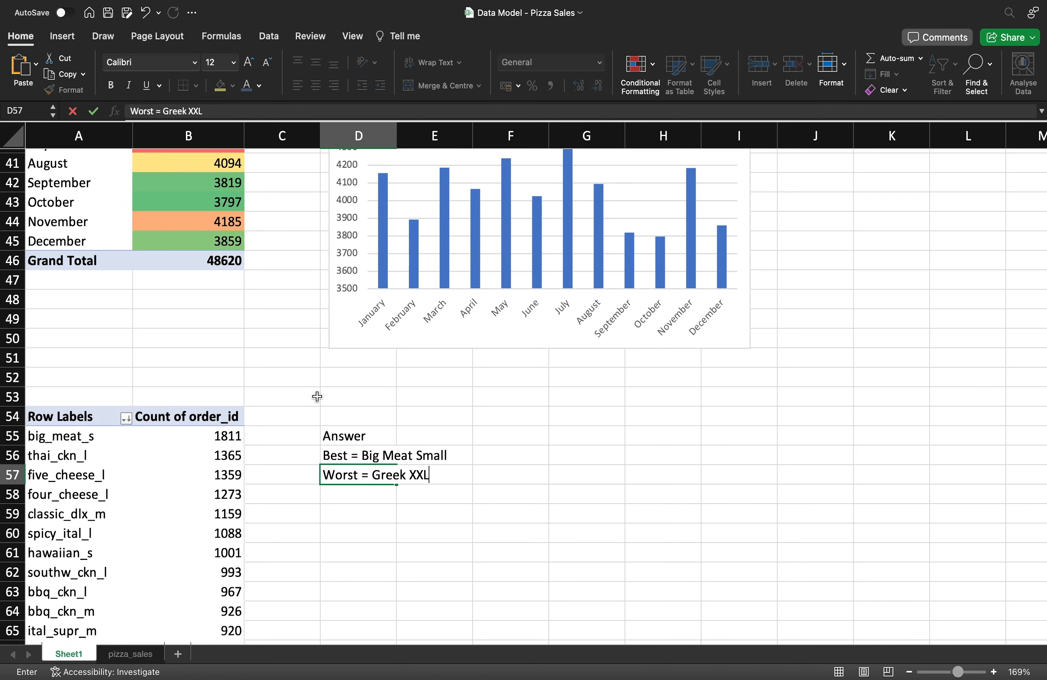
key("Return")
scroll(332, 411, "down", 1)
scroll(333, 411, "down", 2)
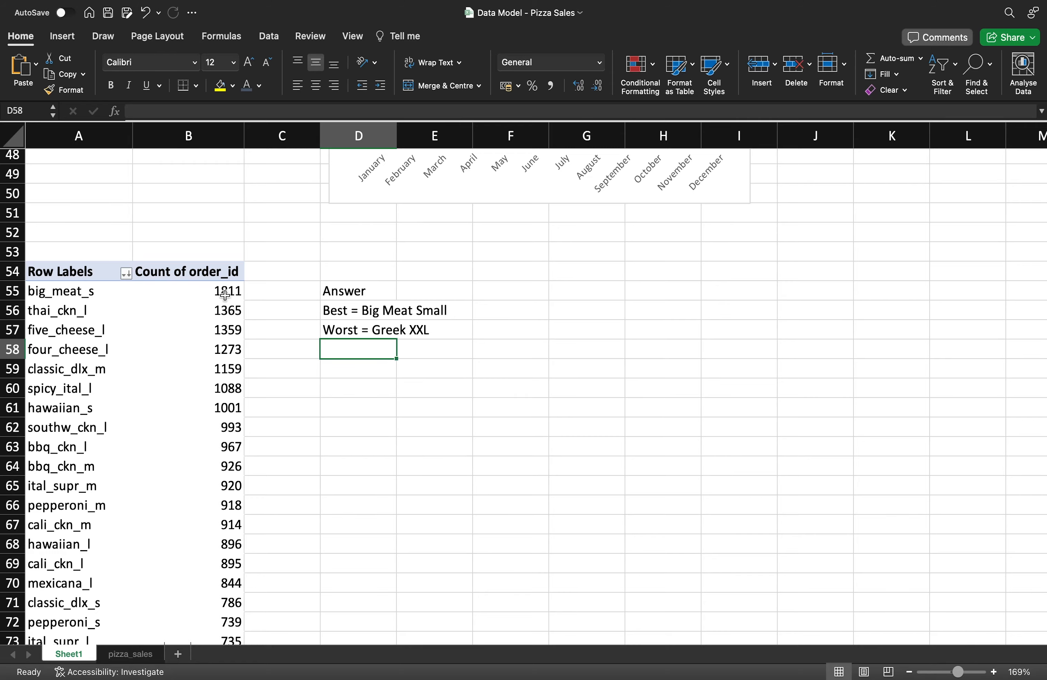
Switch to the Kaggle page in the browser and review the questions on average order value and seating capacity.
key("super+Tab")
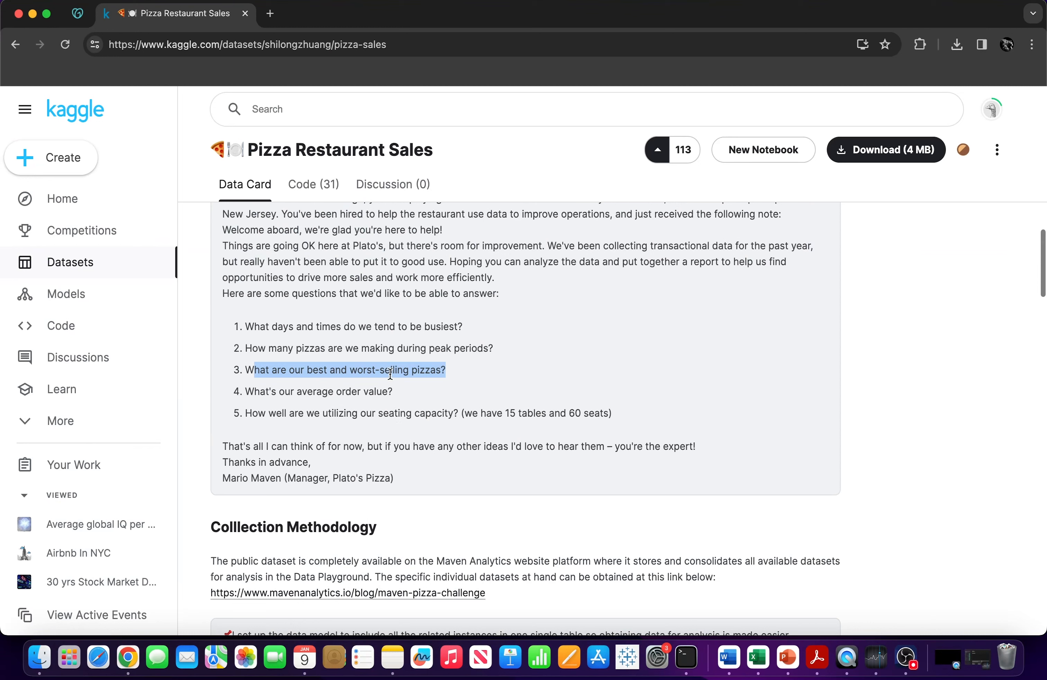
left_click(402, 386)
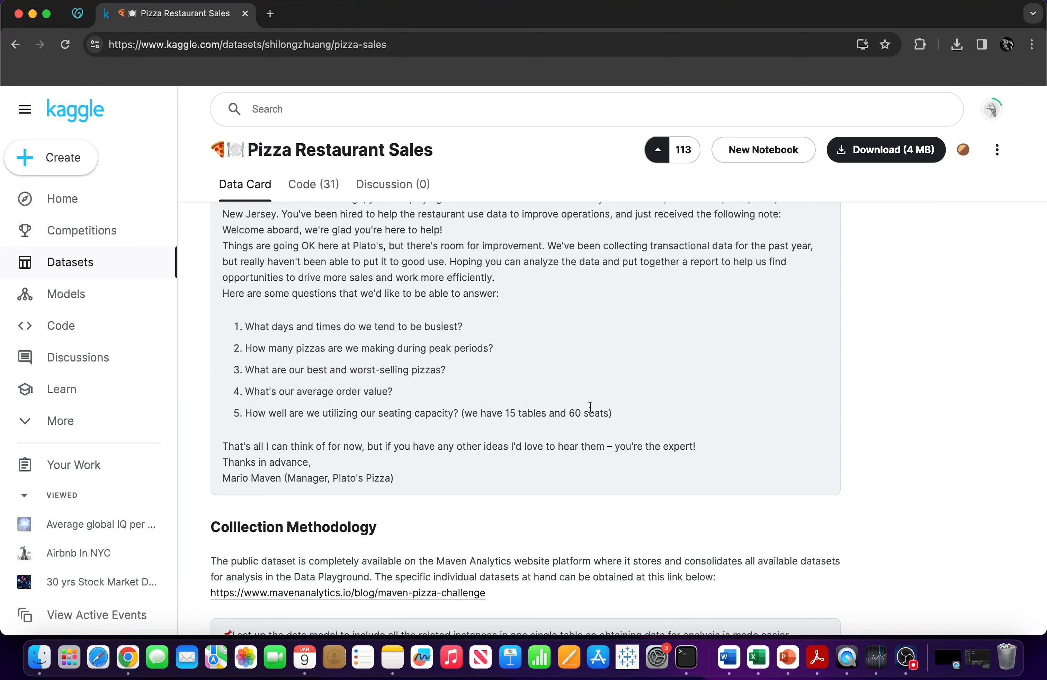
left_click_drag(580, 416, 260, 417)
left_click(375, 369)
left_click_drag(392, 387, 257, 392)
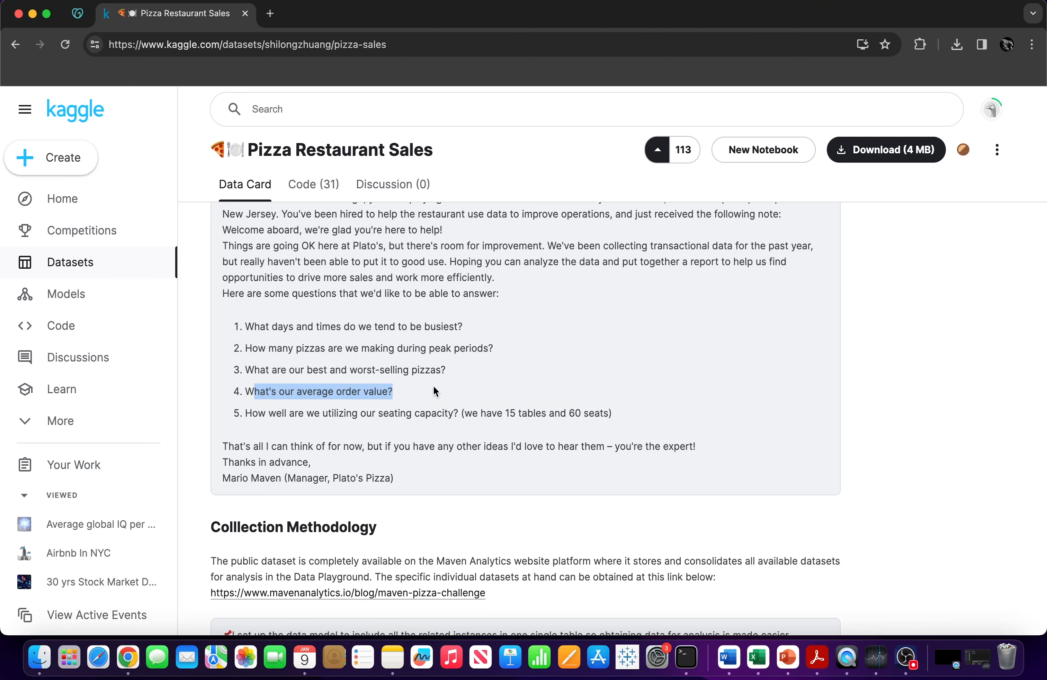
Return to Excel and examine the order_id and price columns on the pizza_sales sheet for the average order value question.
key("super+Tab")
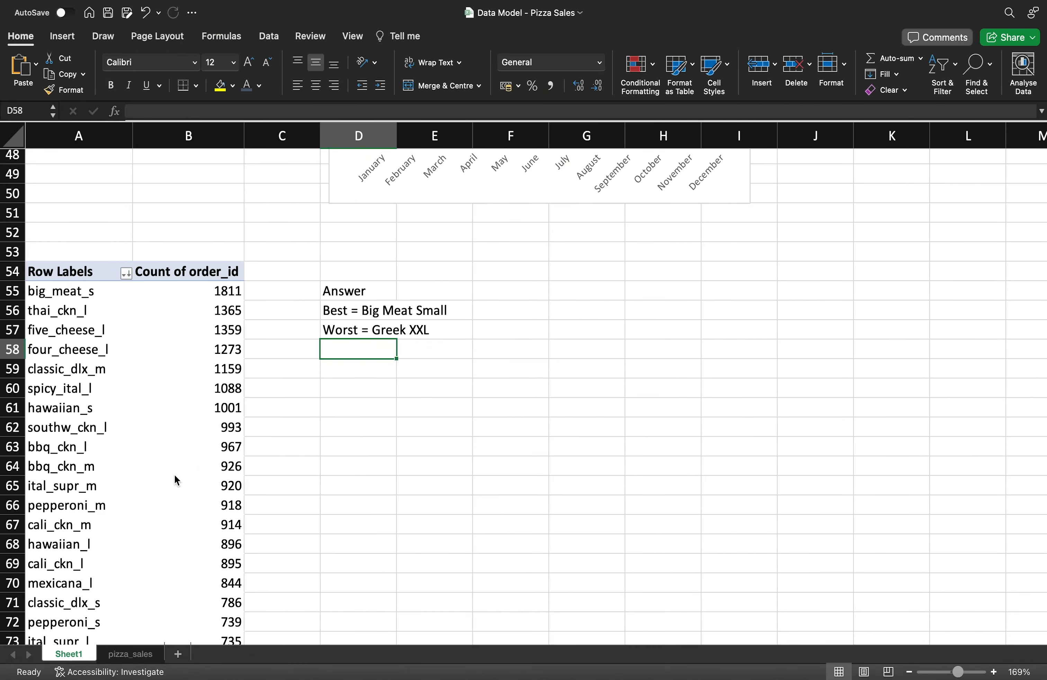
left_click(128, 654)
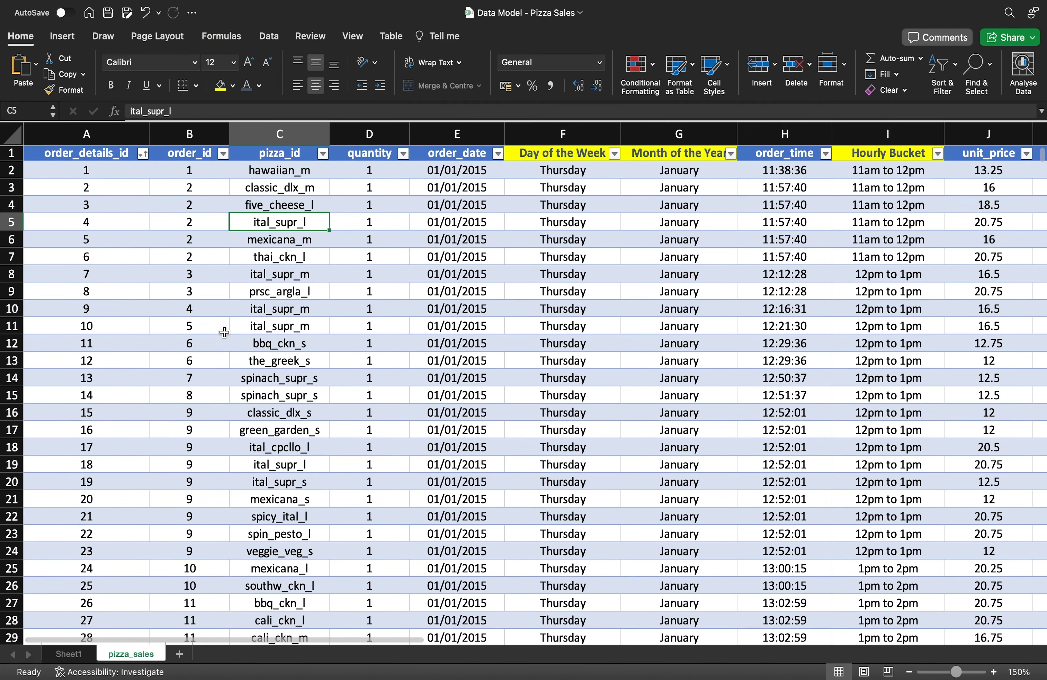
left_click(458, 172)
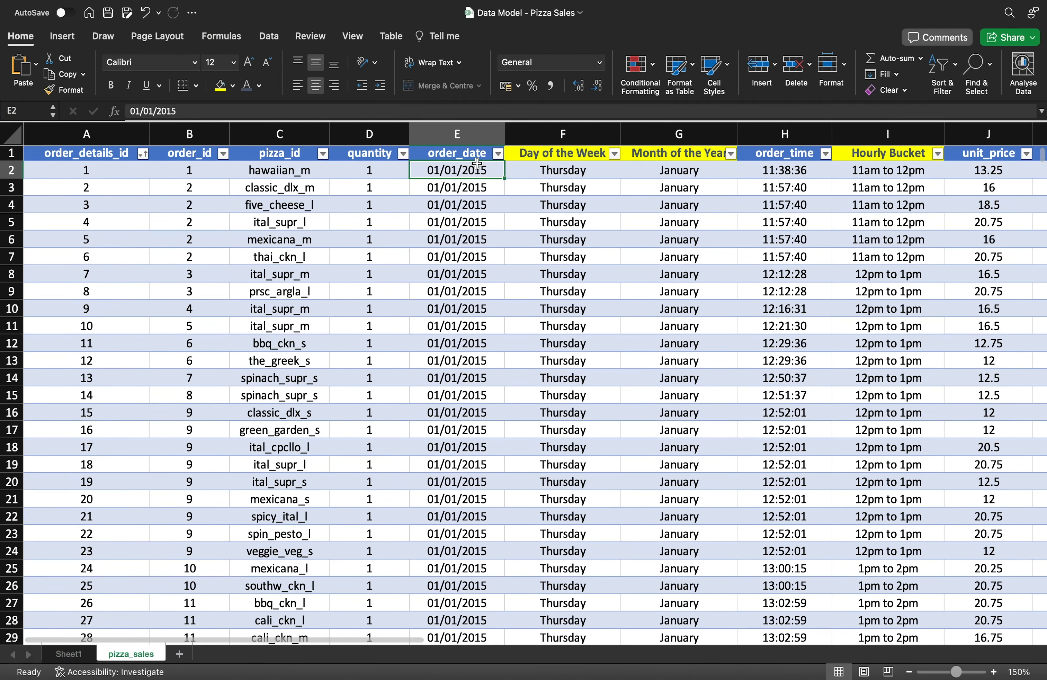
left_click(171, 190)
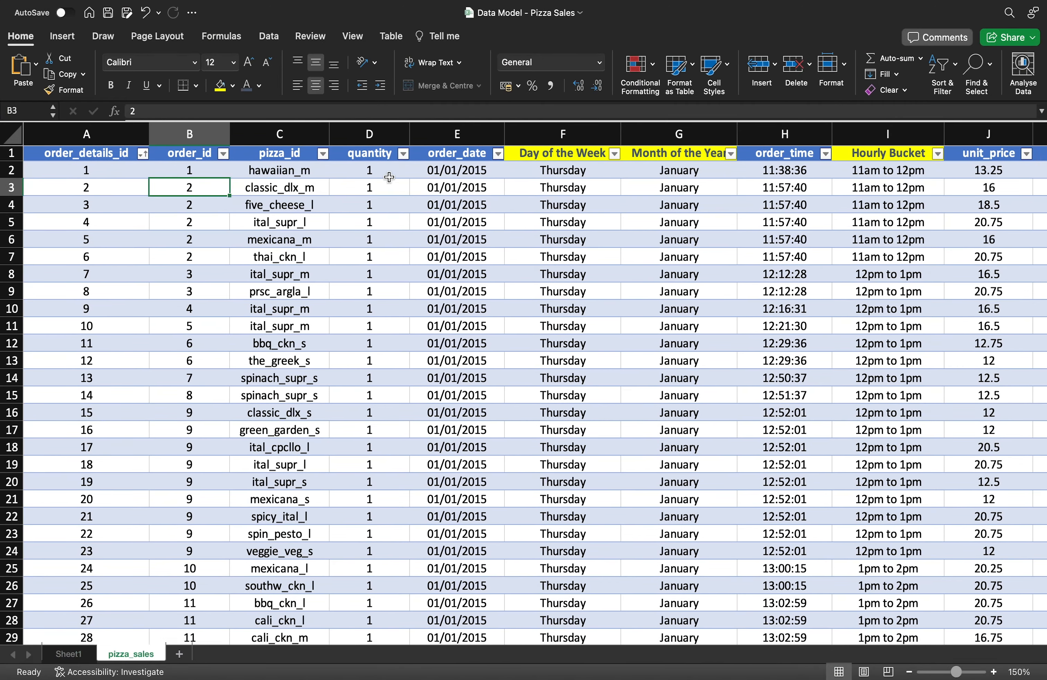
scroll(388, 176, "right", 5)
scroll(389, 177, "right", 5)
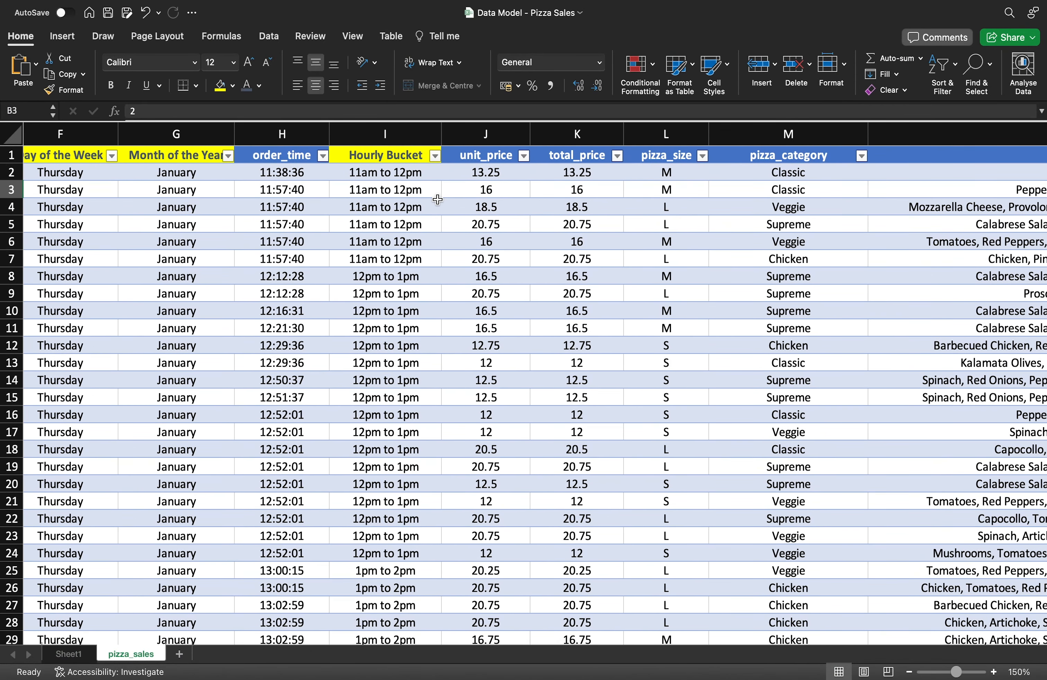
Examine the total_price column on the pizza_sales sheet and its average, rechecking the average order value question on the Kaggle page.
scroll(442, 199, "right", 1)
left_click(567, 136)
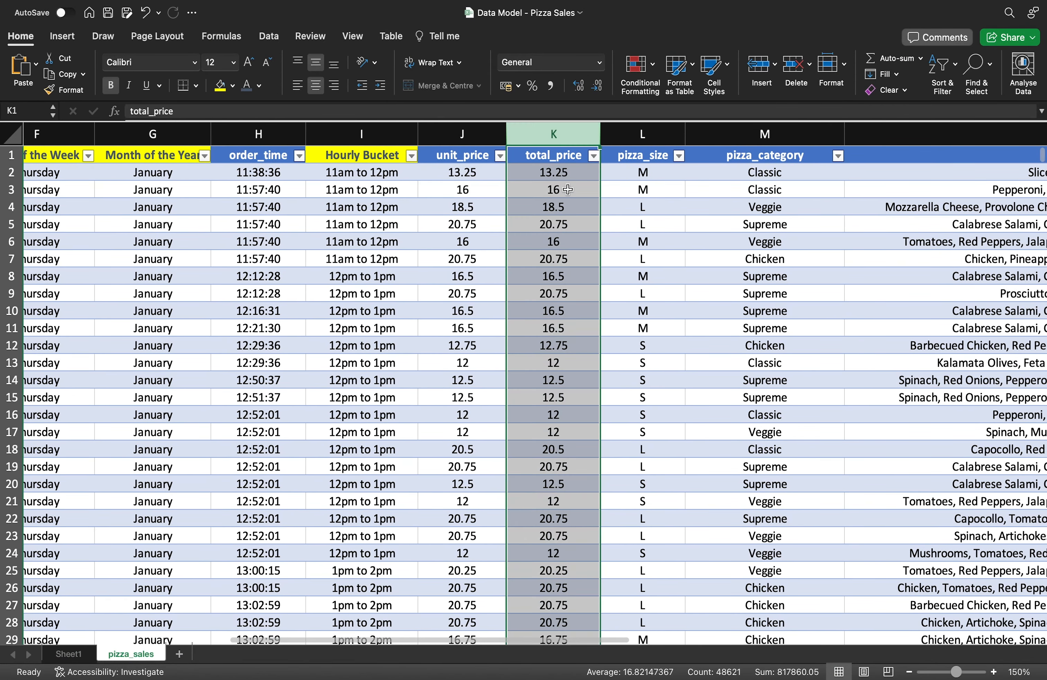
left_click(577, 175)
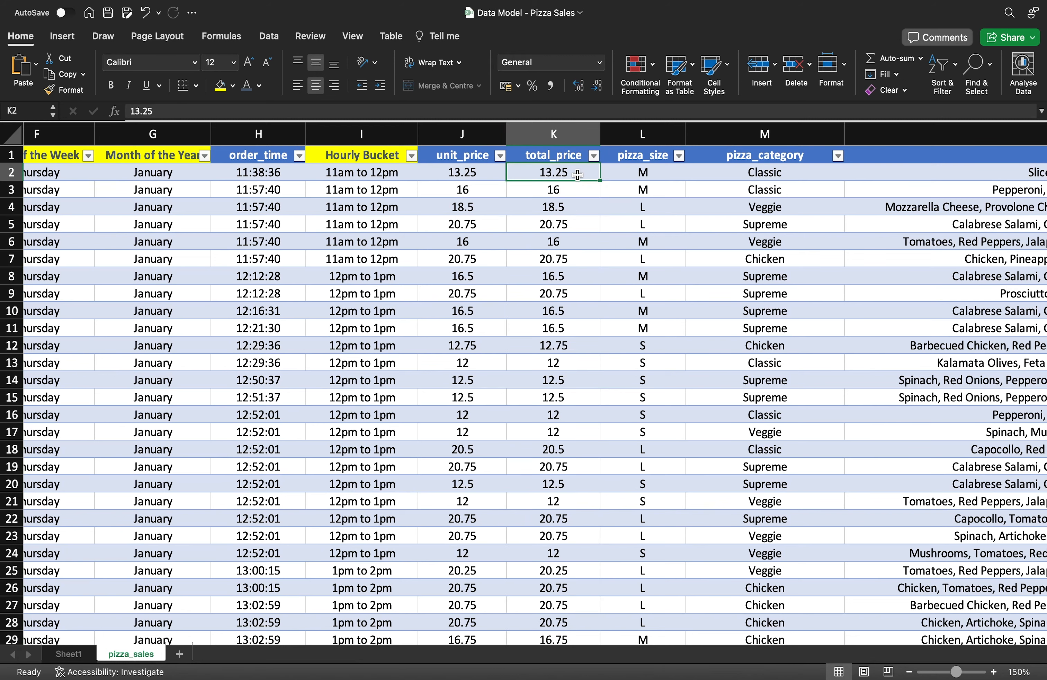
key("super+Tab")
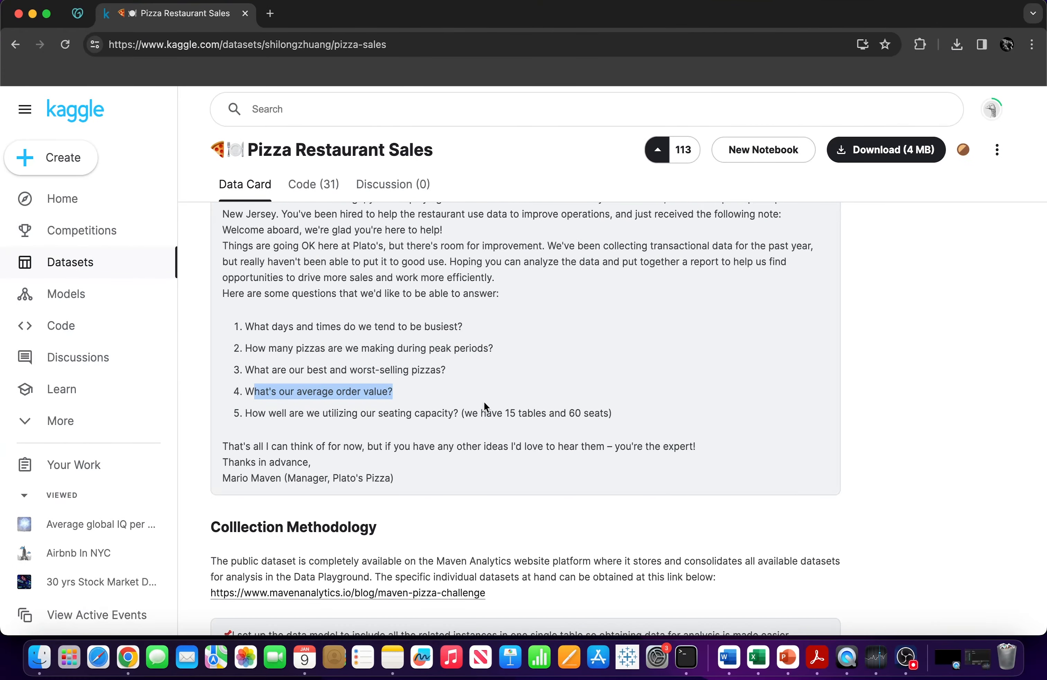
key("super+Tab")
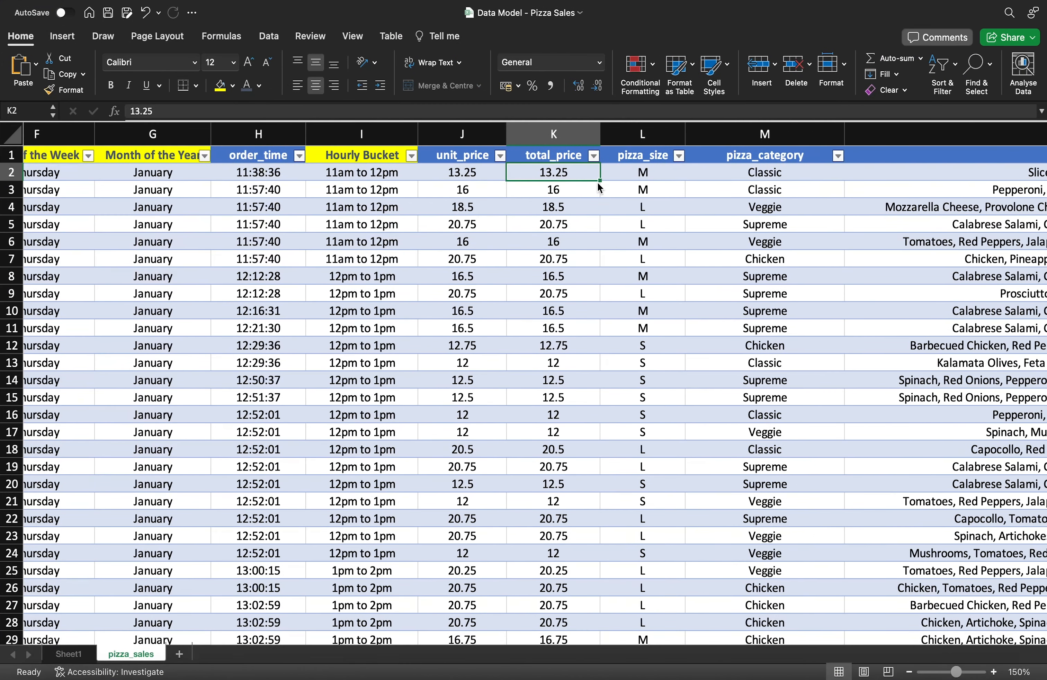
left_click(562, 207)
left_click(575, 174)
key("ctrl+shift+Down")
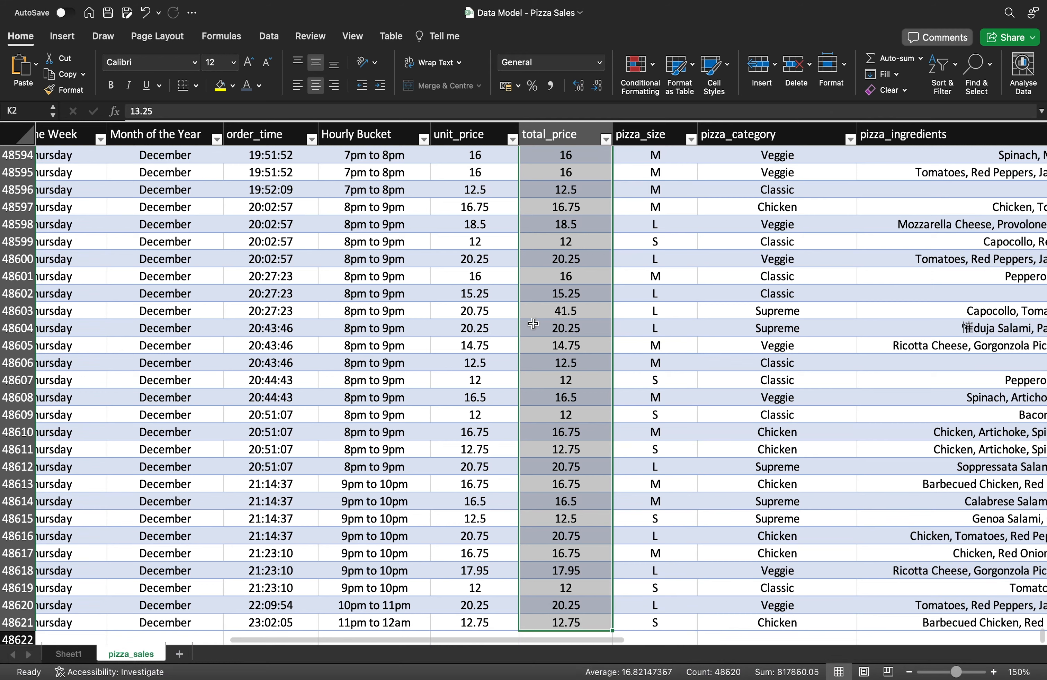
left_click(569, 361)
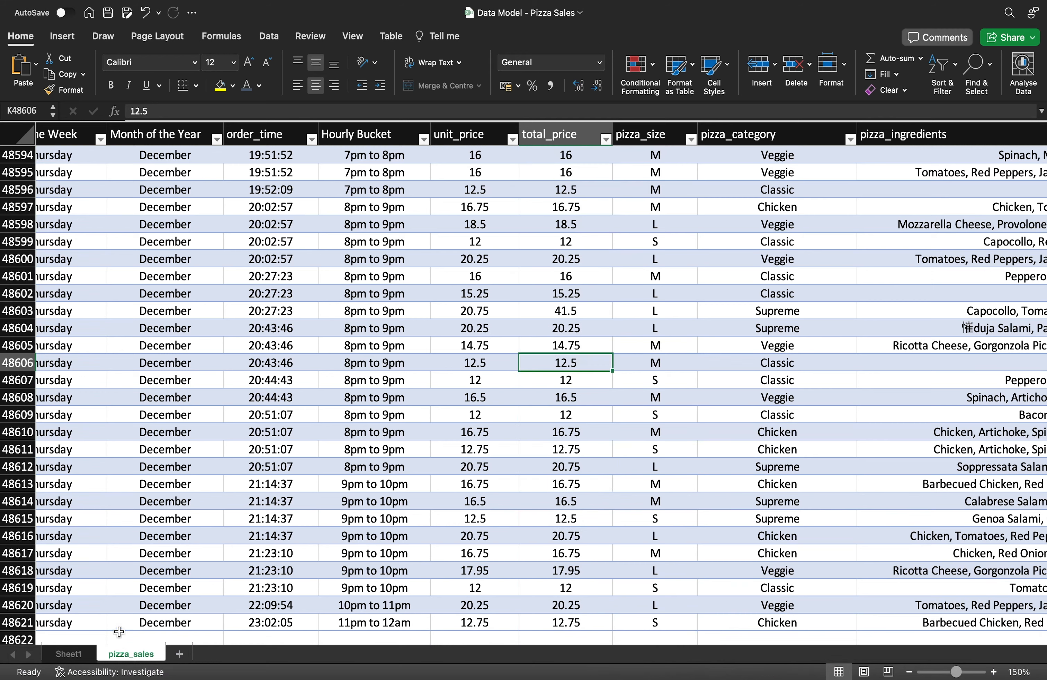
Copy the whole pizza pivot table on Sheet1, from Row Labels to Grand Total, and paste it at A150.
left_click(69, 654)
left_click(107, 304)
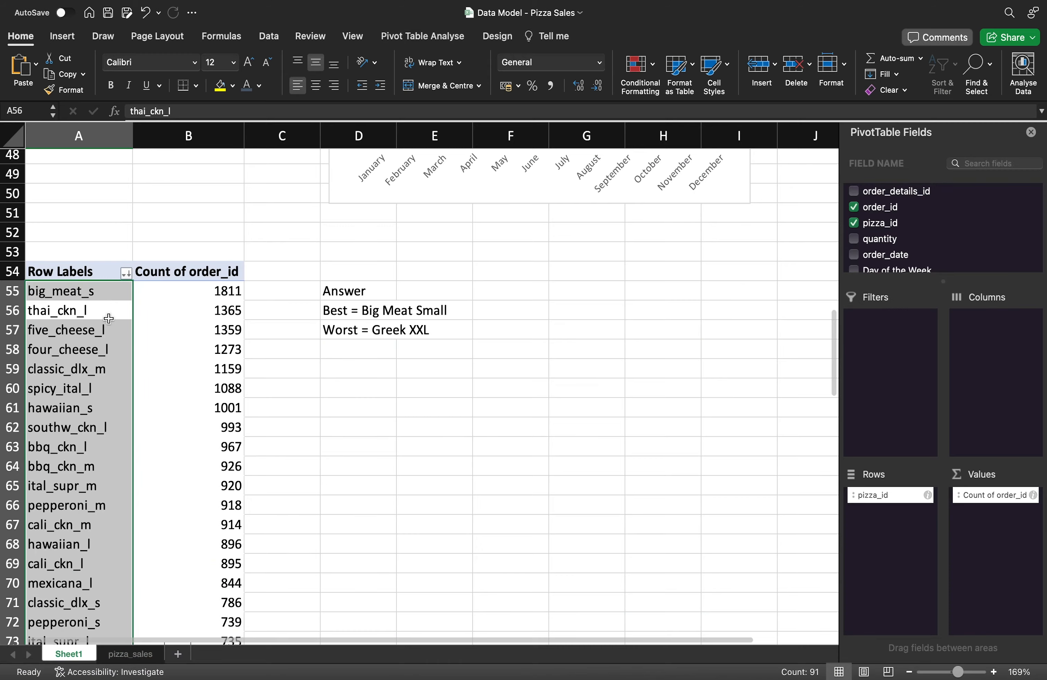
left_click(105, 309)
left_click_drag(88, 270, 194, 603)
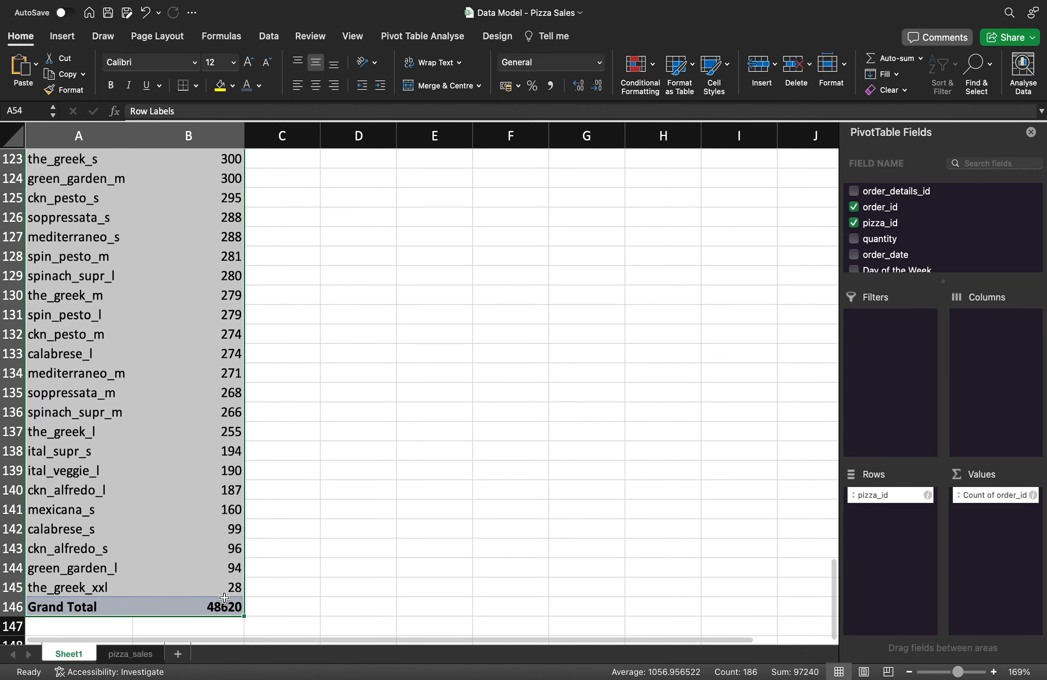
key("super+c")
scroll(212, 441, "down", 15)
scroll(226, 602, "down", 10)
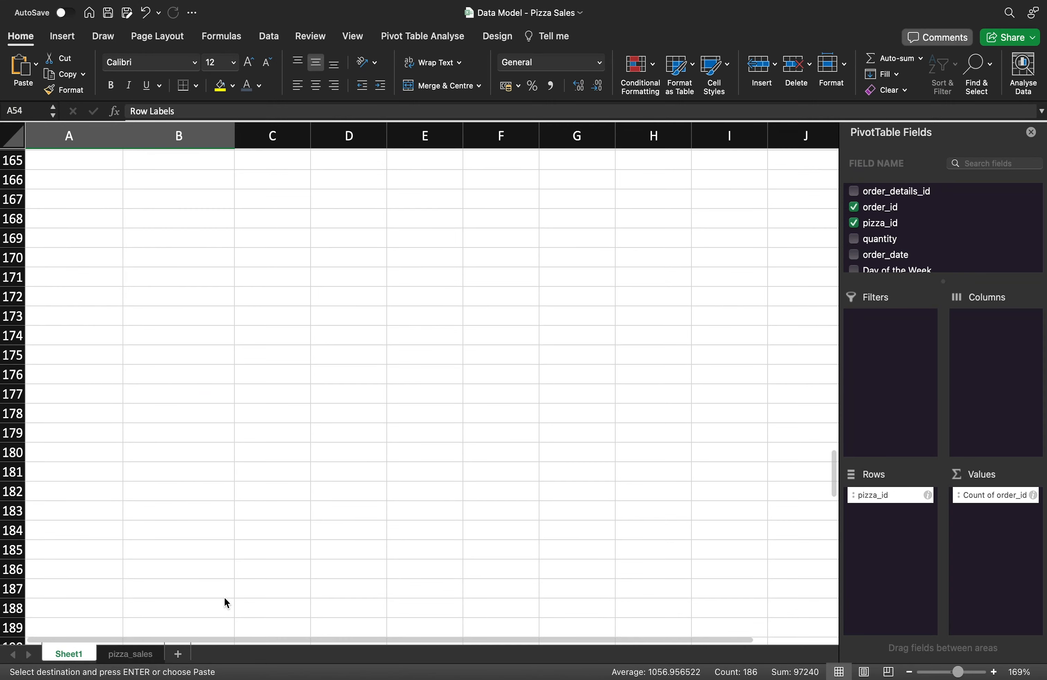
scroll(226, 602, "up", 5)
scroll(226, 602, "up", 1)
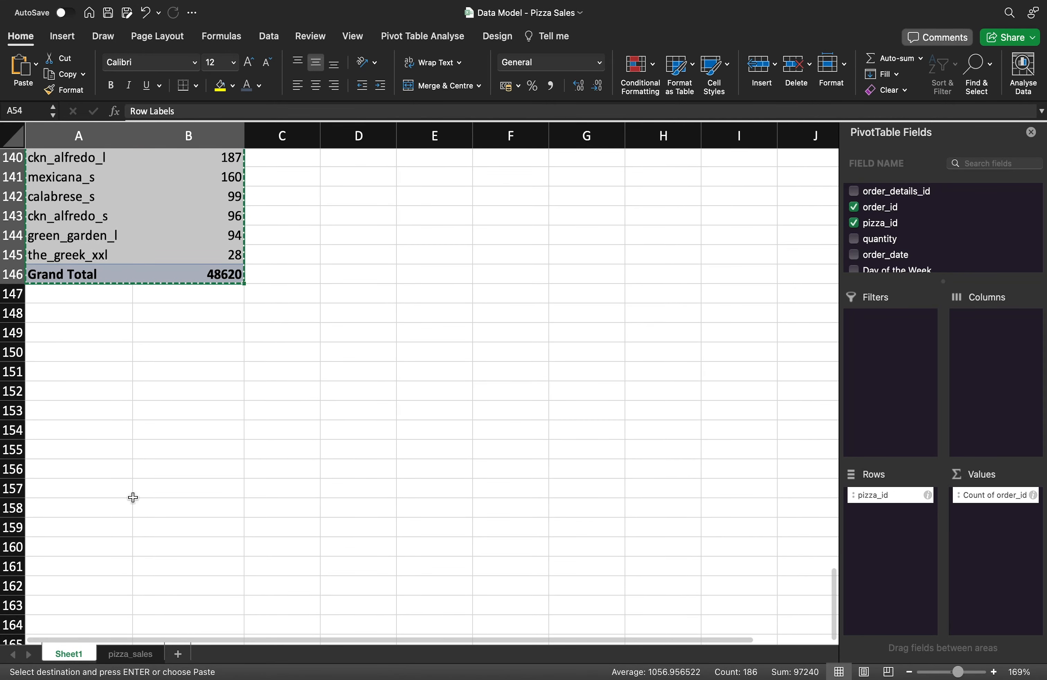
left_click(93, 353)
key("super+v")
Replace the pizza_id rows and order_id count in the copied pivot table with total_price as its only value.
left_click(187, 410)
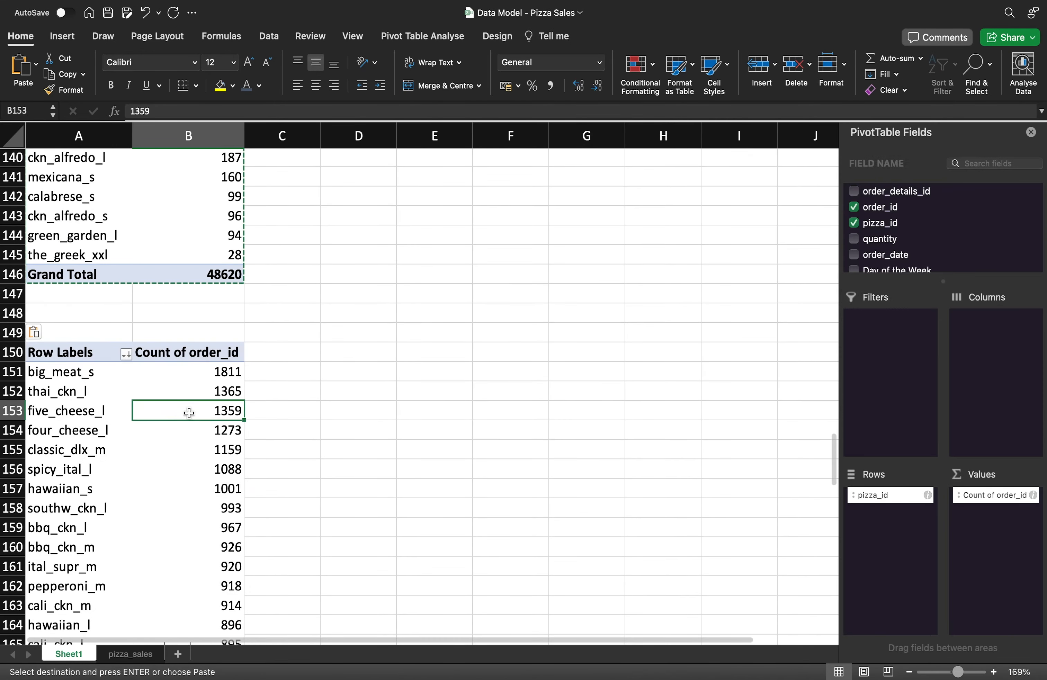
left_click_drag(875, 495, 949, 224)
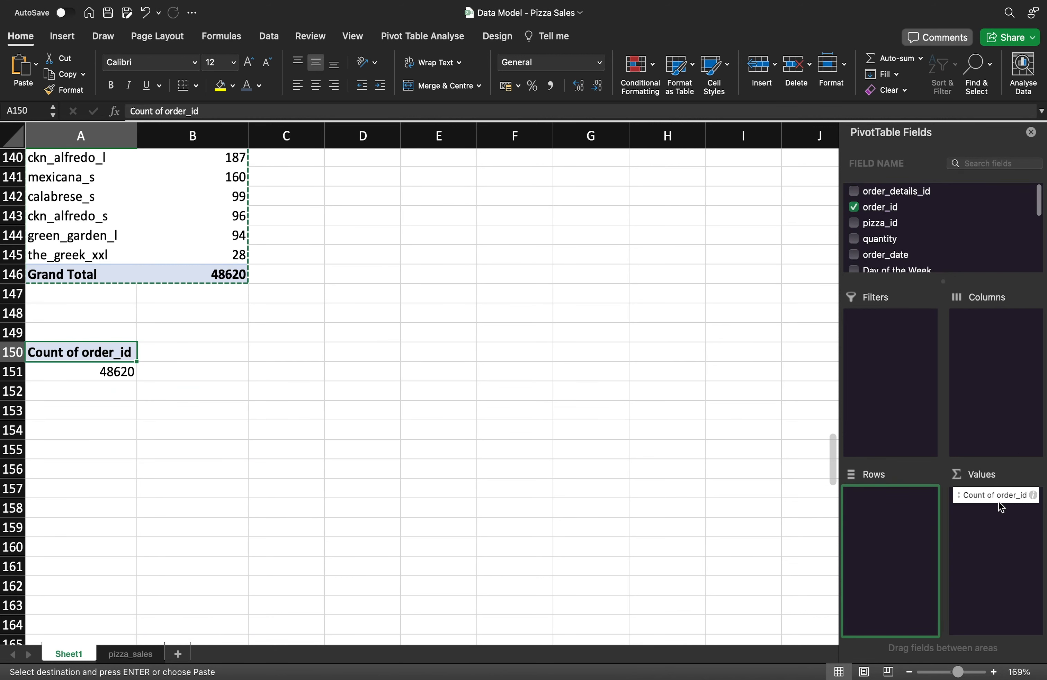
left_click_drag(999, 510, 992, 241)
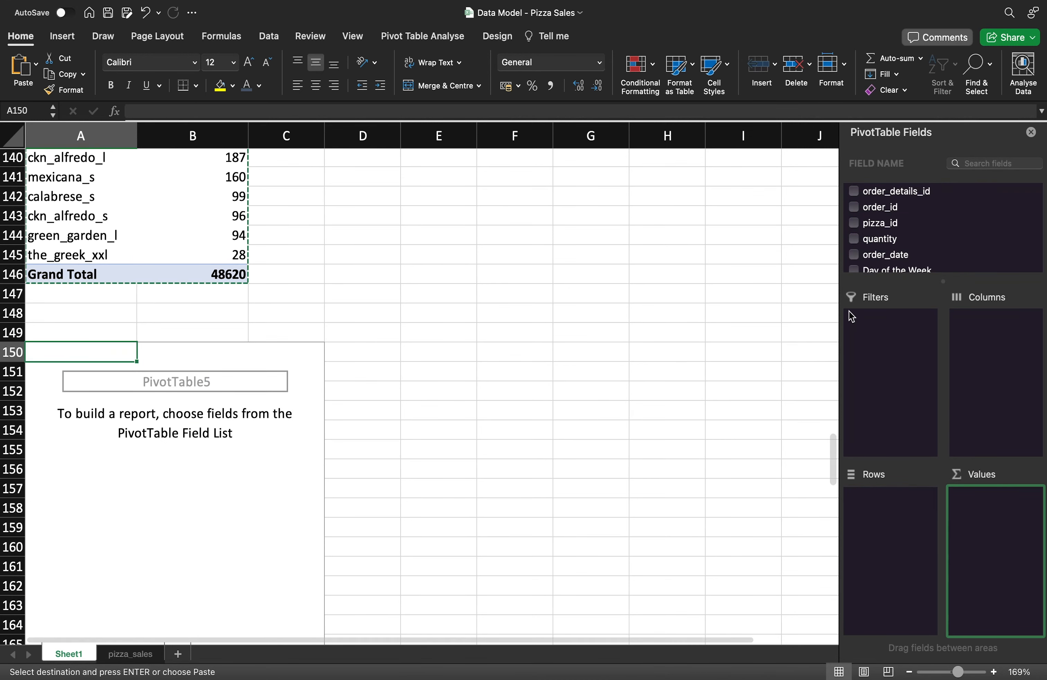
scroll(963, 232, "down", 5)
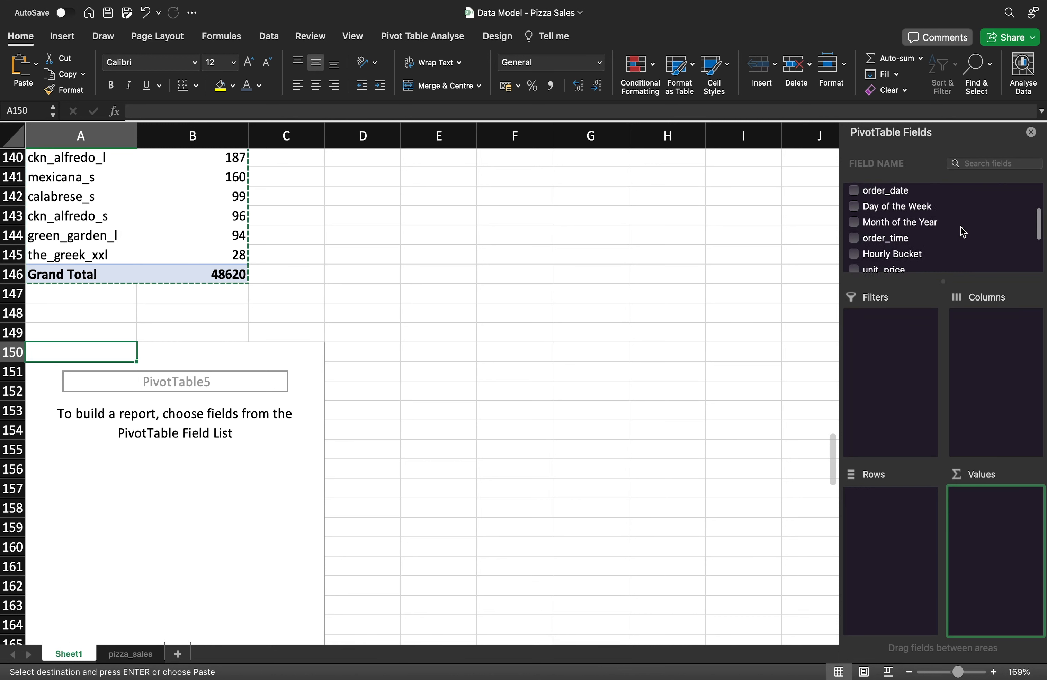
left_click_drag(912, 219, 1008, 560)
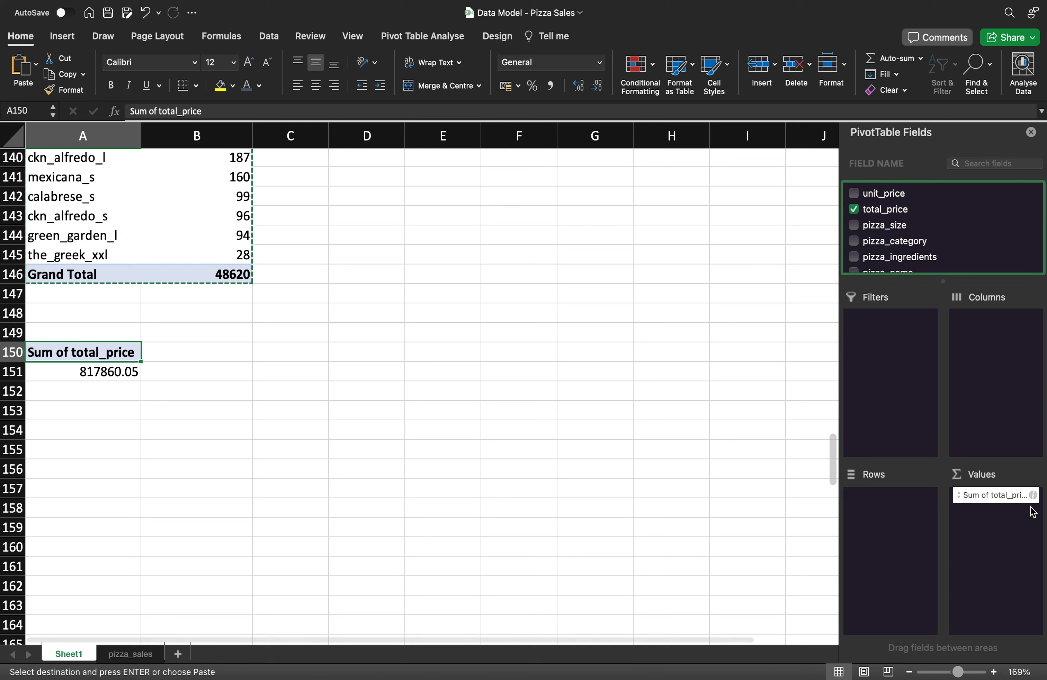
Summarise the total_price value in the pivot table at A150 by Average instead of Sum.
left_click(1013, 499)
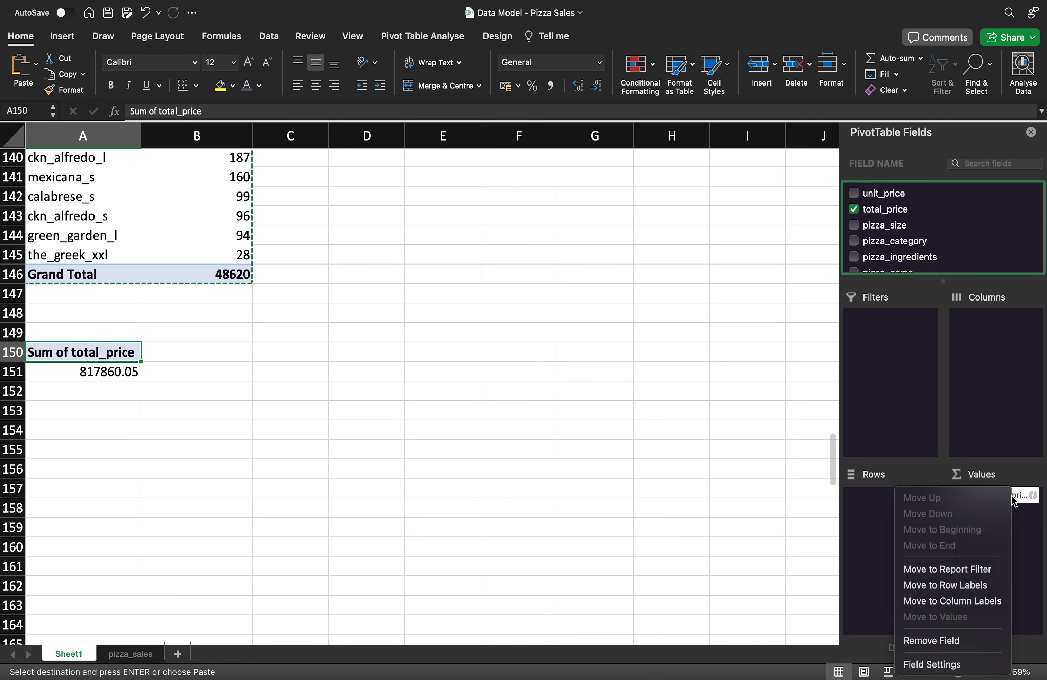
left_click(946, 662)
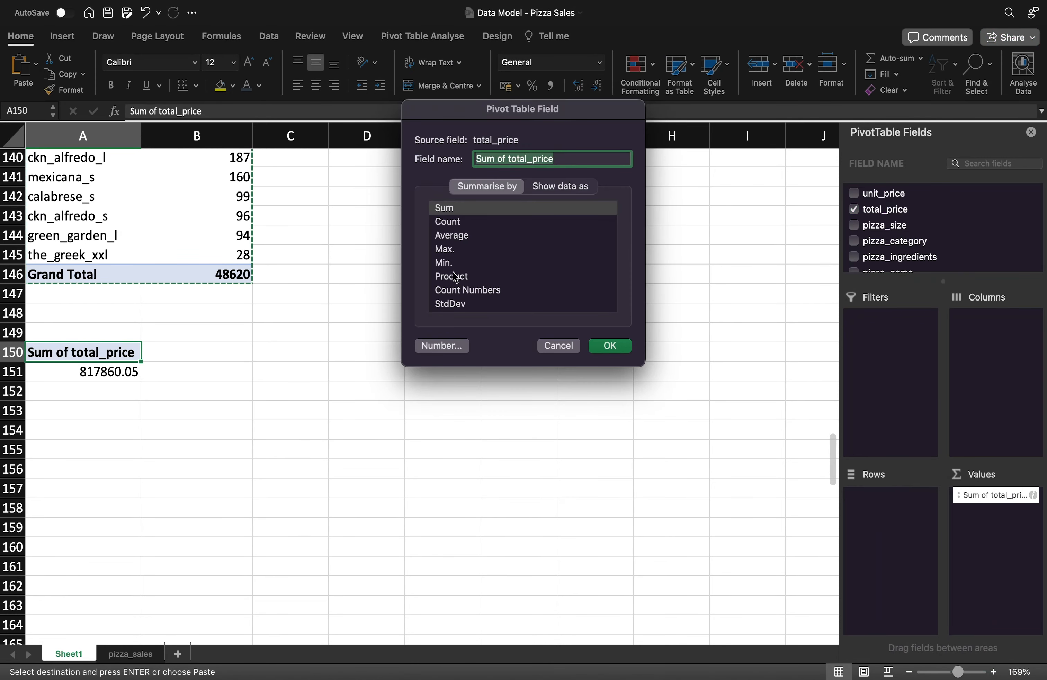
left_click(459, 236)
left_click(623, 347)
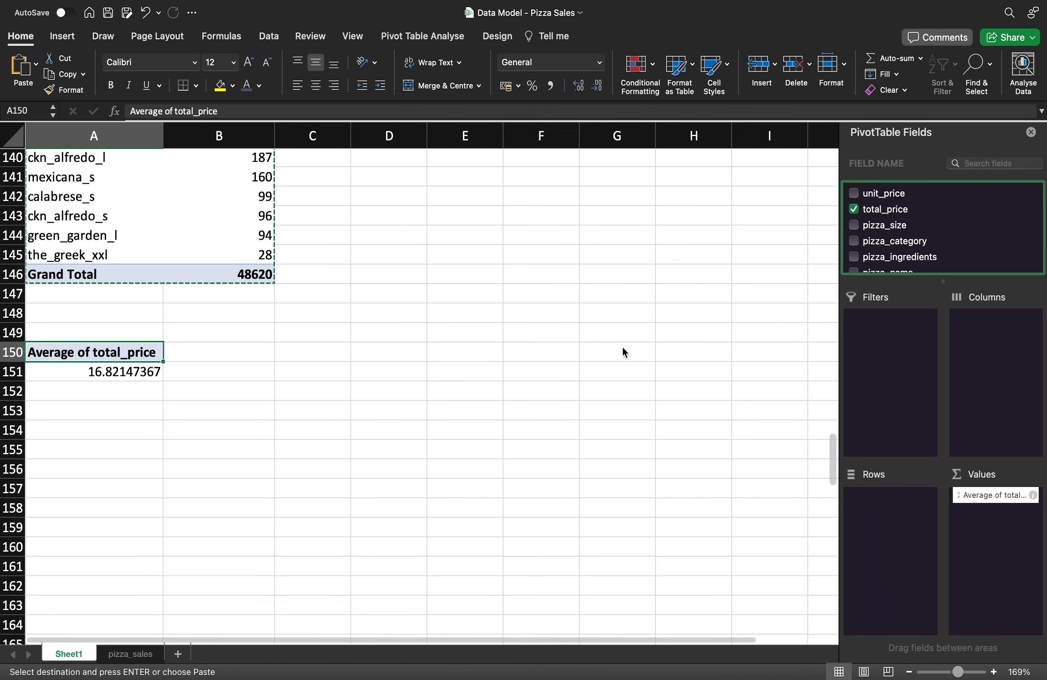
left_click(131, 371)
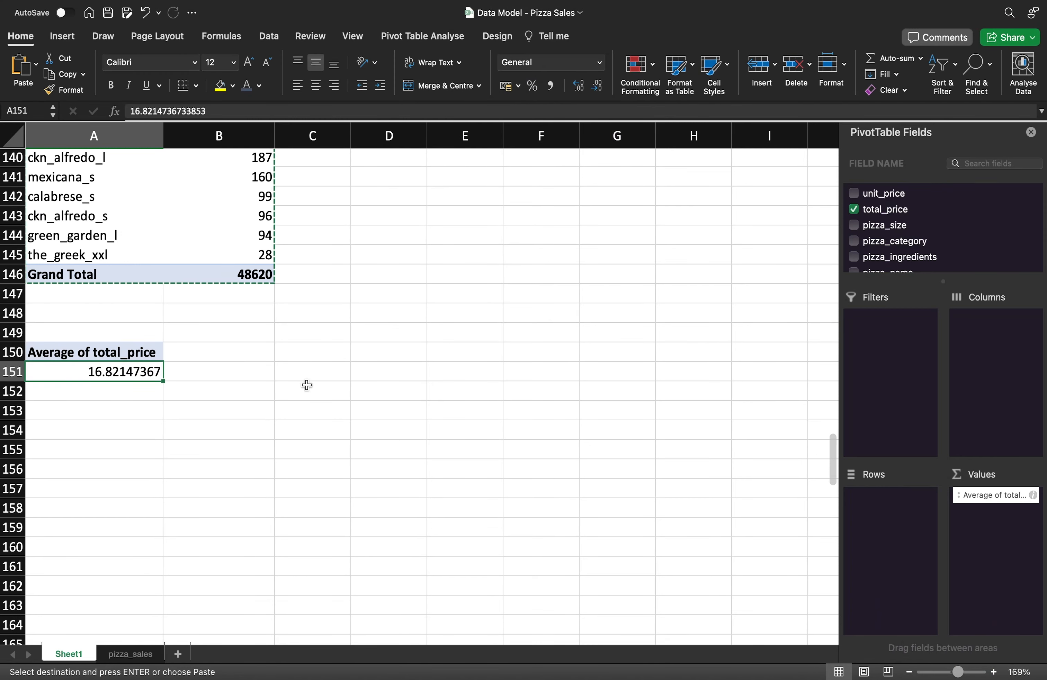
Enter the heading "Answer" in C150 and "$16.82" in C151 beside the average price pivot table.
left_click(320, 351)
key("super+Tab")
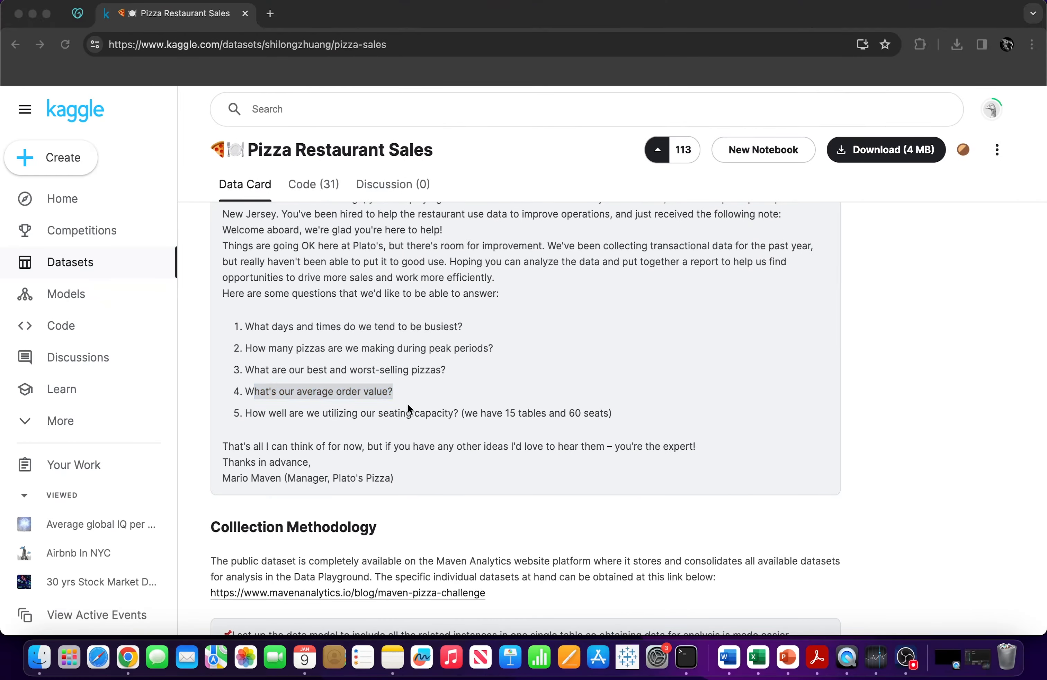
key("super+Tab")
type("Answer")
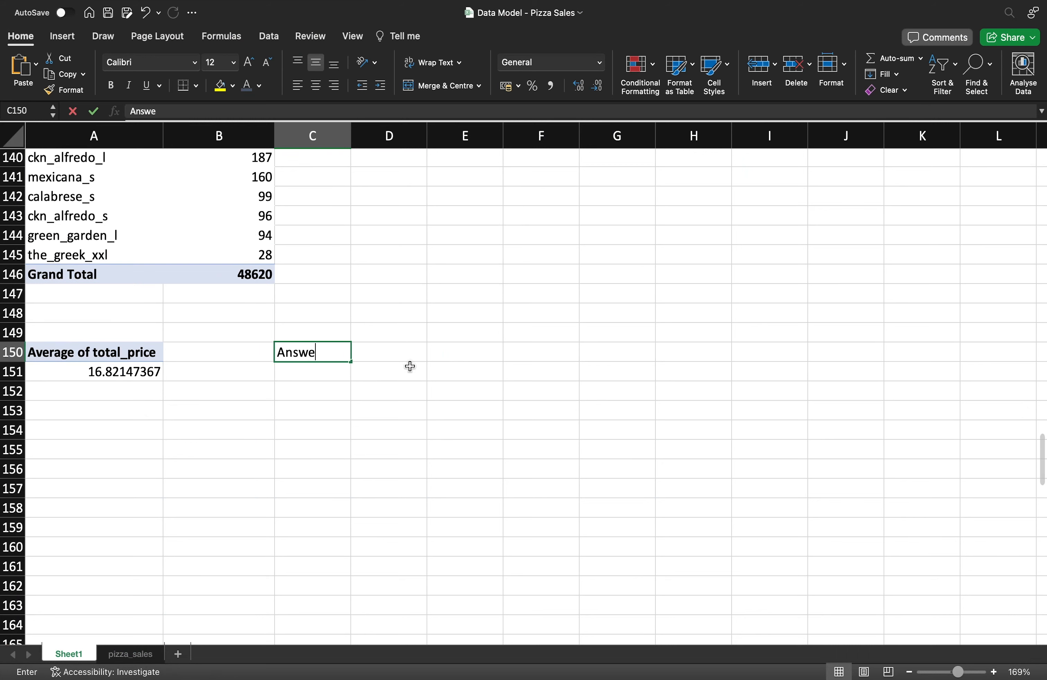
key("Return")
type("$16.82")
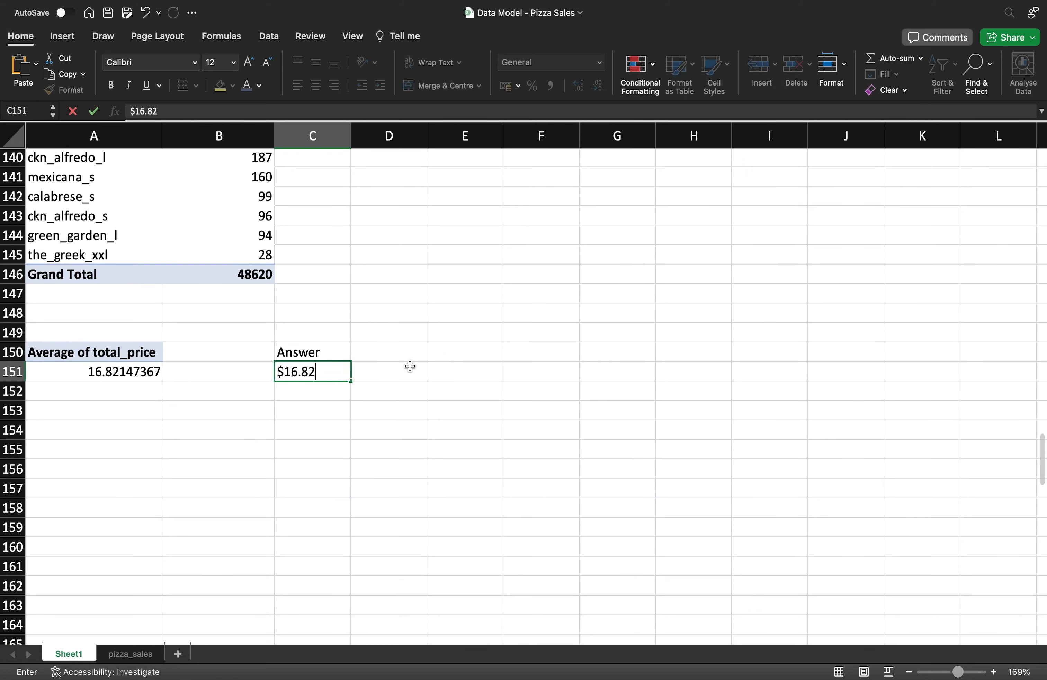
left_click(409, 408)
Cross-check the average order value by selecting all total_price values on the pizza_sales sheet from K2 down.
left_click(133, 653)
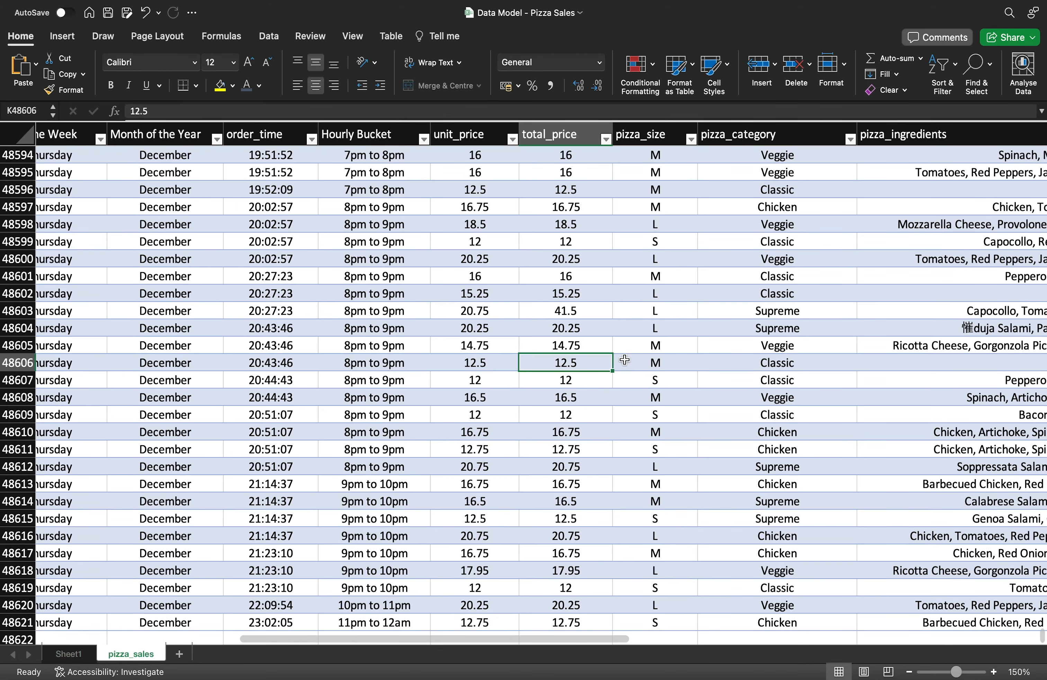
left_click(578, 276)
key("super+Up")
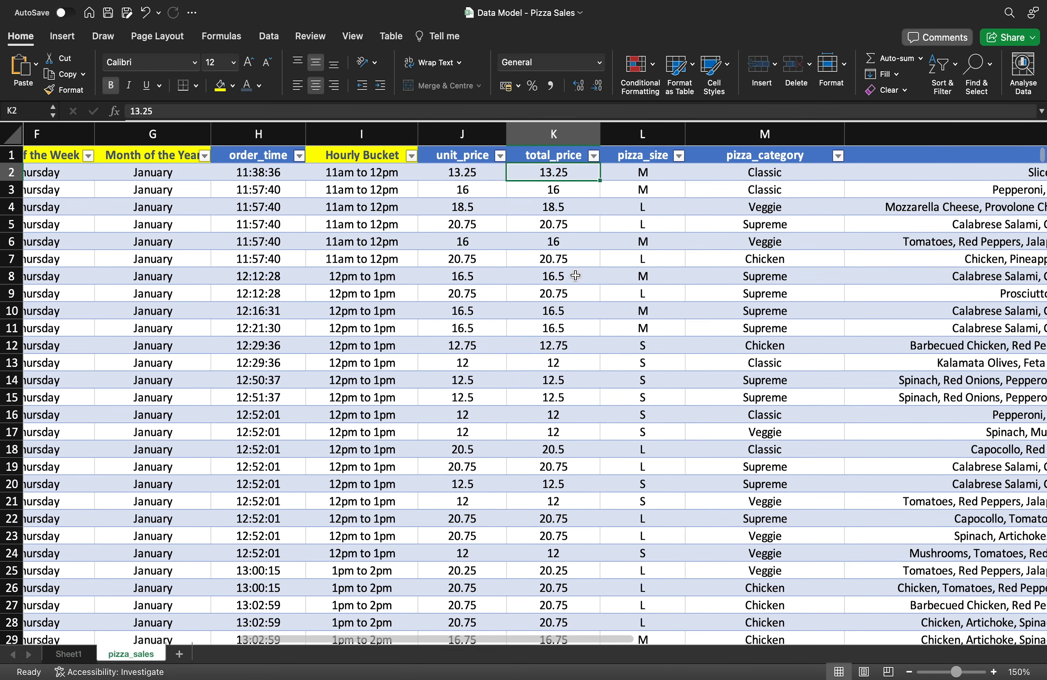
key("super+shift+Down")
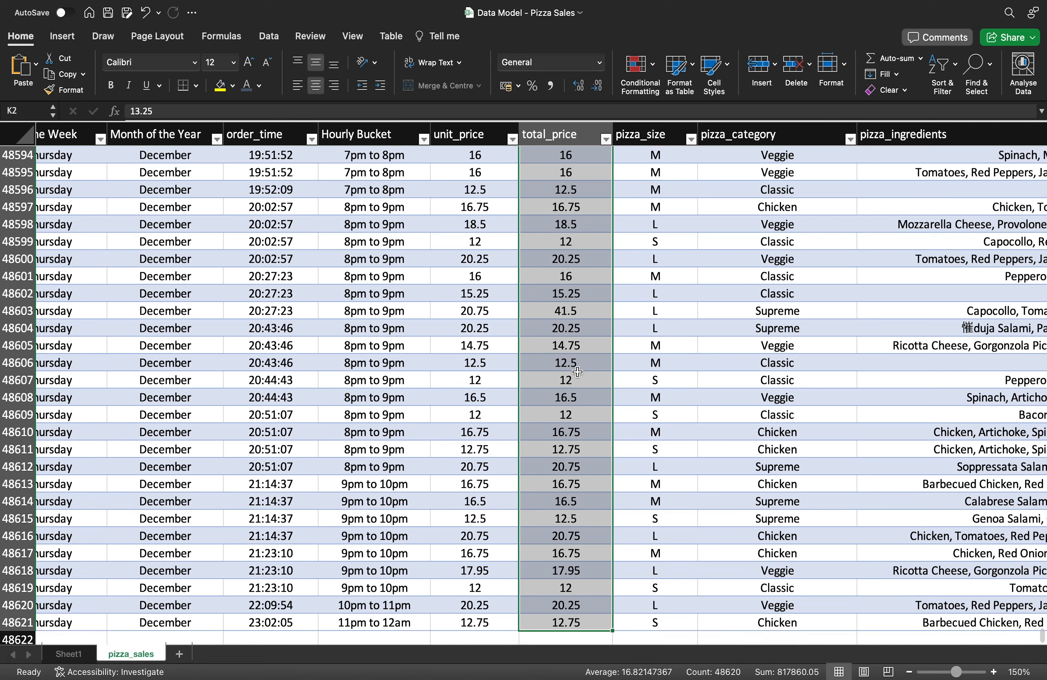
Switch to the Kaggle page in the browser and review question 5 on seating capacity with 15 tables and 60 seats.
key("super+Tab")
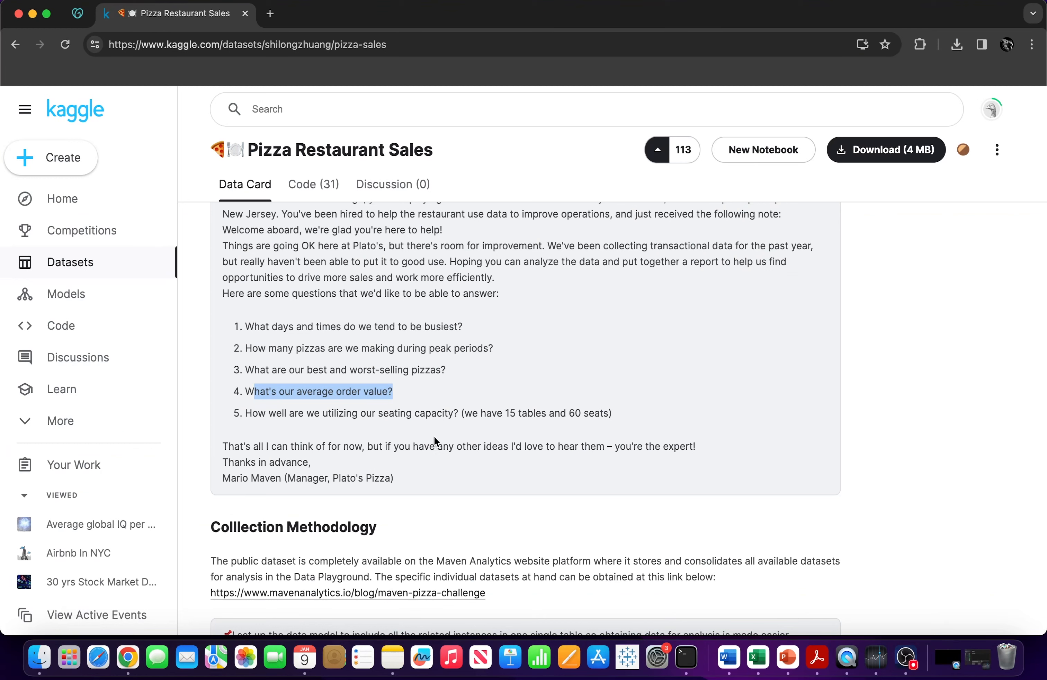
left_click(254, 411)
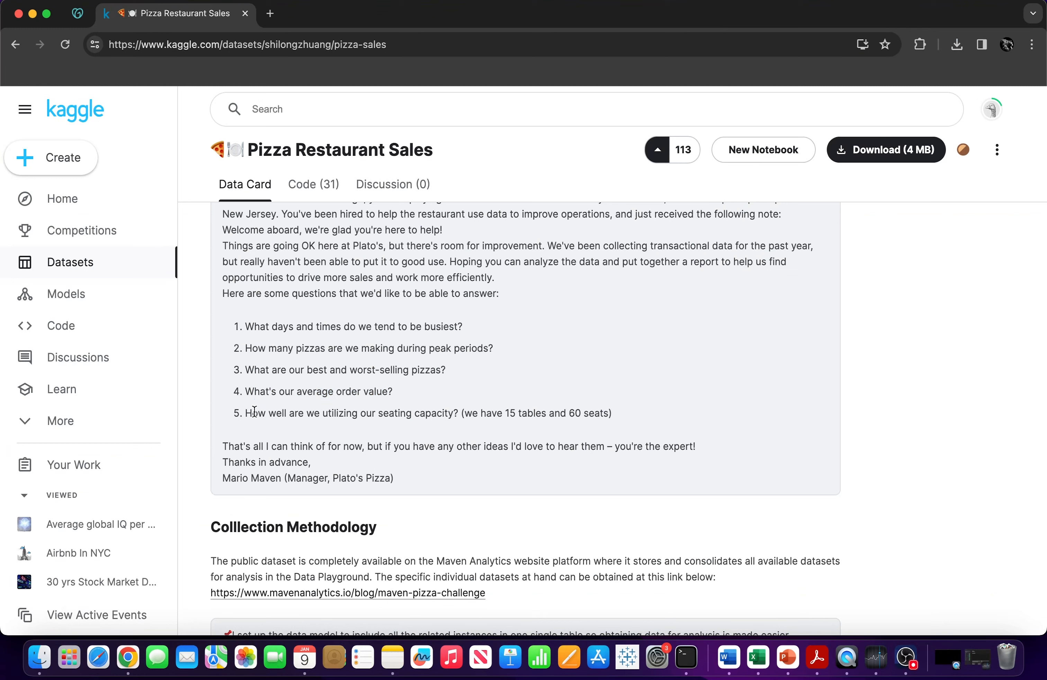
left_click_drag(612, 415, 266, 413)
left_click(419, 380)
left_click_drag(310, 427, 236, 416)
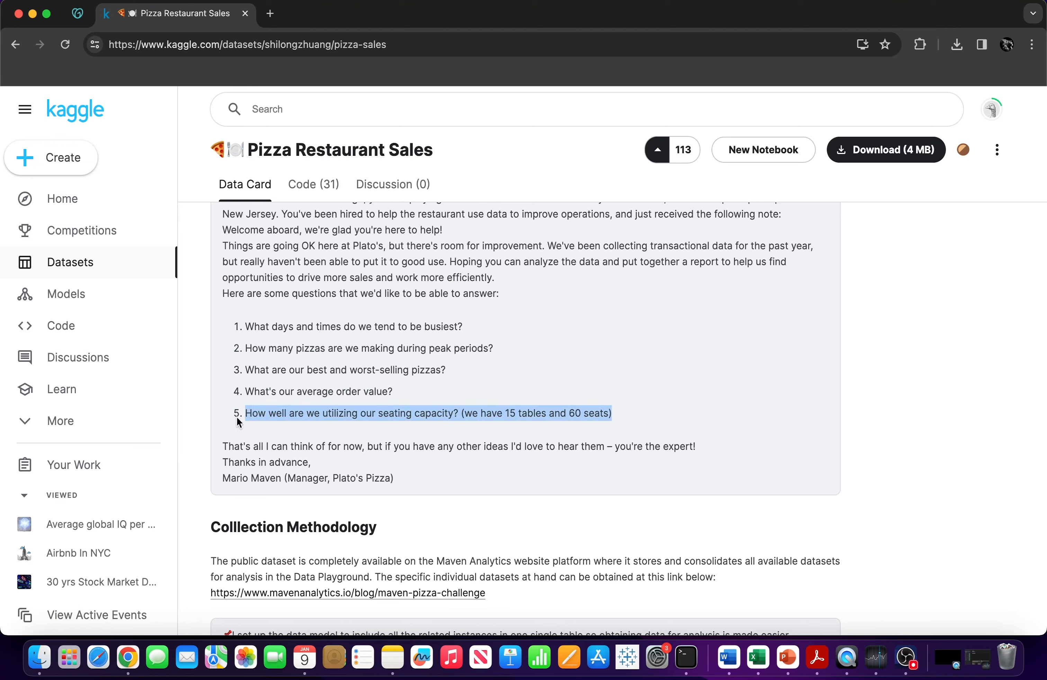
left_click(315, 434)
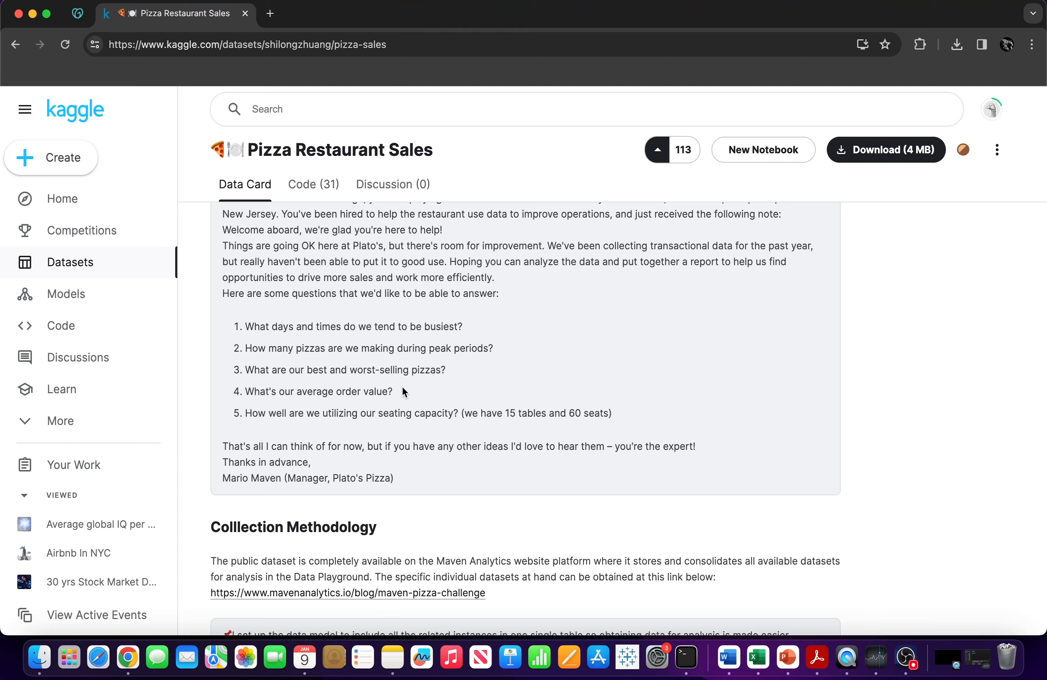
Return to Excel and look over the pivot tables on Sheet1 and the order data on the pizza_sales sheet.
key("super+Tab")
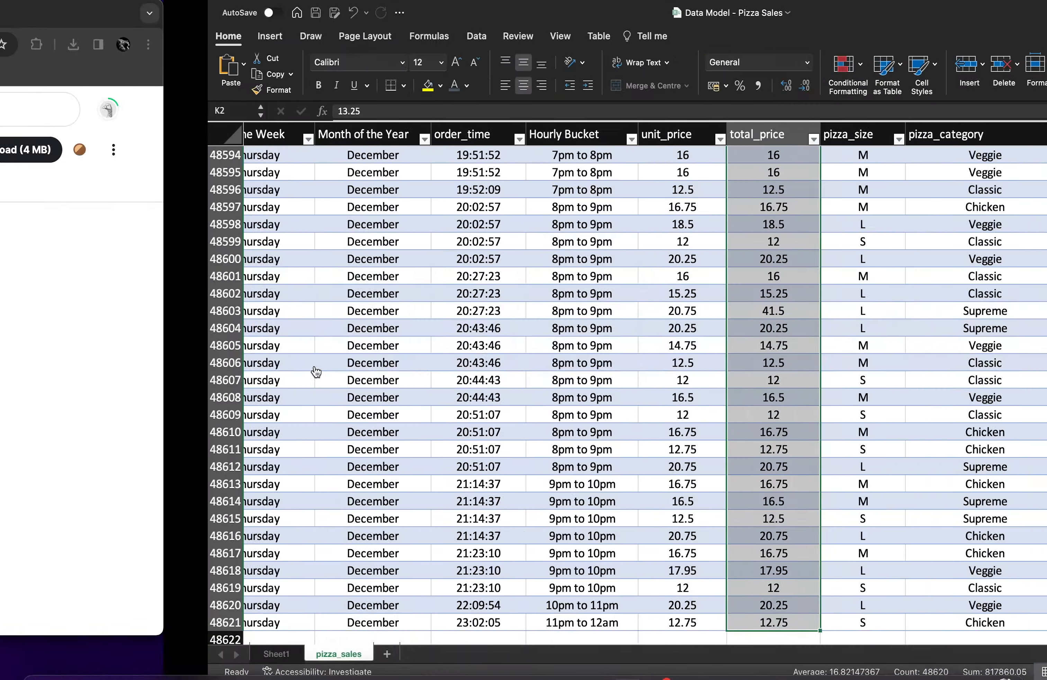
scroll(304, 372, "up", 2)
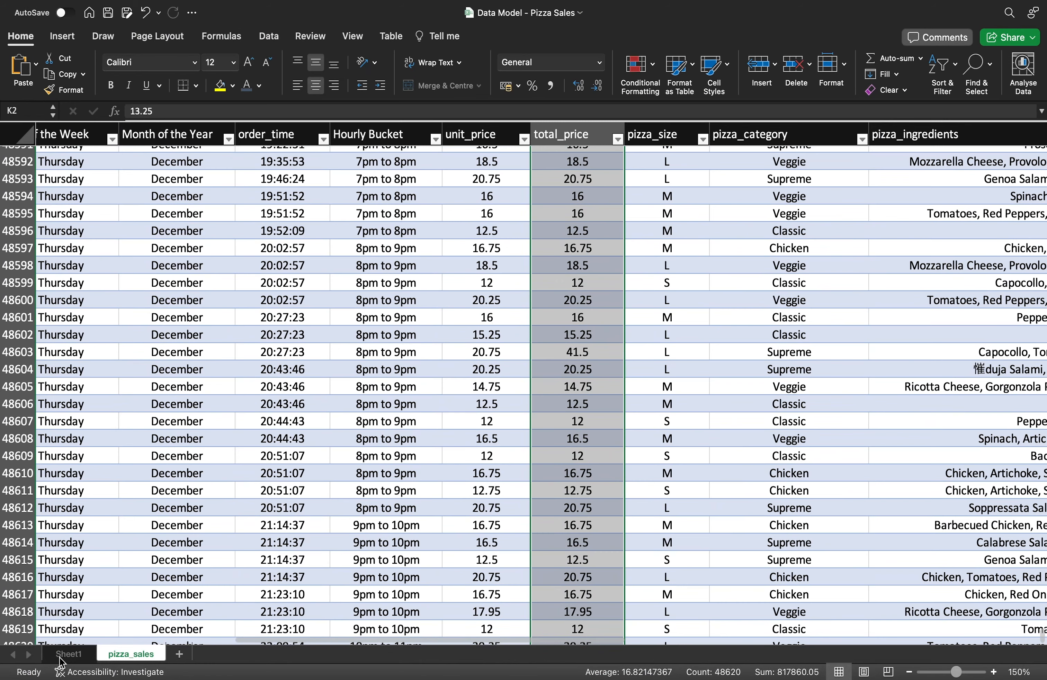
left_click(60, 656)
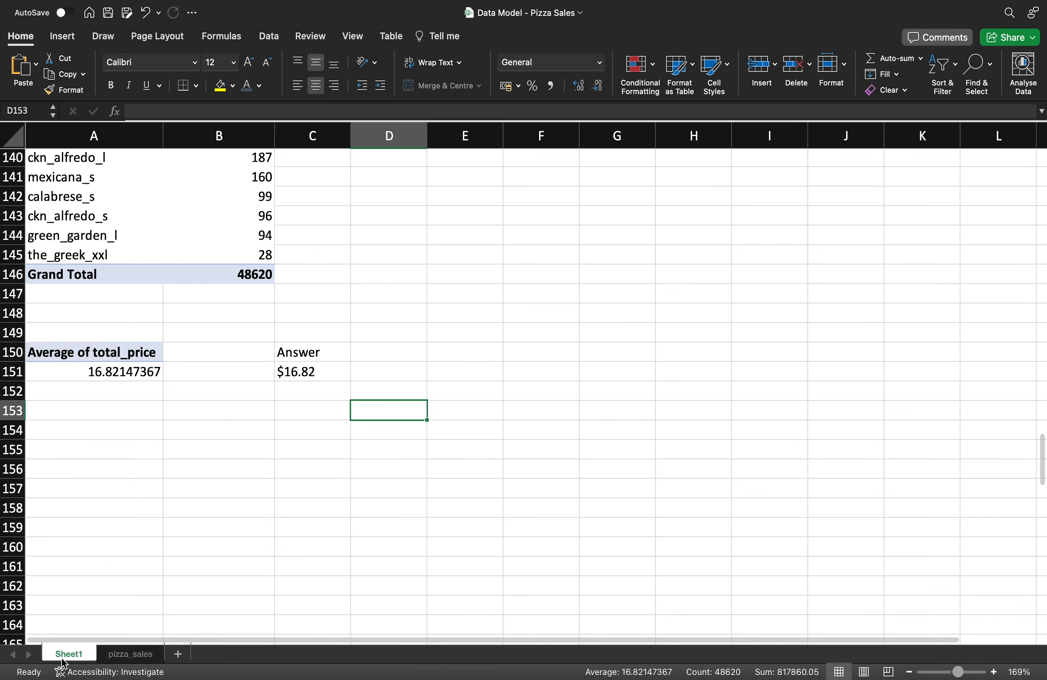
scroll(260, 474, "up", 20)
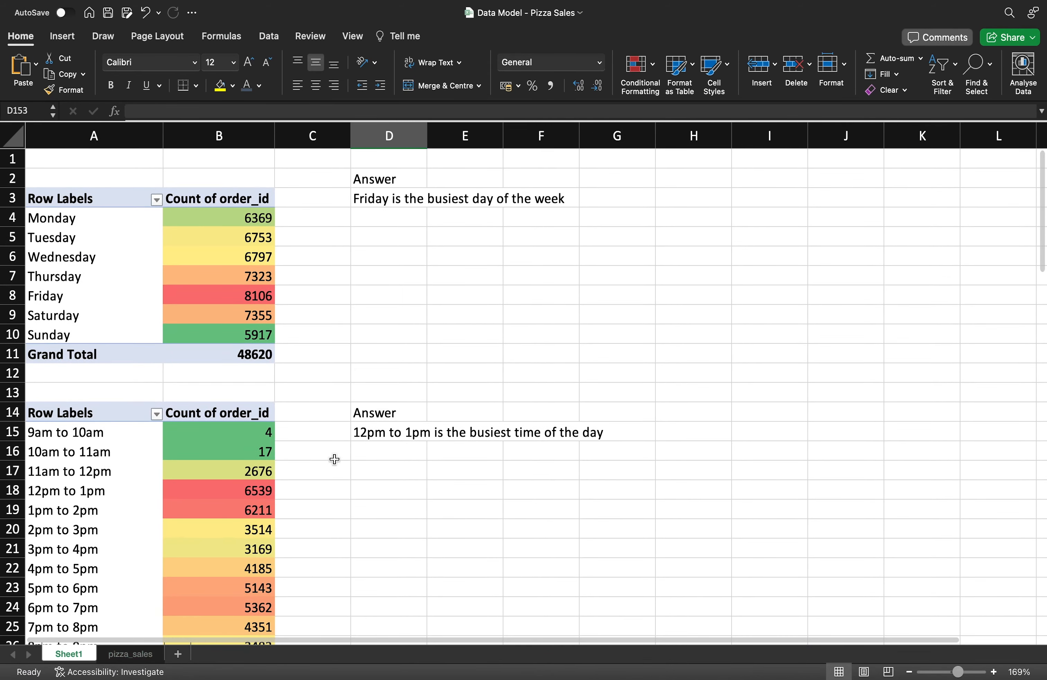
left_click(131, 654)
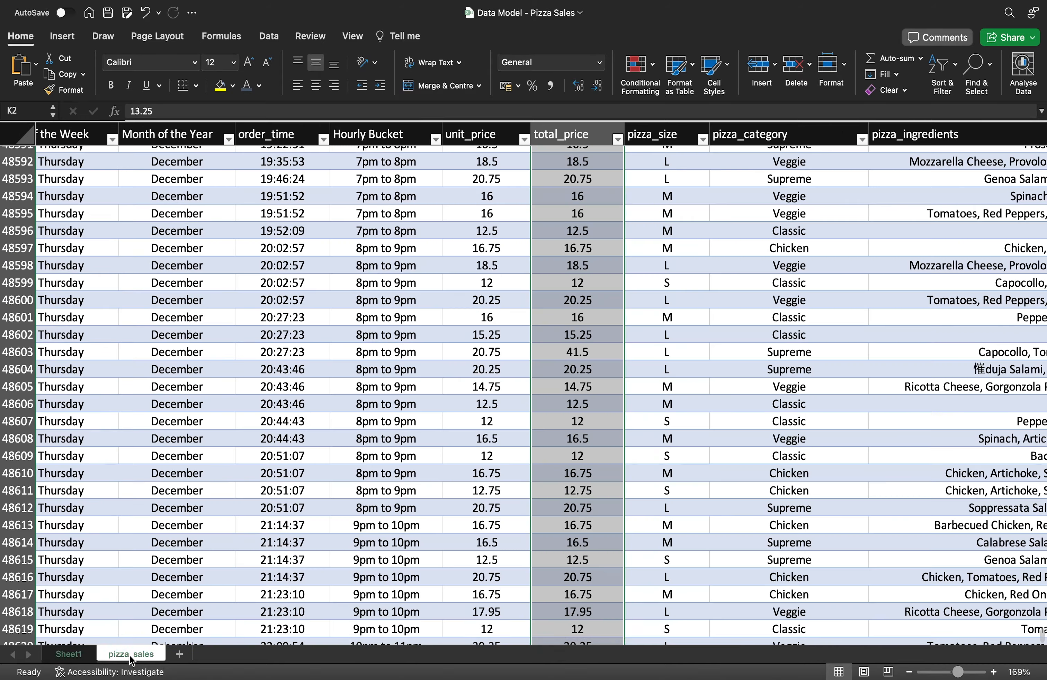
scroll(433, 395, "up", 10)
scroll(433, 394, "up", 15)
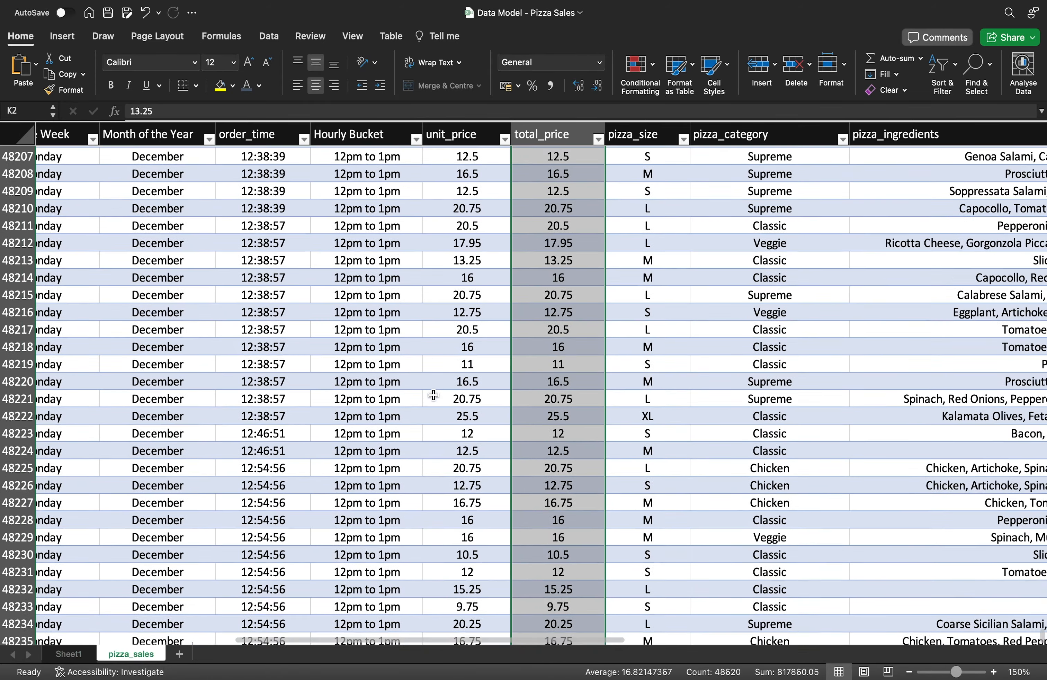
Go back to the start of the pizza_sales table and inspect the Day of the Week and Hourly Bucket formulas in row 2.
left_click_drag(433, 395, 433, 394)
key("ctrl+Up")
key("Left")
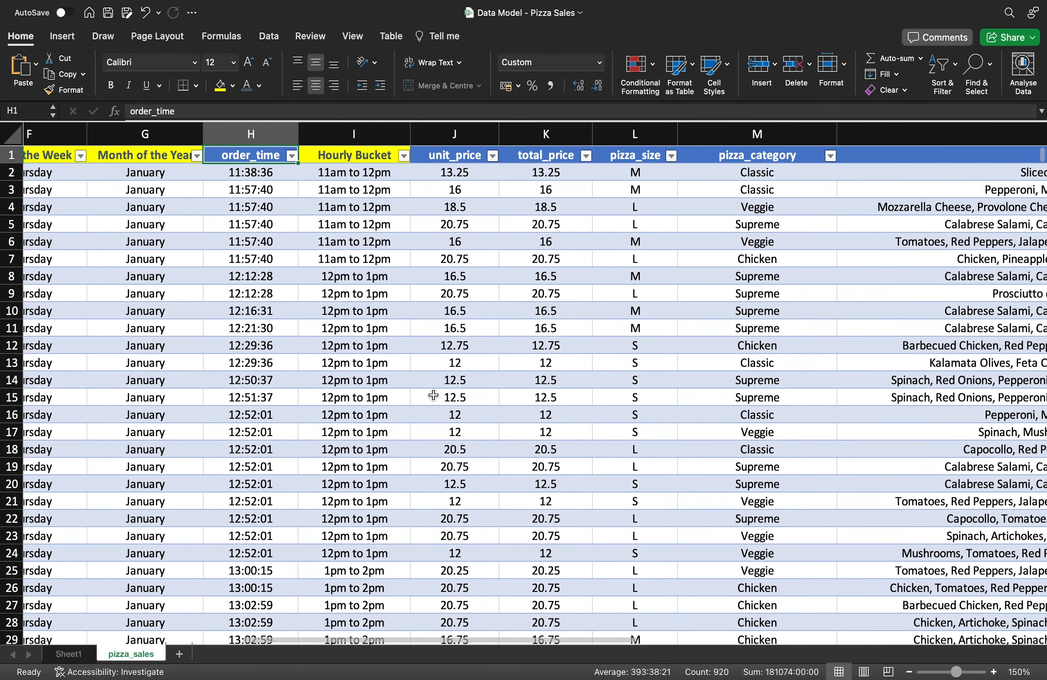
scroll(353, 330, "left", 5)
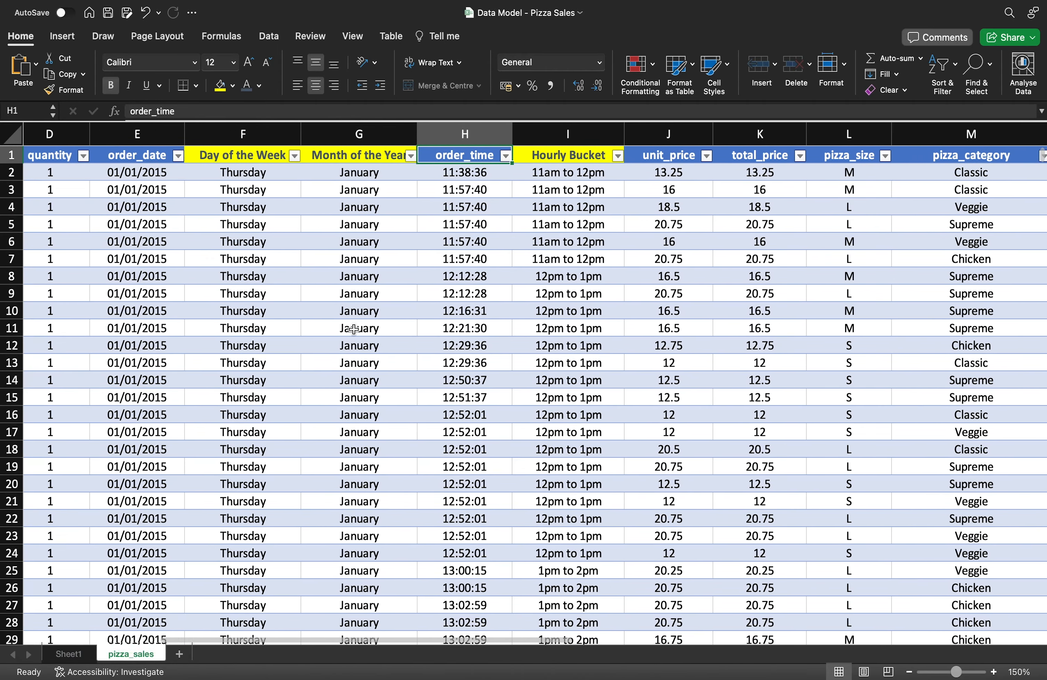
left_click(277, 175)
left_click(574, 170)
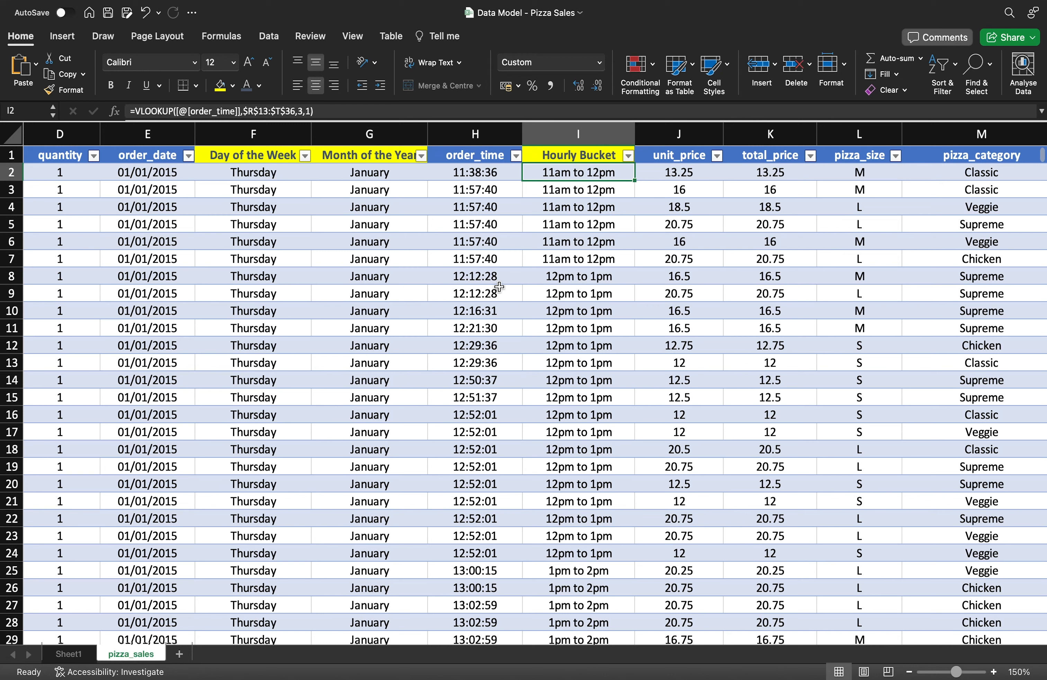
Switch to the Kaggle page in Chrome and look through the rest of the Data Card, from the questions down to the similar datasets.
key("super+Tab")
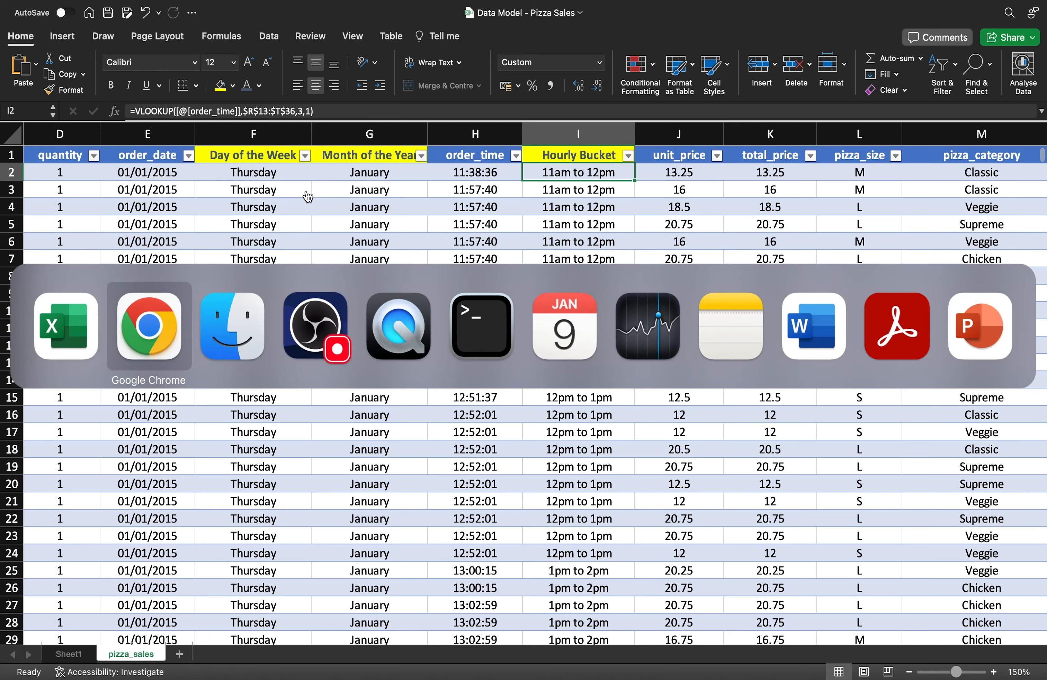
scroll(447, 414, "down", 5)
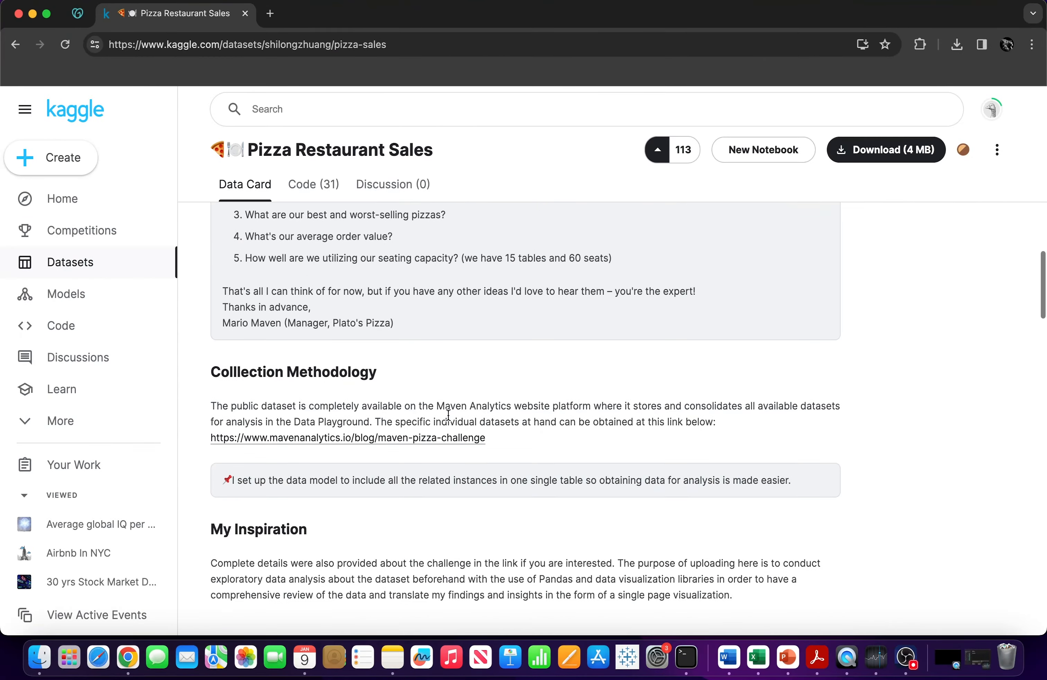
scroll(447, 415, "down", 7)
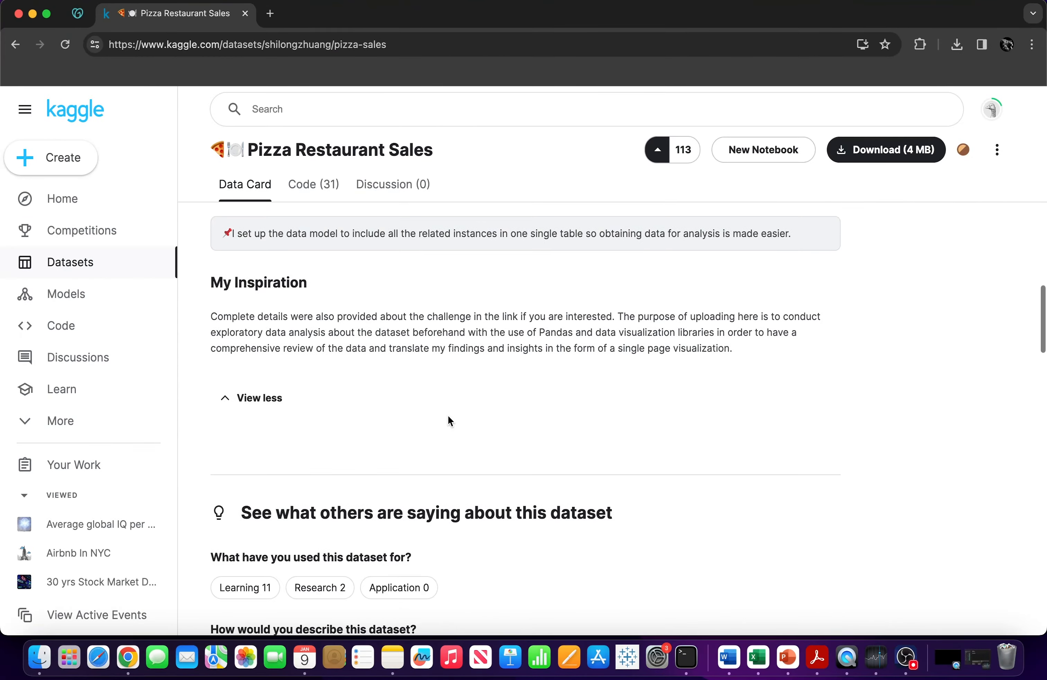
scroll(448, 419, "down", 8)
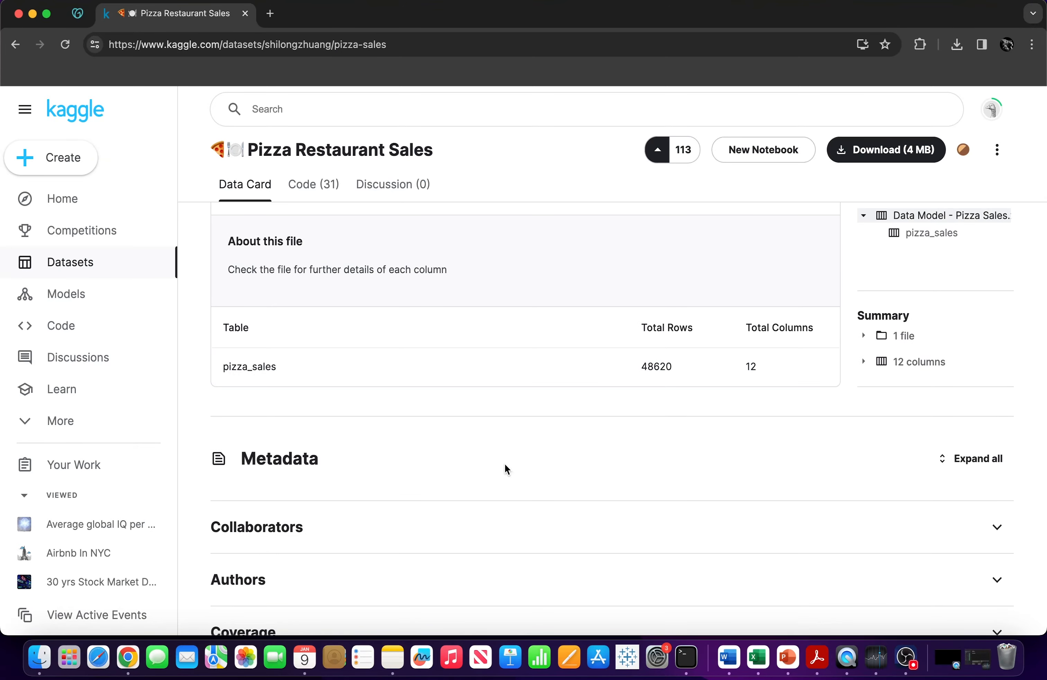
scroll(504, 463, "up", 3)
scroll(403, 304, "down", 5)
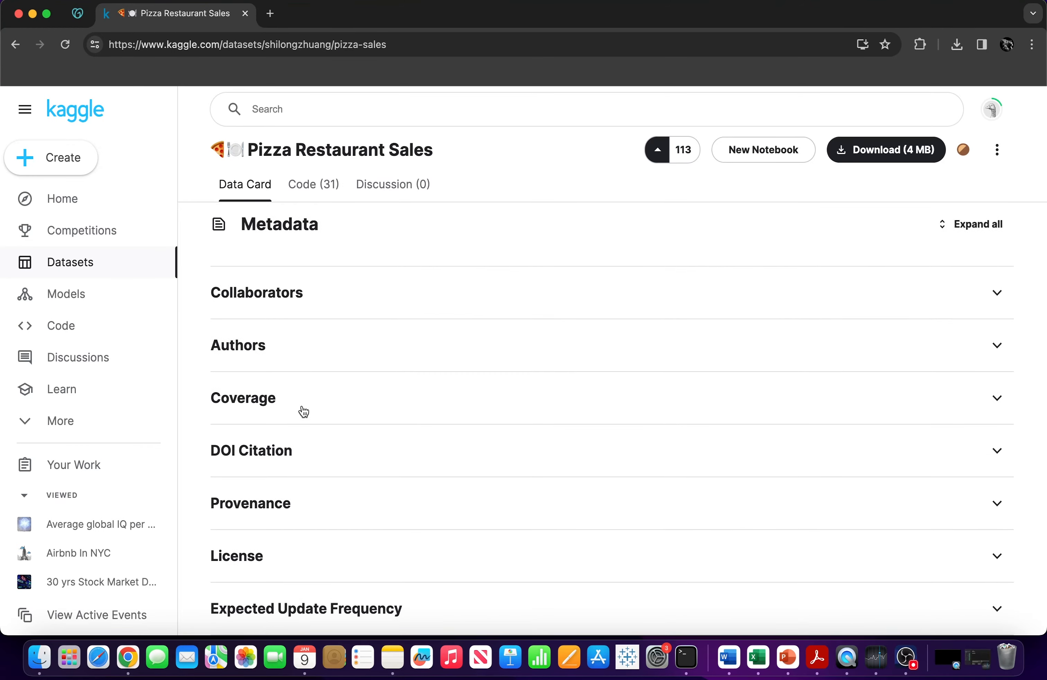
scroll(302, 407, "down", 10)
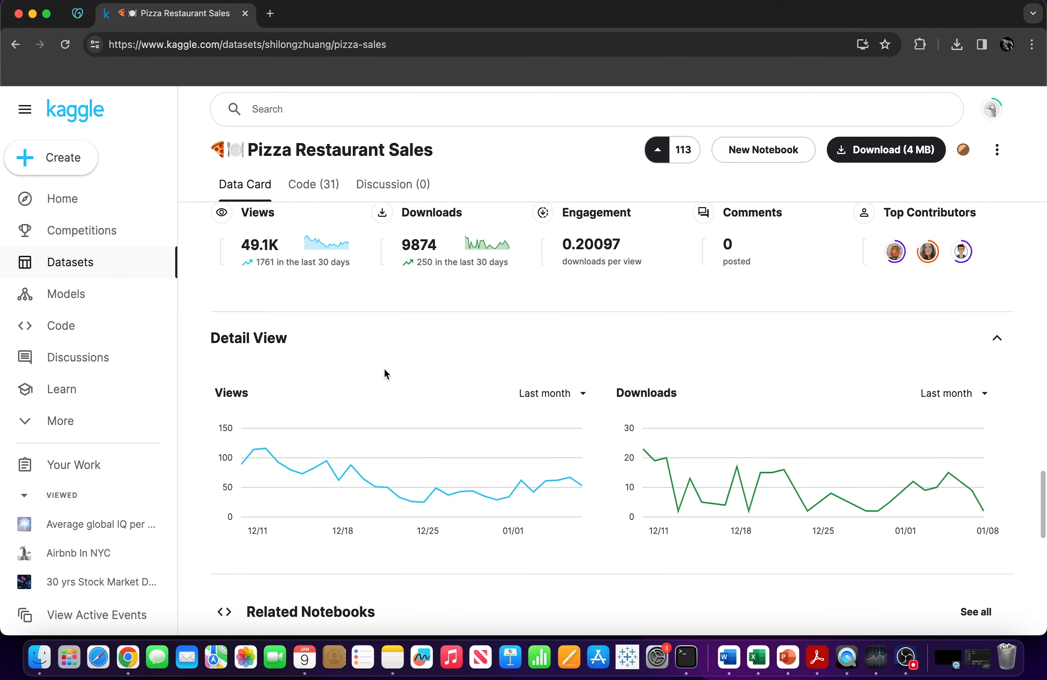
scroll(386, 374, "down", 10)
scroll(385, 374, "up", 3)
scroll(386, 374, "down", 3)
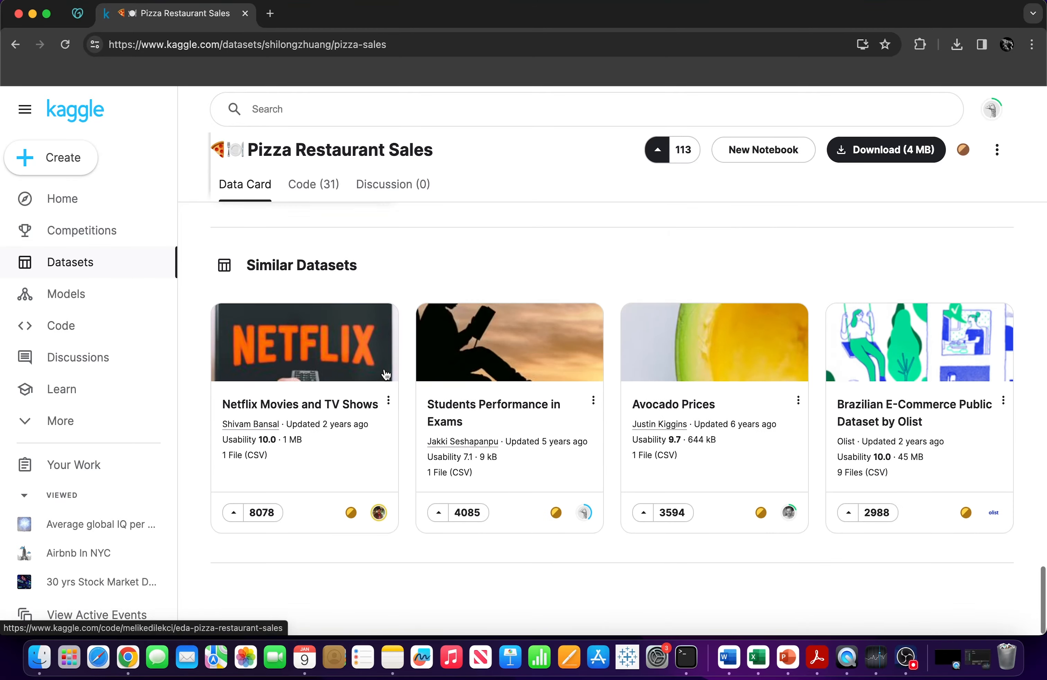
Review the pizza_sales file details, expand the Collaborators and Authors metadata, and check the Activity Overview.
scroll(384, 373, "up", 15)
scroll(384, 369, "down", 2)
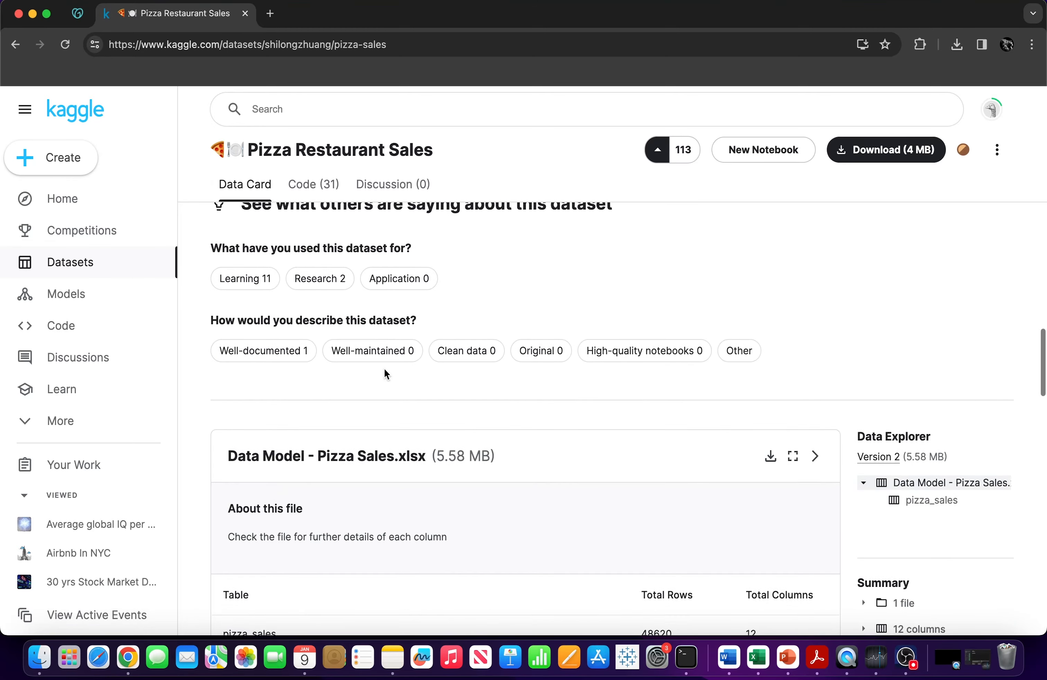
scroll(663, 434, "down", 5)
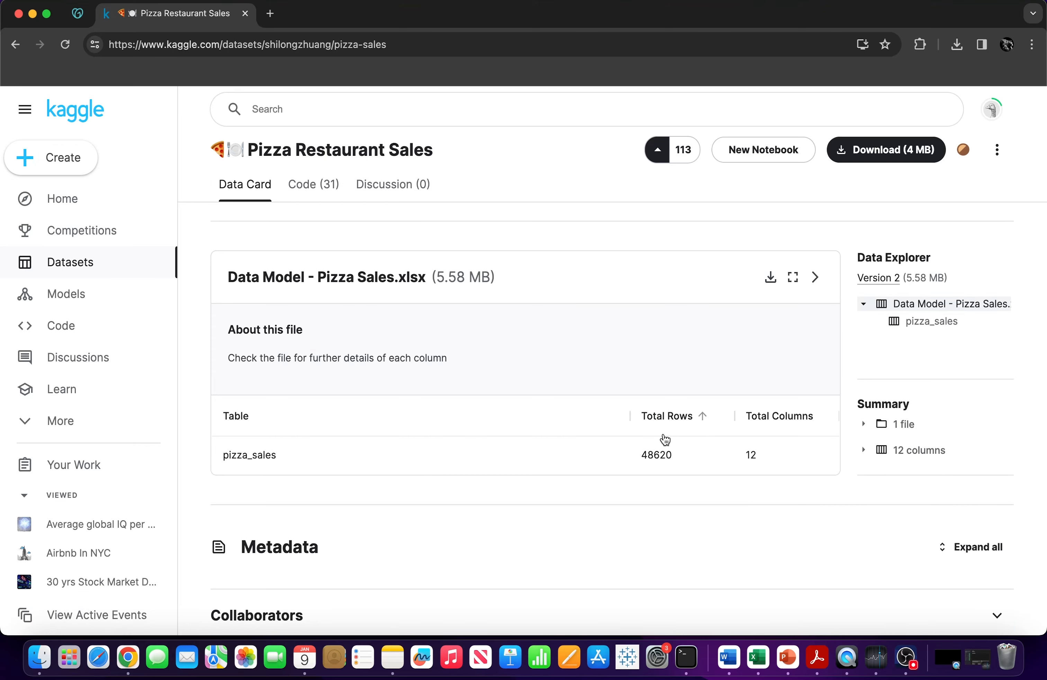
scroll(382, 300, "down", 5)
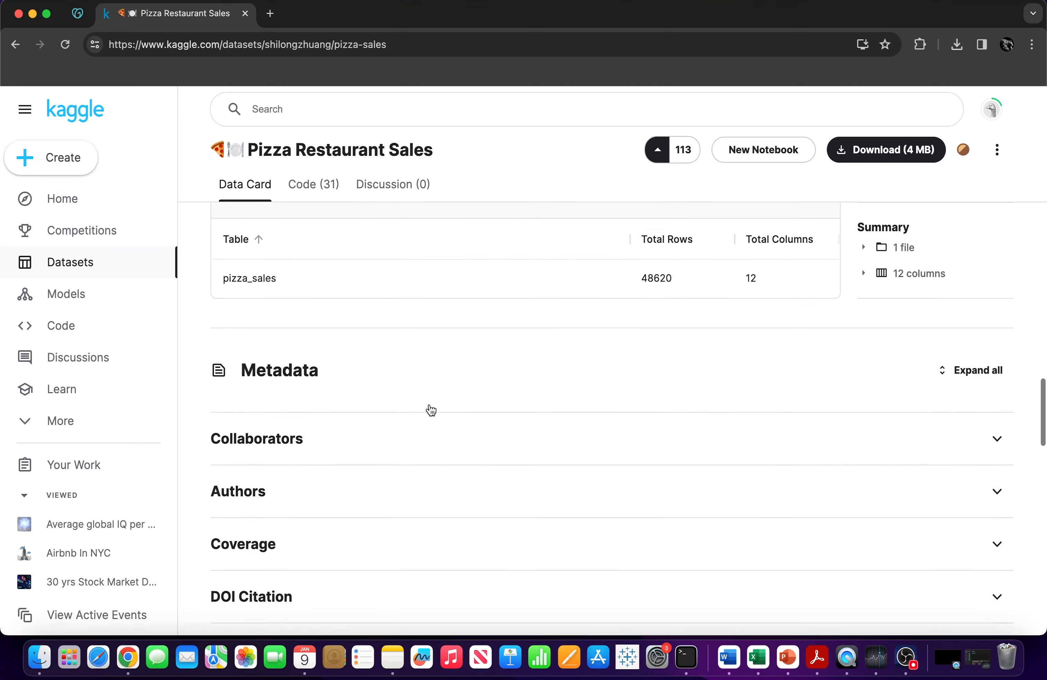
left_click(366, 409)
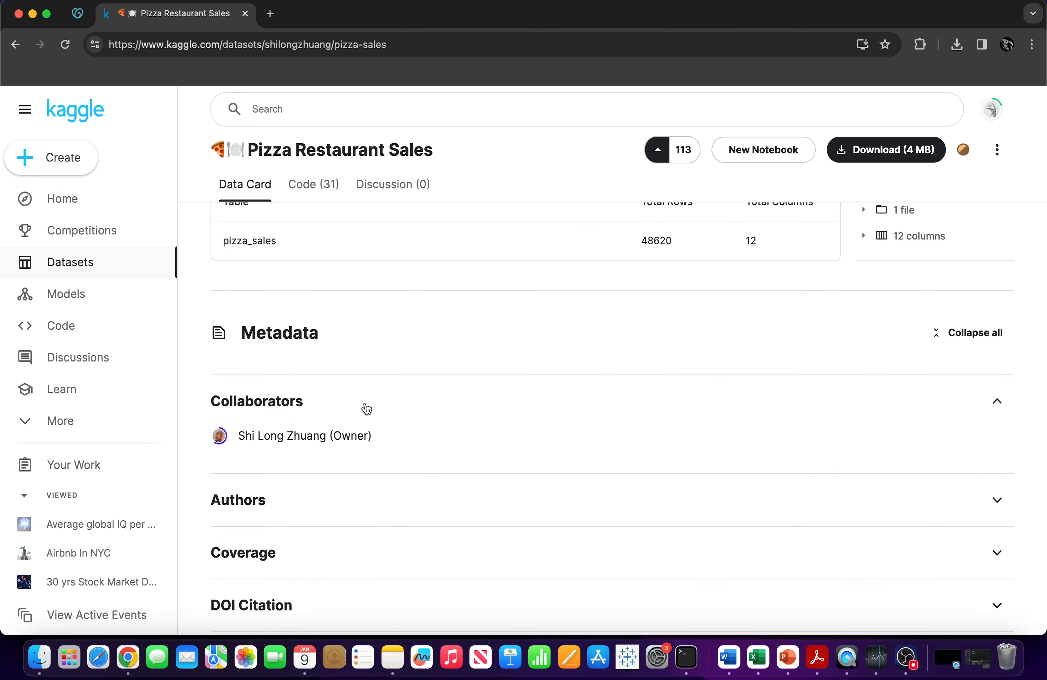
scroll(350, 397, "down", 2)
left_click(328, 444)
scroll(329, 445, "down", 4)
scroll(348, 424, "down", 5)
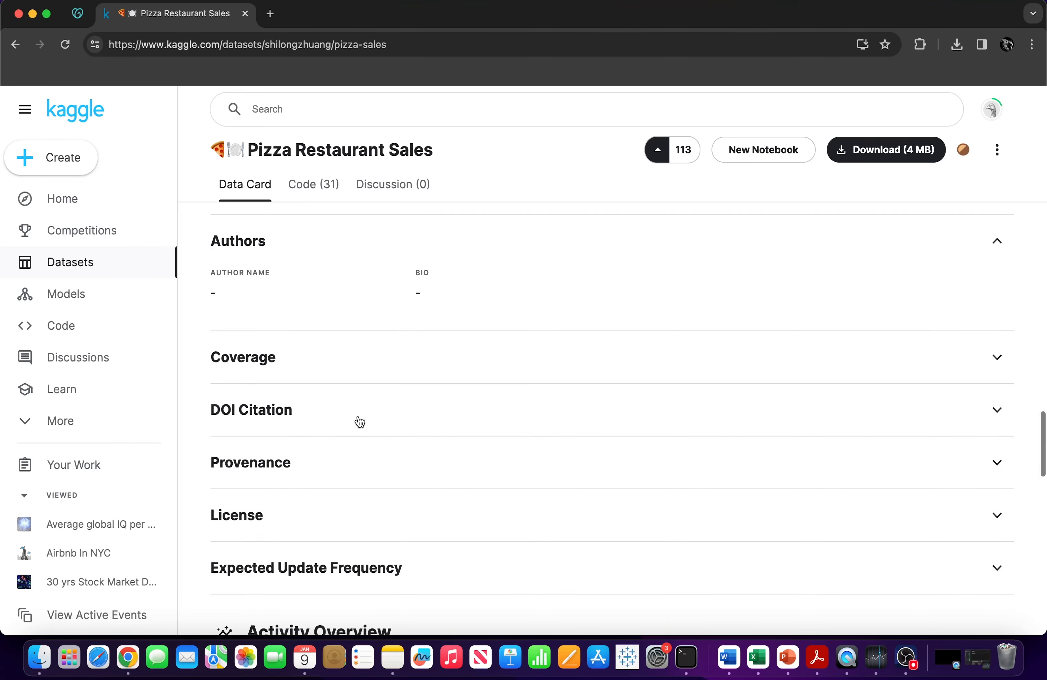
scroll(357, 416, "down", 4)
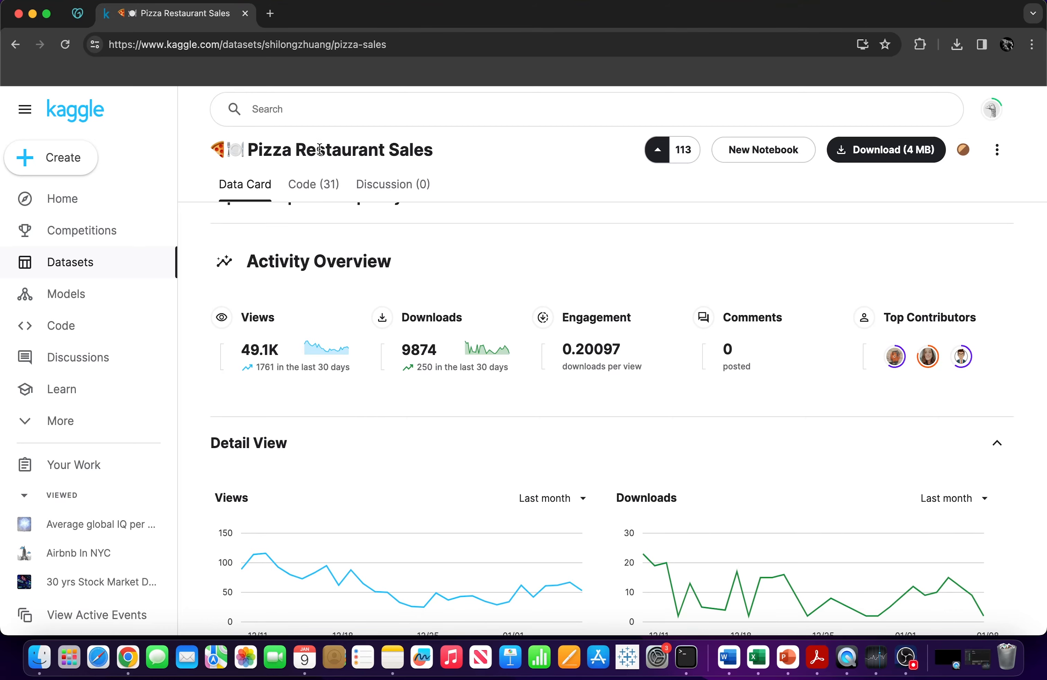
Look at the dataset's Code and Discussion sections, ending on the list of notebooks.
left_click(314, 185)
scroll(466, 498, "down", 3)
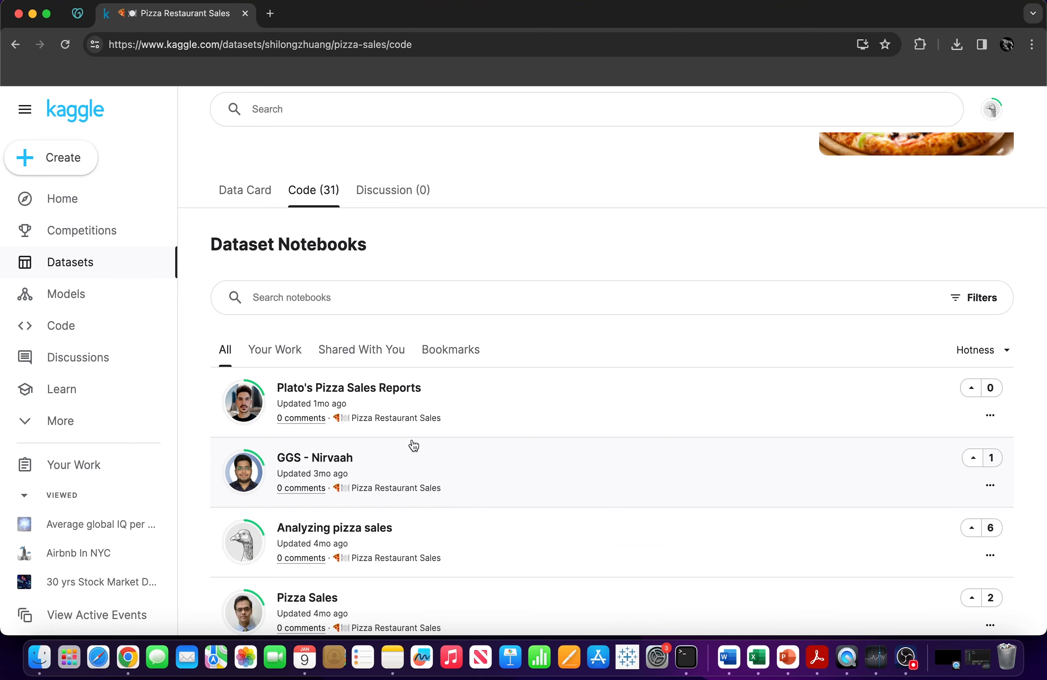
scroll(428, 399, "down", 4)
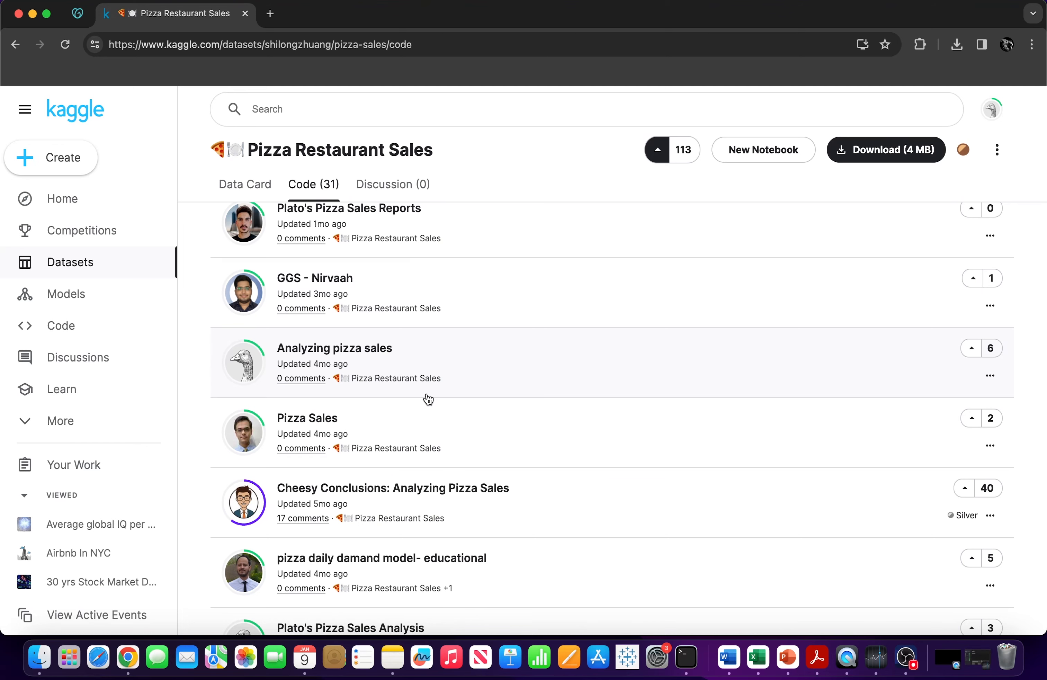
left_click(377, 186)
left_click(310, 351)
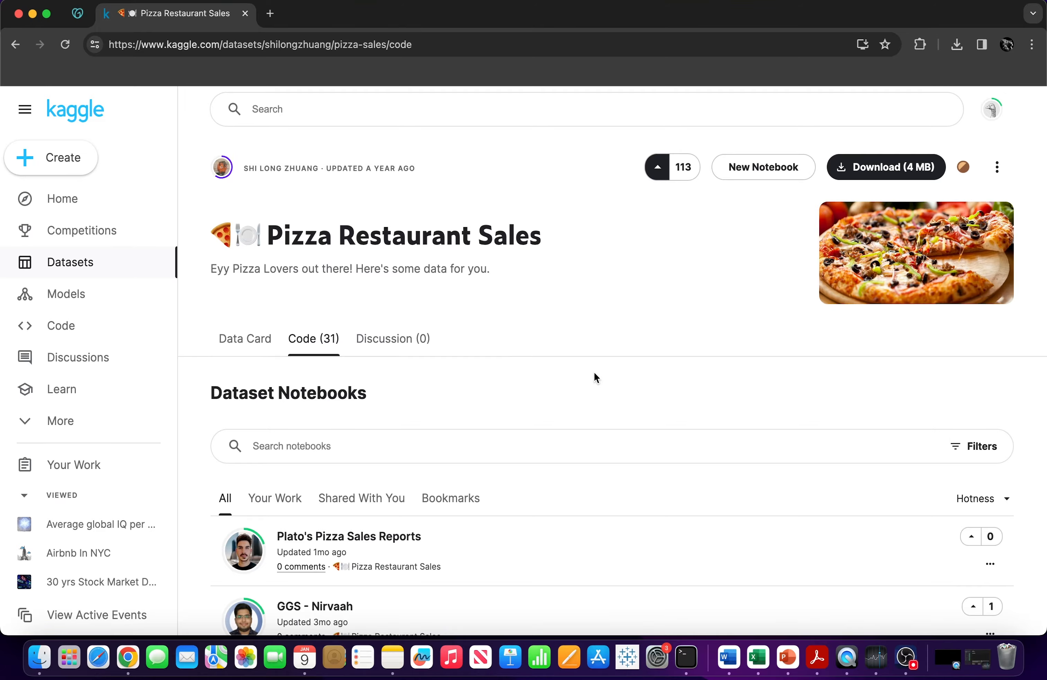
Browse the full list of Dataset Notebooks that others published for the pizza sales data.
scroll(594, 374, "down", 10)
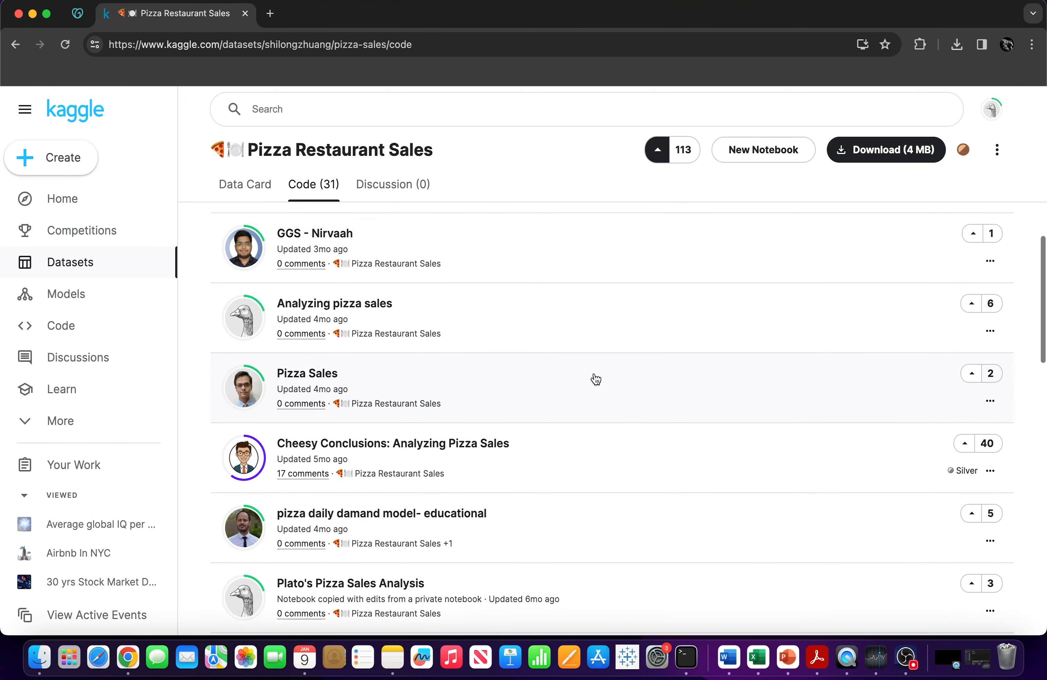
key("ctrl+Right")
key("ctrl+Left")
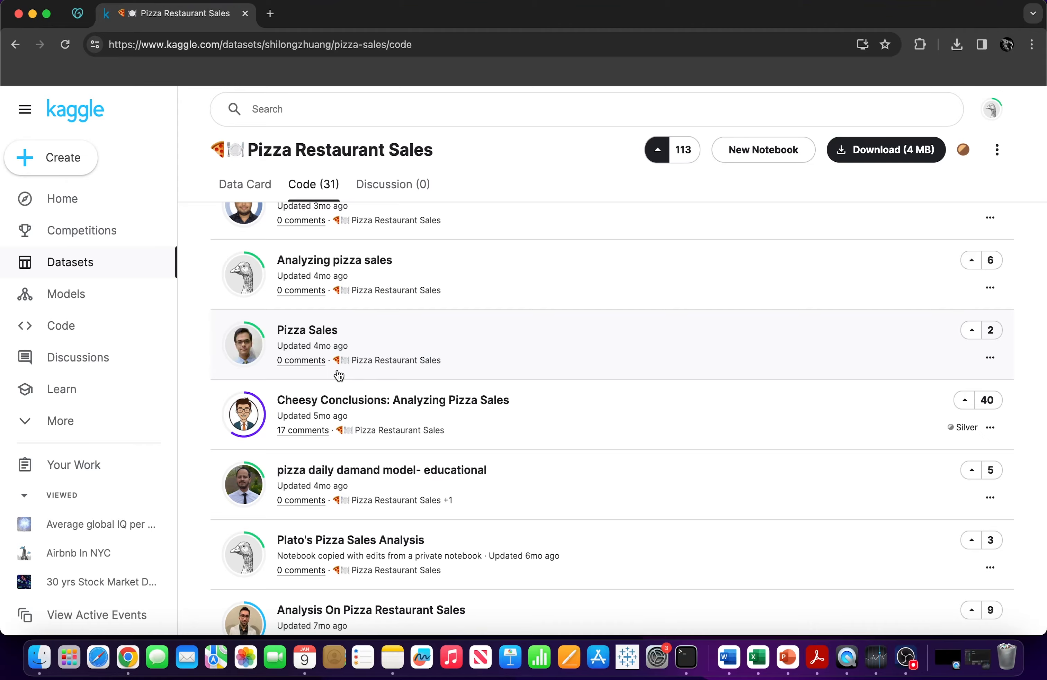
scroll(339, 375, "down", 5)
scroll(506, 429, "down", 10)
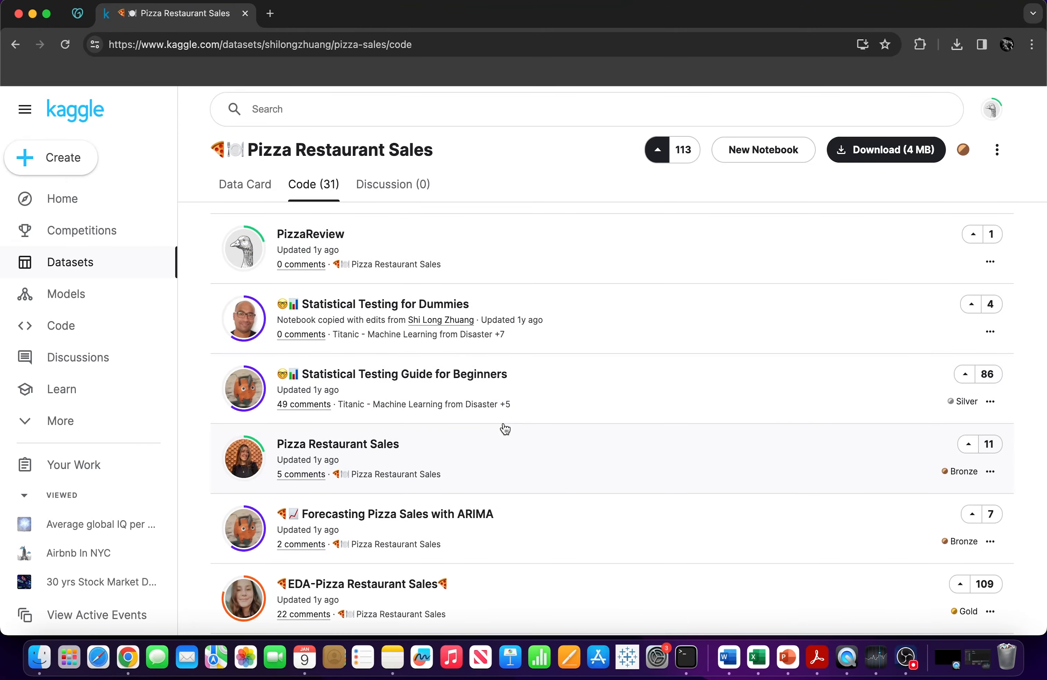
scroll(505, 429, "down", 10)
scroll(506, 429, "up", 20)
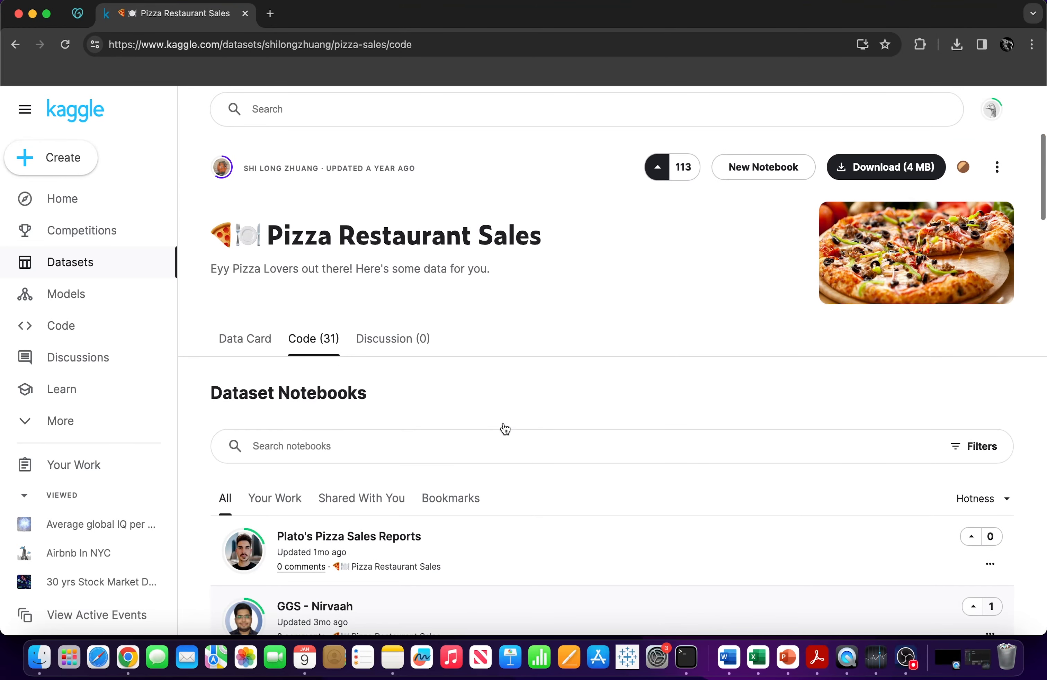